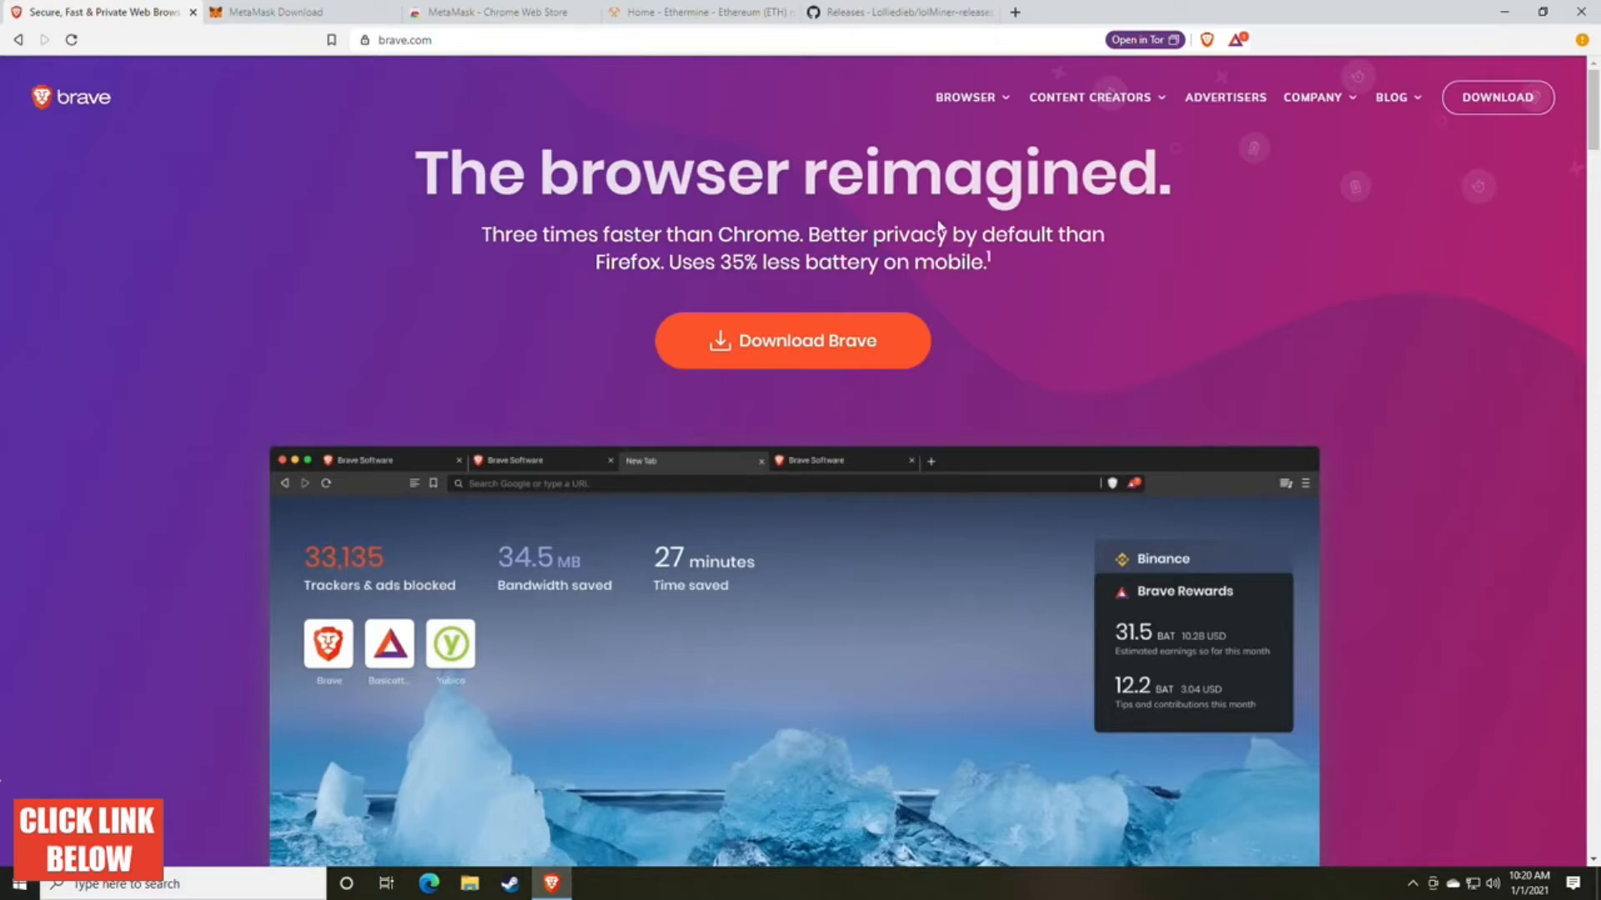
Step: Install the MetaMask extension for Chrome from its download page by adding it to Brave
{"action": "key", "text": "ctrl+Tab"}
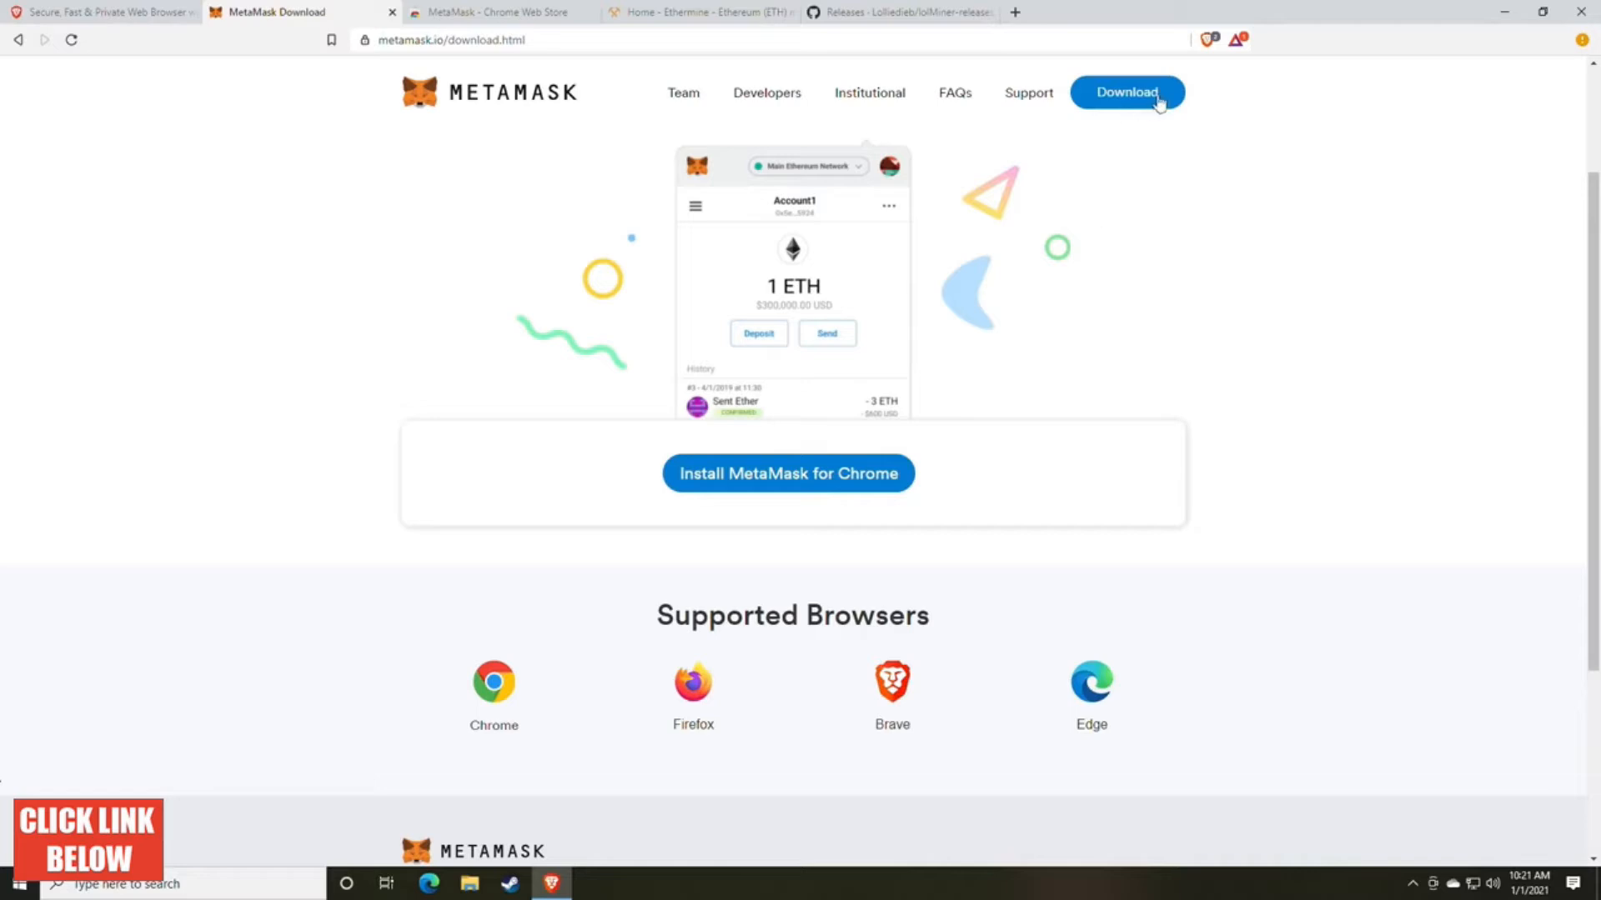
{"action": "left_click", "coordinate": [794, 492]}
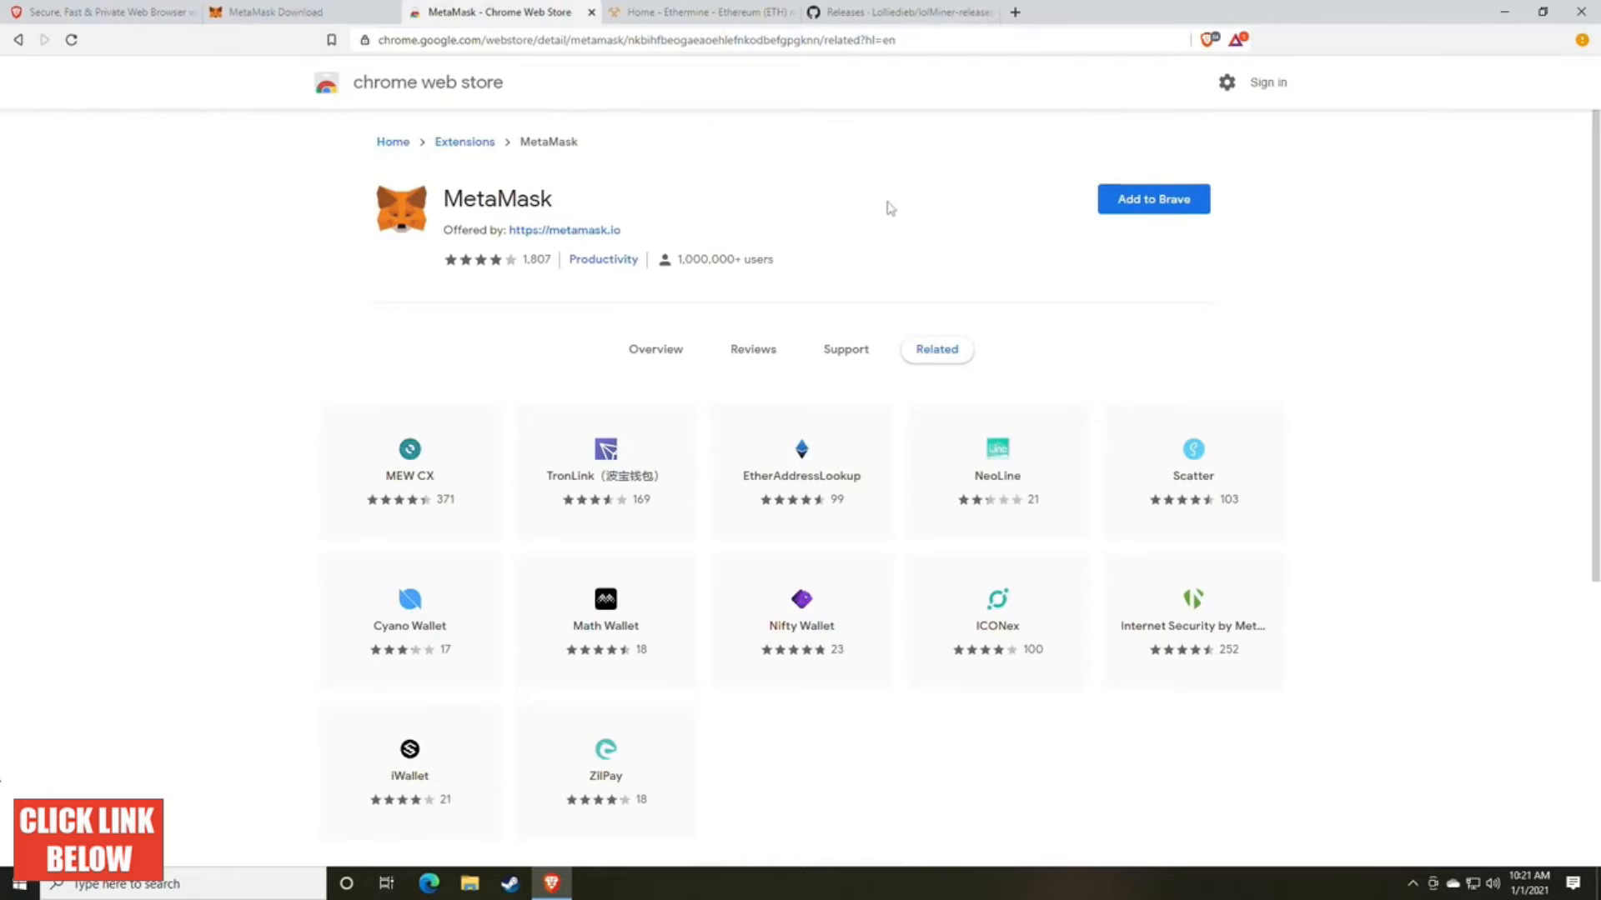
{"action": "left_click", "coordinate": [1154, 210]}
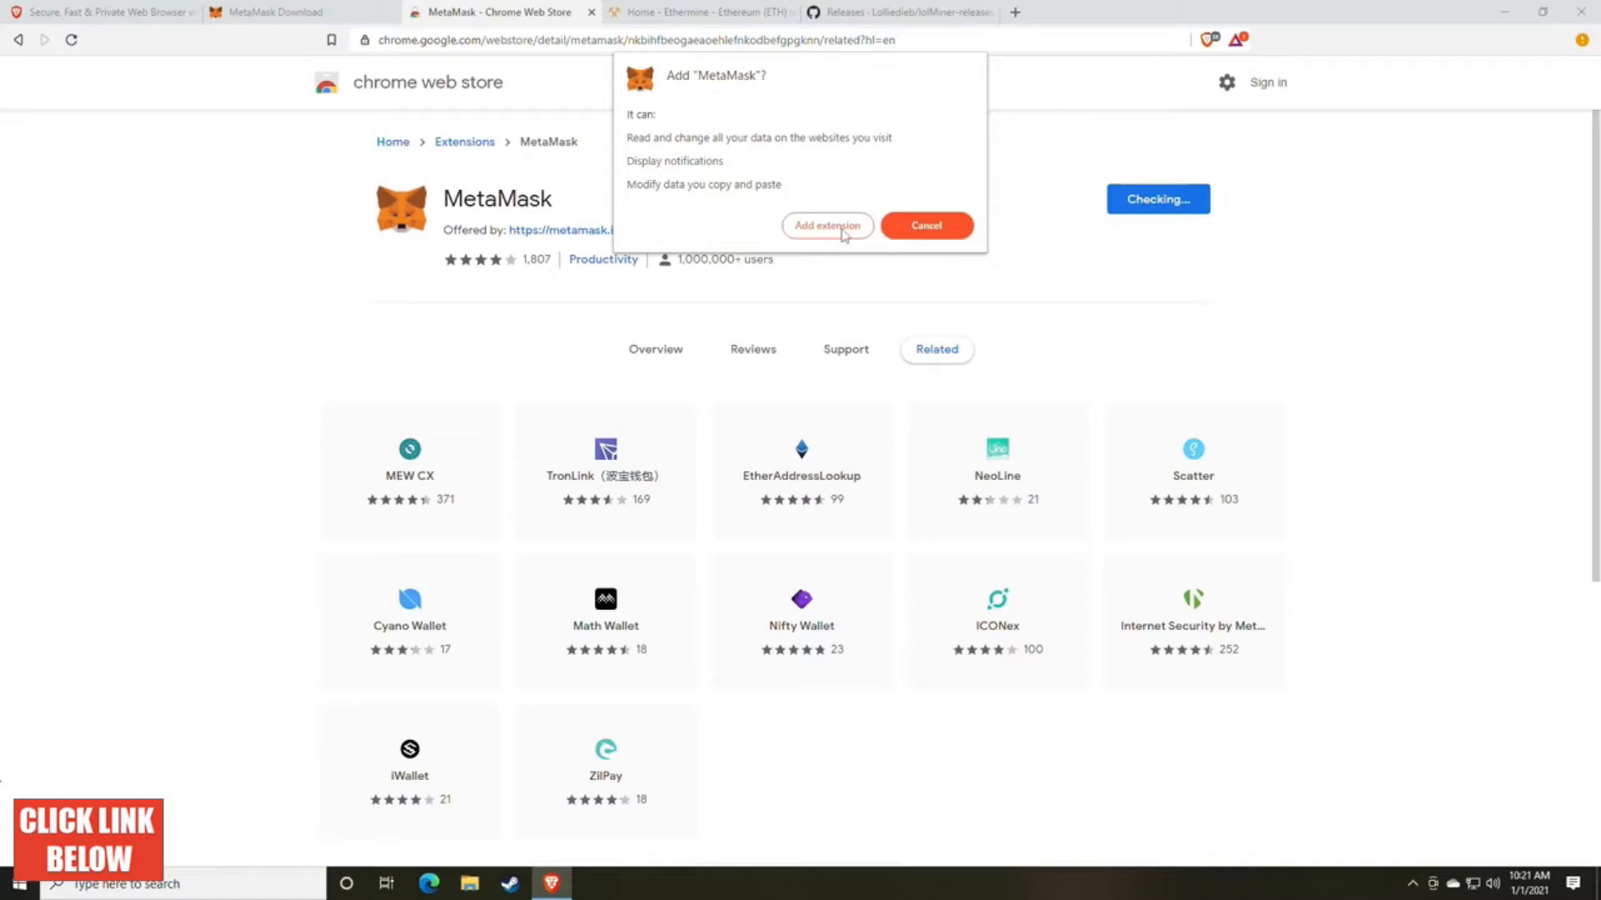
{"action": "left_click", "coordinate": [805, 235]}
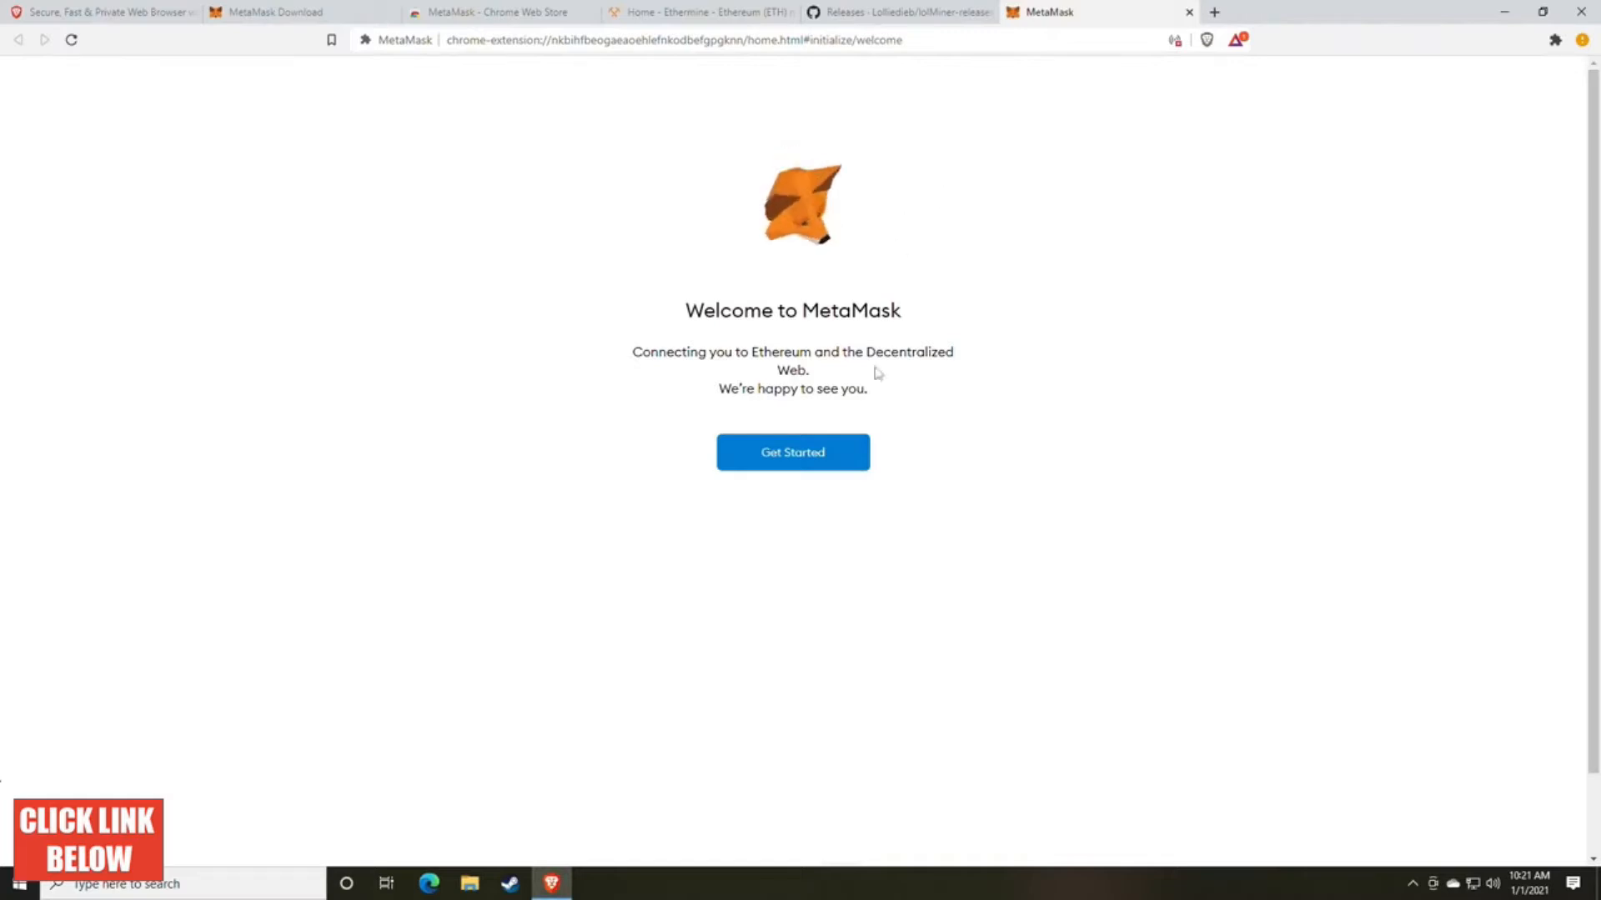
Step: Start the MetaMask setup by choosing to create a new wallet and agreeing to usage data collection
{"action": "left_click", "coordinate": [789, 465]}
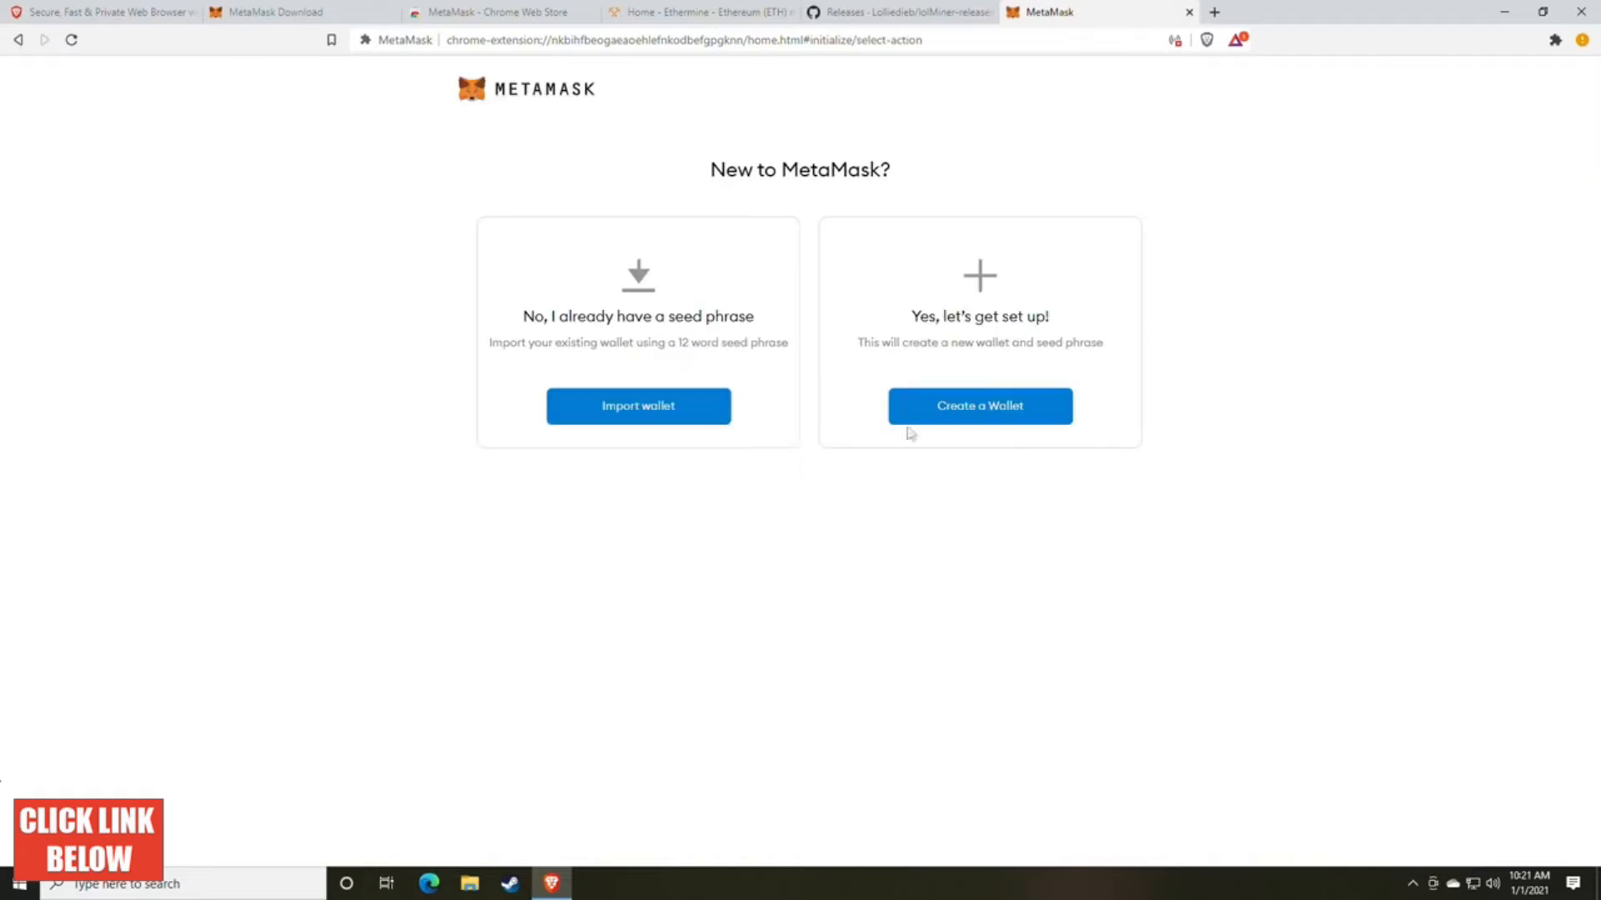
{"action": "left_click", "coordinate": [972, 420]}
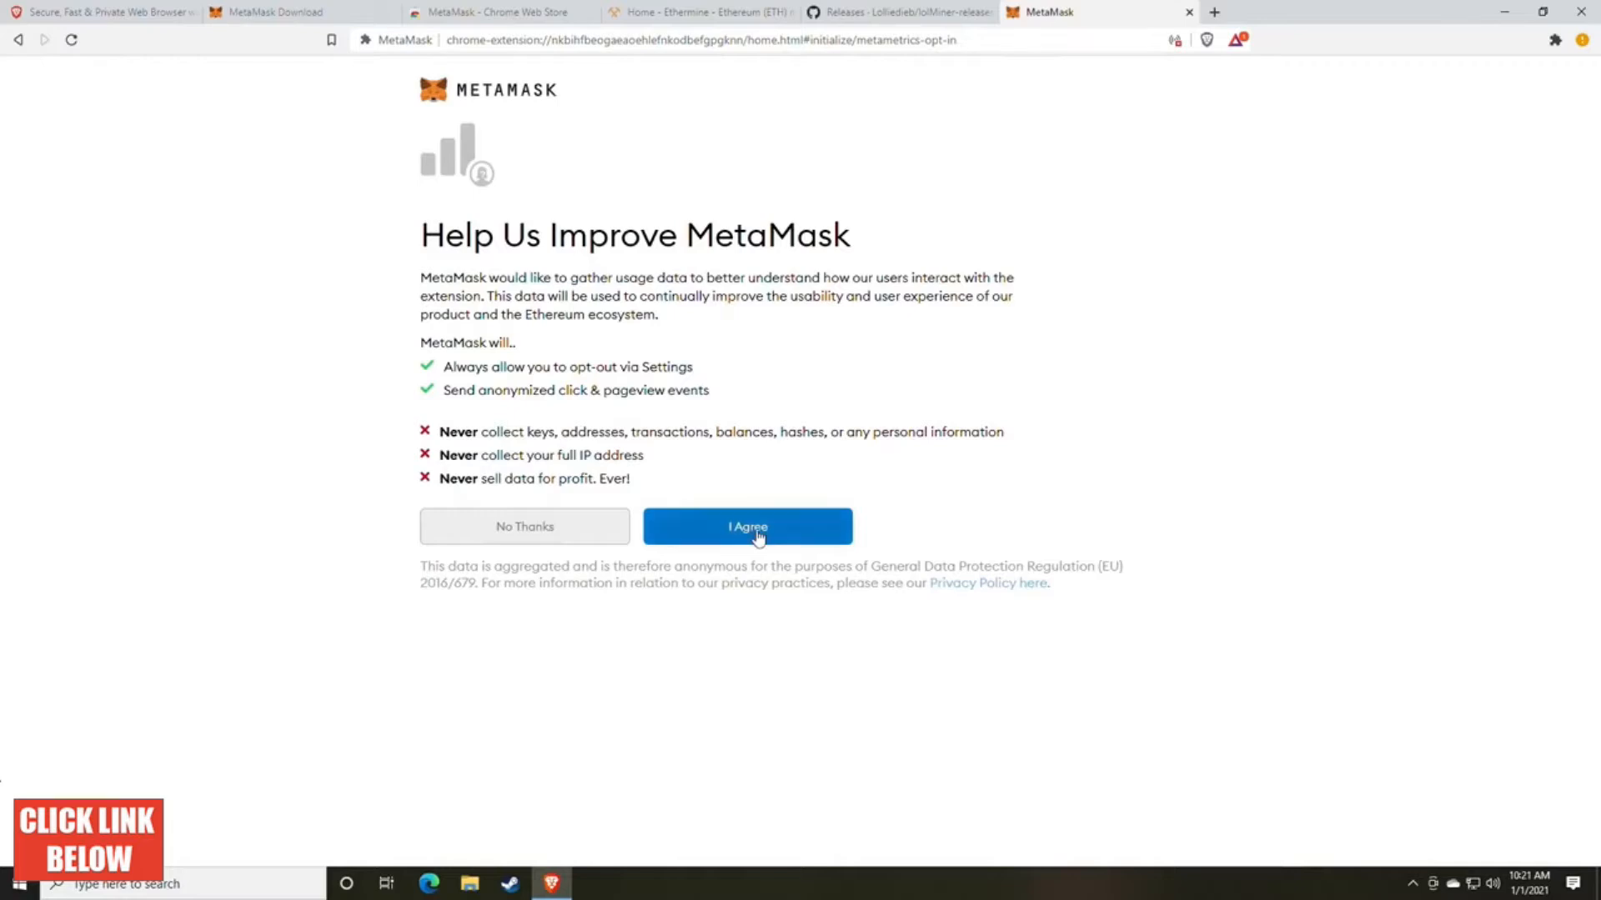
{"action": "left_click", "coordinate": [758, 536]}
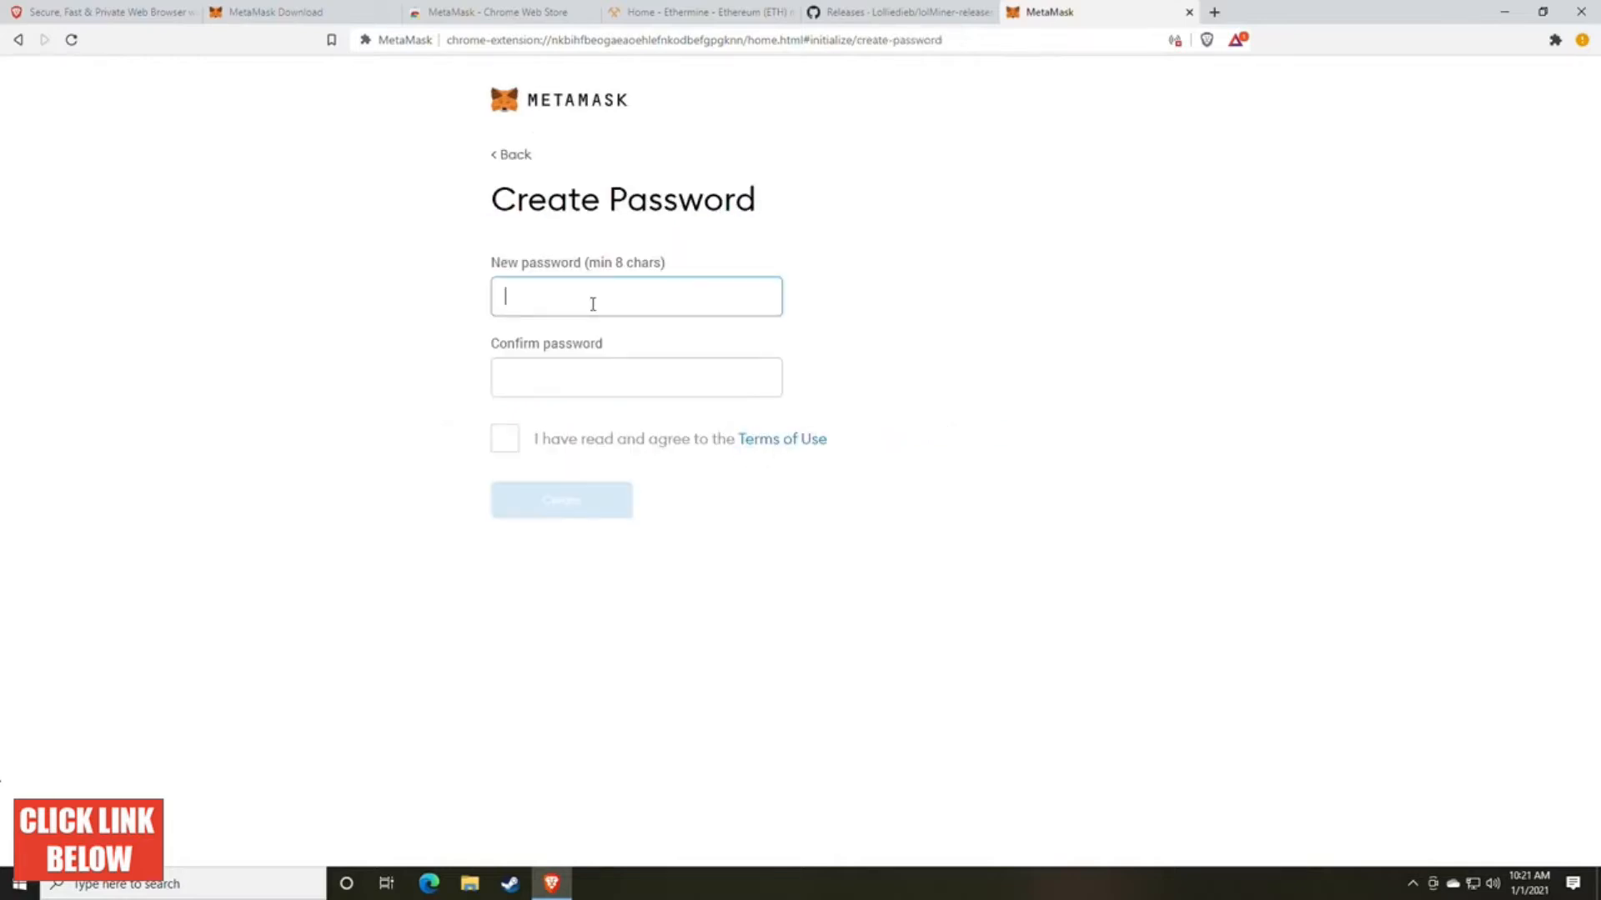
Step: Enter and confirm the new wallet password and accept the Terms of Use
{"action": "type", "text": "••••••••••"}
{"action": "key", "text": "Tab"}
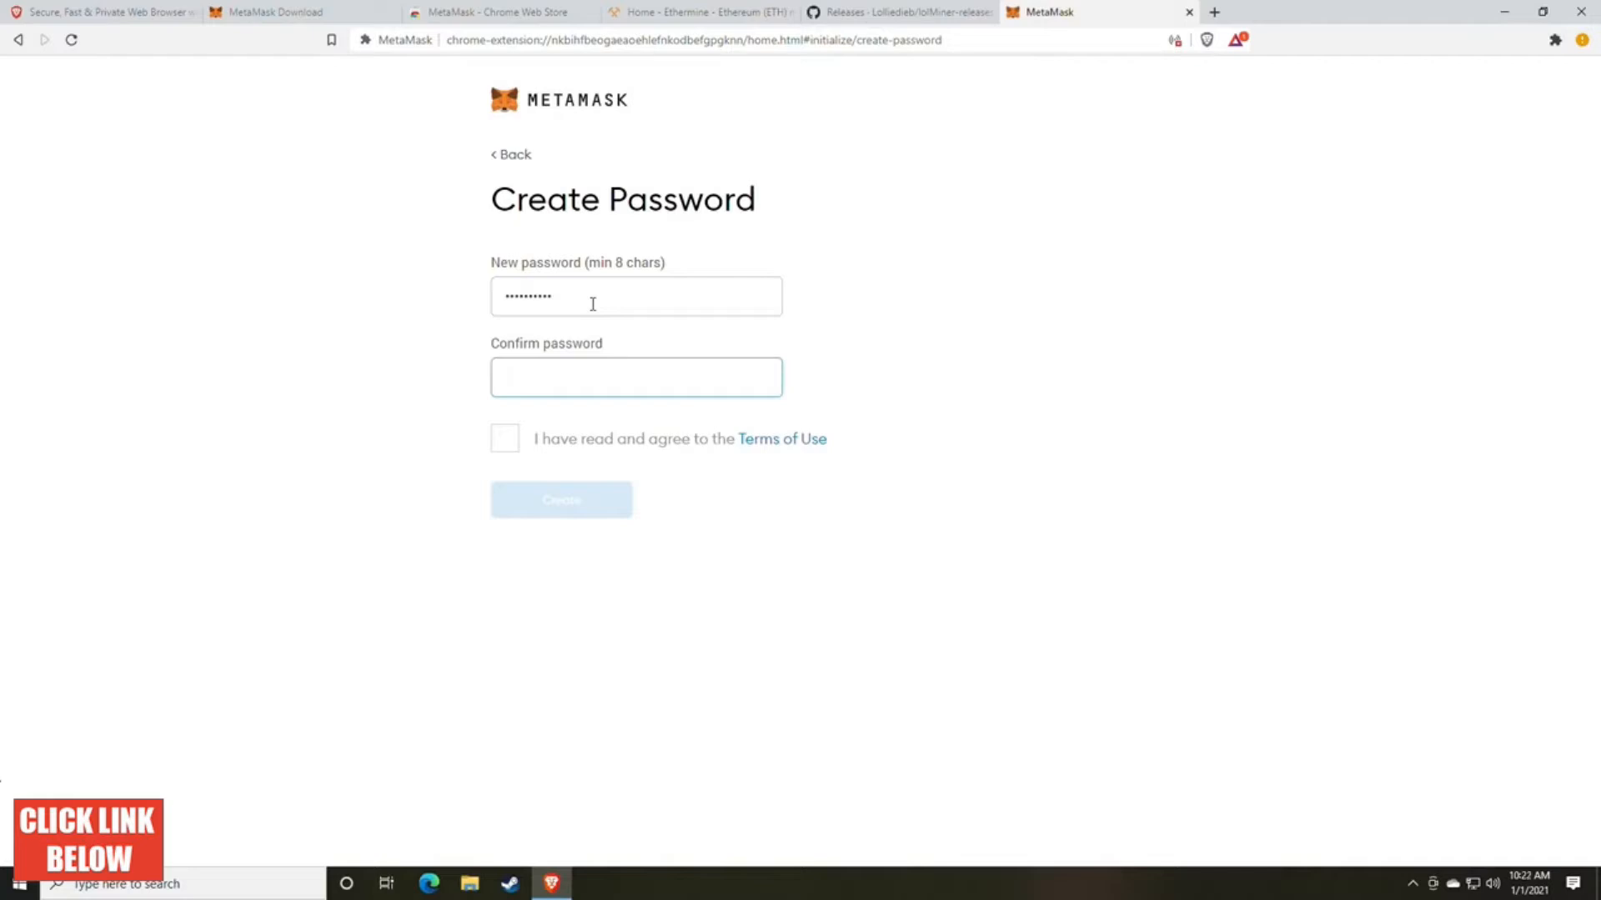
{"action": "type", "text": "••••••••••"}
{"action": "left_click", "coordinate": [505, 439]}
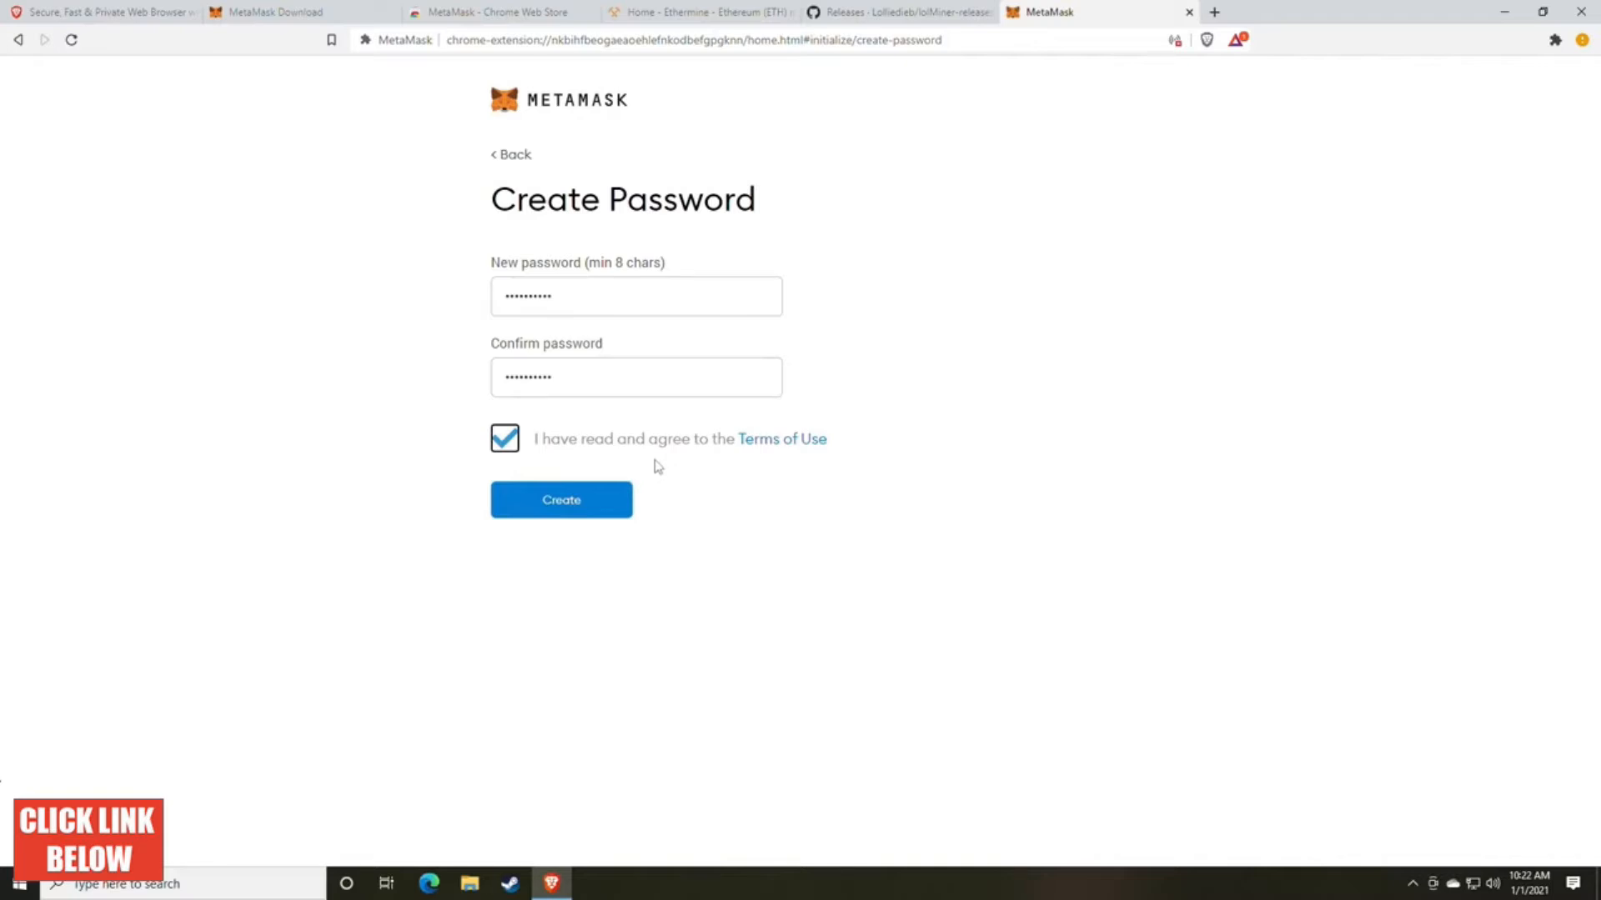
Step: Open random.org in a new browser tab and find its Password Generator
{"action": "left_click", "coordinate": [1214, 12]}
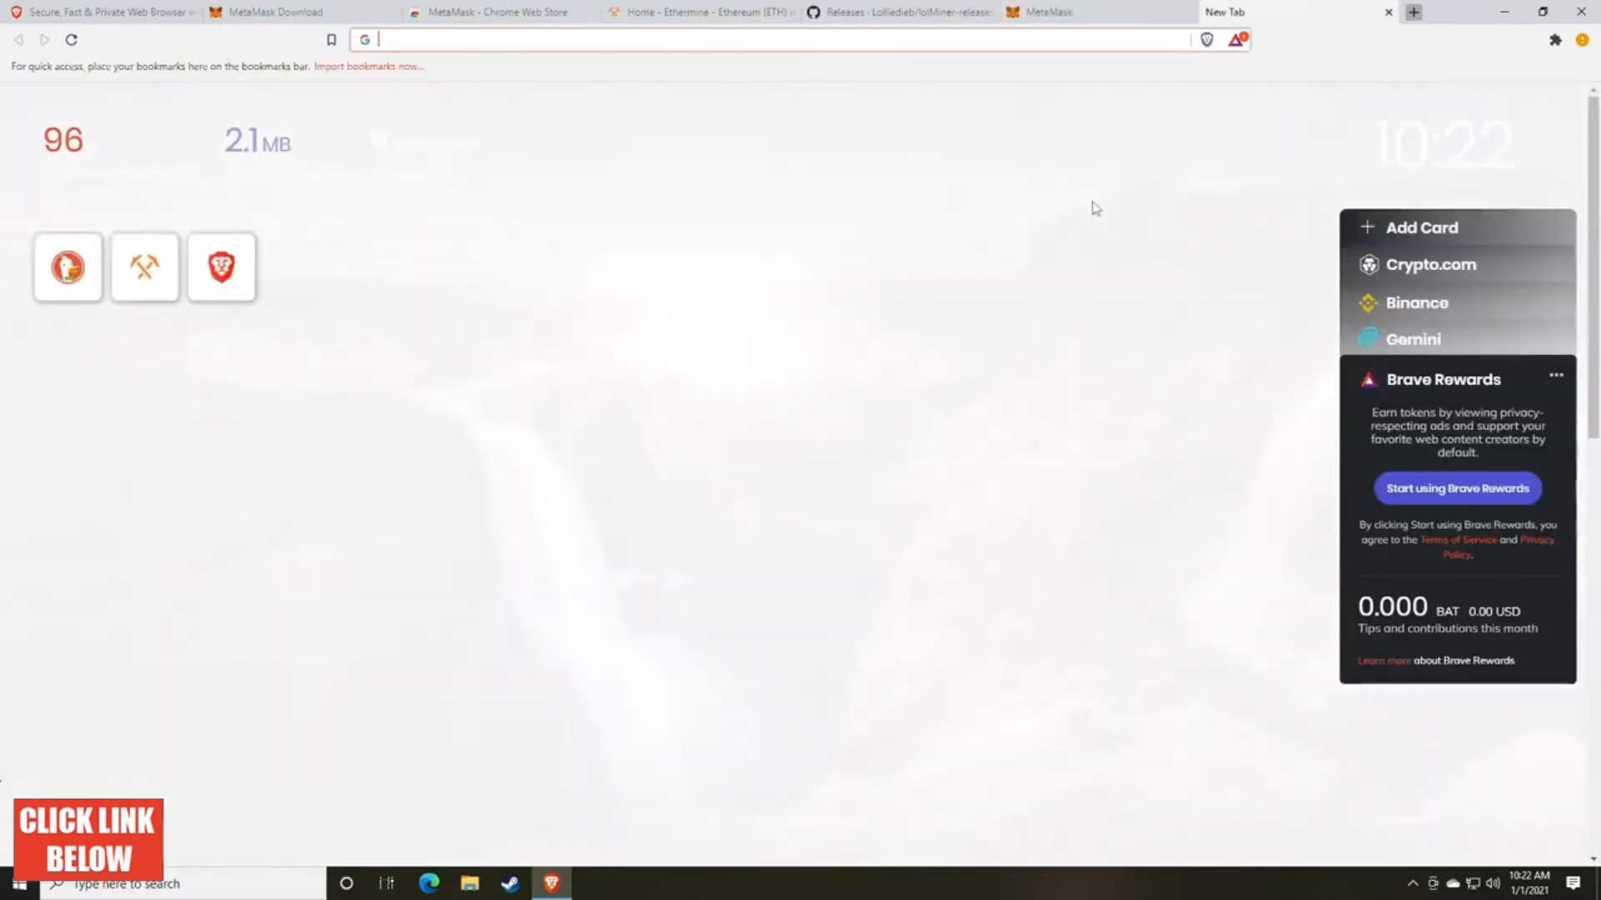
{"action": "type", "text": "random"}
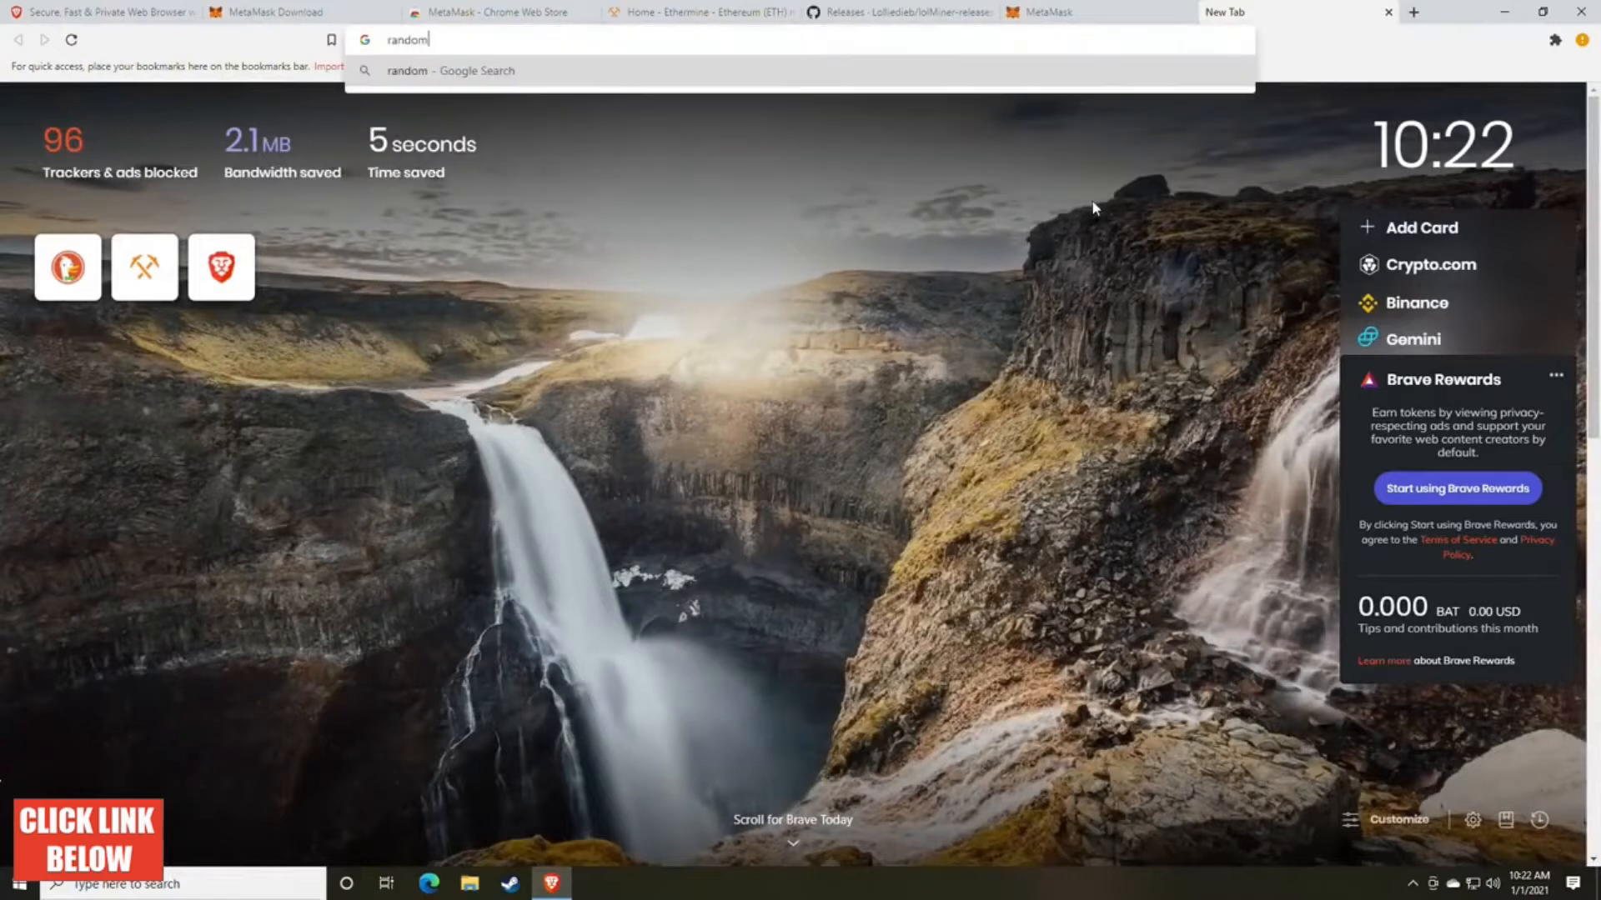
{"action": "type", "text": ".org"}
{"action": "key", "text": "Return"}
{"action": "scroll", "coordinate": [834, 458], "scroll_direction": "down", "scroll_amount": 6}
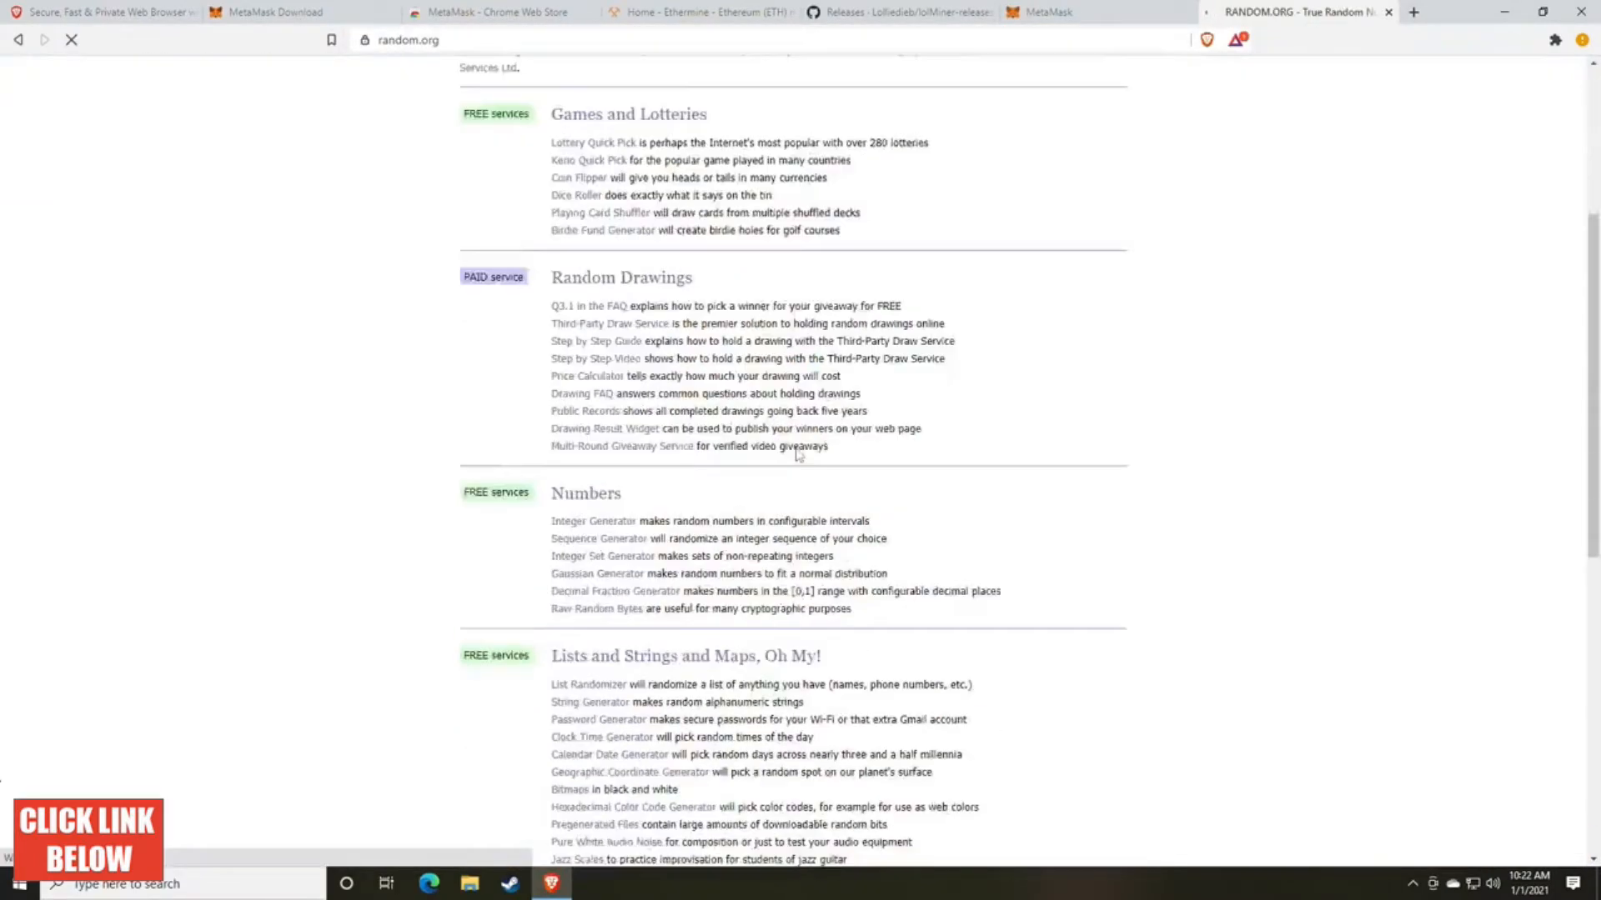
{"action": "scroll", "coordinate": [731, 457], "scroll_direction": "down", "scroll_amount": 2}
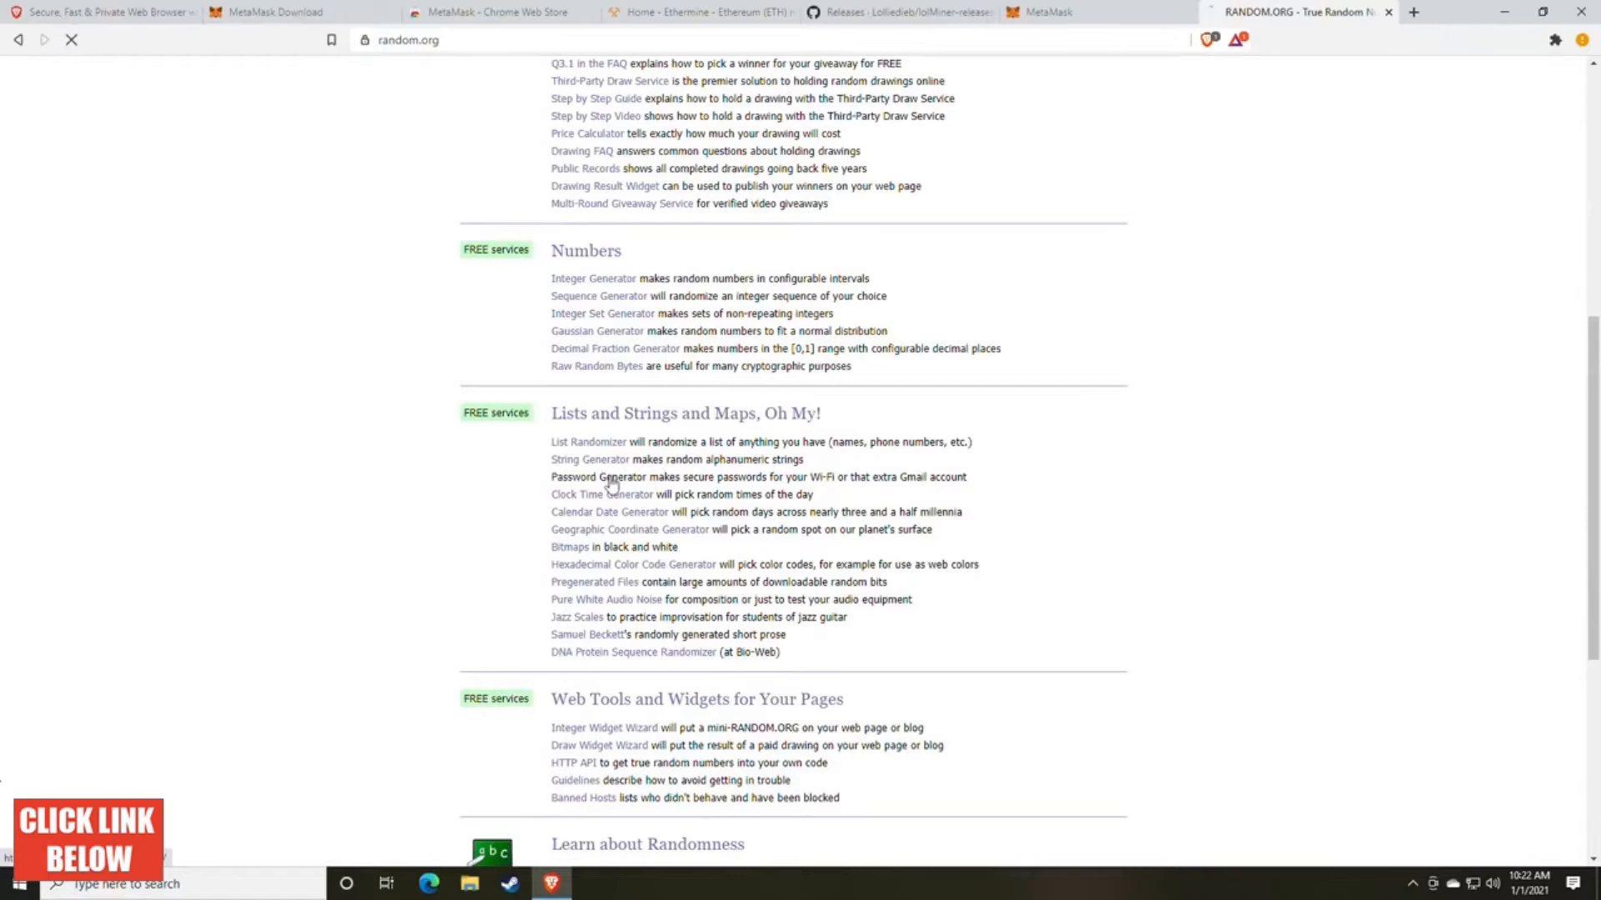
Step: Generate five random passwords of 8 characters each, highlight the first one and close the generator page
{"action": "left_click_drag", "start_coordinate": [622, 415], "coordinate": [489, 419]}
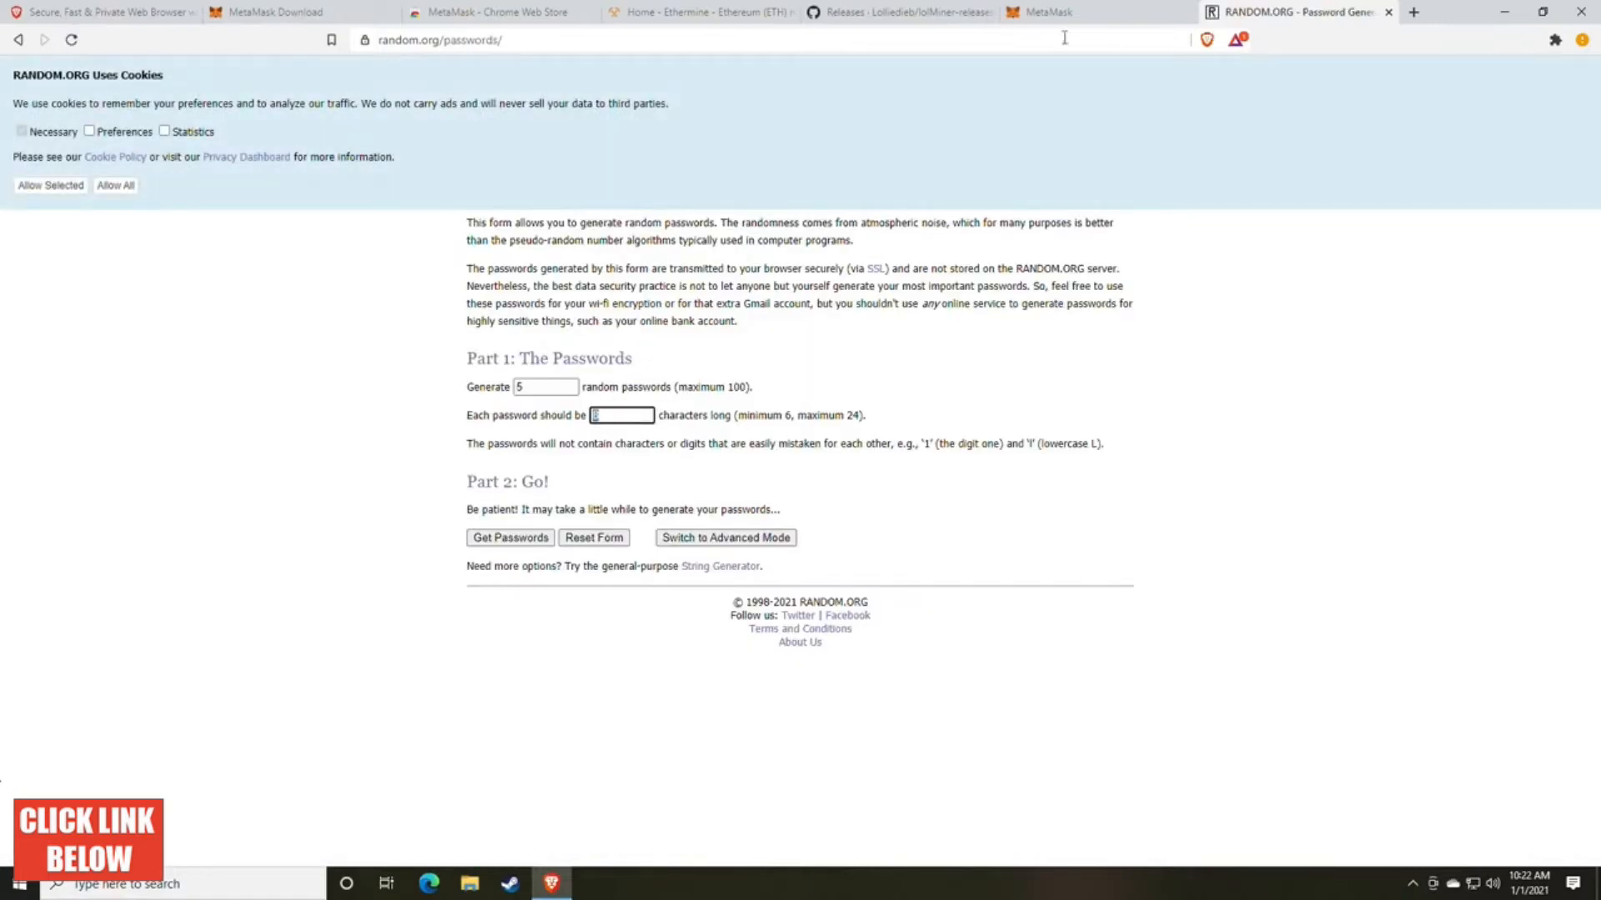
{"action": "left_click", "coordinate": [517, 540]}
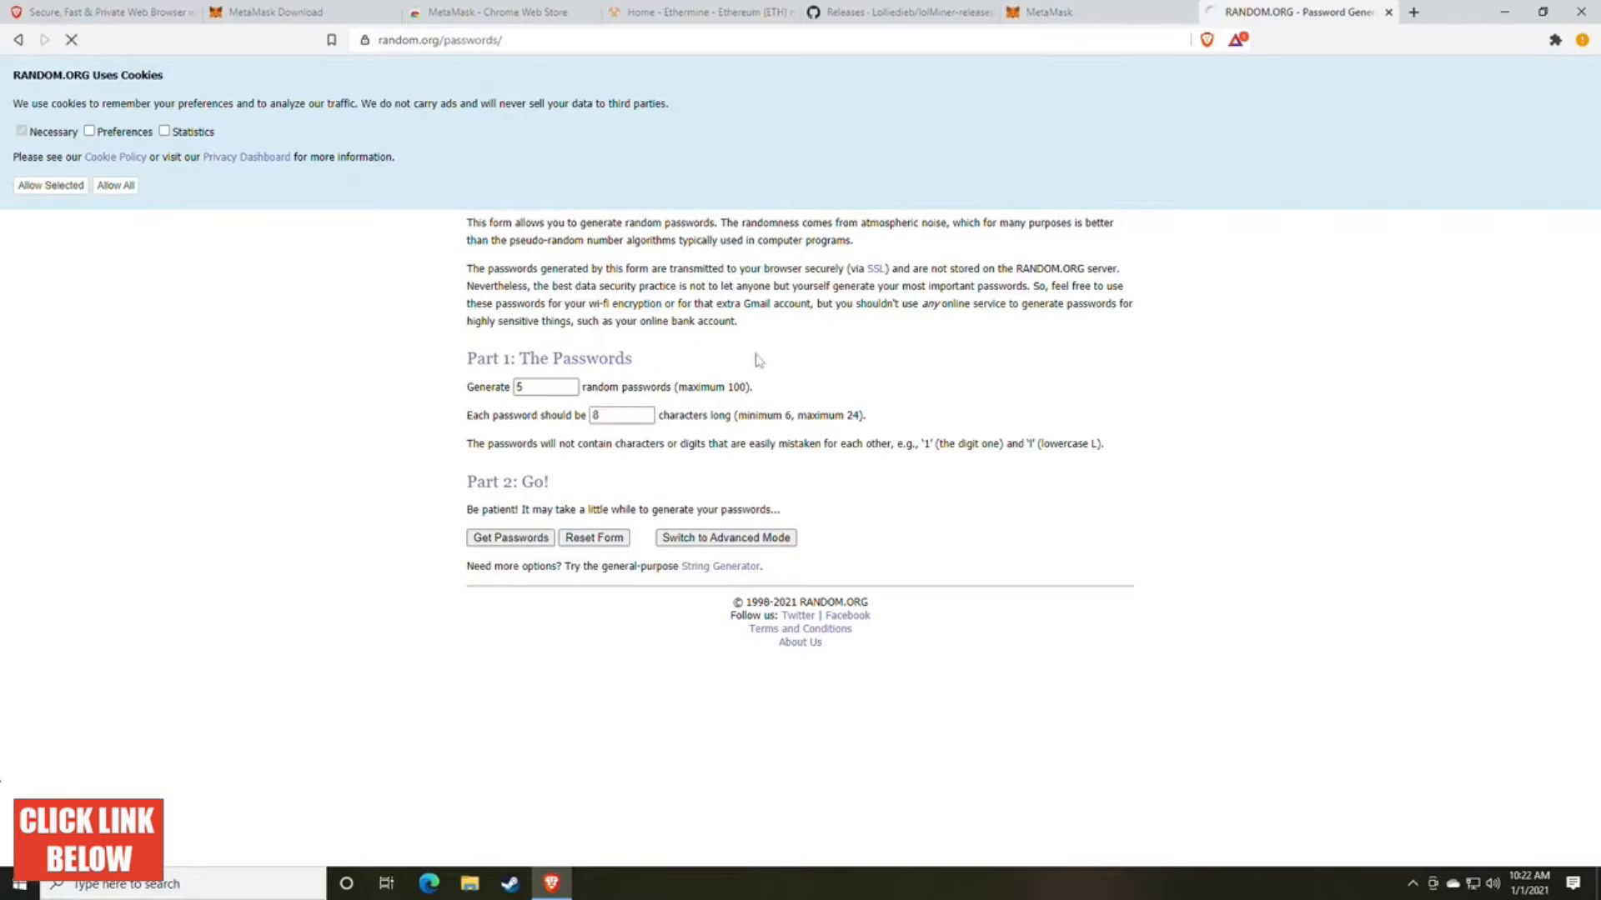
{"action": "double_click", "coordinate": [524, 248]}
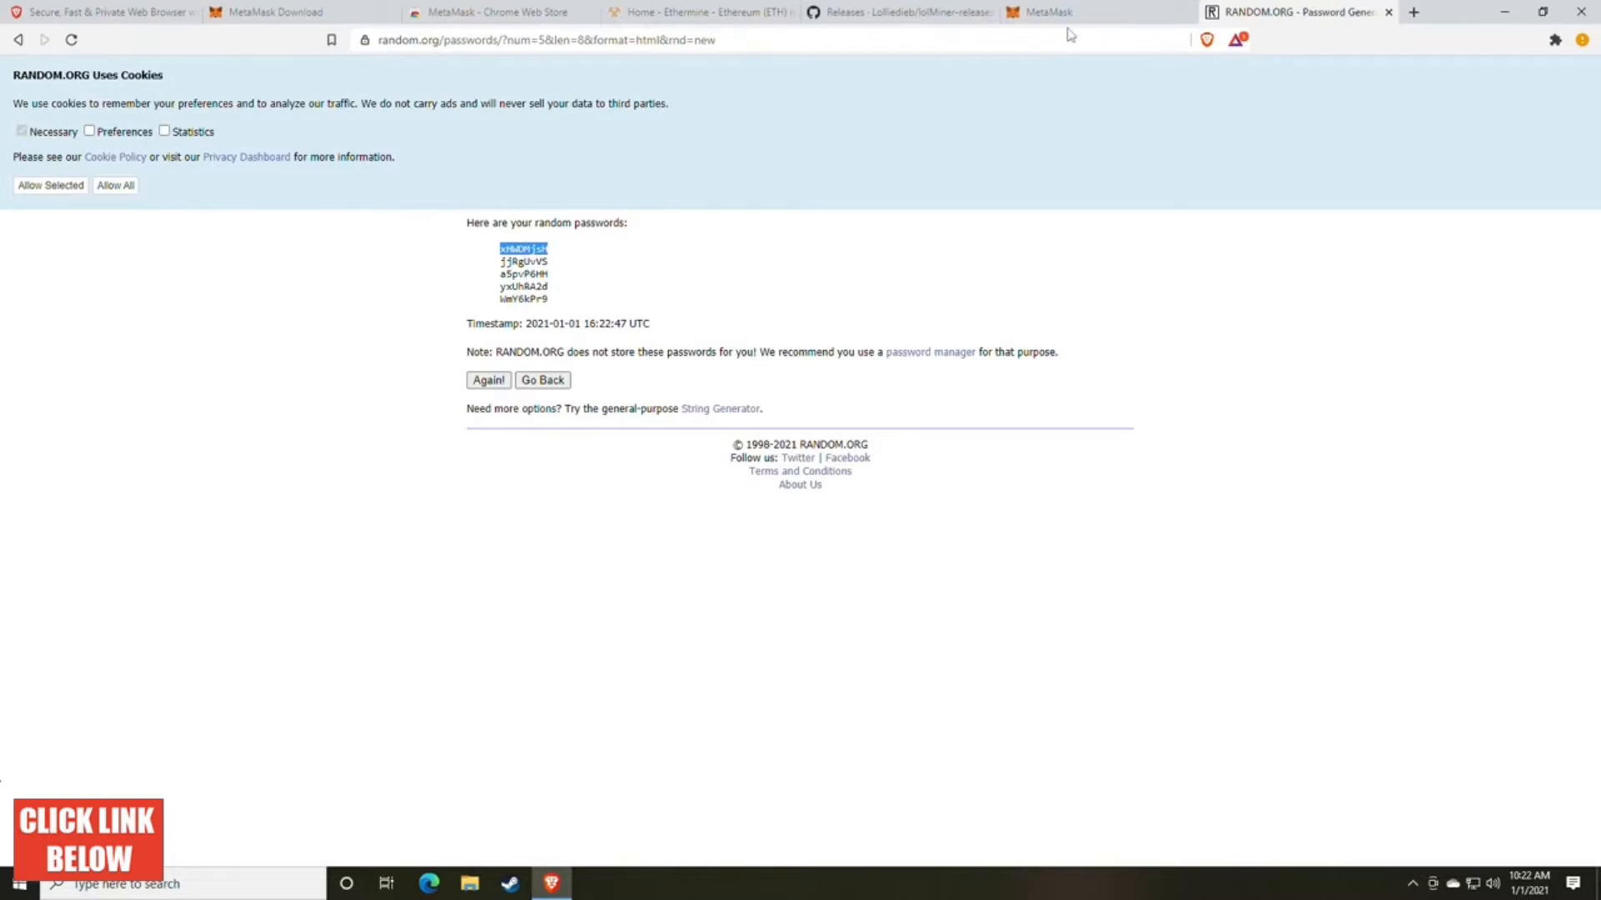
{"action": "left_click", "coordinate": [1388, 12]}
Step: Create the wallet with the entered password and reveal its secret backup phrase
{"action": "left_click", "coordinate": [573, 505]}
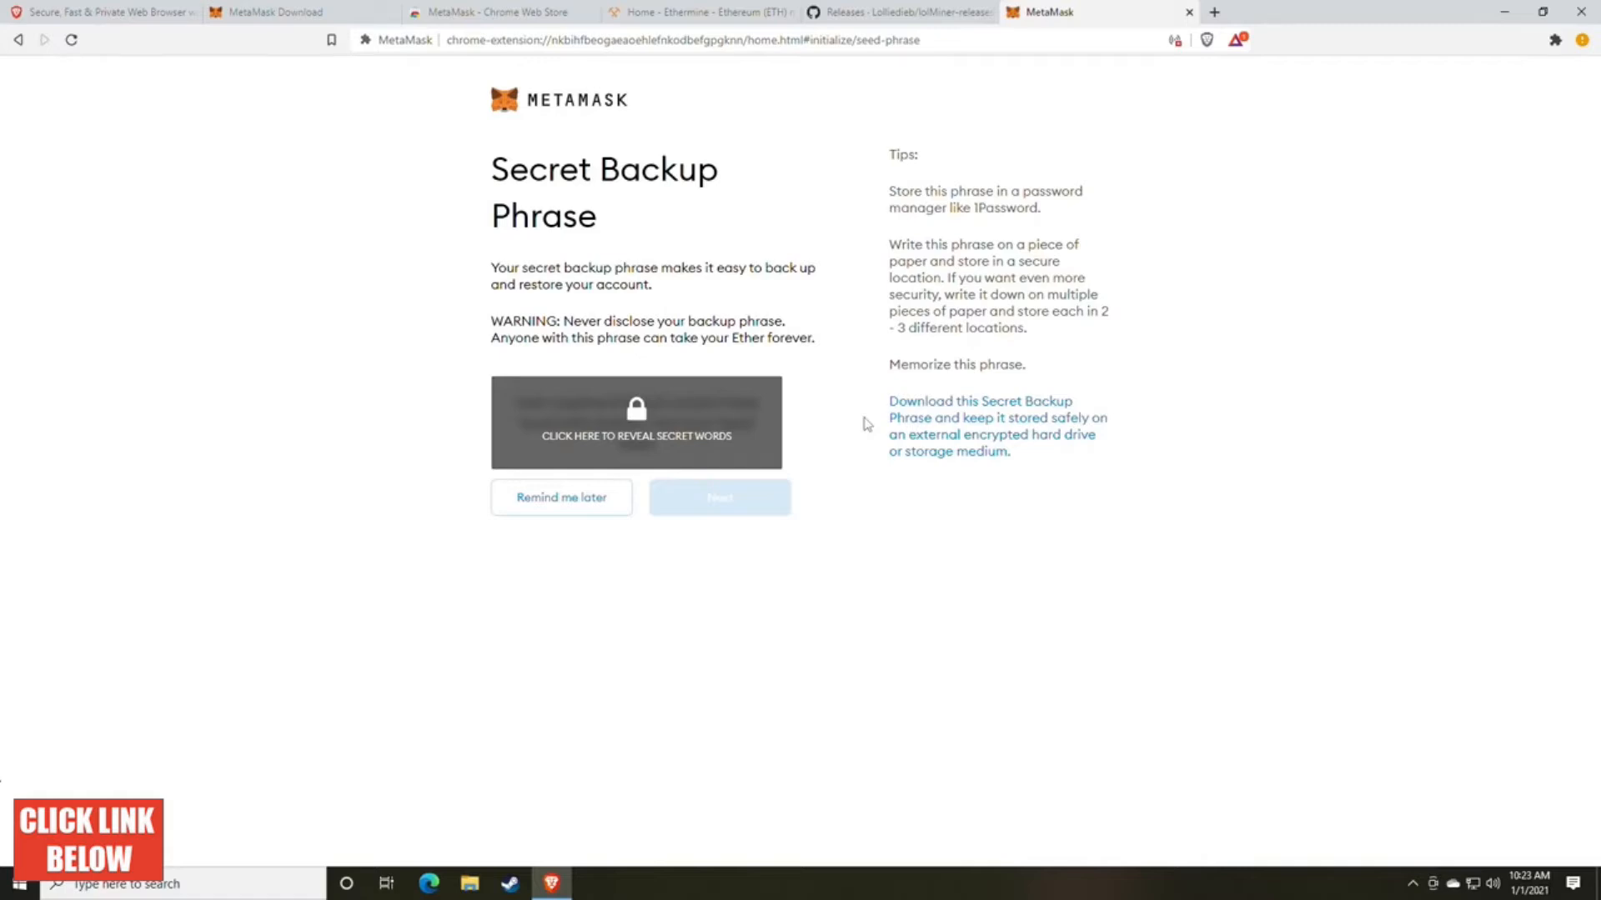
{"action": "left_click", "coordinate": [685, 440]}
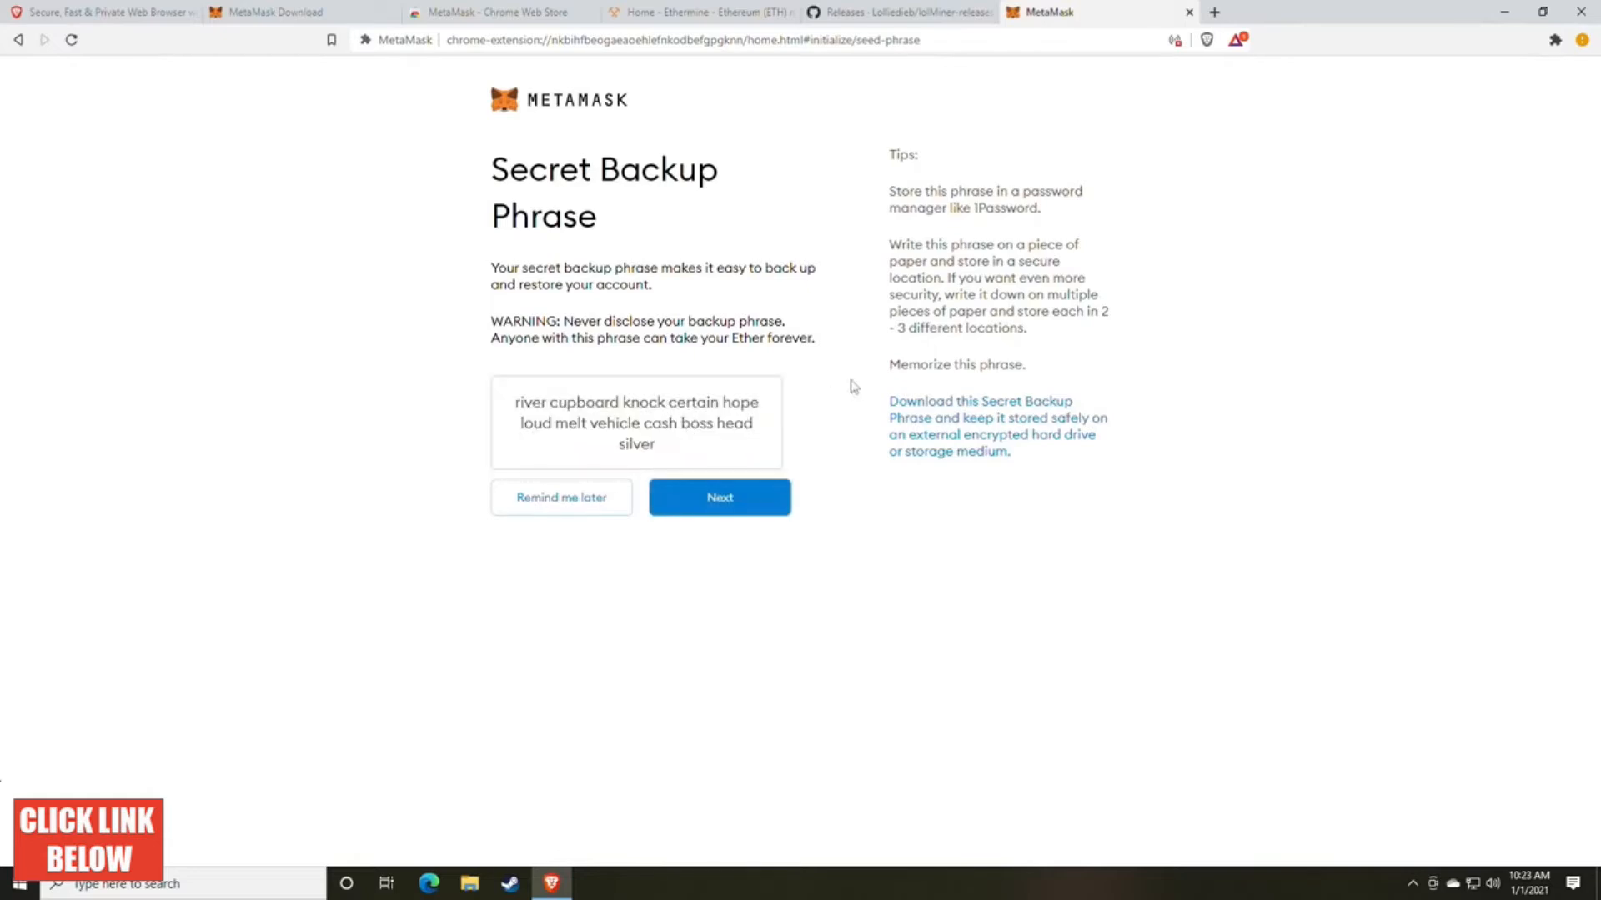
Step: Copy the whole secret backup phrase into a new Notepad document
{"action": "left_click_drag", "start_coordinate": [666, 457], "coordinate": [506, 415]}
{"action": "key", "text": "ctrl+c"}
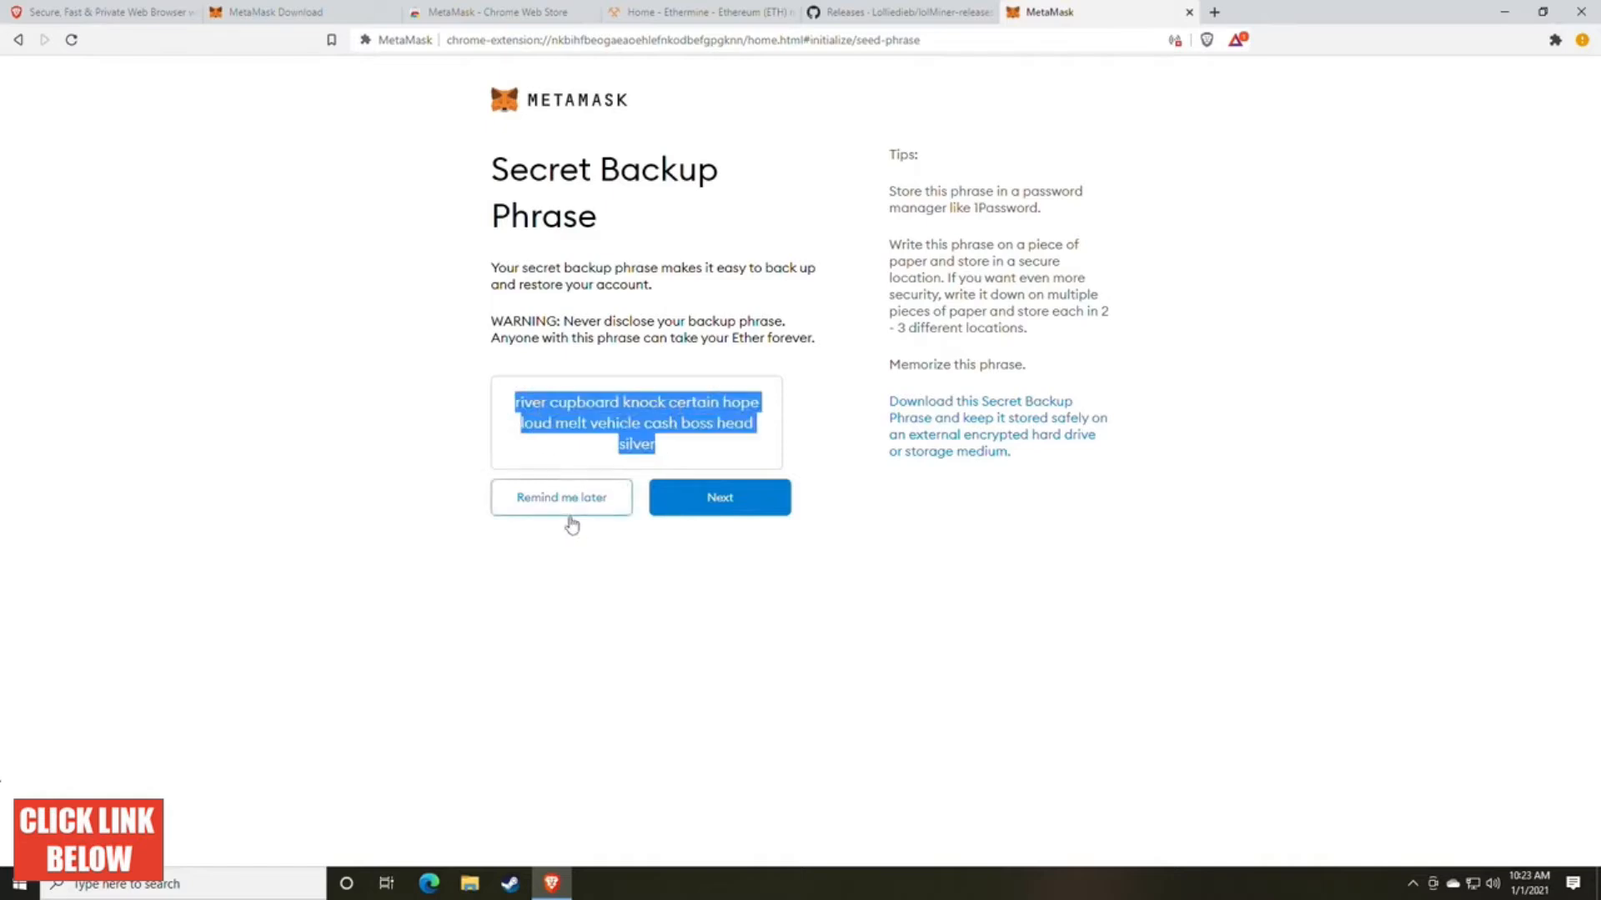
{"action": "key", "text": "super"}
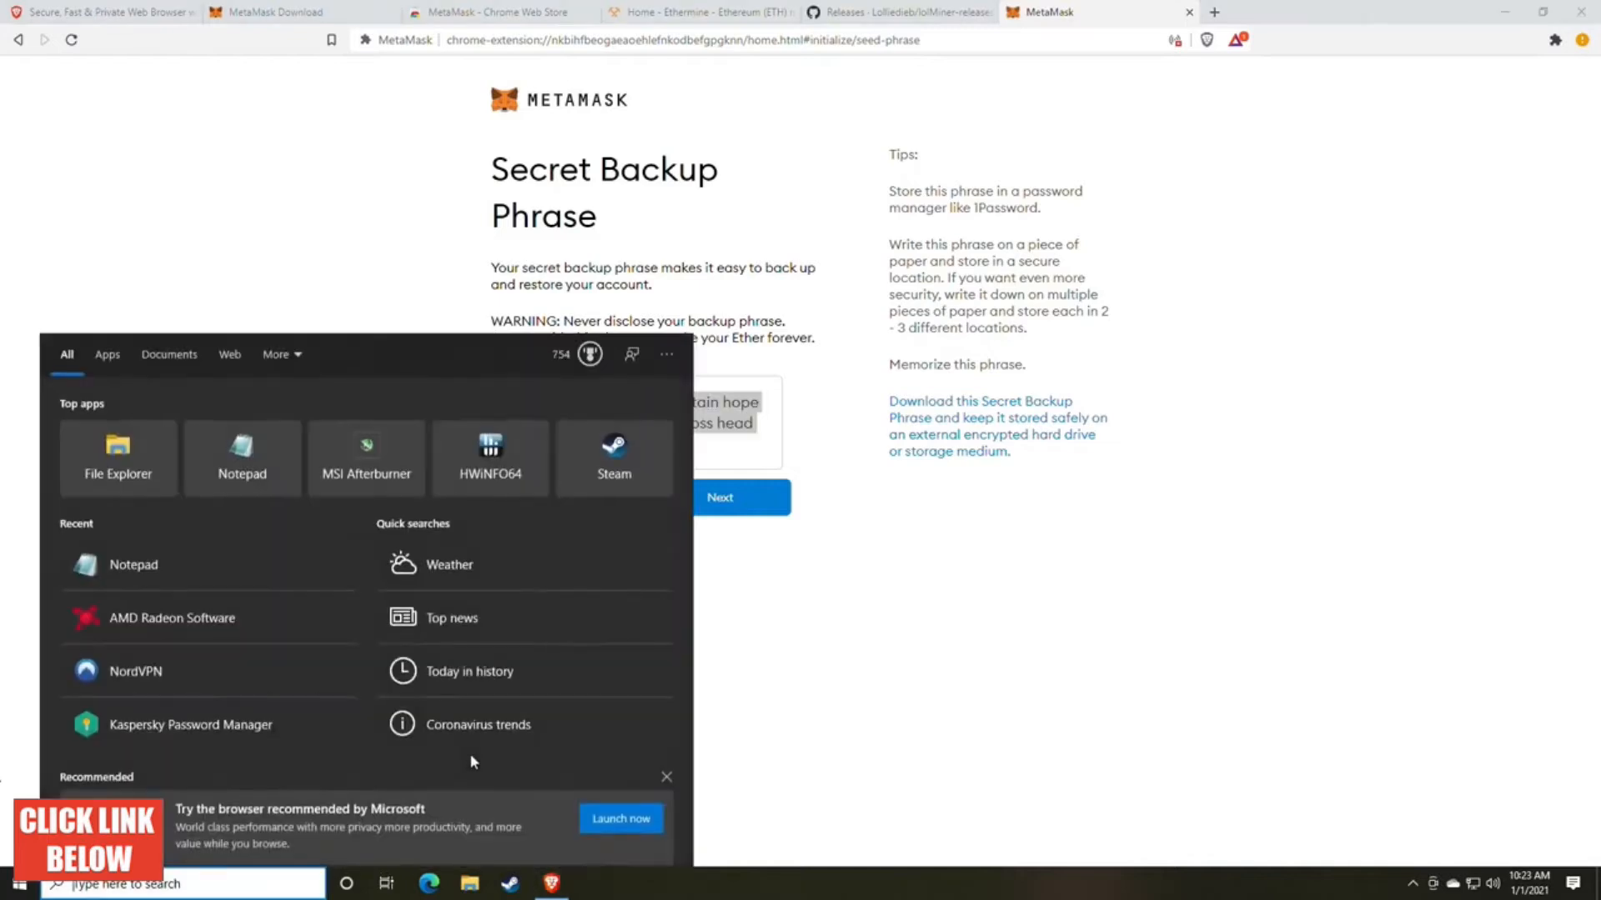
{"action": "type", "text": "note"}
{"action": "key", "text": "Return"}
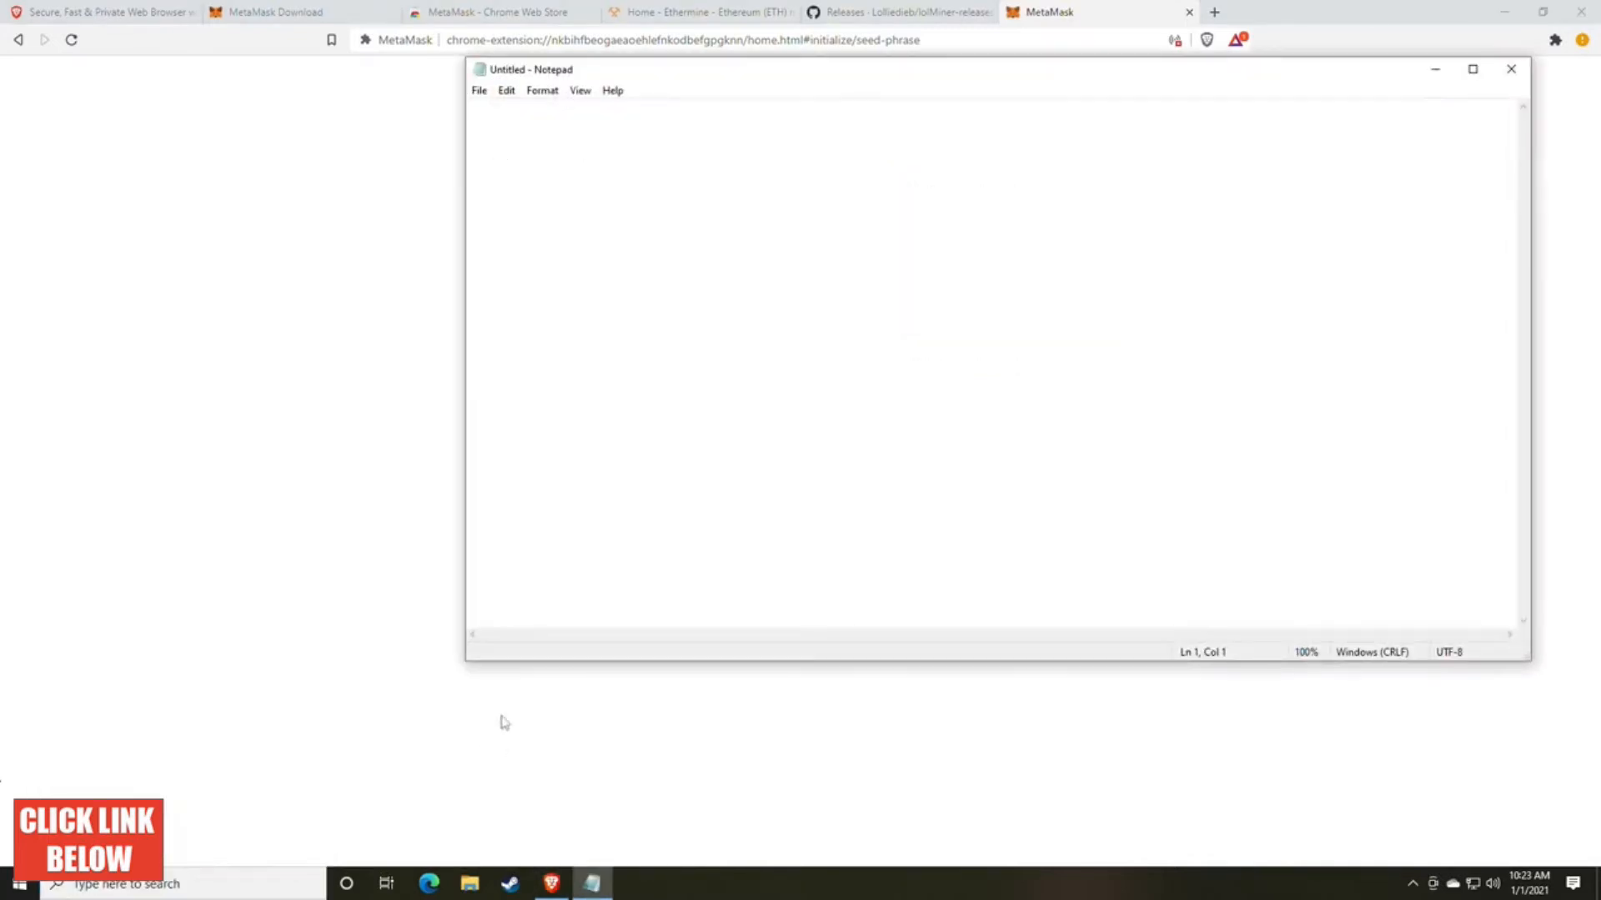
{"action": "key", "text": "ctrl+v"}
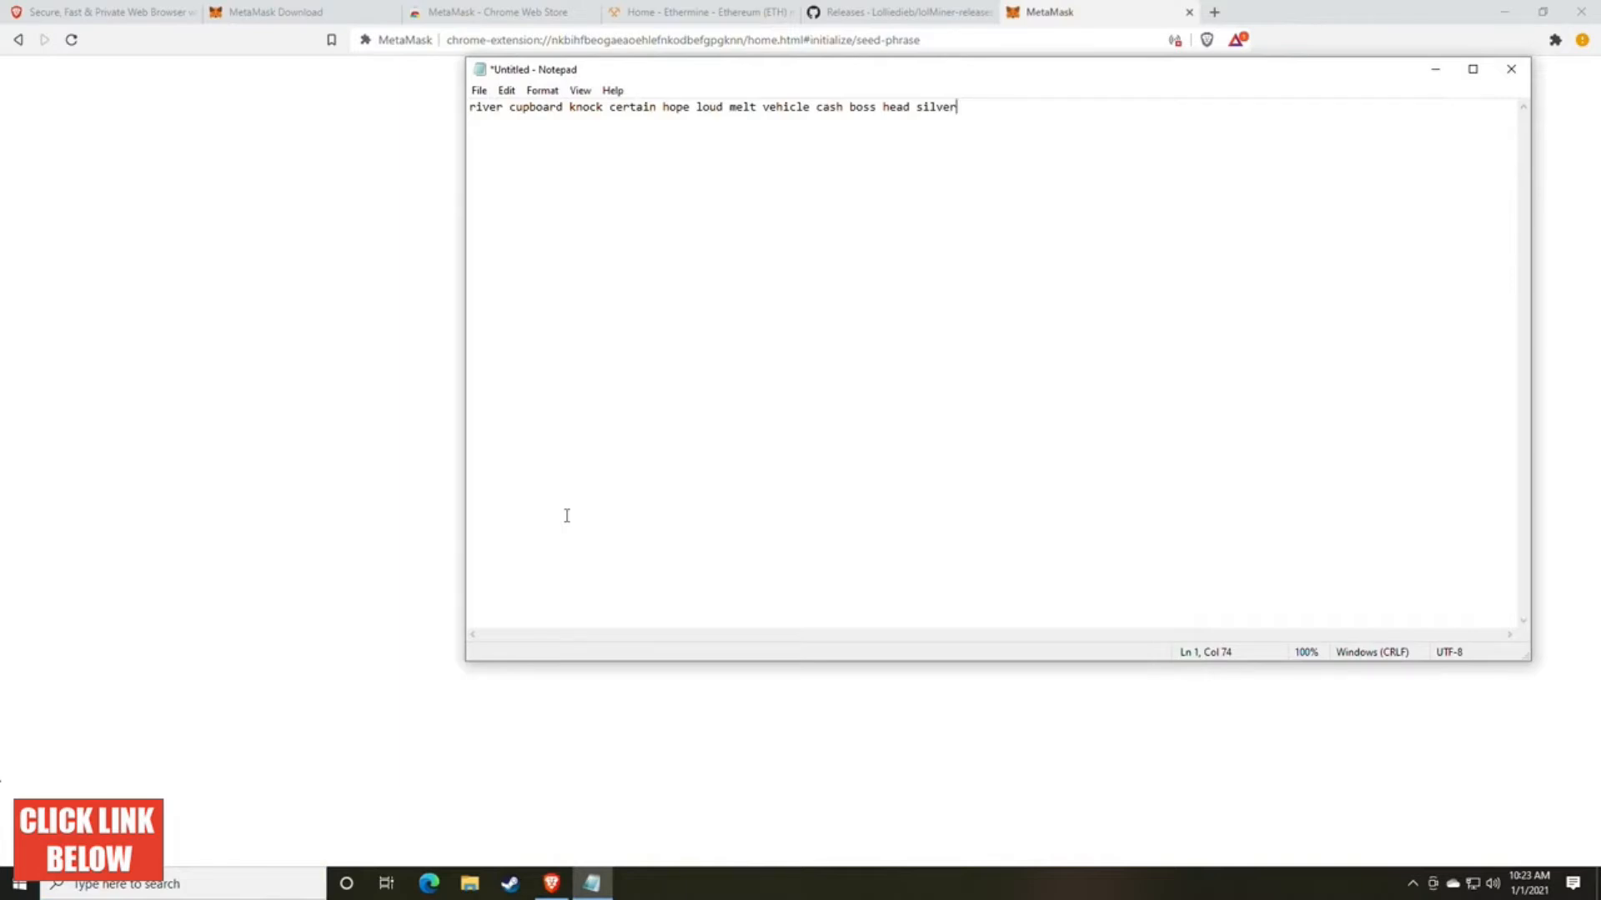
Step: Arrange the Notepad and browser windows side by side, each filling half of the screen
{"action": "left_click_drag", "start_coordinate": [682, 74], "coordinate": [284, 135]}
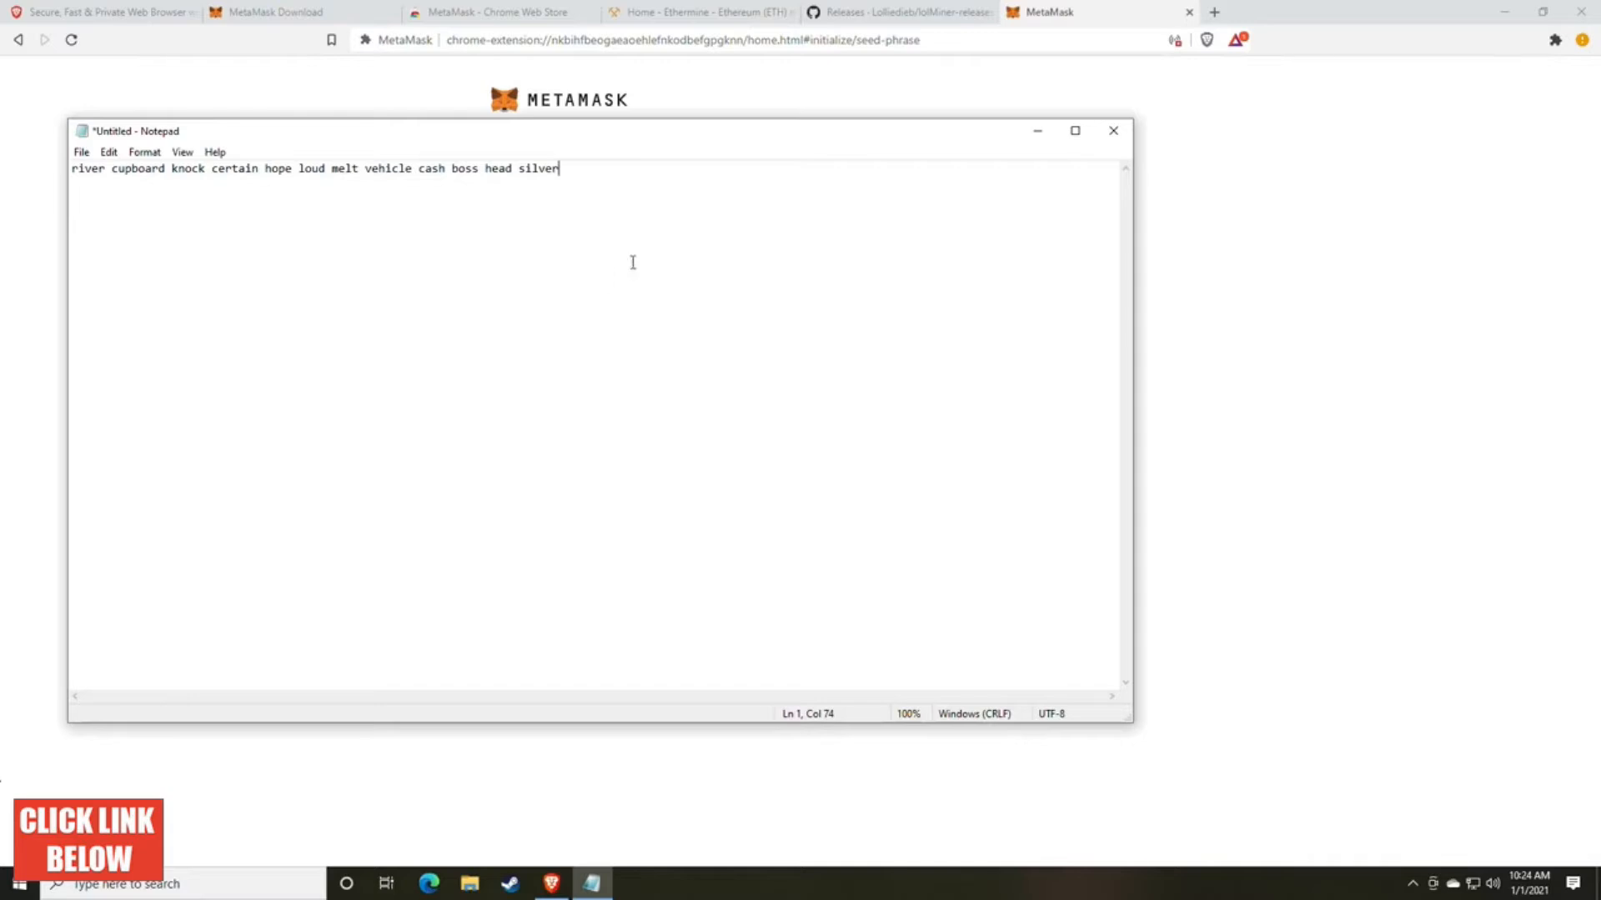
{"action": "left_click_drag", "start_coordinate": [796, 150], "coordinate": [1, 100]}
{"action": "left_click", "coordinate": [1409, 523]}
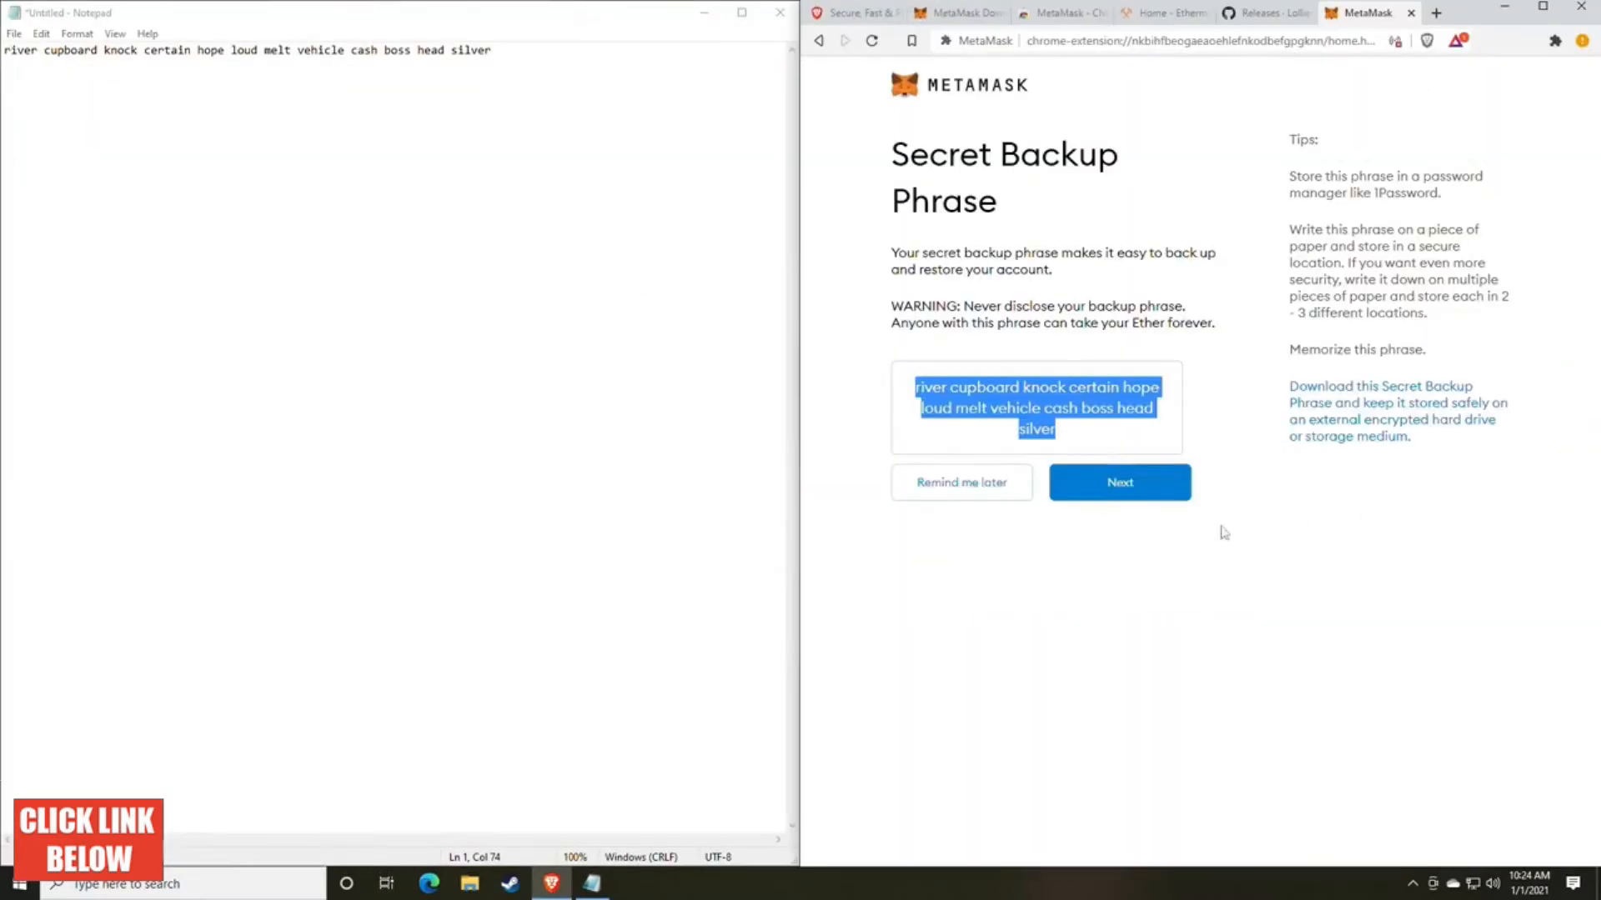
Step: Clear the text selection and proceed to the confirmation page for the secret backup phrase
{"action": "left_click", "coordinate": [1074, 547]}
{"action": "left_click_drag", "start_coordinate": [915, 386], "coordinate": [1130, 423]}
{"action": "left_click", "coordinate": [1132, 426]}
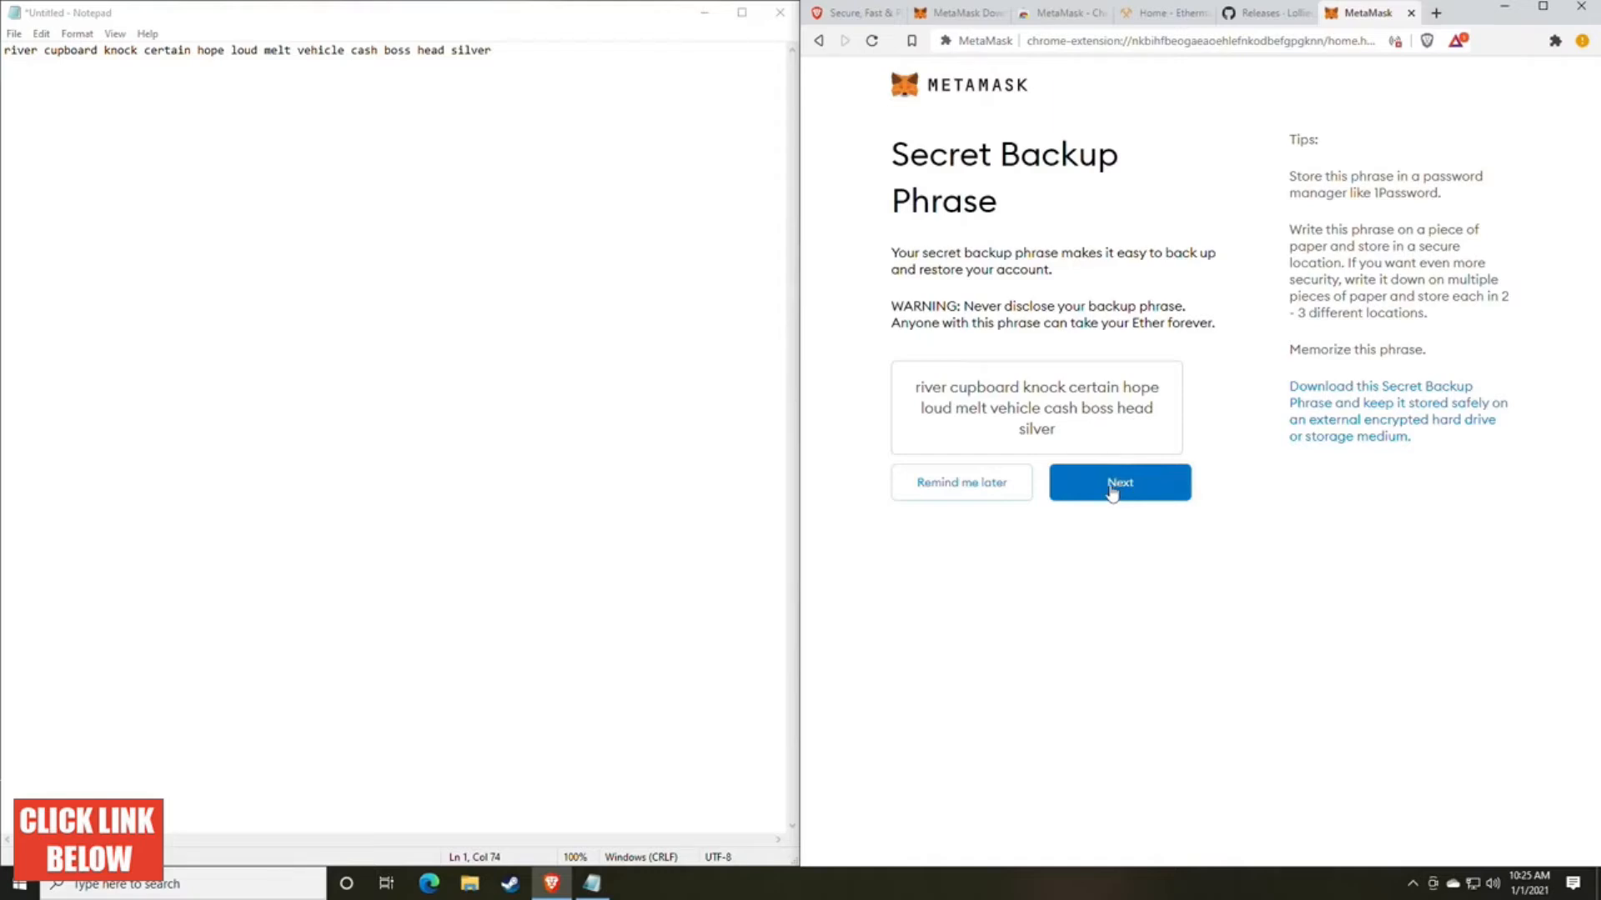
{"action": "left_click", "coordinate": [1111, 491]}
{"action": "left_click_drag", "start_coordinate": [896, 185], "coordinate": [1376, 187]}
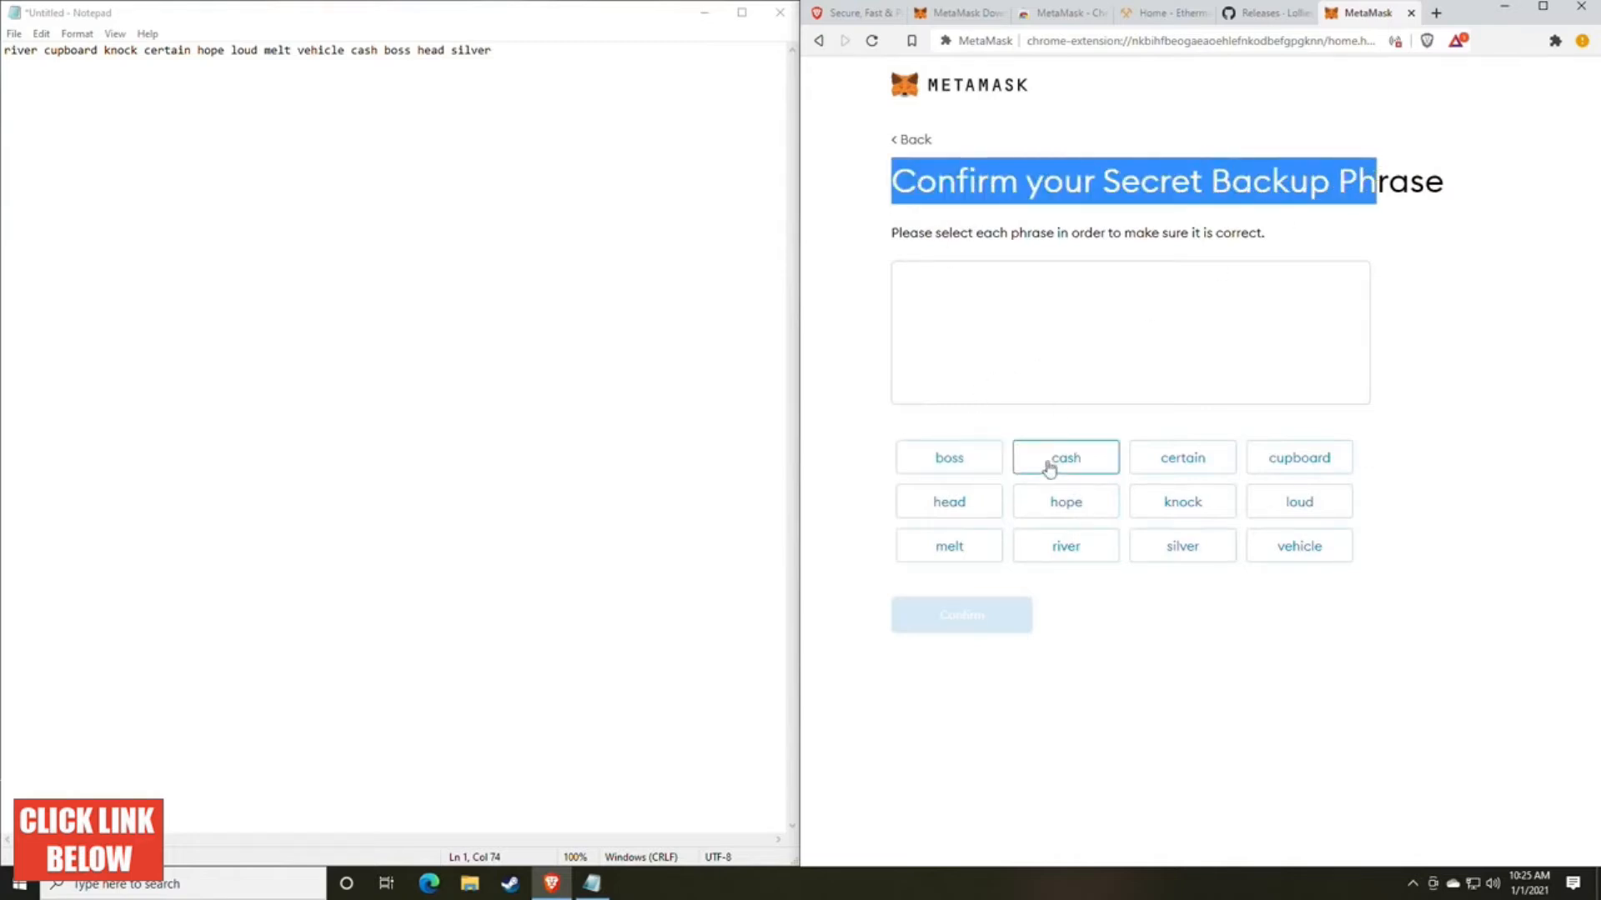
{"action": "left_click", "coordinate": [1245, 664]}
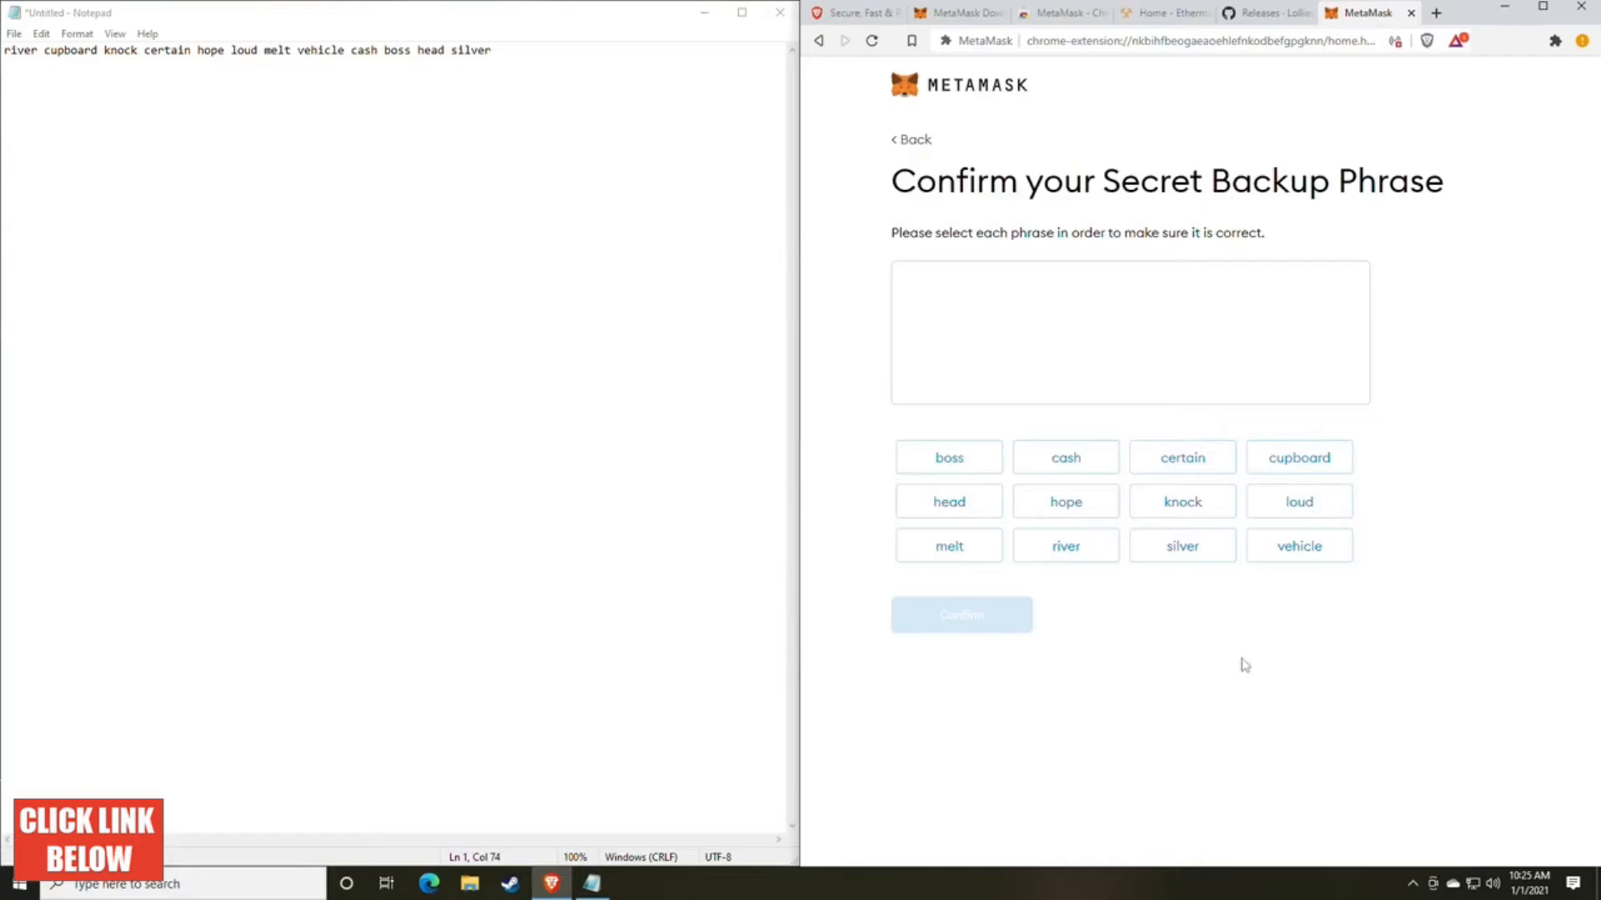
Step: Select all twelve words of the secret backup phrase in the order saved in Notepad
{"action": "left_click", "coordinate": [1066, 555]}
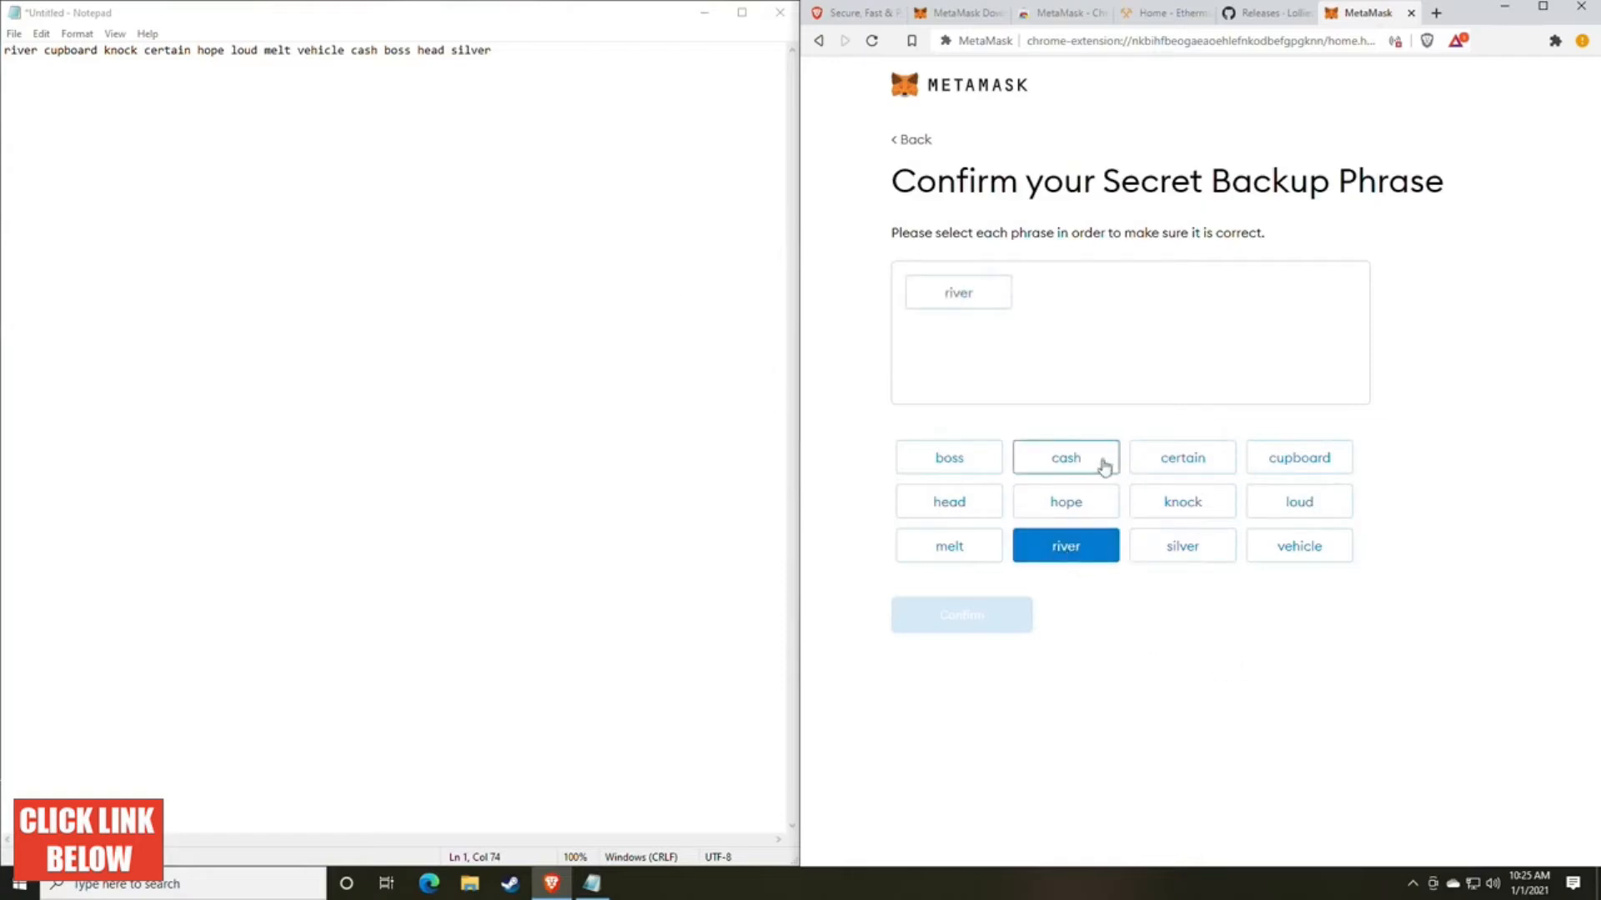
{"action": "left_click", "coordinate": [1301, 464]}
{"action": "left_click", "coordinate": [1210, 524]}
{"action": "left_click", "coordinate": [1181, 462]}
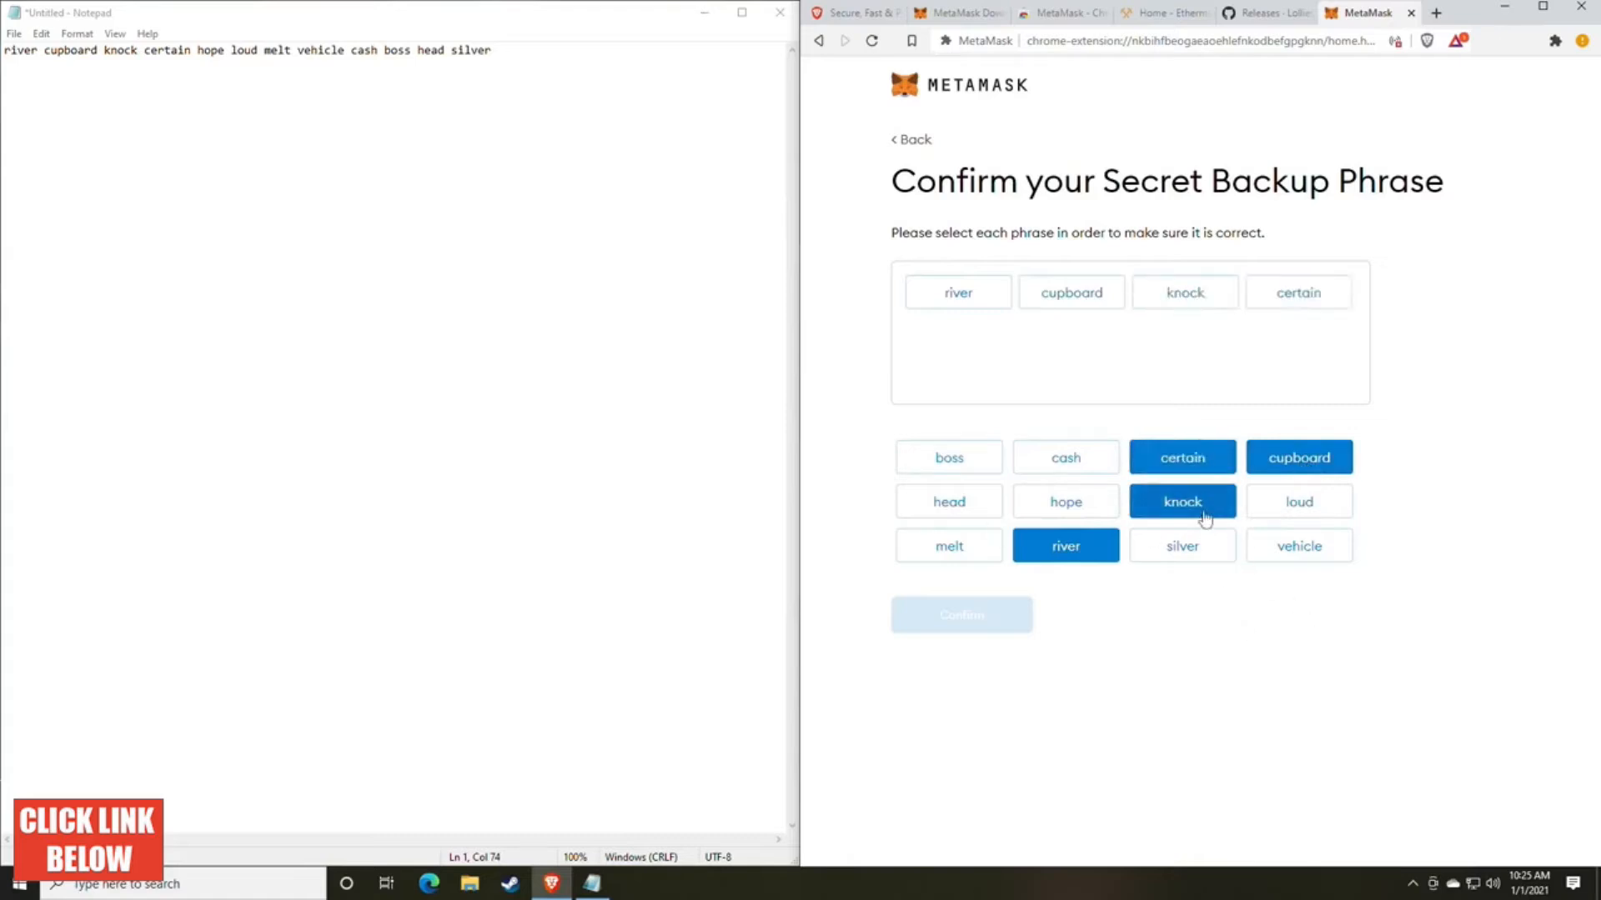
{"action": "left_click", "coordinate": [1065, 506]}
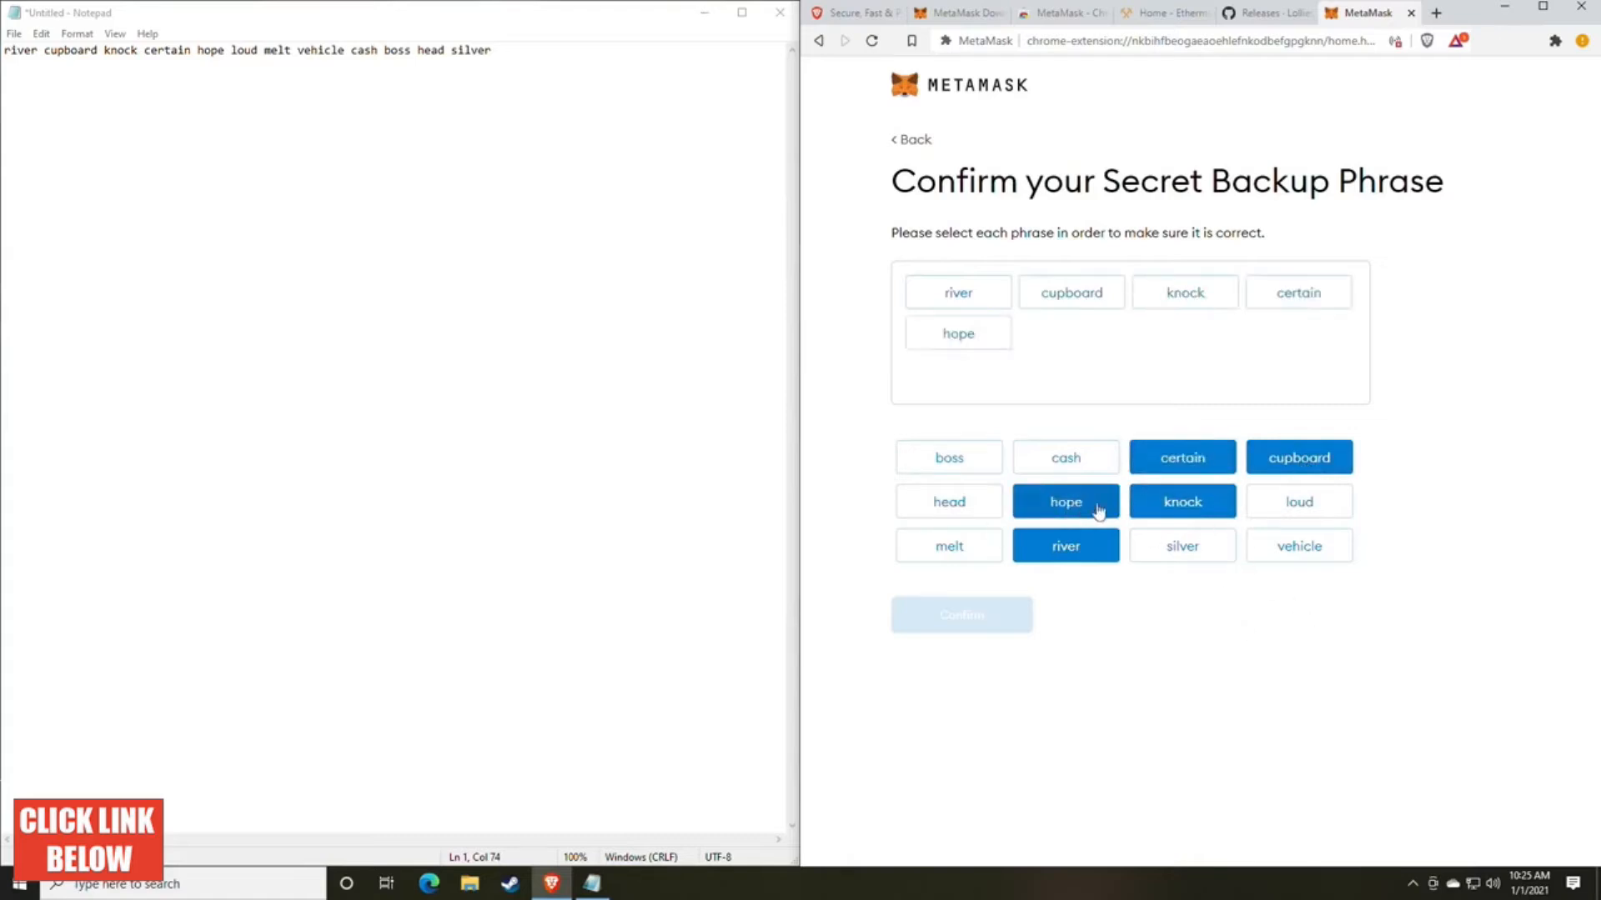
{"action": "left_click", "coordinate": [1306, 509]}
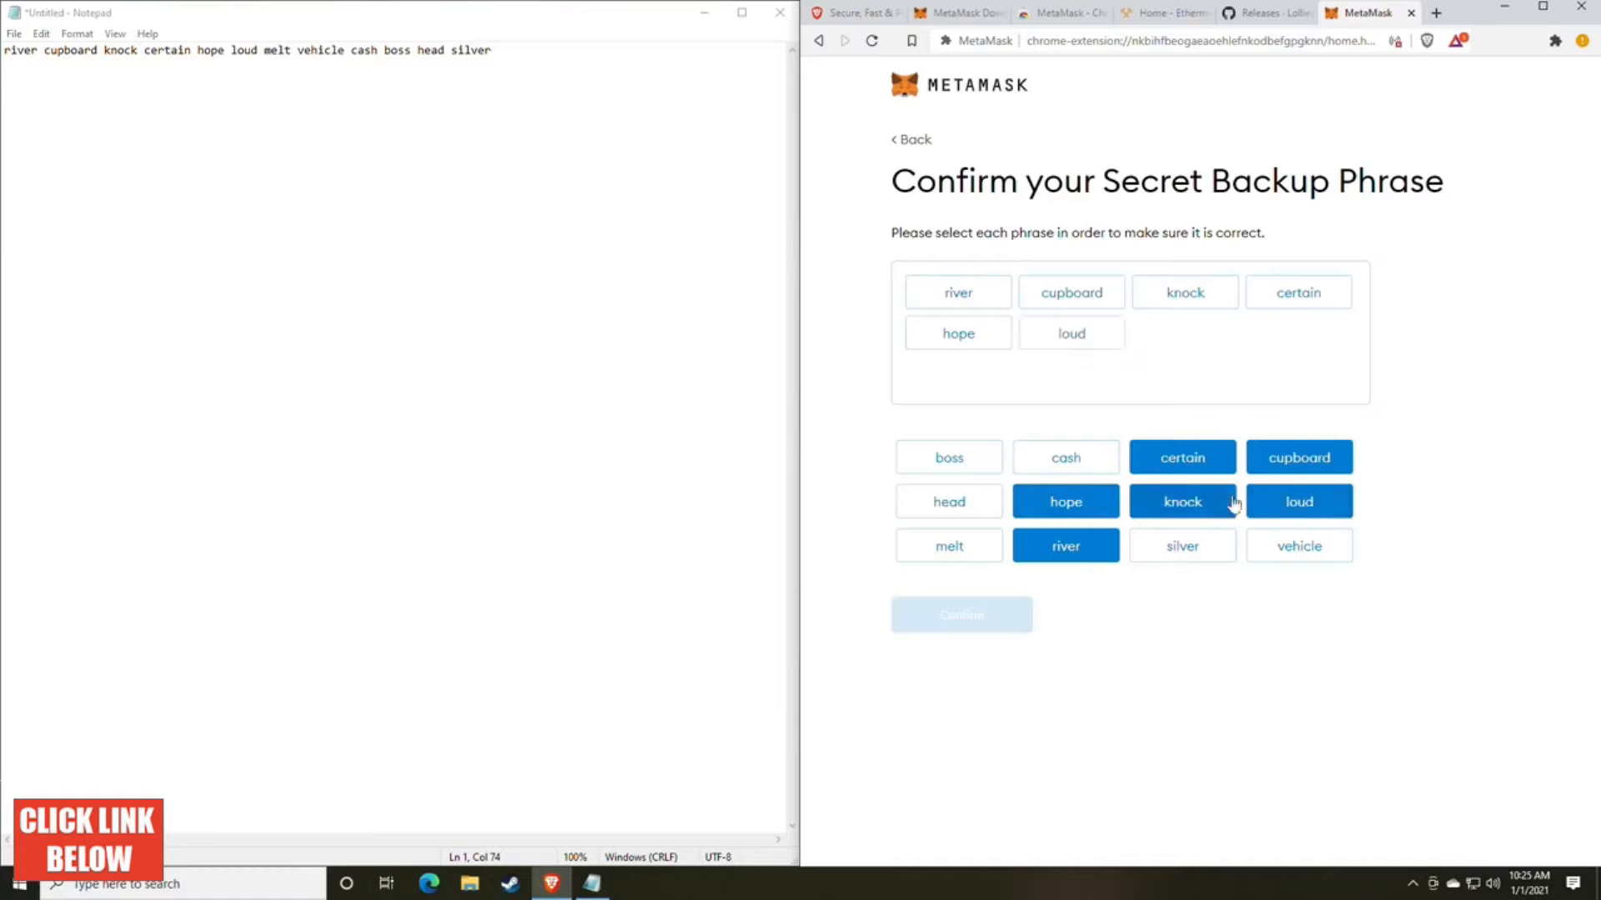
{"action": "left_click", "coordinate": [970, 547]}
{"action": "left_click", "coordinate": [1293, 556]}
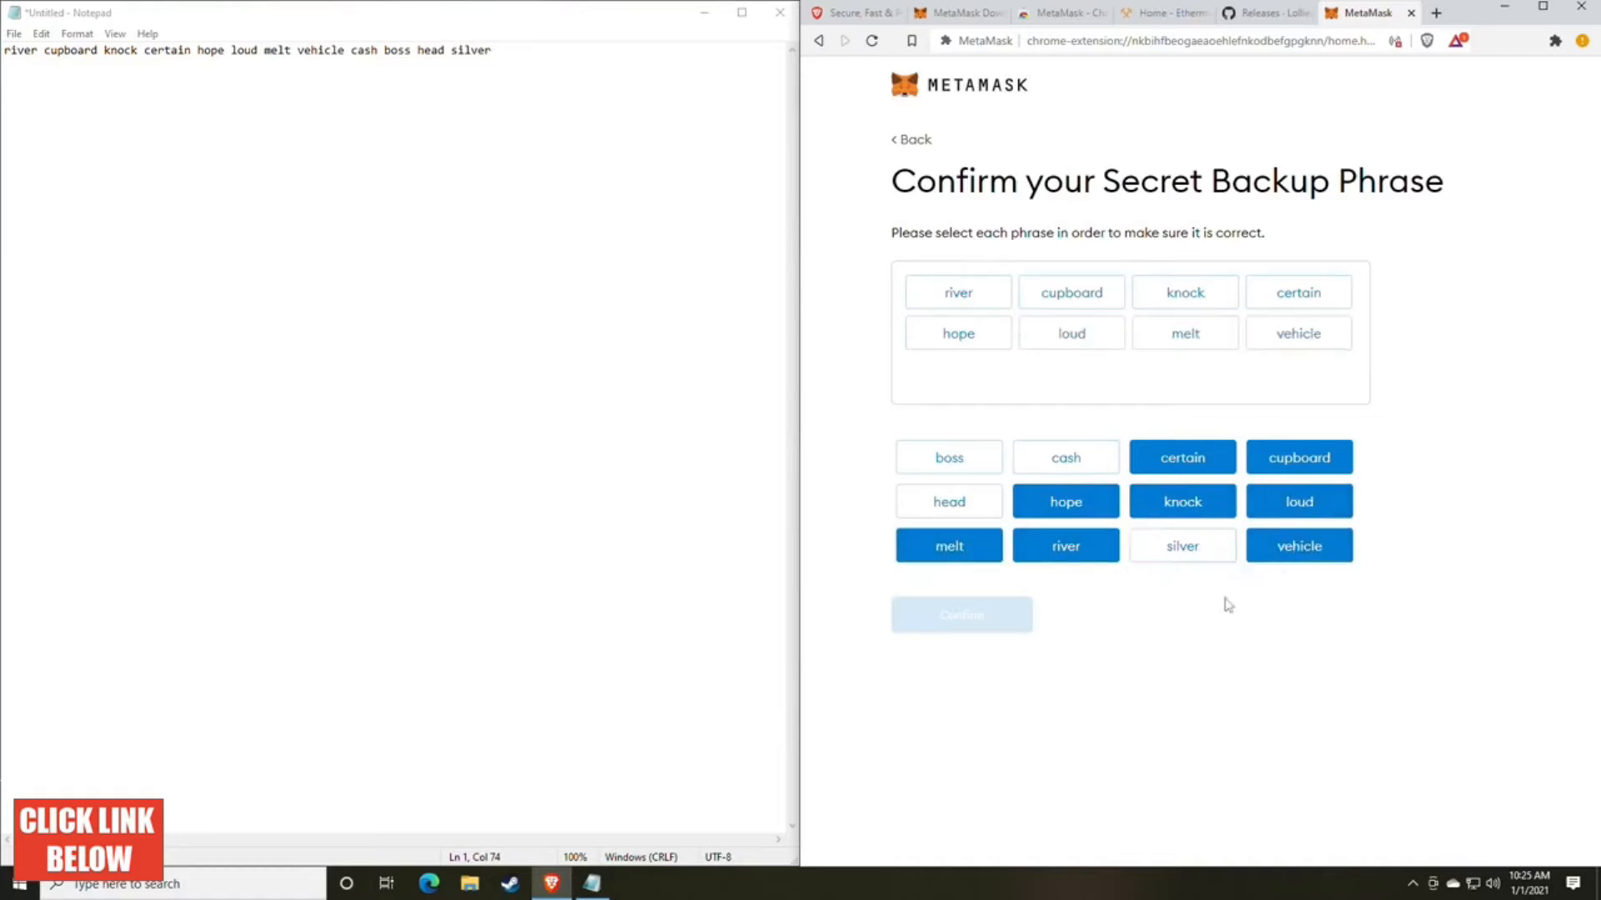
{"action": "left_click", "coordinate": [1072, 477]}
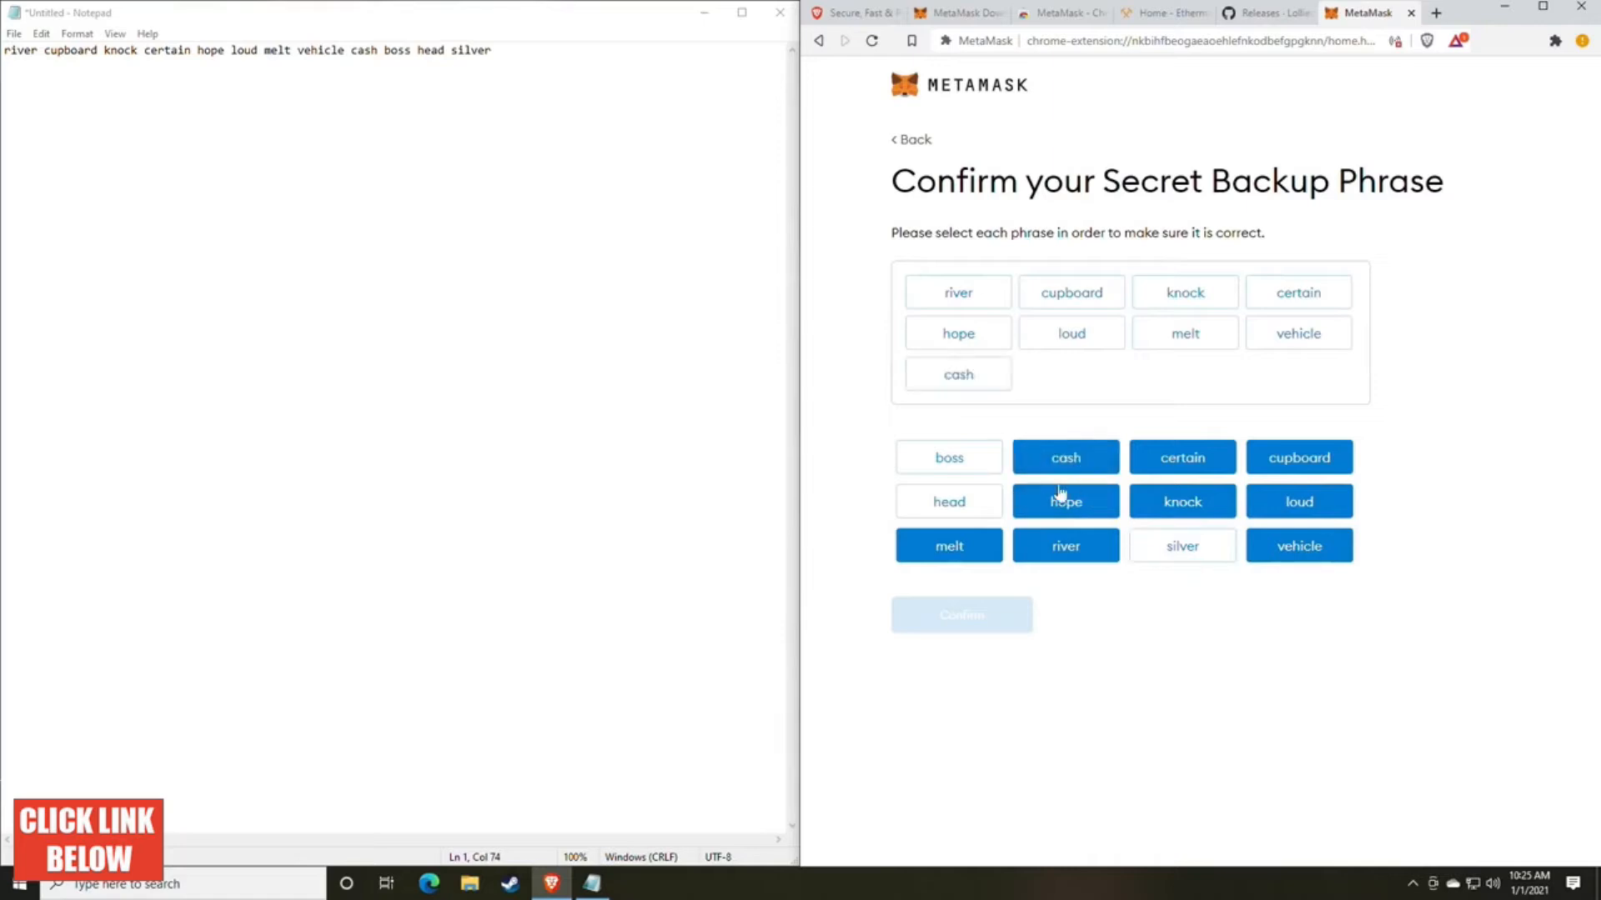
{"action": "left_click", "coordinate": [967, 463]}
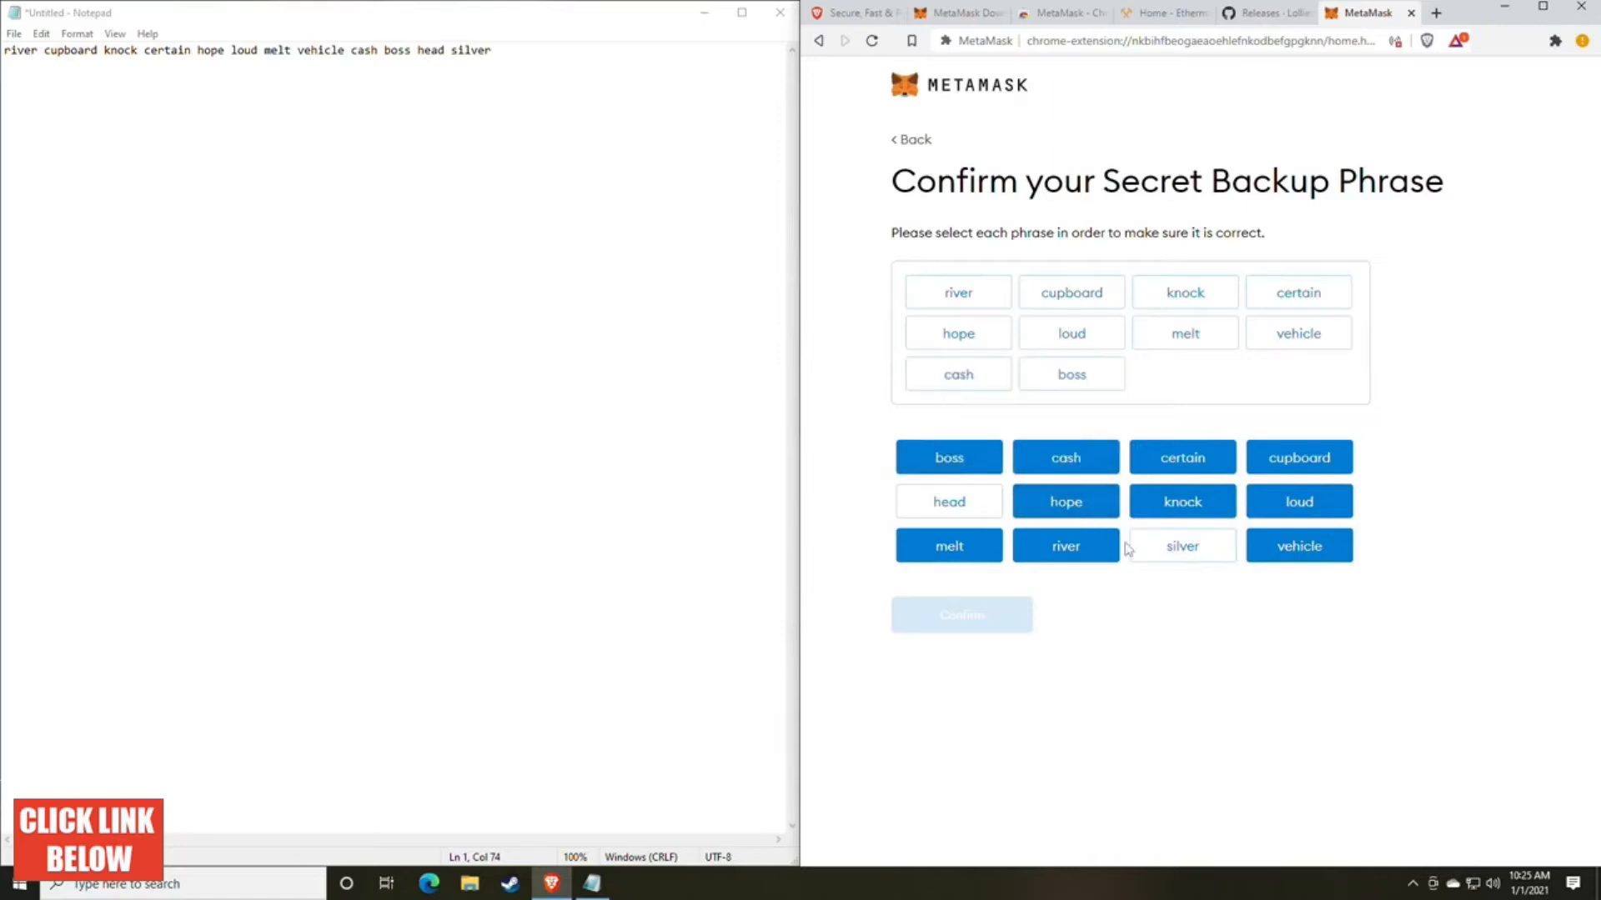
{"action": "left_click", "coordinate": [954, 502]}
{"action": "left_click", "coordinate": [1183, 550]}
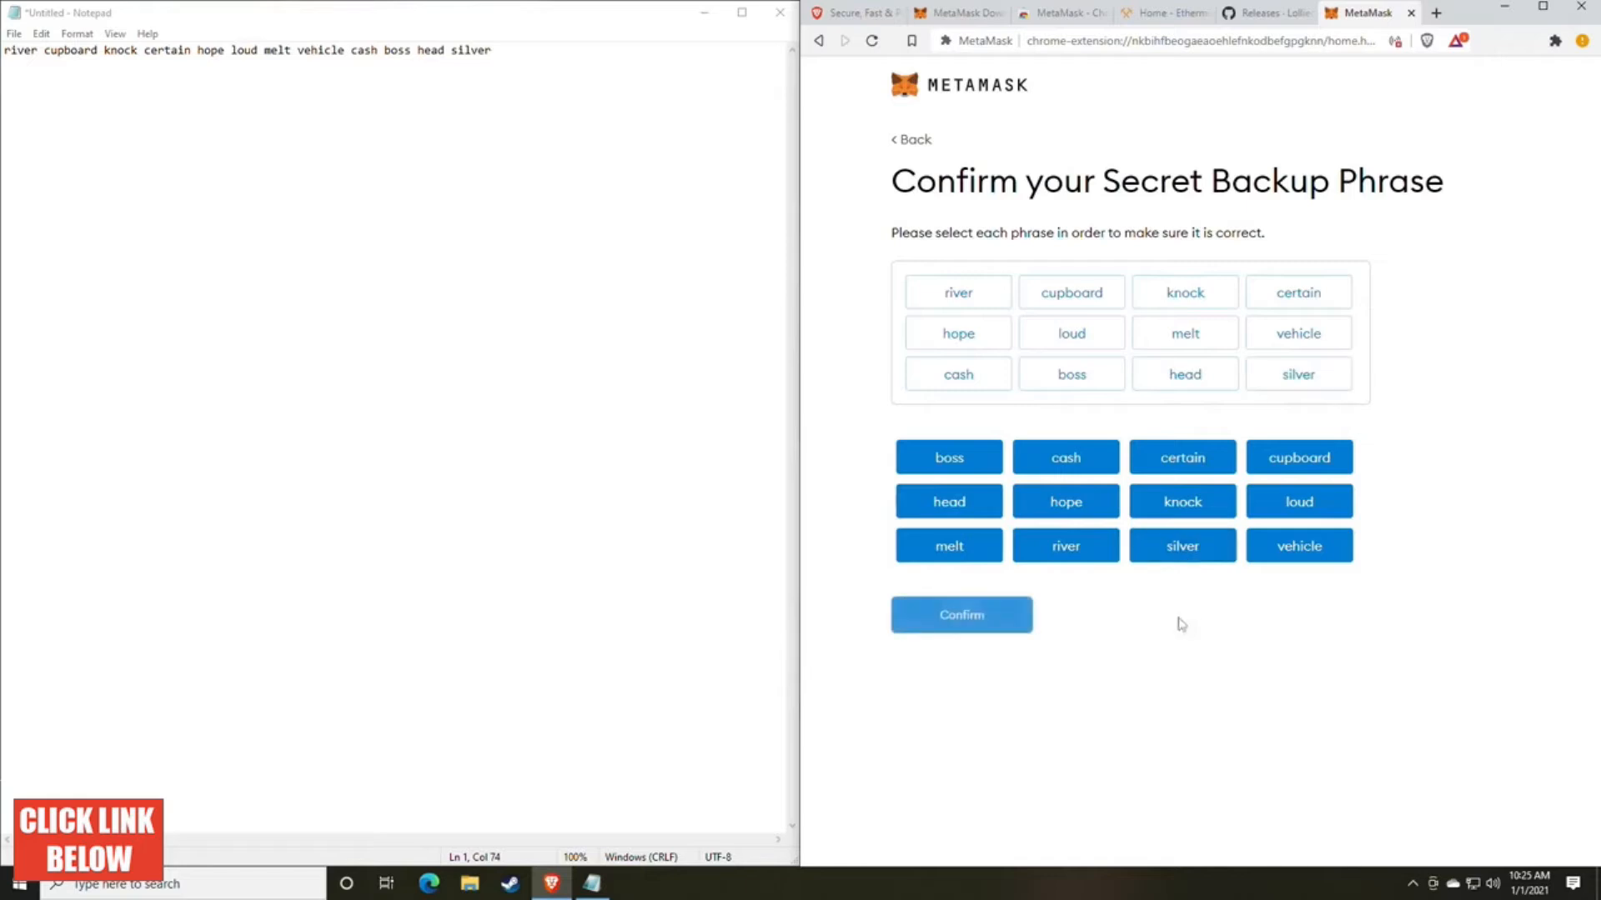
Step: Confirm the secret backup phrase, finish the wallet setup and dismiss the token swapping announcement
{"action": "left_click", "coordinate": [962, 632]}
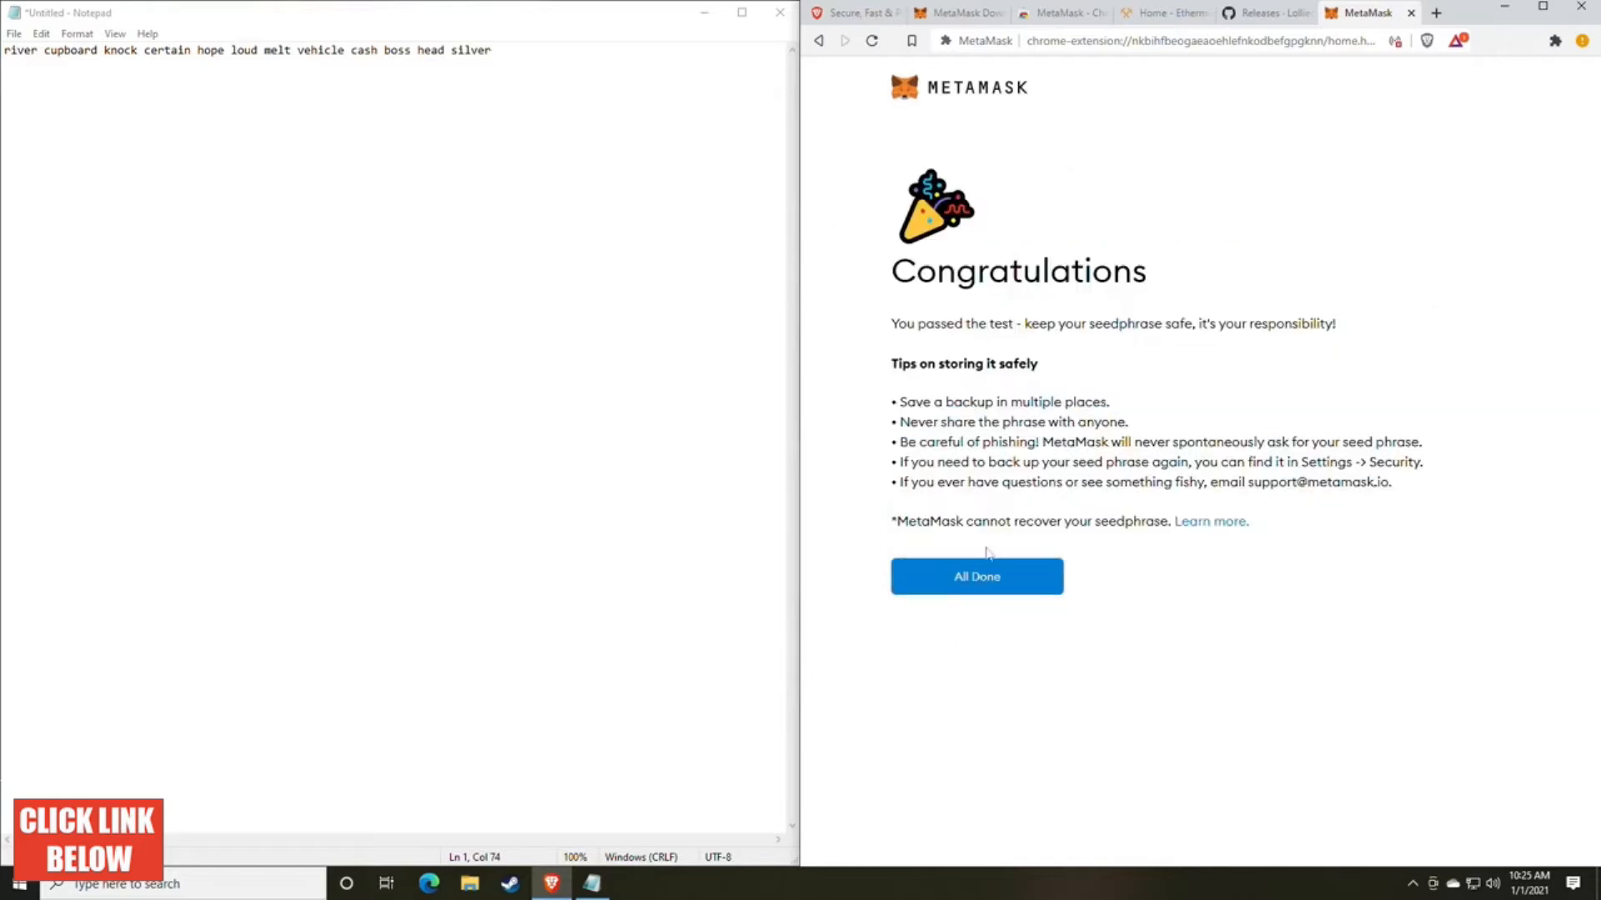
{"action": "left_click", "coordinate": [994, 582]}
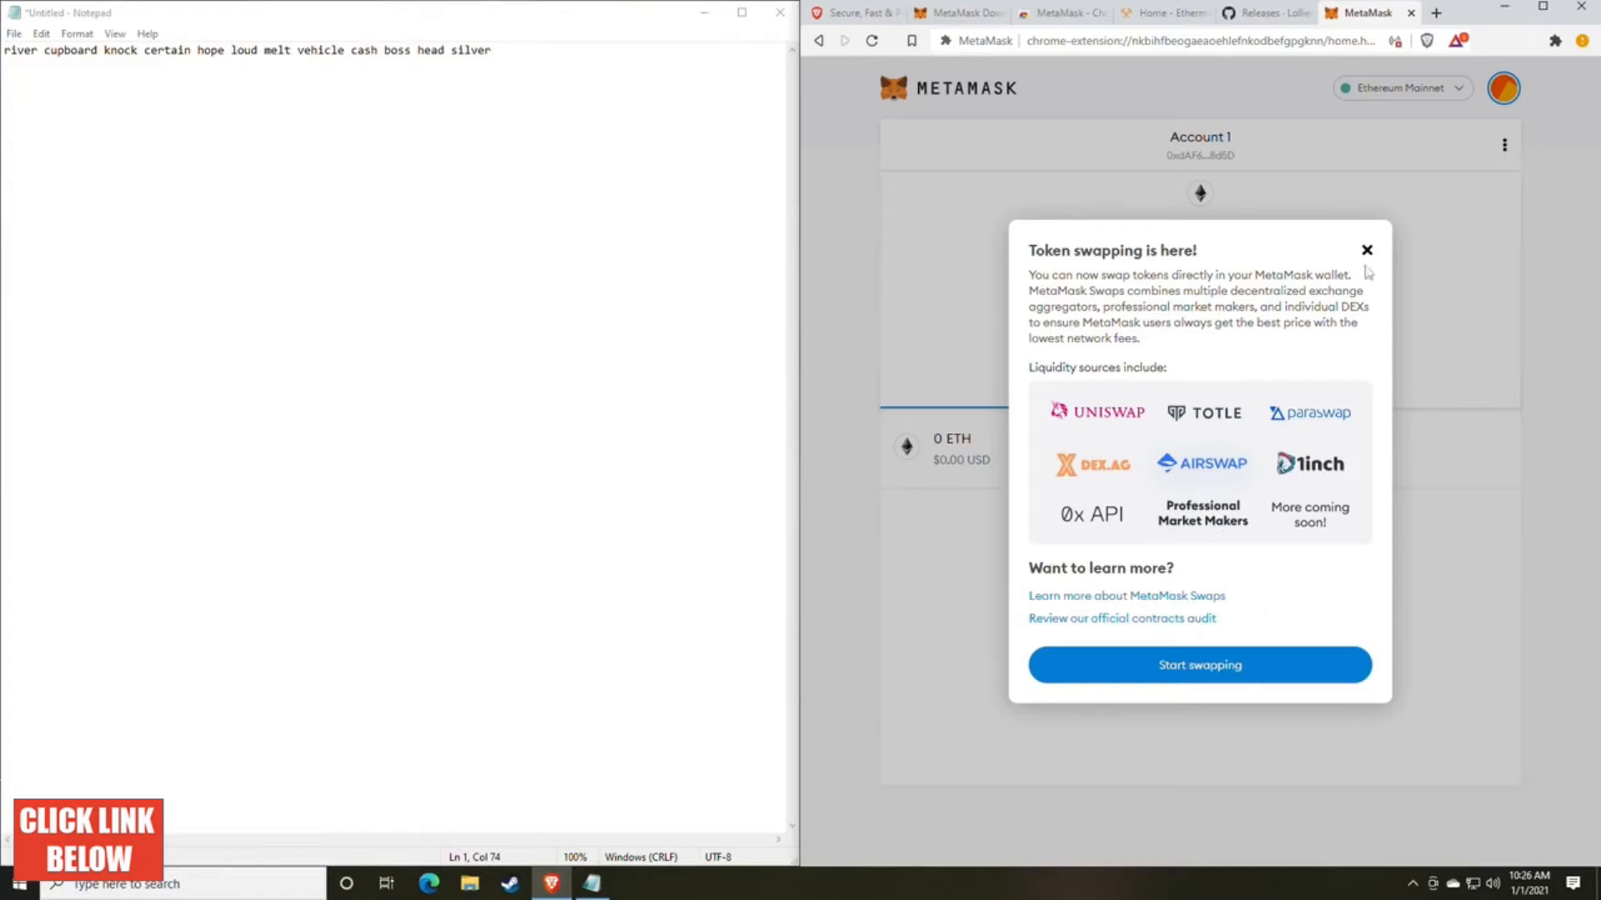
{"action": "left_click", "coordinate": [1367, 250]}
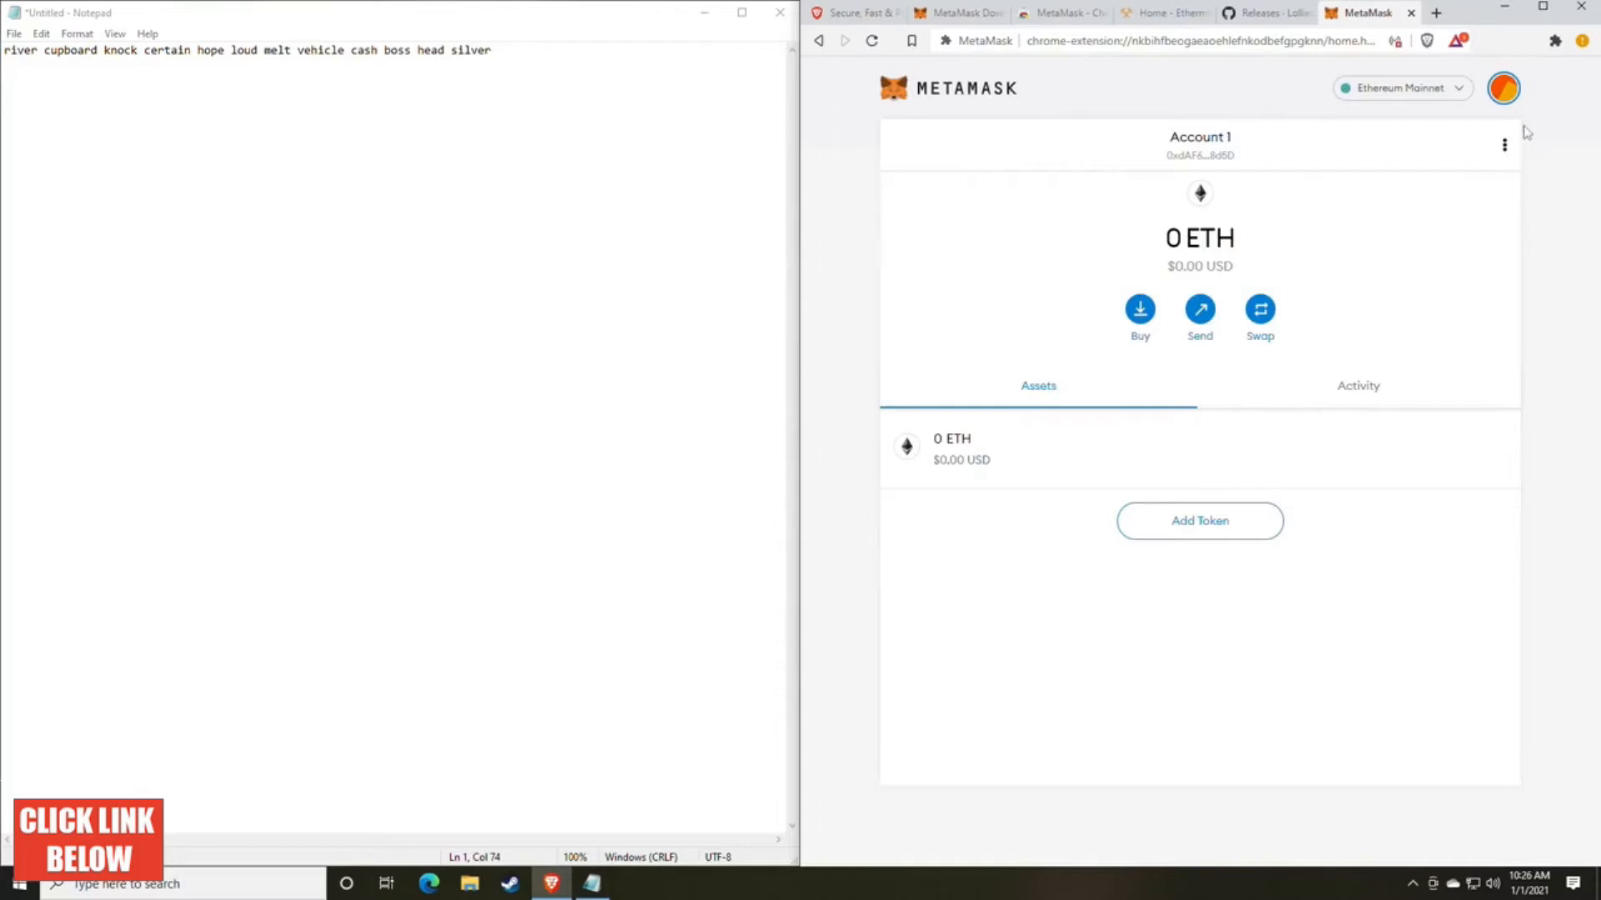
Step: Copy the wallet address of Account 1 and paste it into Notepad, one blank line below the backup phrase
{"action": "left_click", "coordinate": [1500, 96]}
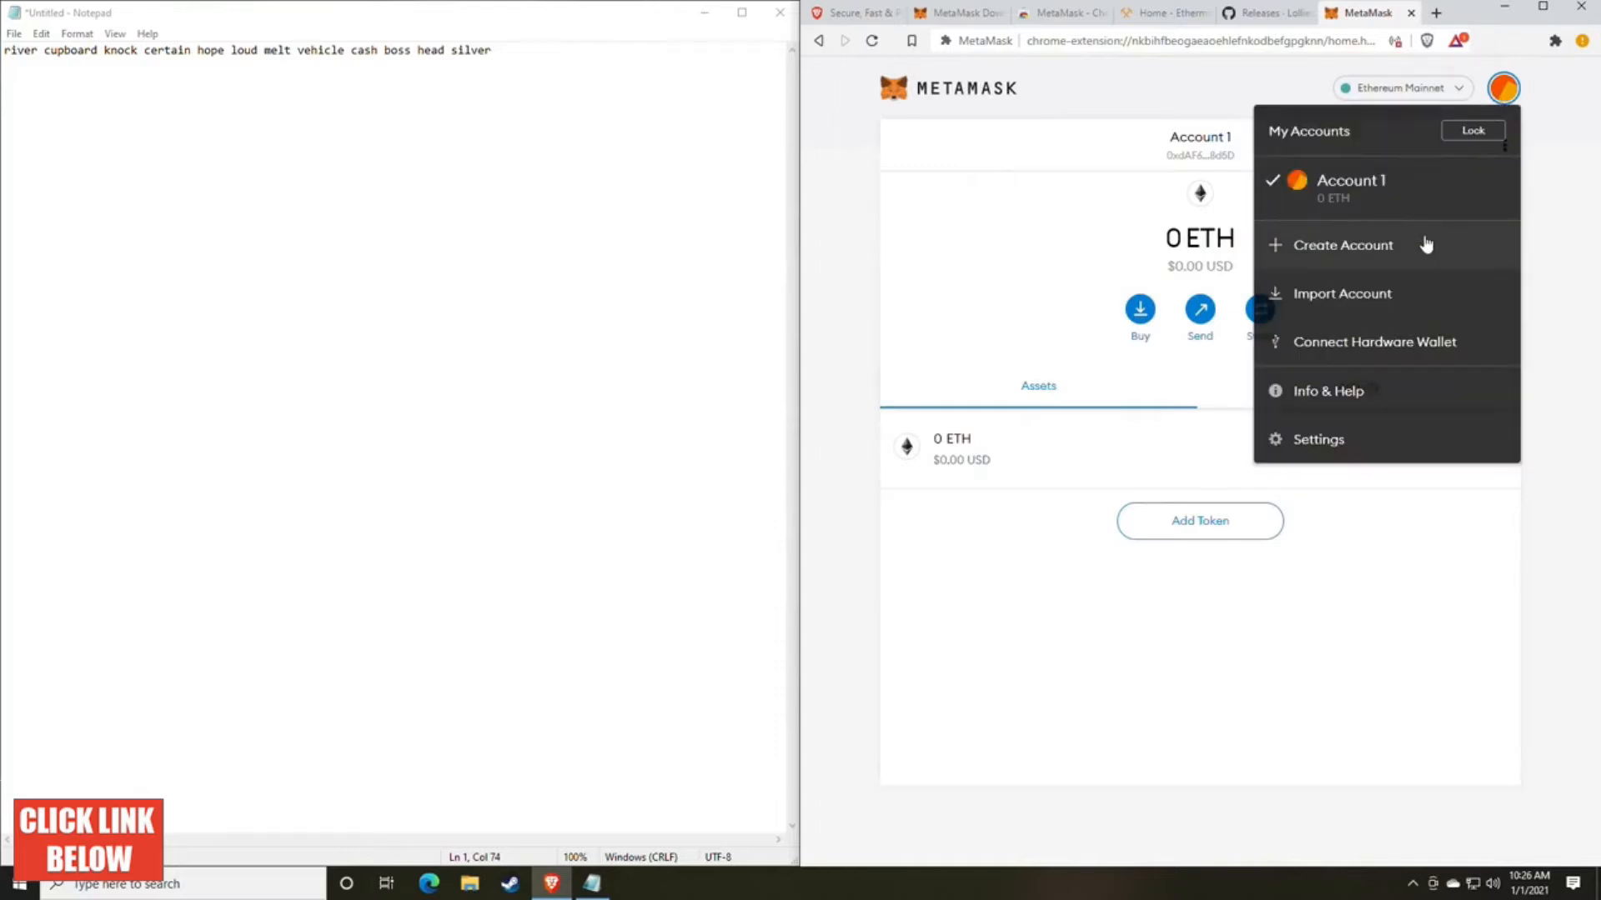
{"action": "left_click", "coordinate": [1046, 256]}
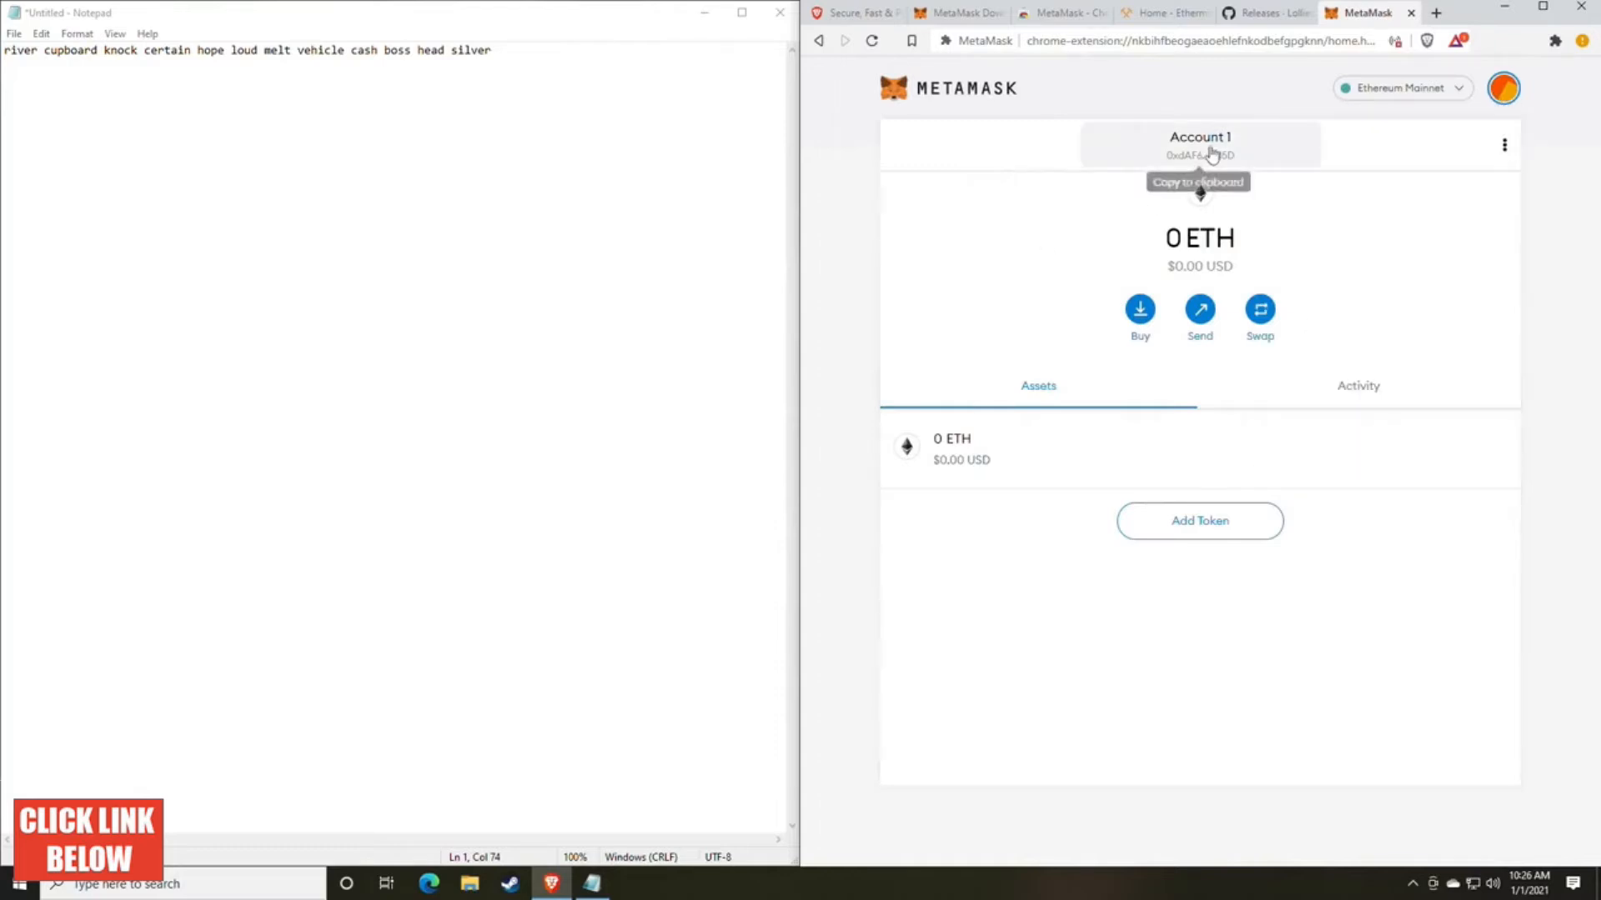
{"action": "left_click", "coordinate": [1211, 155]}
{"action": "left_click", "coordinate": [533, 65]}
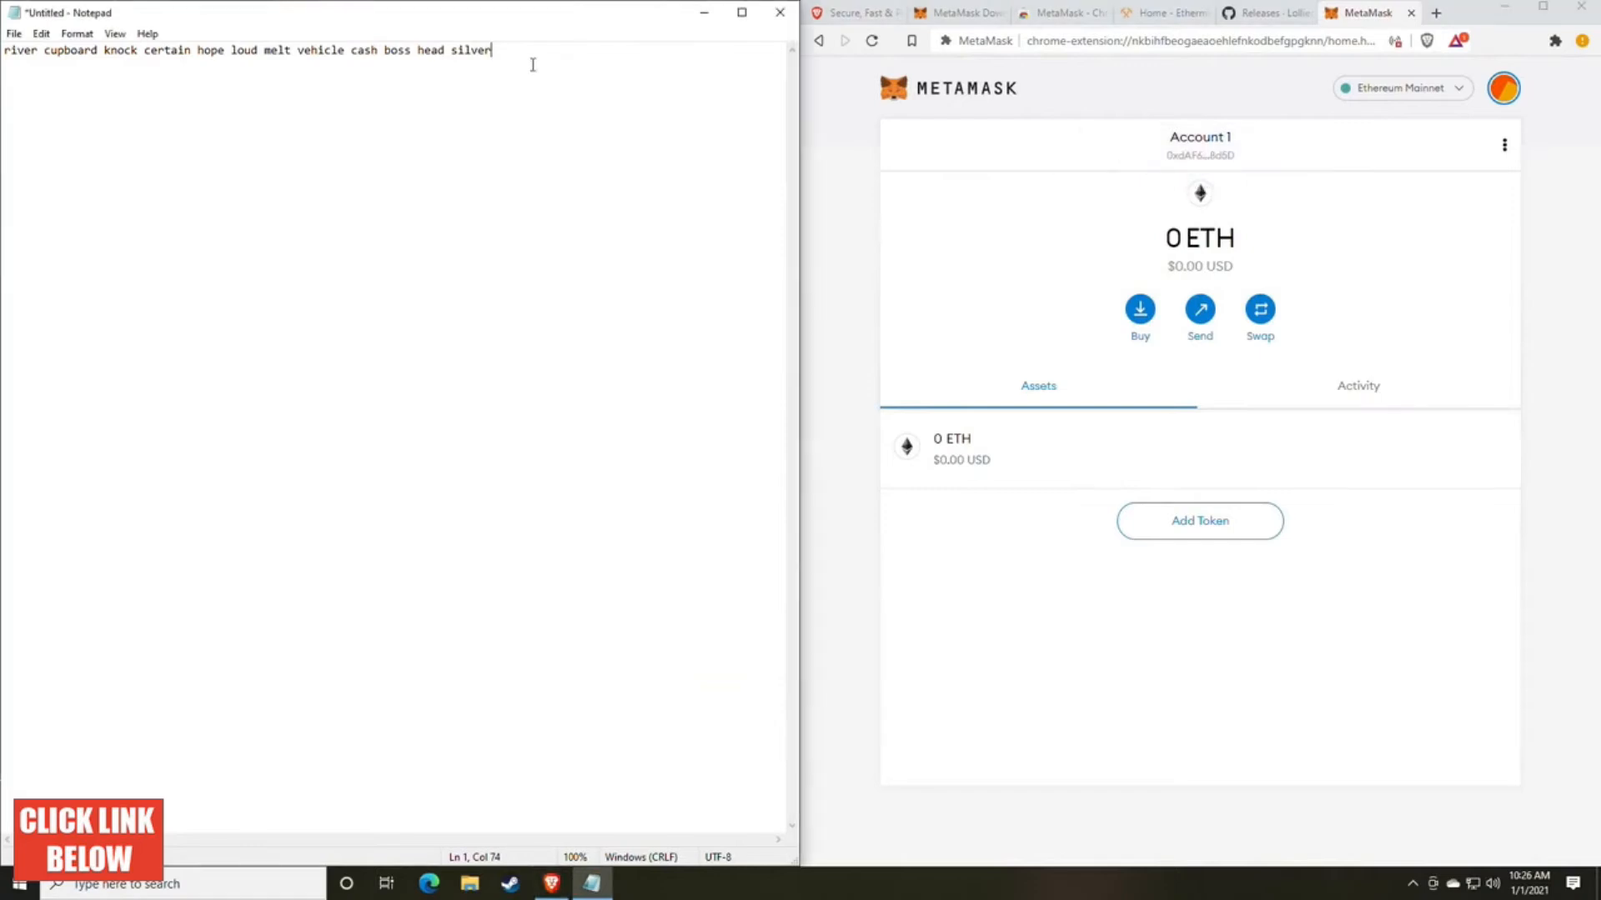
{"action": "key", "text": "Return"}
{"action": "key", "text": "Return"}
{"action": "key", "text": "ctrl+v"}
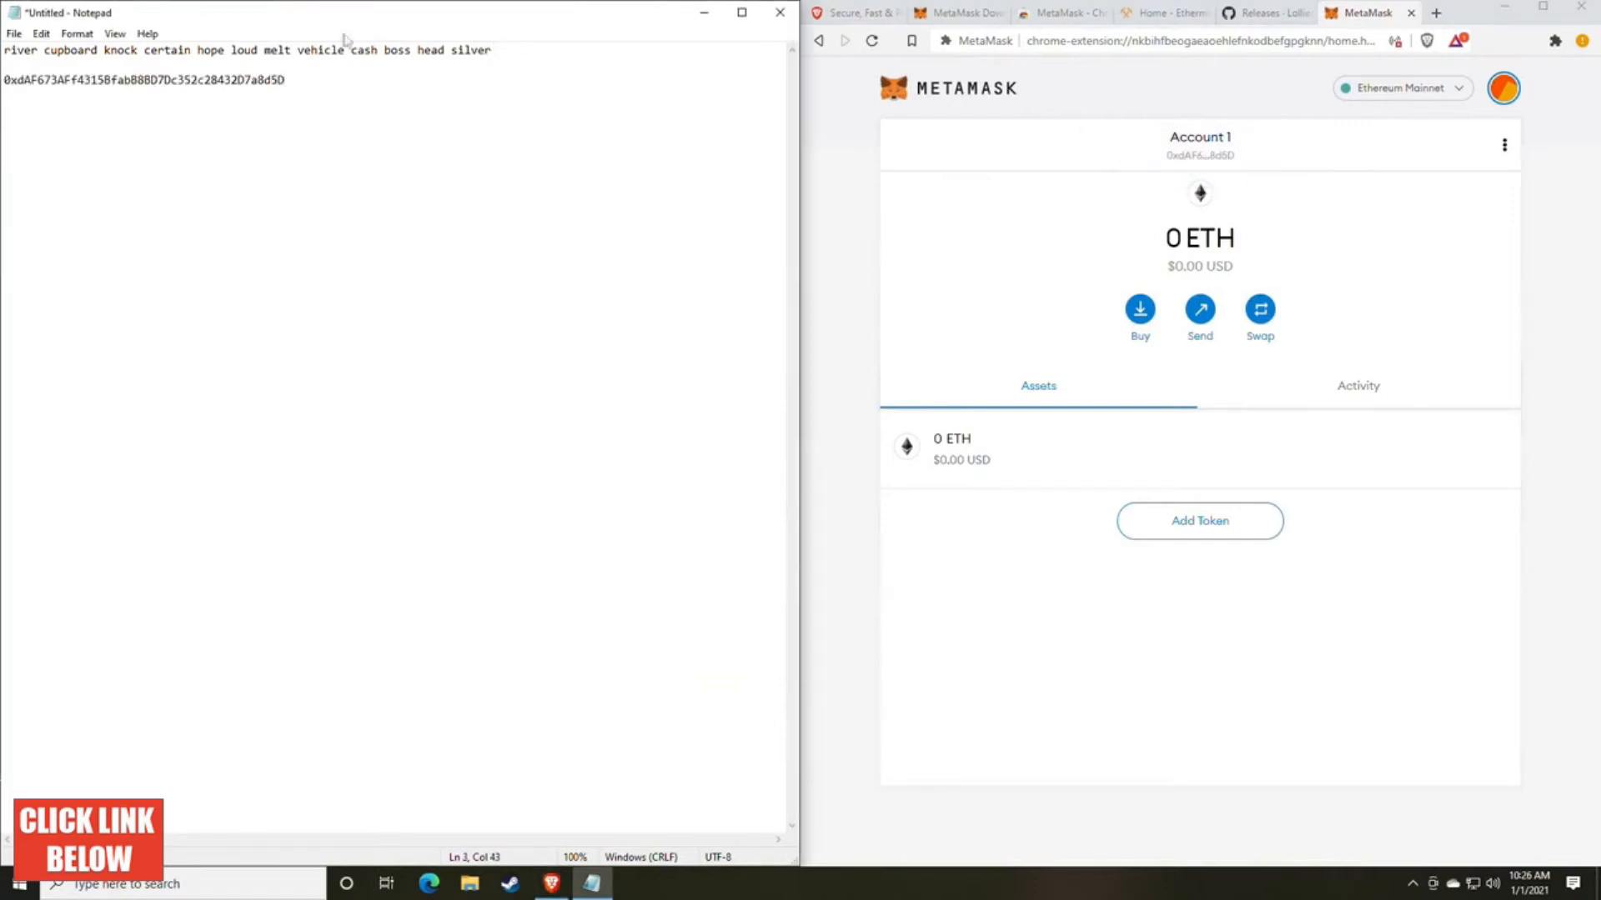
Step: Highlight the secret backup phrase and the wallet address in Notepad to compare the two lines
{"action": "left_click_drag", "start_coordinate": [503, 50], "coordinate": [3, 50]}
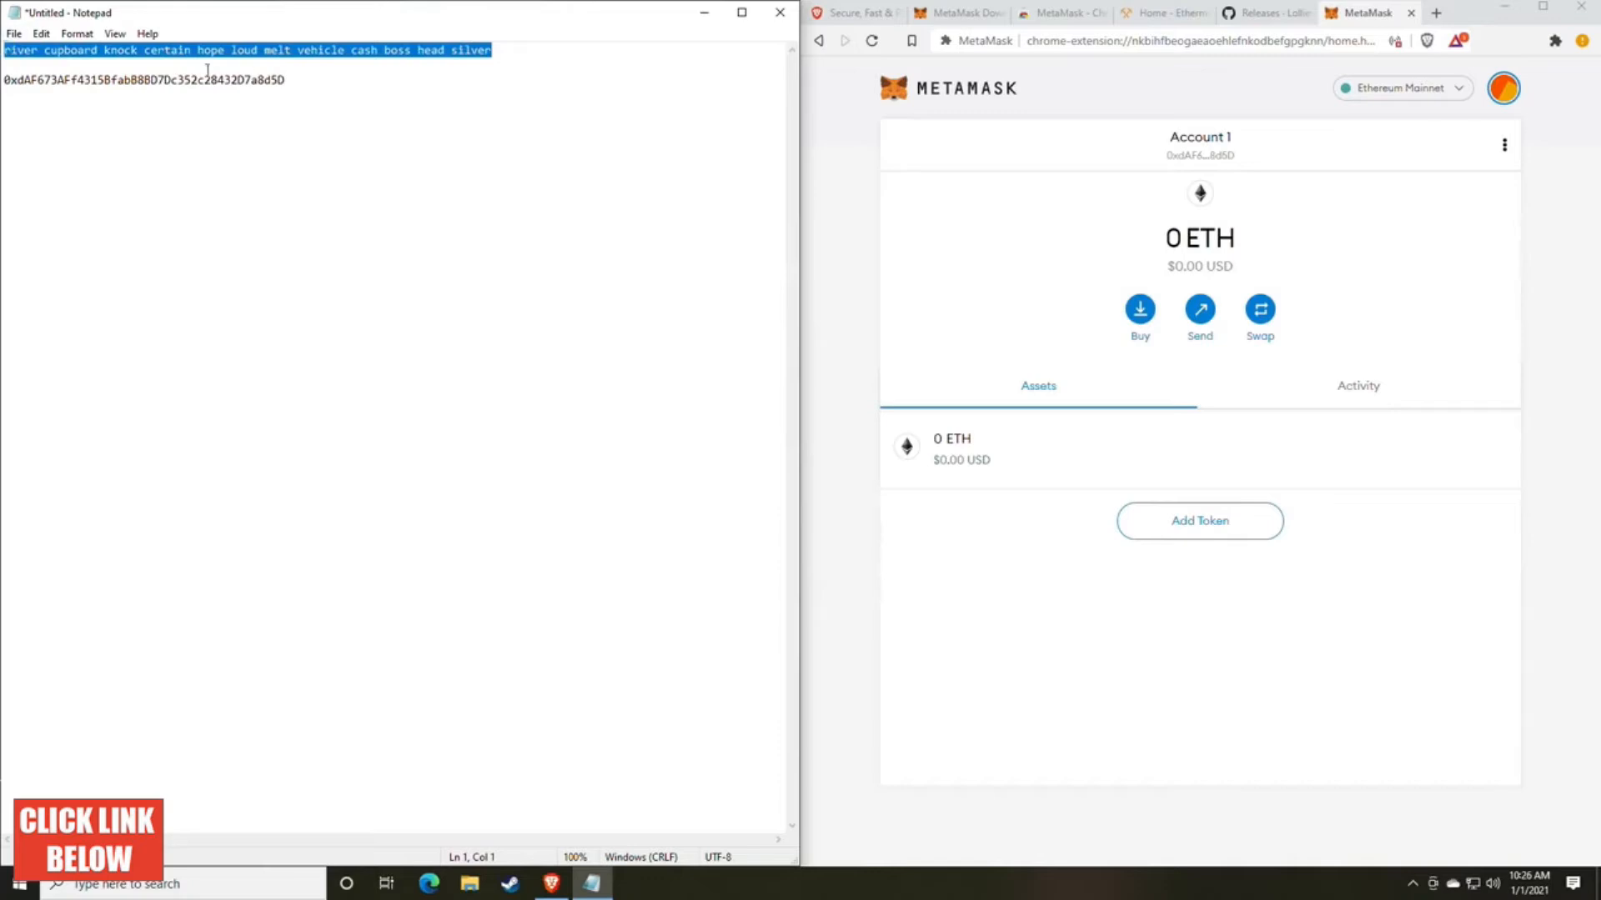
{"action": "left_click", "coordinate": [312, 87]}
{"action": "left_click_drag", "start_coordinate": [312, 86], "coordinate": [2, 80]}
{"action": "left_click", "coordinate": [151, 80]}
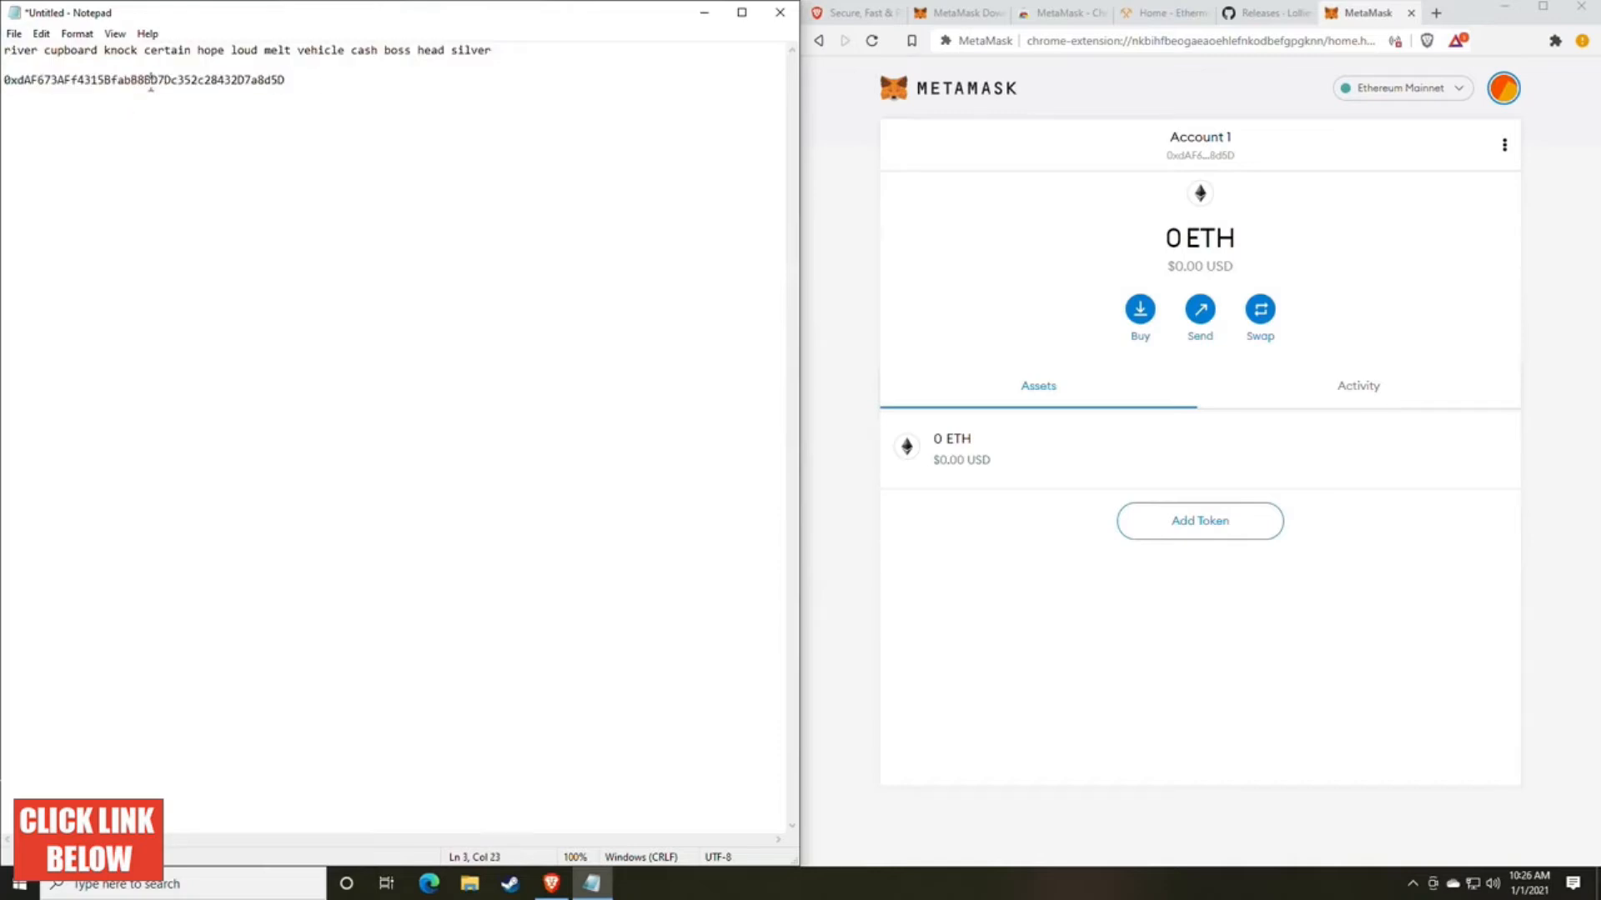
{"action": "double_click", "coordinate": [154, 81]}
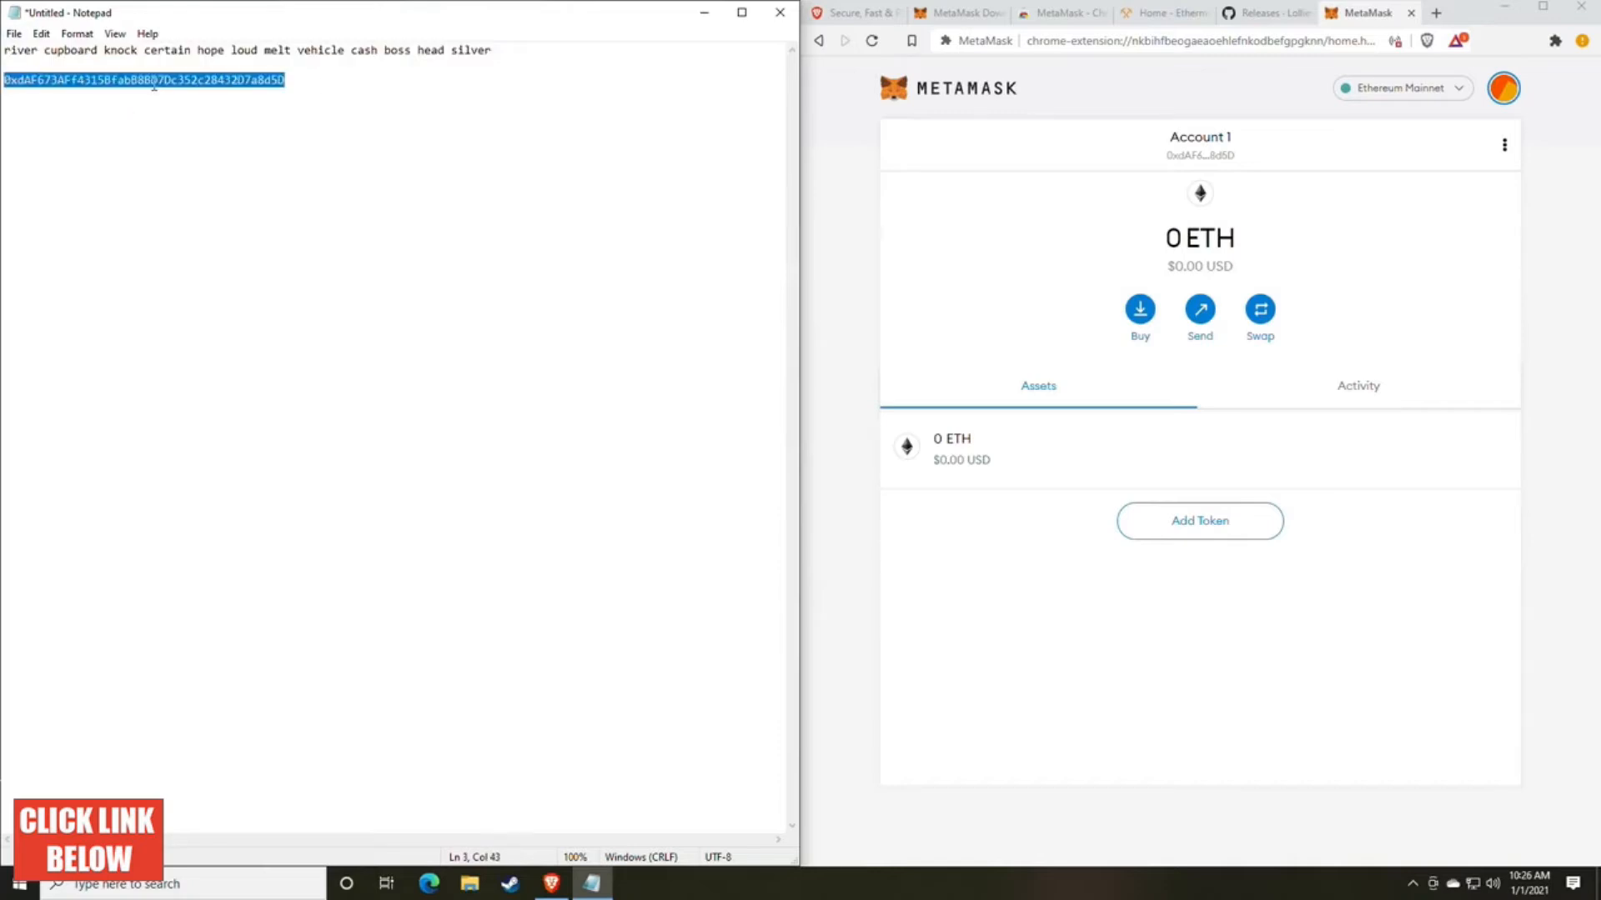
{"action": "left_click", "coordinate": [324, 150]}
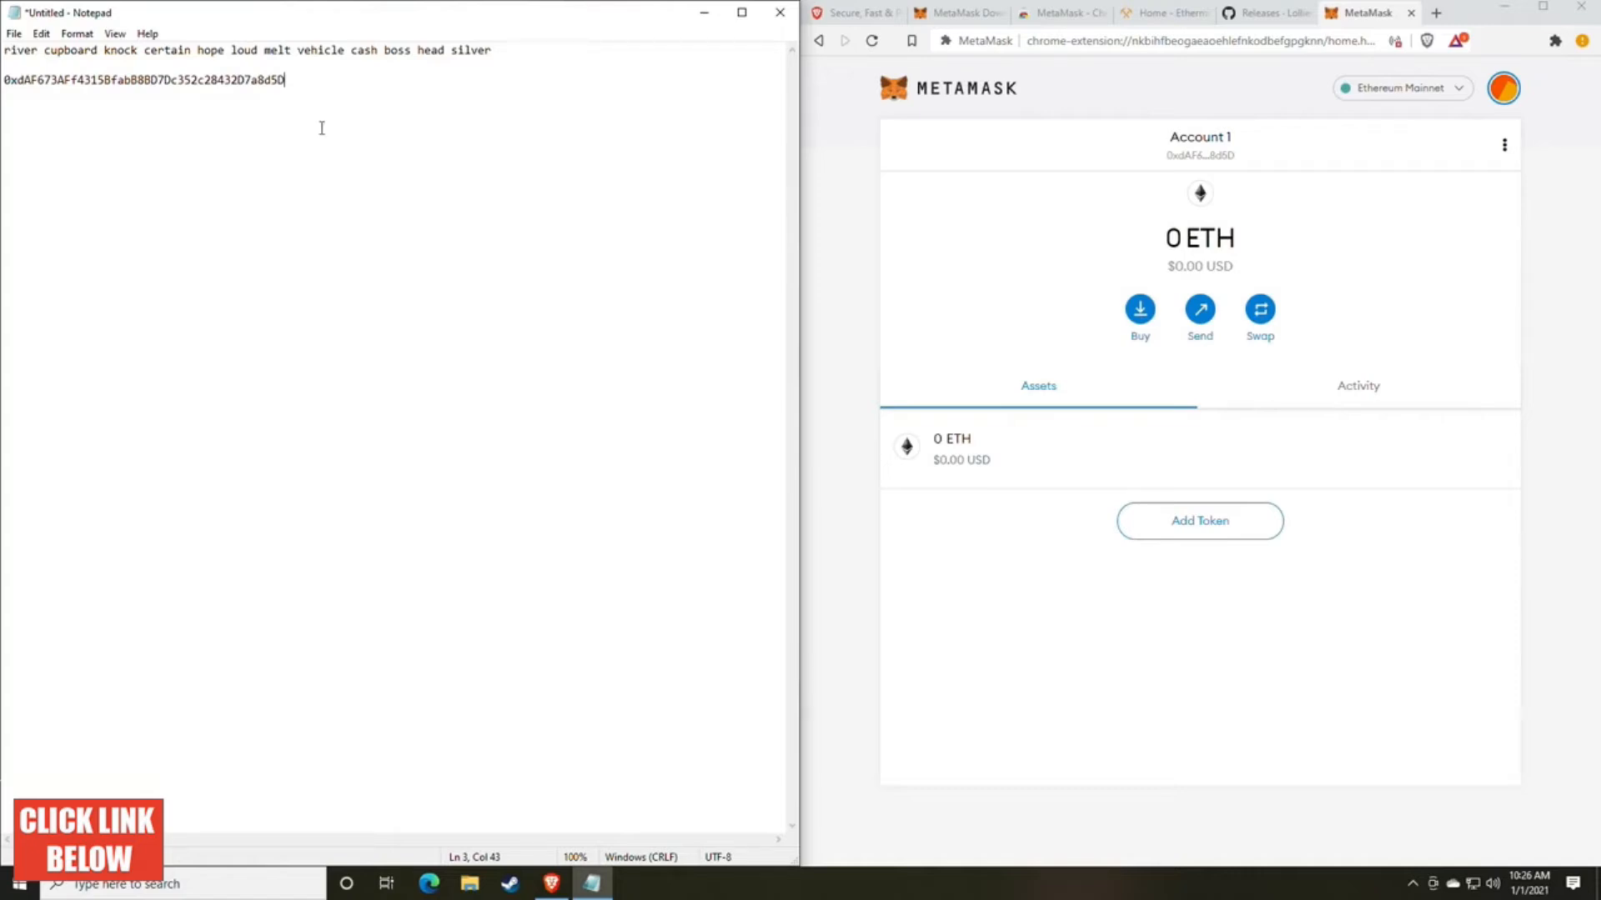
{"action": "left_click_drag", "start_coordinate": [305, 83], "coordinate": [6, 92]}
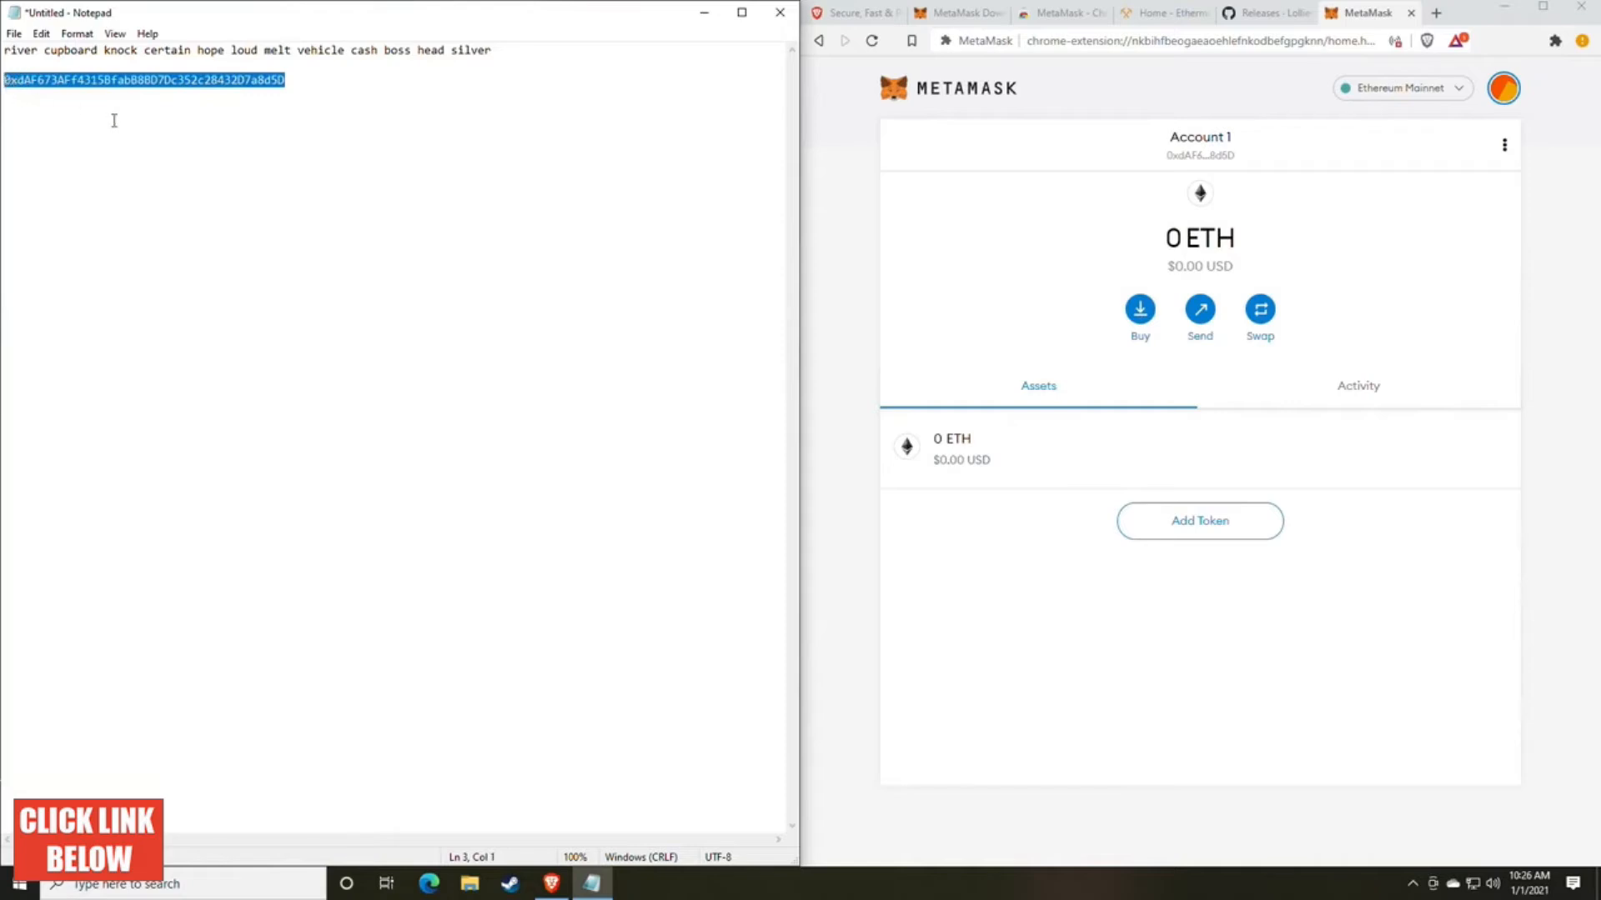
{"action": "left_click", "coordinate": [439, 200]}
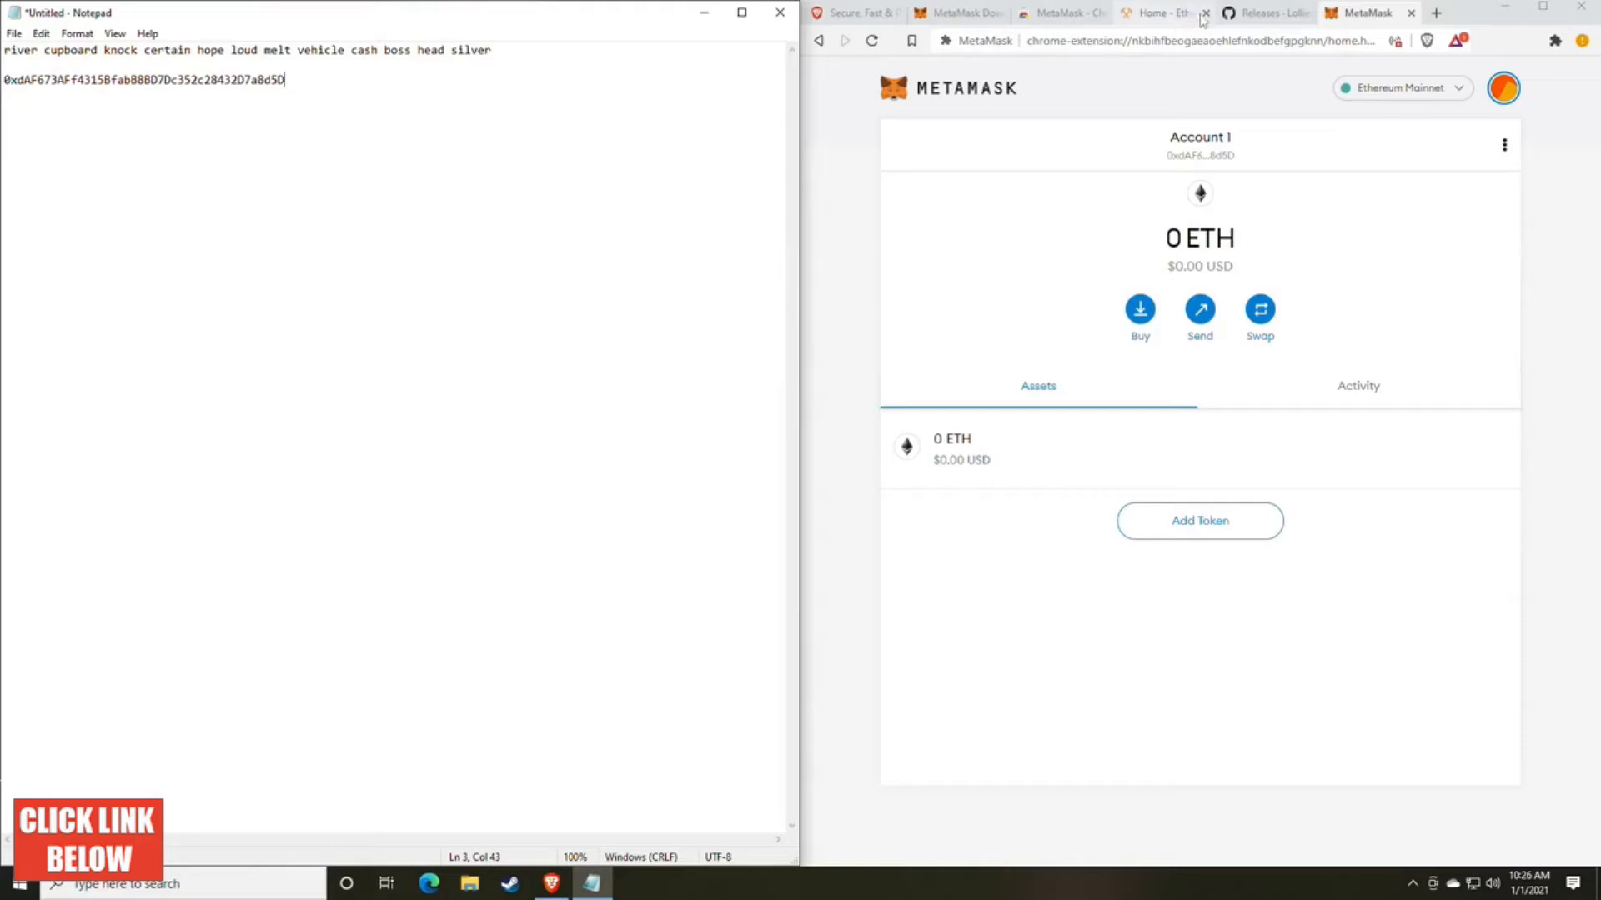
Step: Review the lolMiner 1.17 release notes and downloadable assets on the GitHub releases page
{"action": "left_click", "coordinate": [1255, 14]}
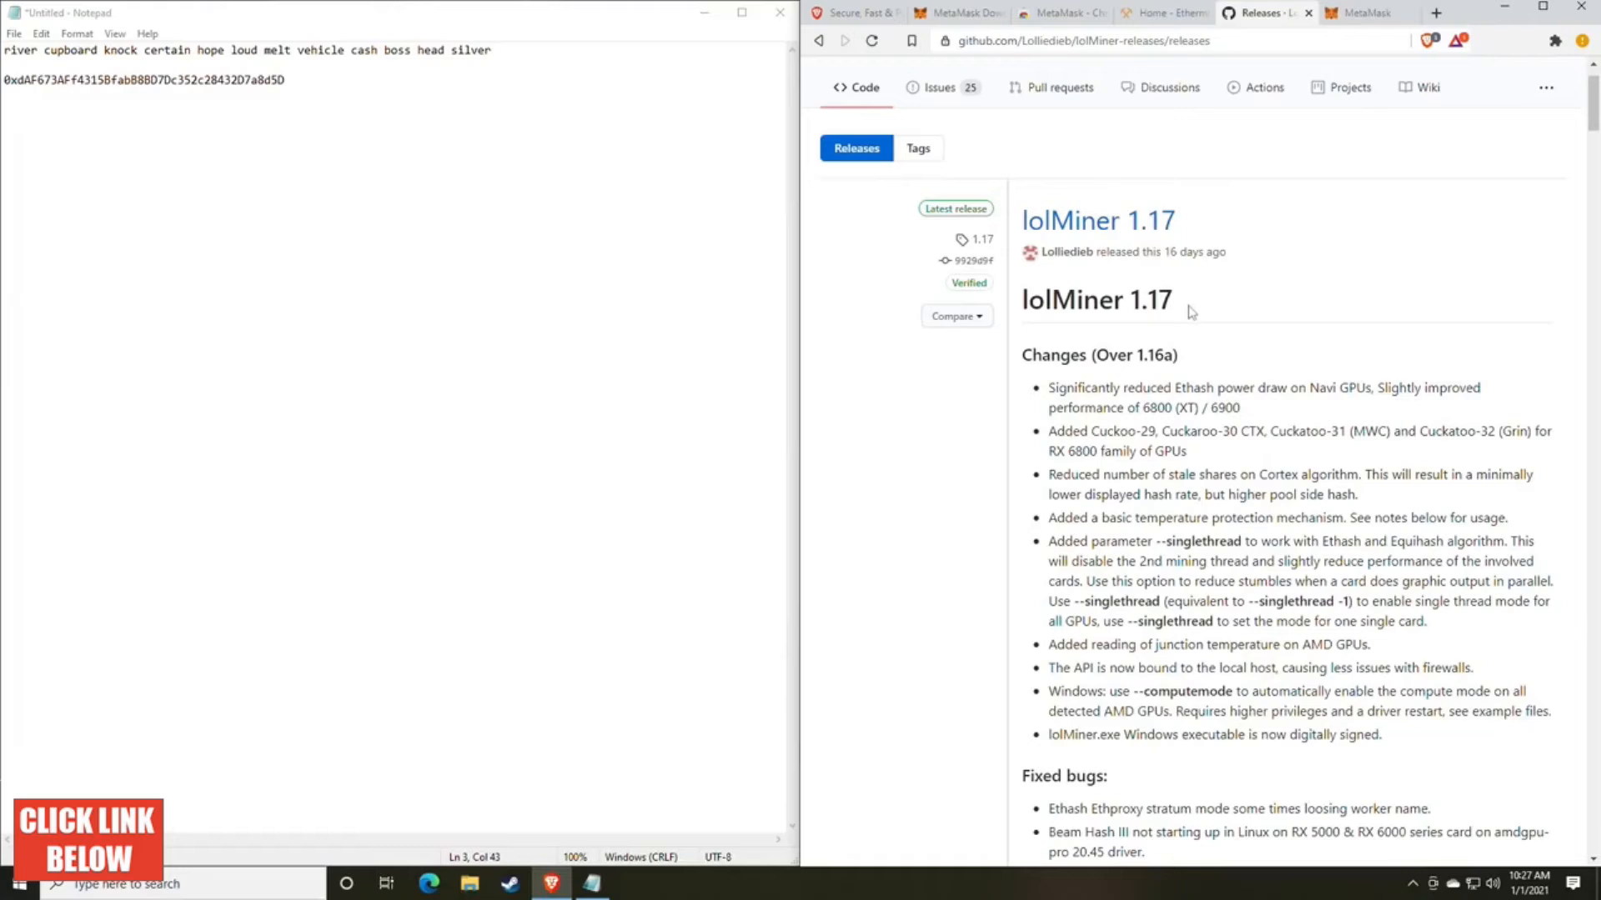
{"action": "scroll", "coordinate": [1190, 311], "scroll_direction": "down", "scroll_amount": 1}
{"action": "scroll", "coordinate": [1190, 312], "scroll_direction": "up", "scroll_amount": 2}
{"action": "scroll", "coordinate": [1190, 311], "scroll_direction": "down", "scroll_amount": 10}
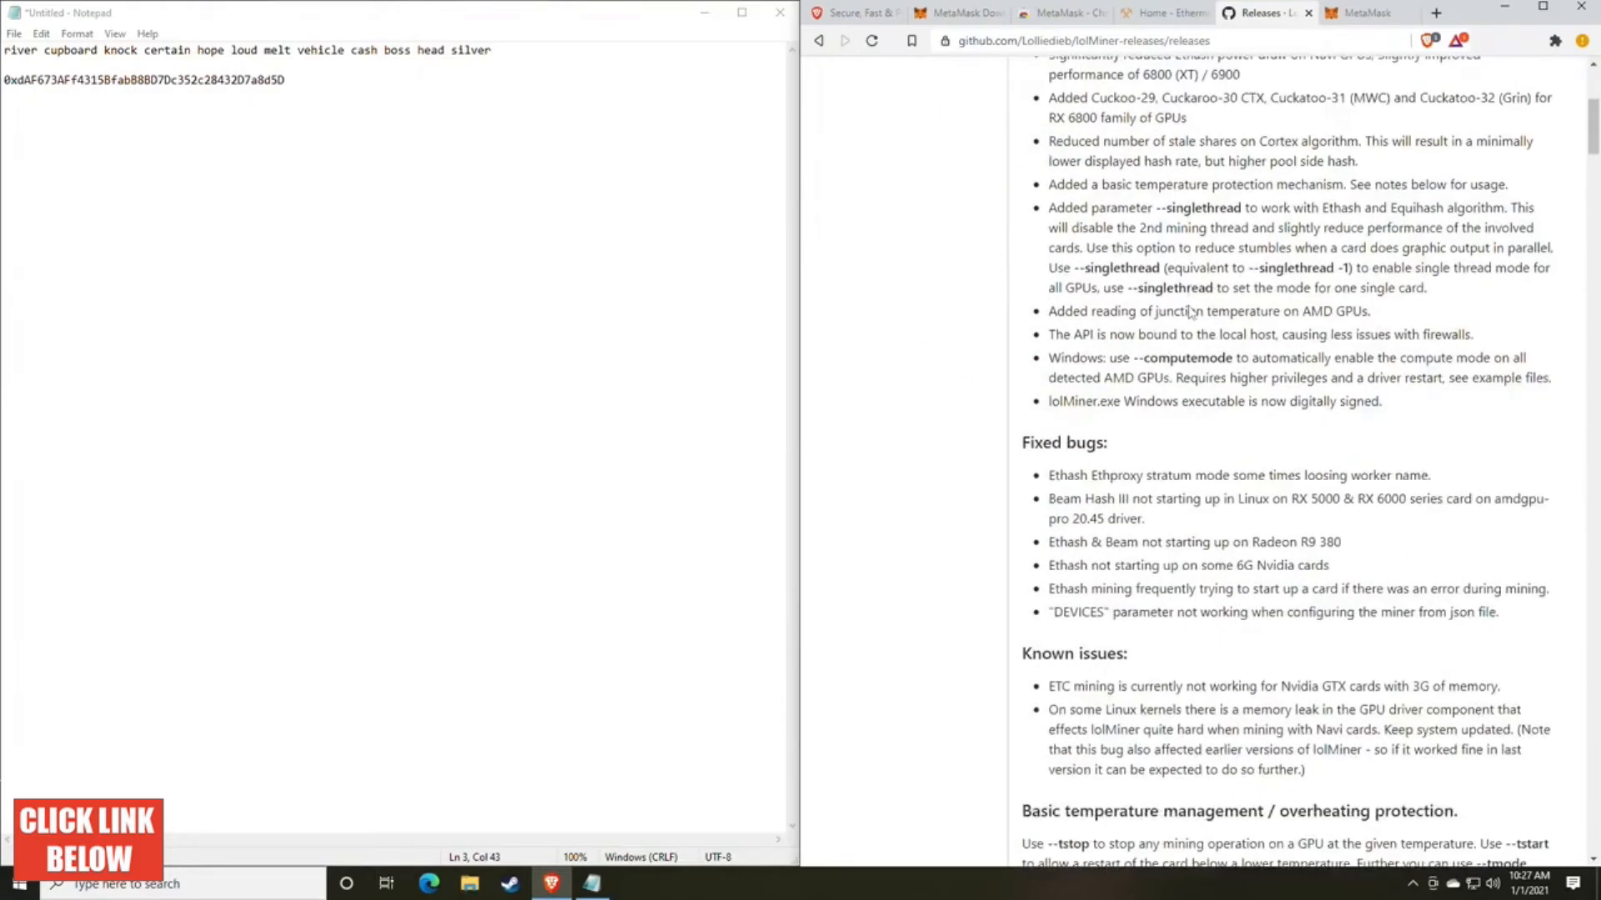
{"action": "scroll", "coordinate": [1191, 312], "scroll_direction": "up", "scroll_amount": 5}
{"action": "scroll", "coordinate": [1190, 310], "scroll_direction": "up", "scroll_amount": 5}
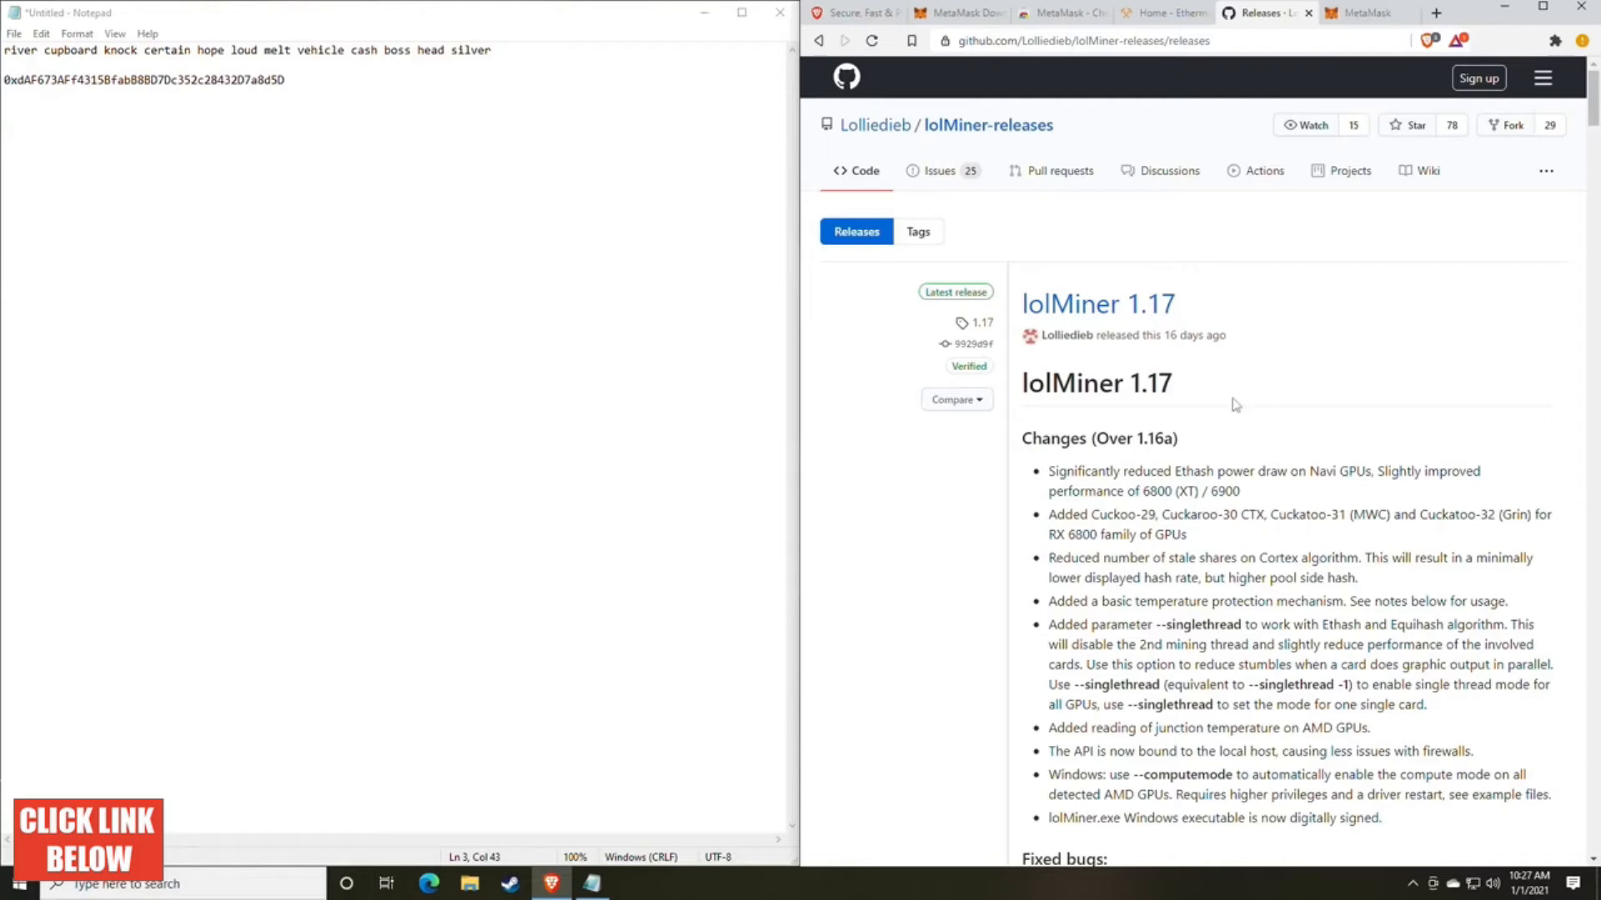
{"action": "scroll", "coordinate": [1235, 421], "scroll_direction": "down", "scroll_amount": 8}
{"action": "scroll", "coordinate": [1235, 422], "scroll_direction": "down", "scroll_amount": 4}
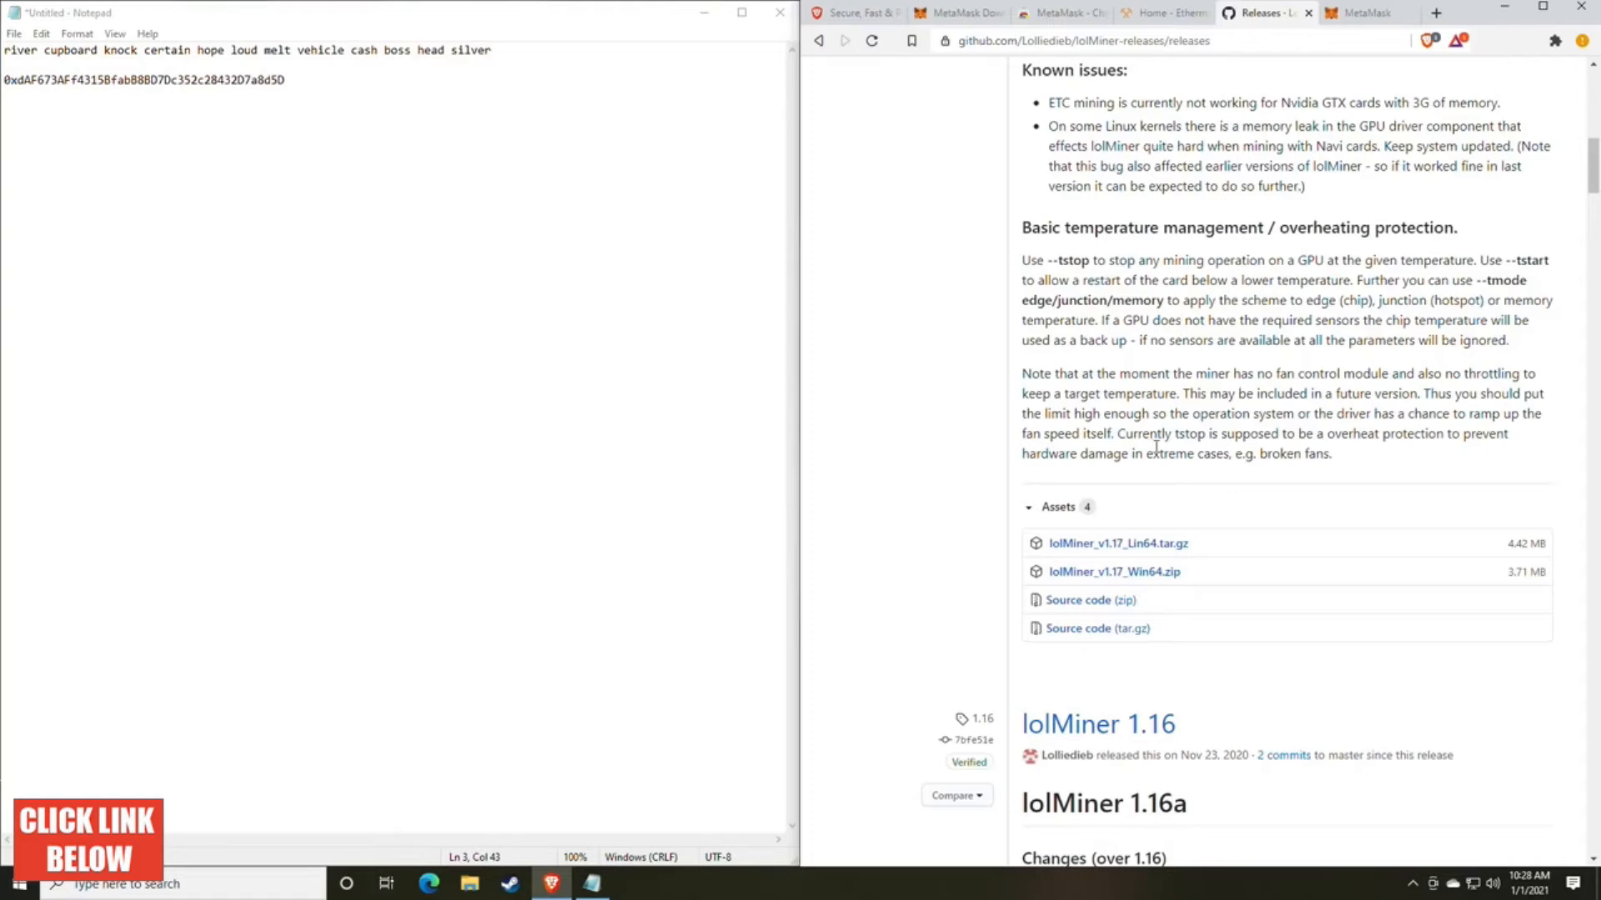
{"action": "scroll", "coordinate": [1157, 448], "scroll_direction": "up", "scroll_amount": 10}
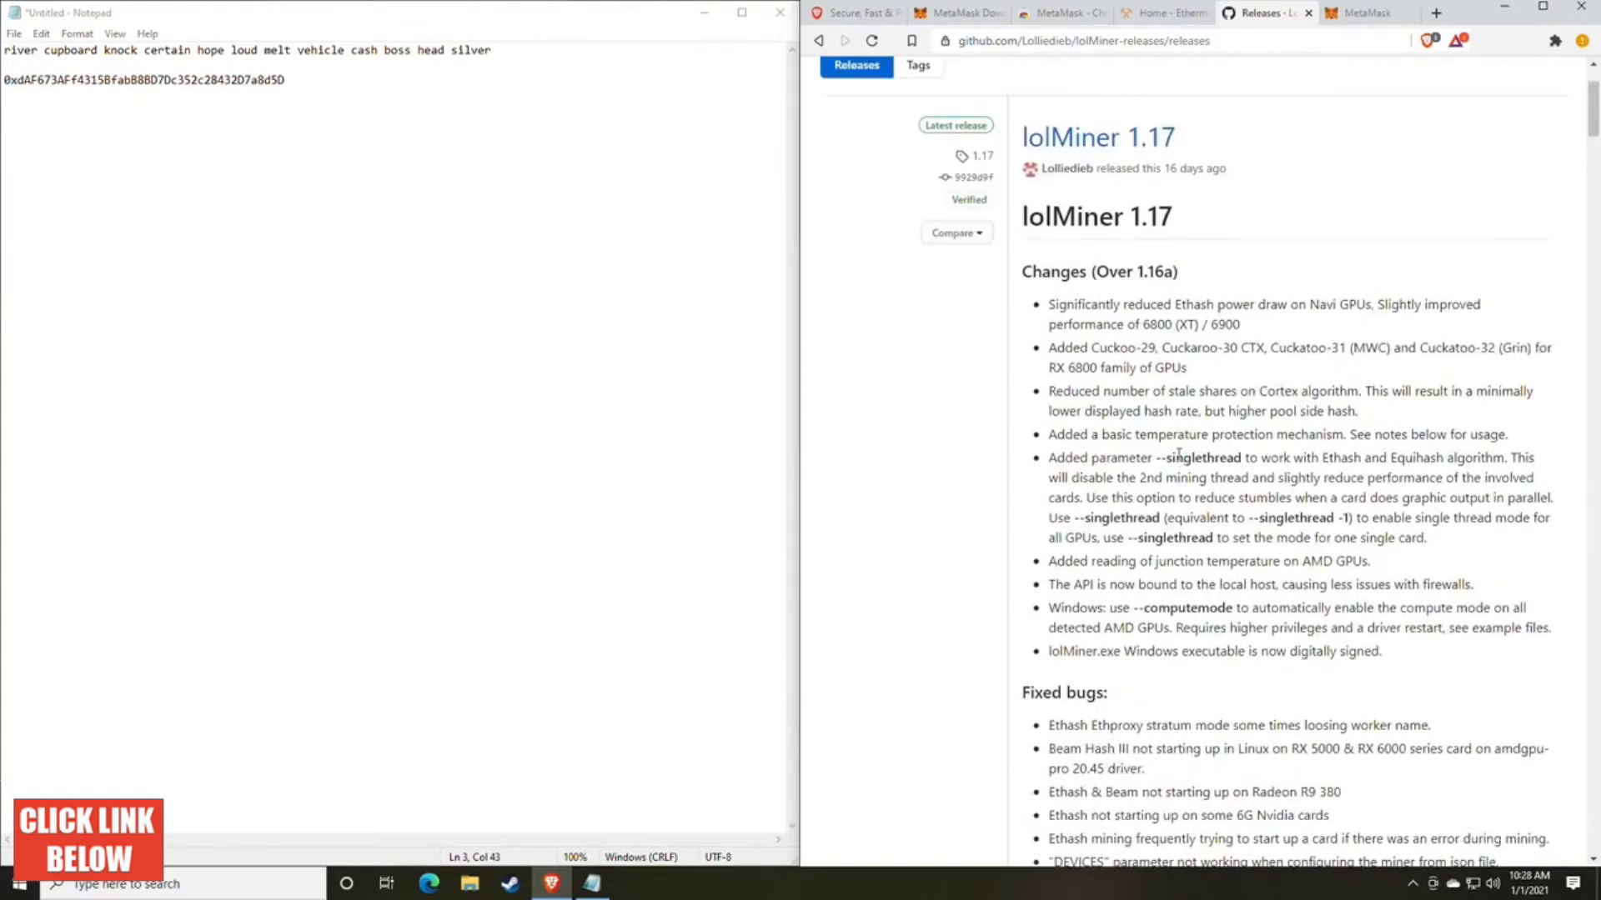
{"action": "scroll", "coordinate": [1178, 454], "scroll_direction": "up", "scroll_amount": 2}
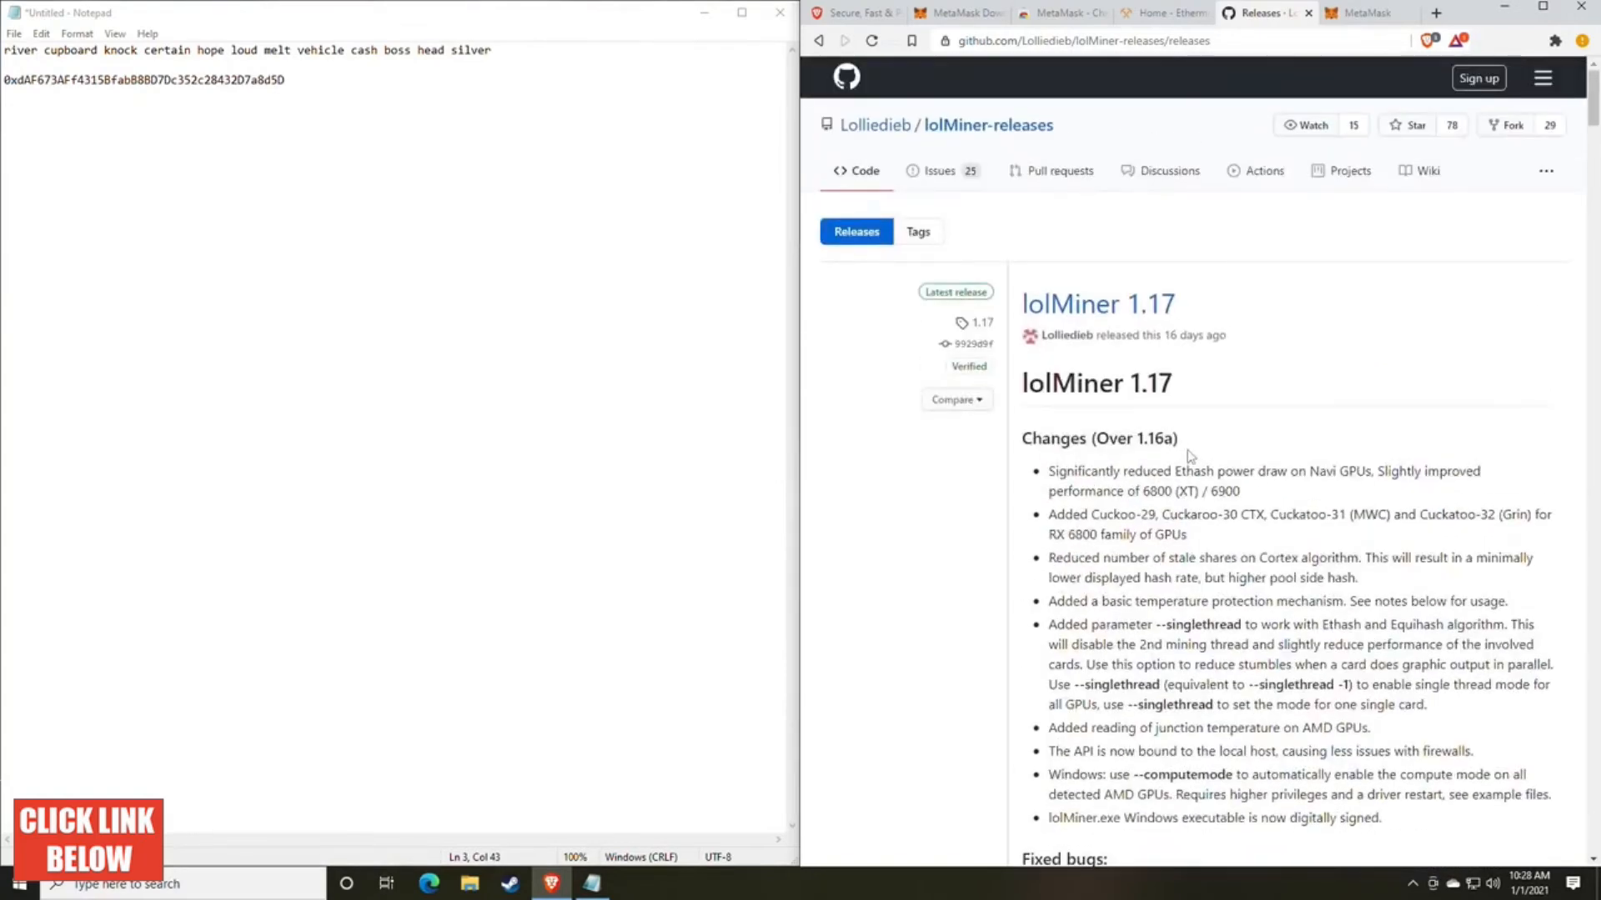
Step: Download lolMiner_v1.17_Win64.zip to the Downloads folder and show the file in its folder
{"action": "scroll", "coordinate": [1200, 462], "scroll_direction": "down", "scroll_amount": 9}
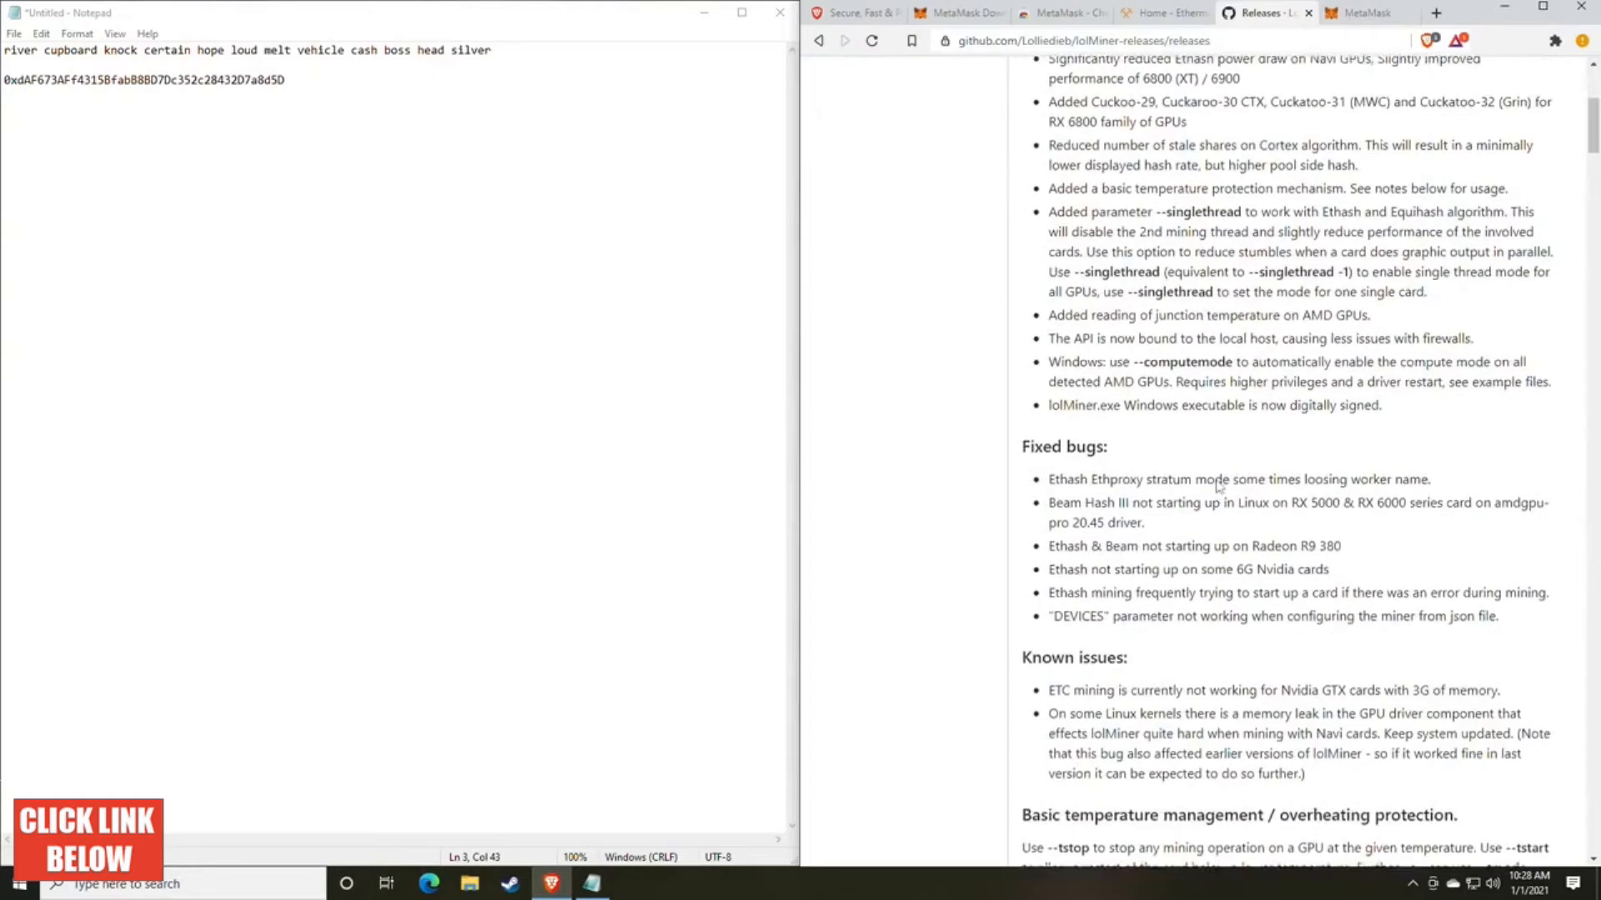
{"action": "scroll", "coordinate": [1224, 472], "scroll_direction": "down", "scroll_amount": 3}
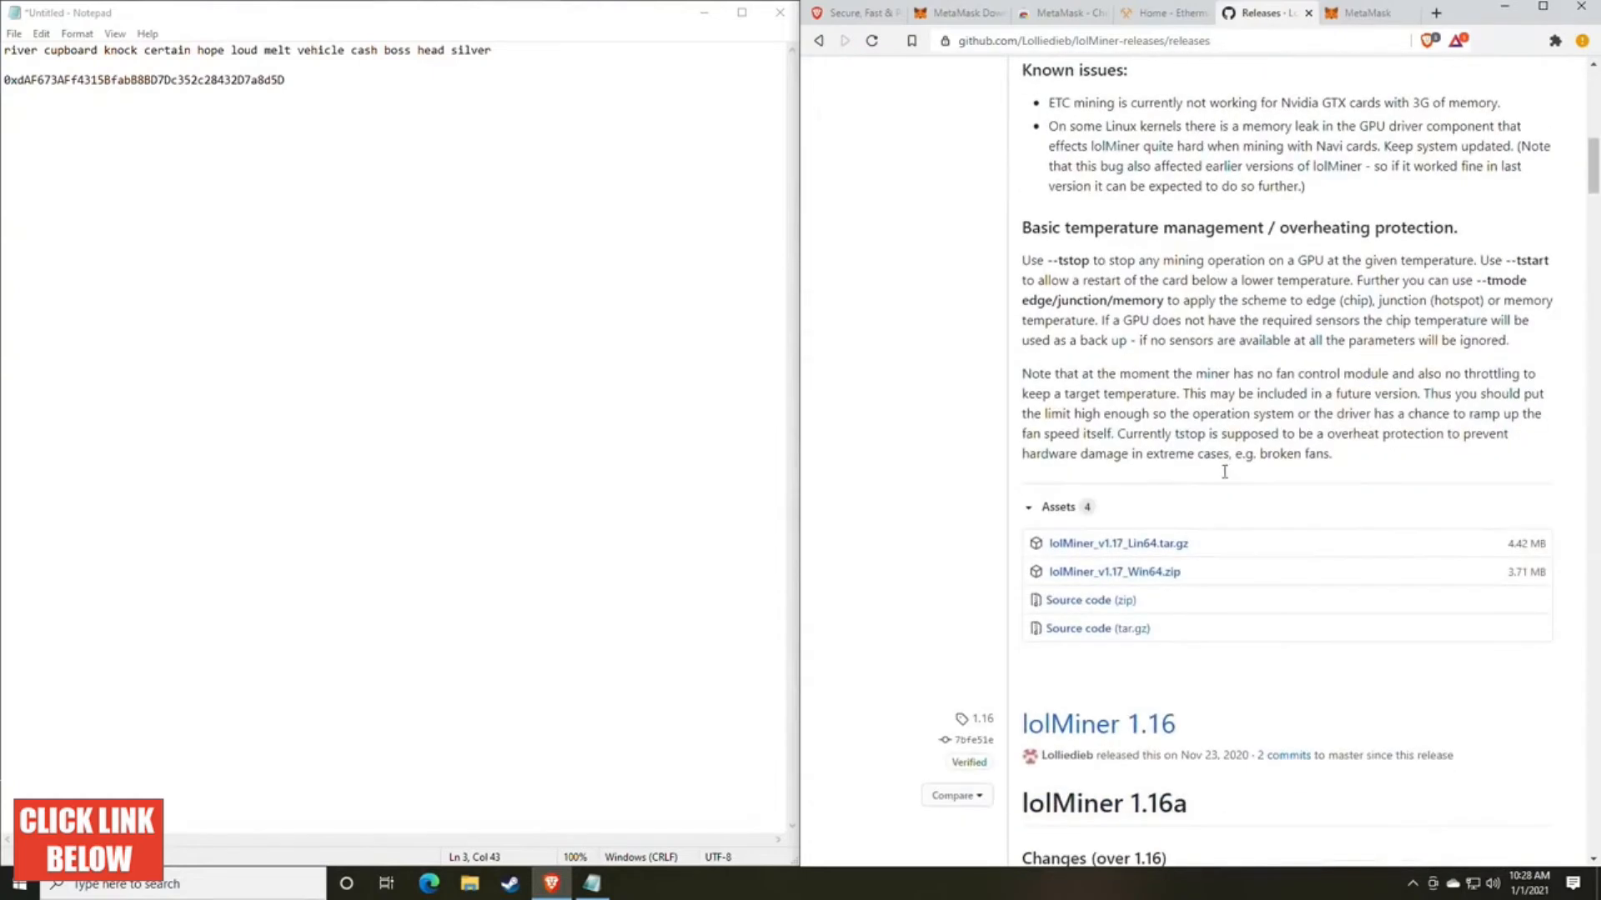
{"action": "left_click", "coordinate": [1135, 581]}
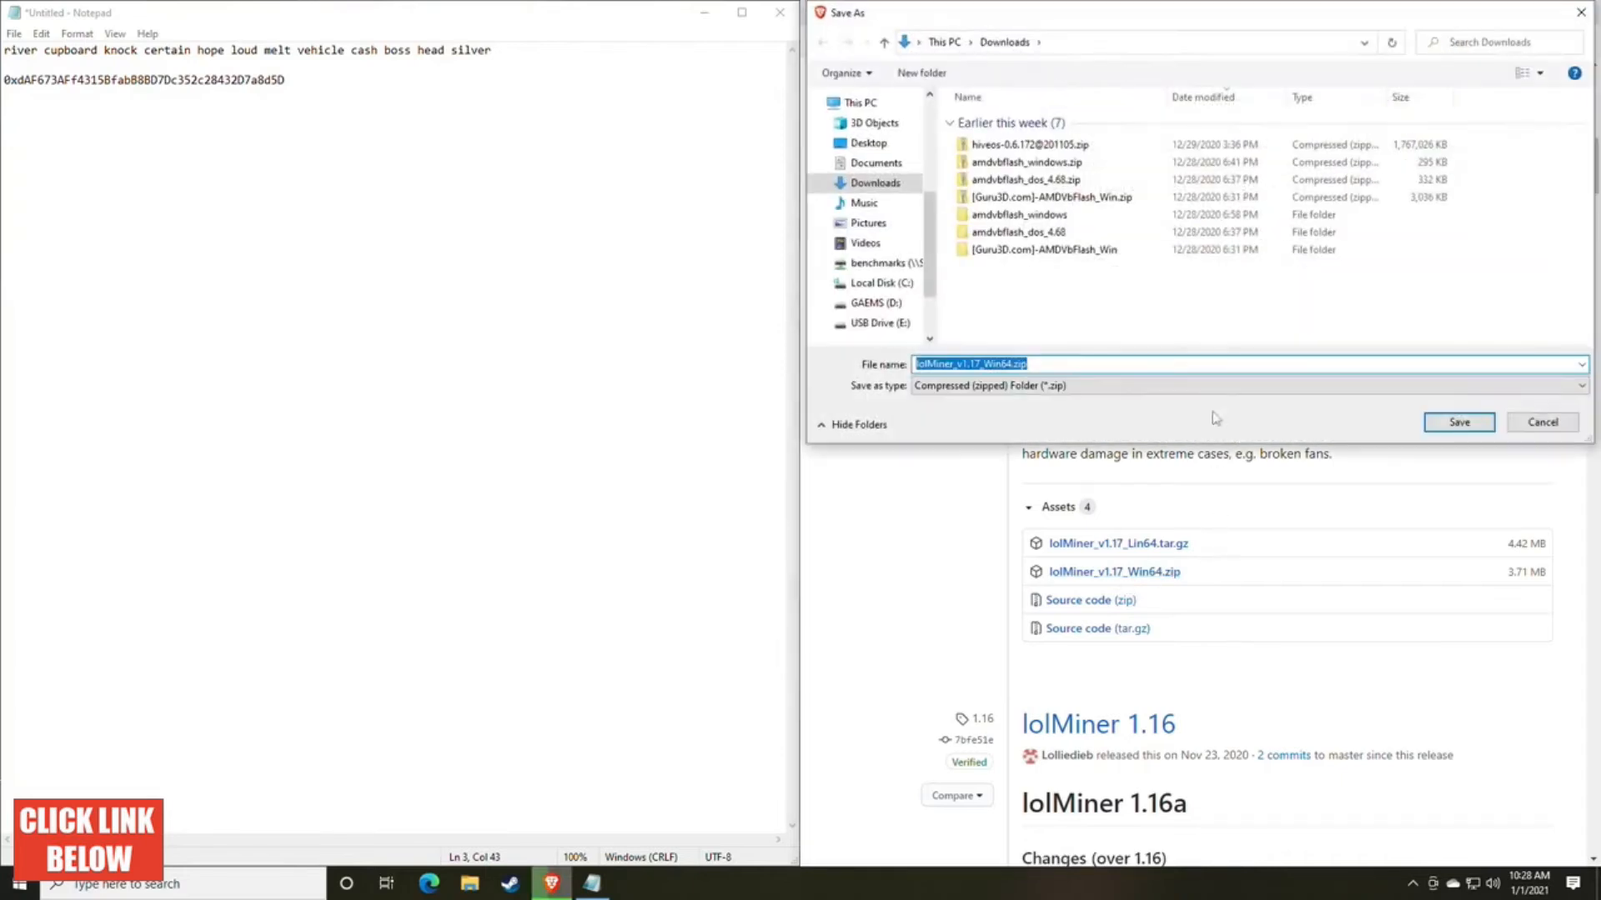
{"action": "key", "text": "Return"}
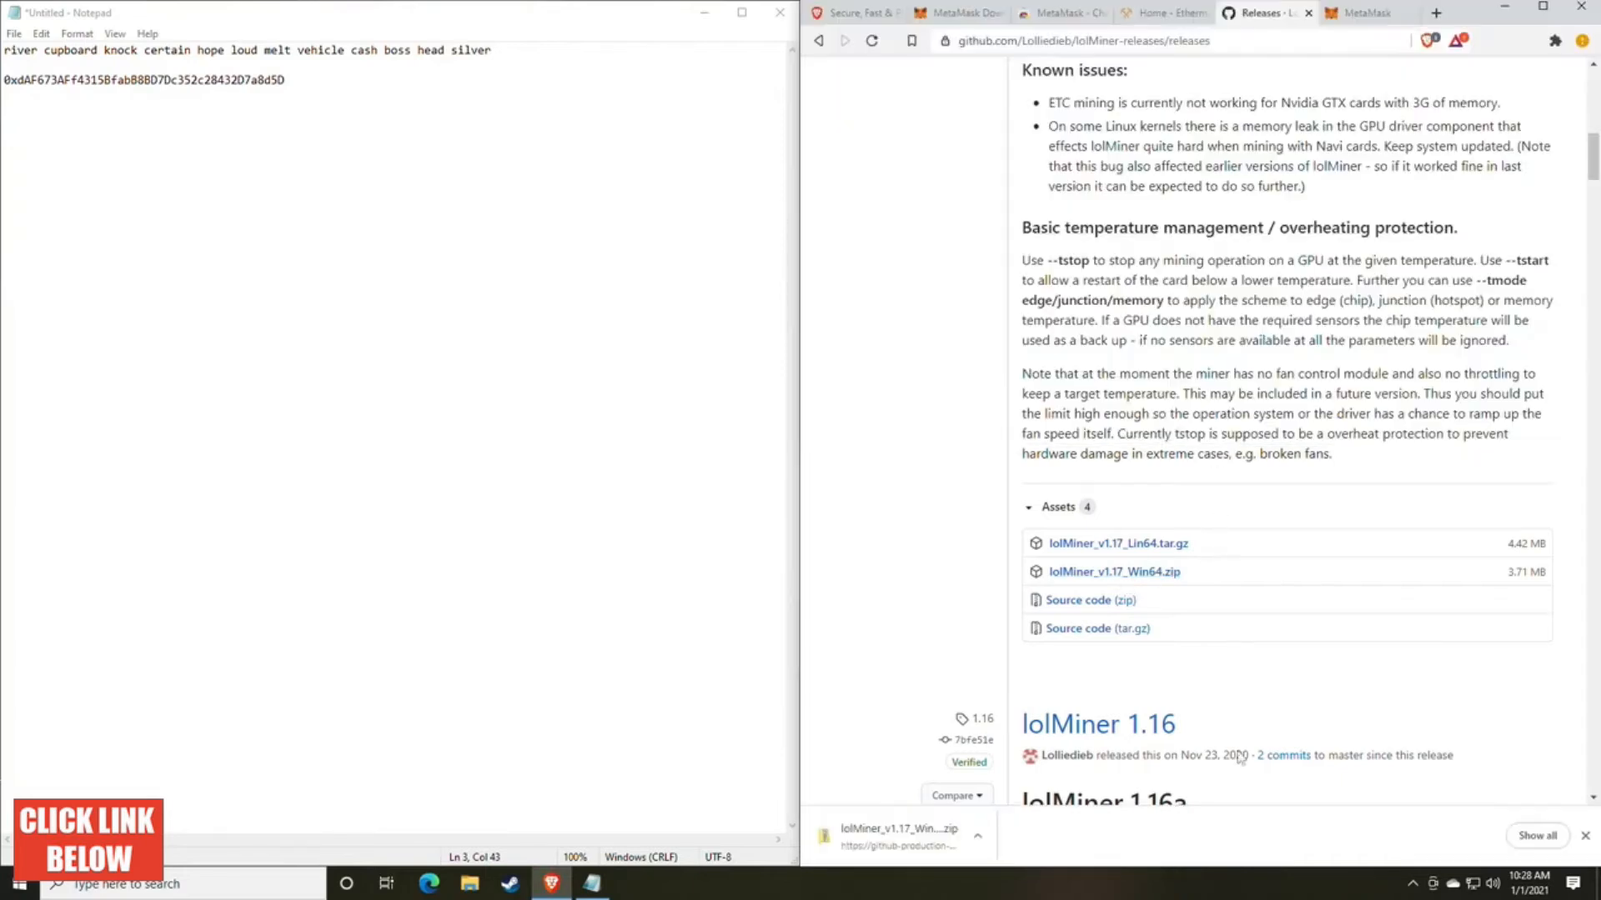
{"action": "left_click", "coordinate": [978, 836]}
{"action": "left_click", "coordinate": [1025, 780]}
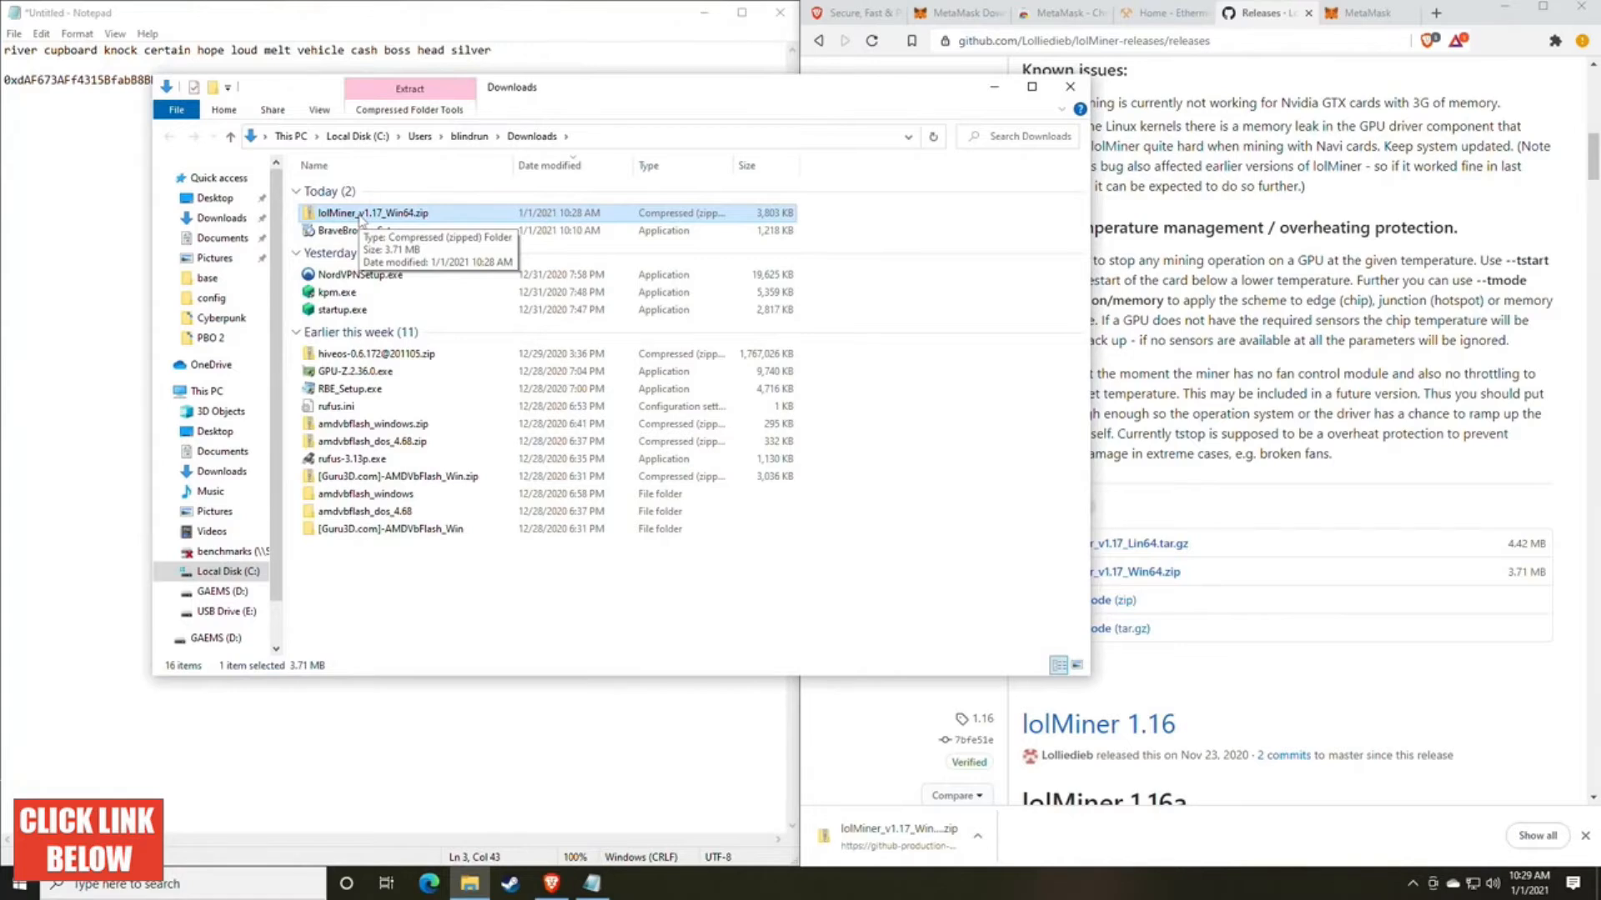
{"action": "left_click", "coordinate": [222, 592]}
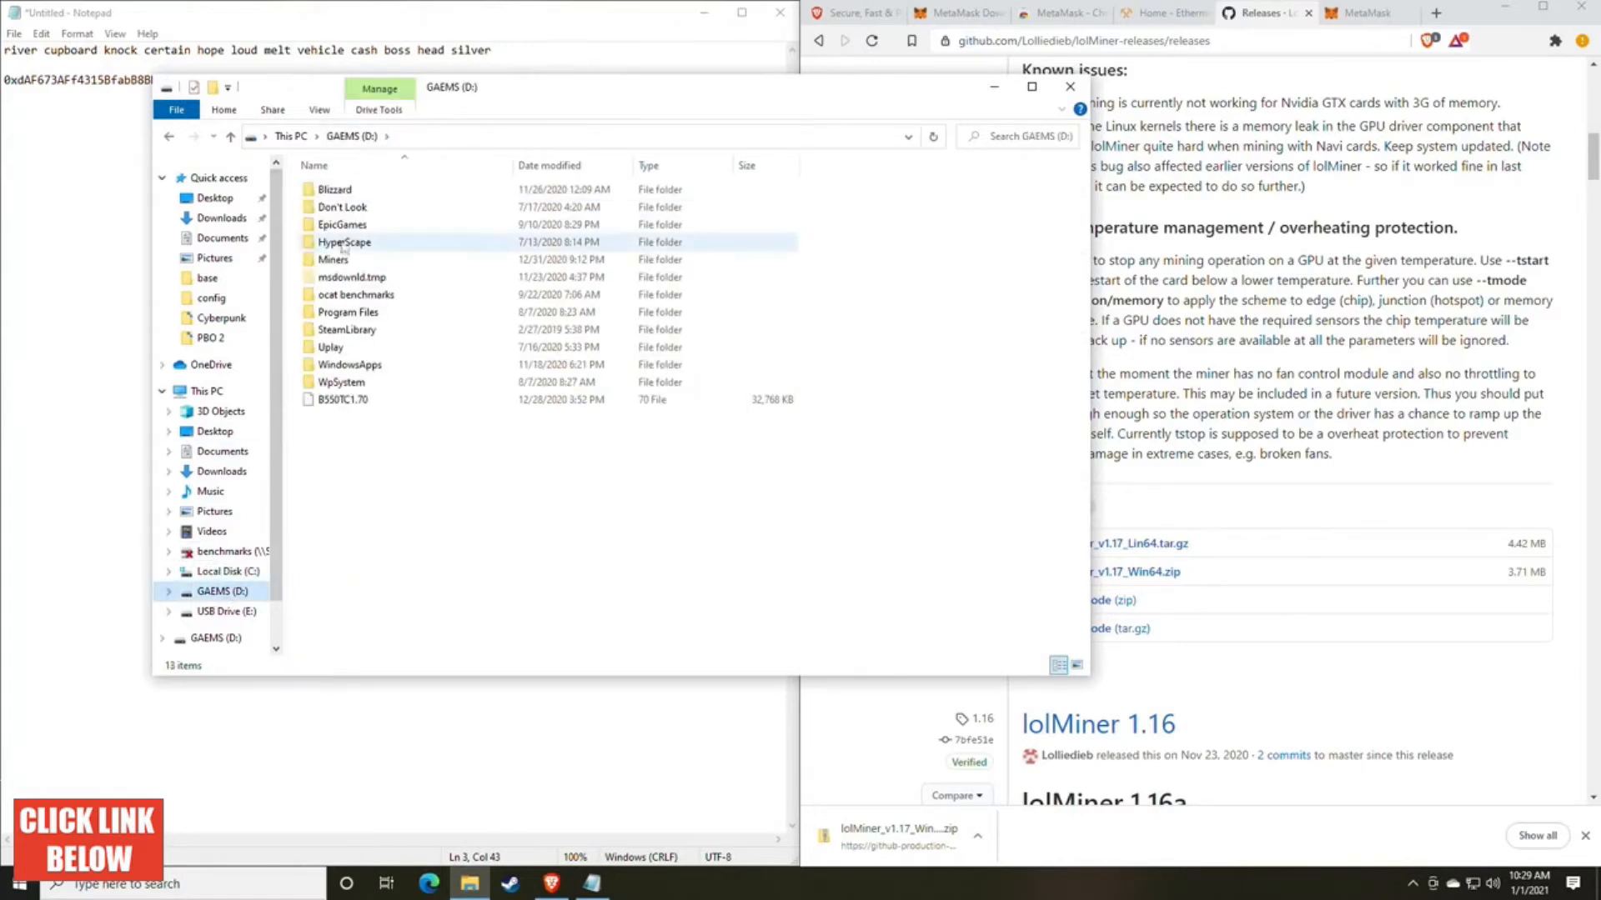
{"action": "double_click", "coordinate": [333, 260]}
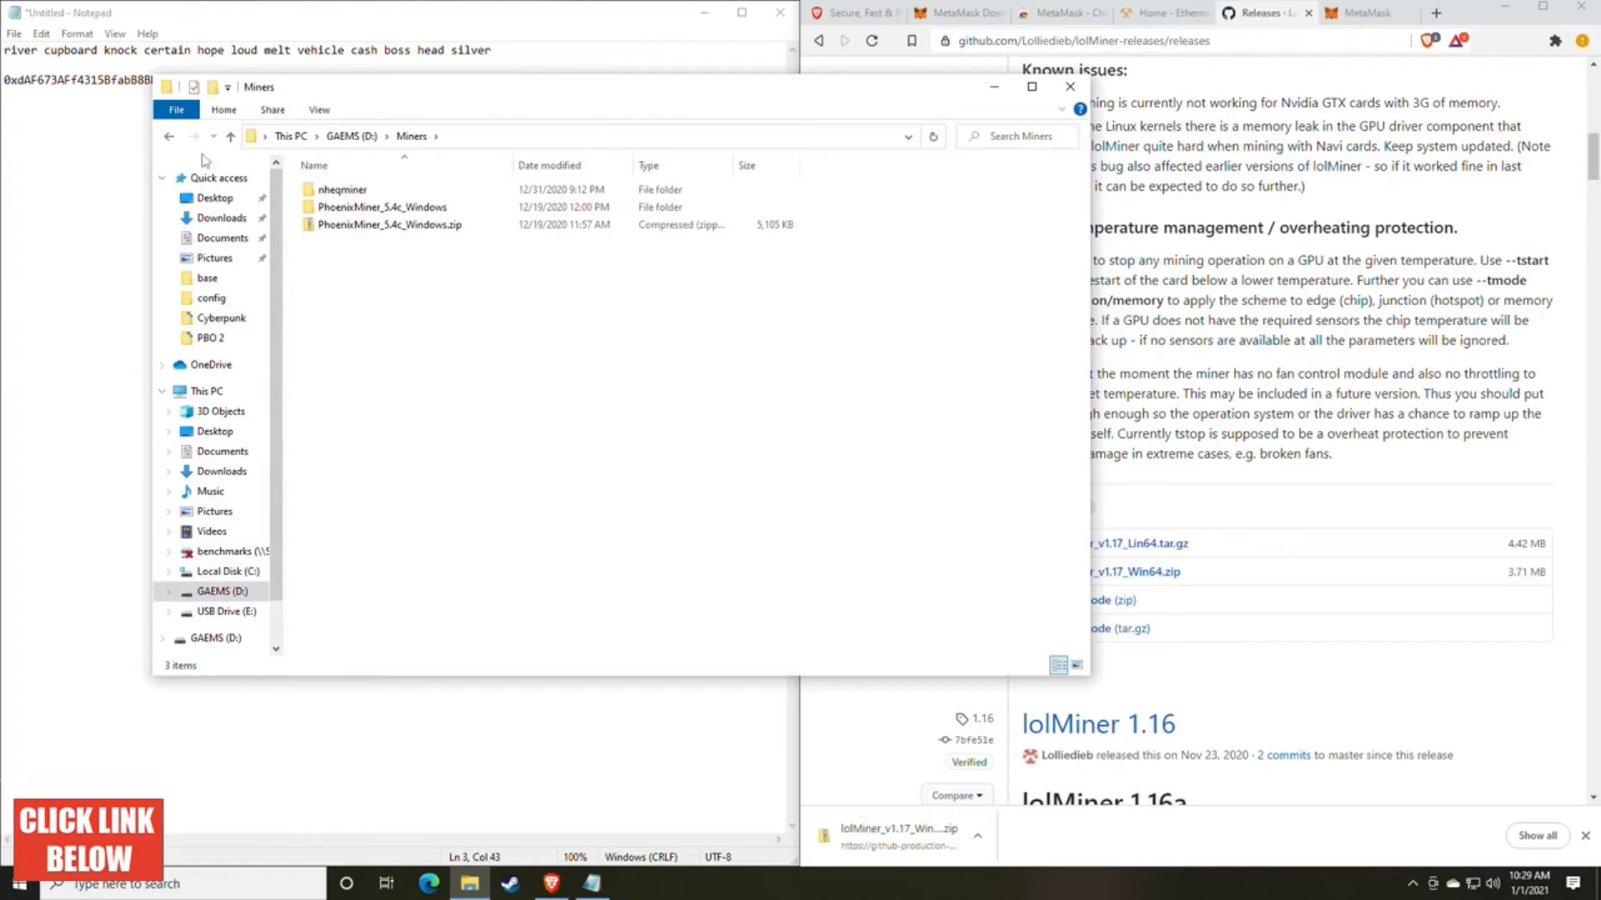
{"action": "left_click", "coordinate": [173, 138]}
{"action": "left_click", "coordinate": [171, 138]}
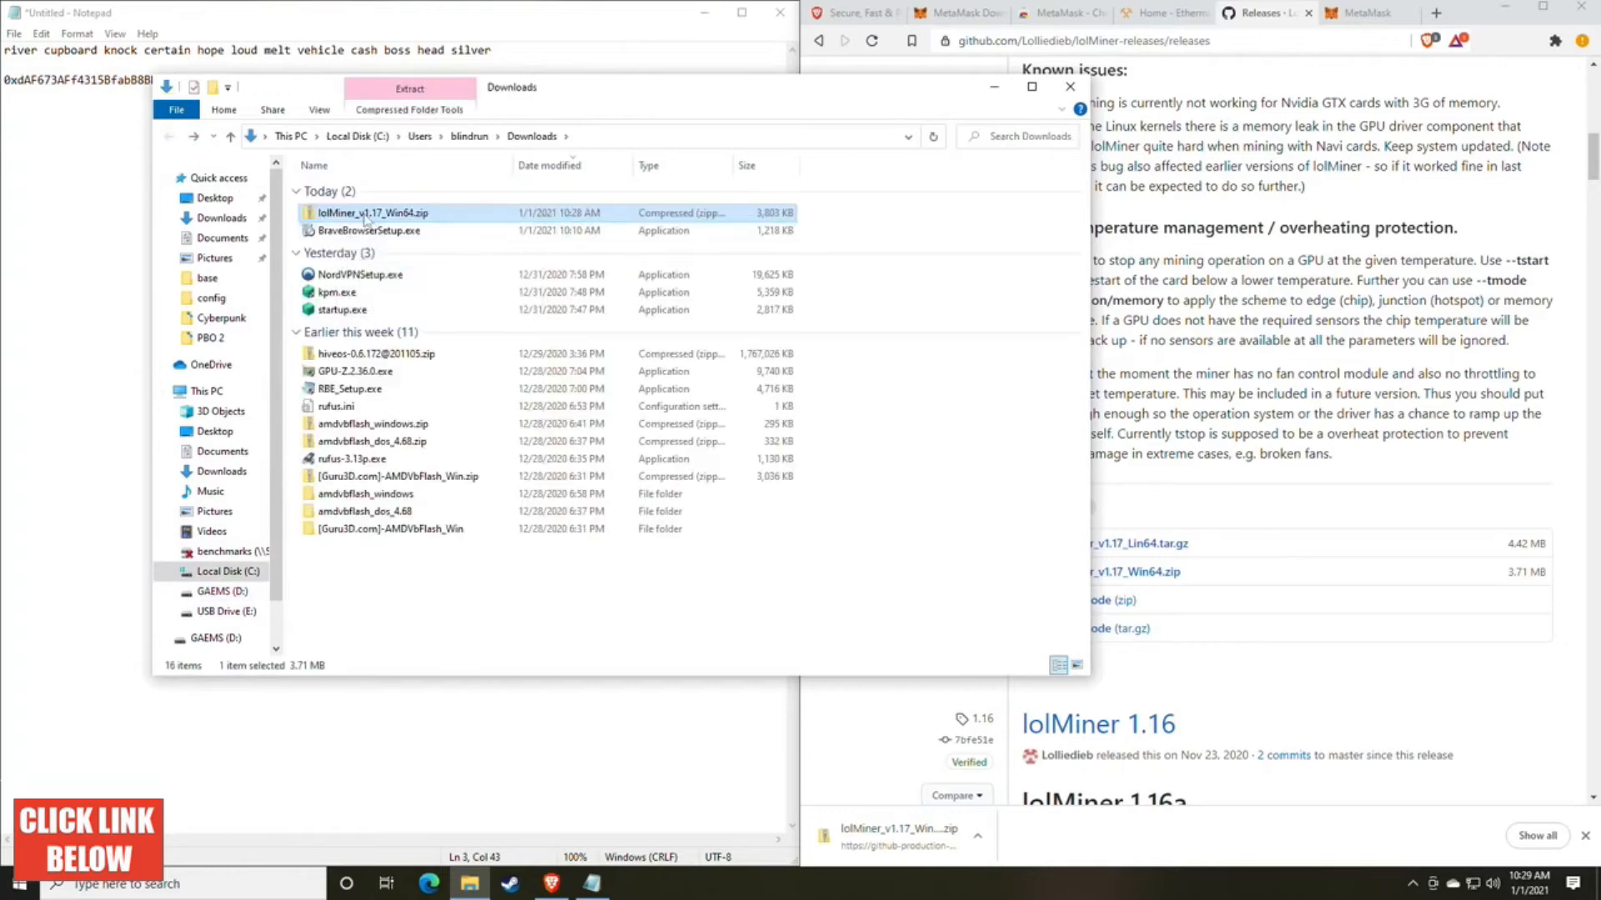
Step: Extract lolMiner_v1.17_Win64.zip into its own folder in Downloads and open the extracted 1.17 folder
{"action": "right_click", "coordinate": [362, 215]}
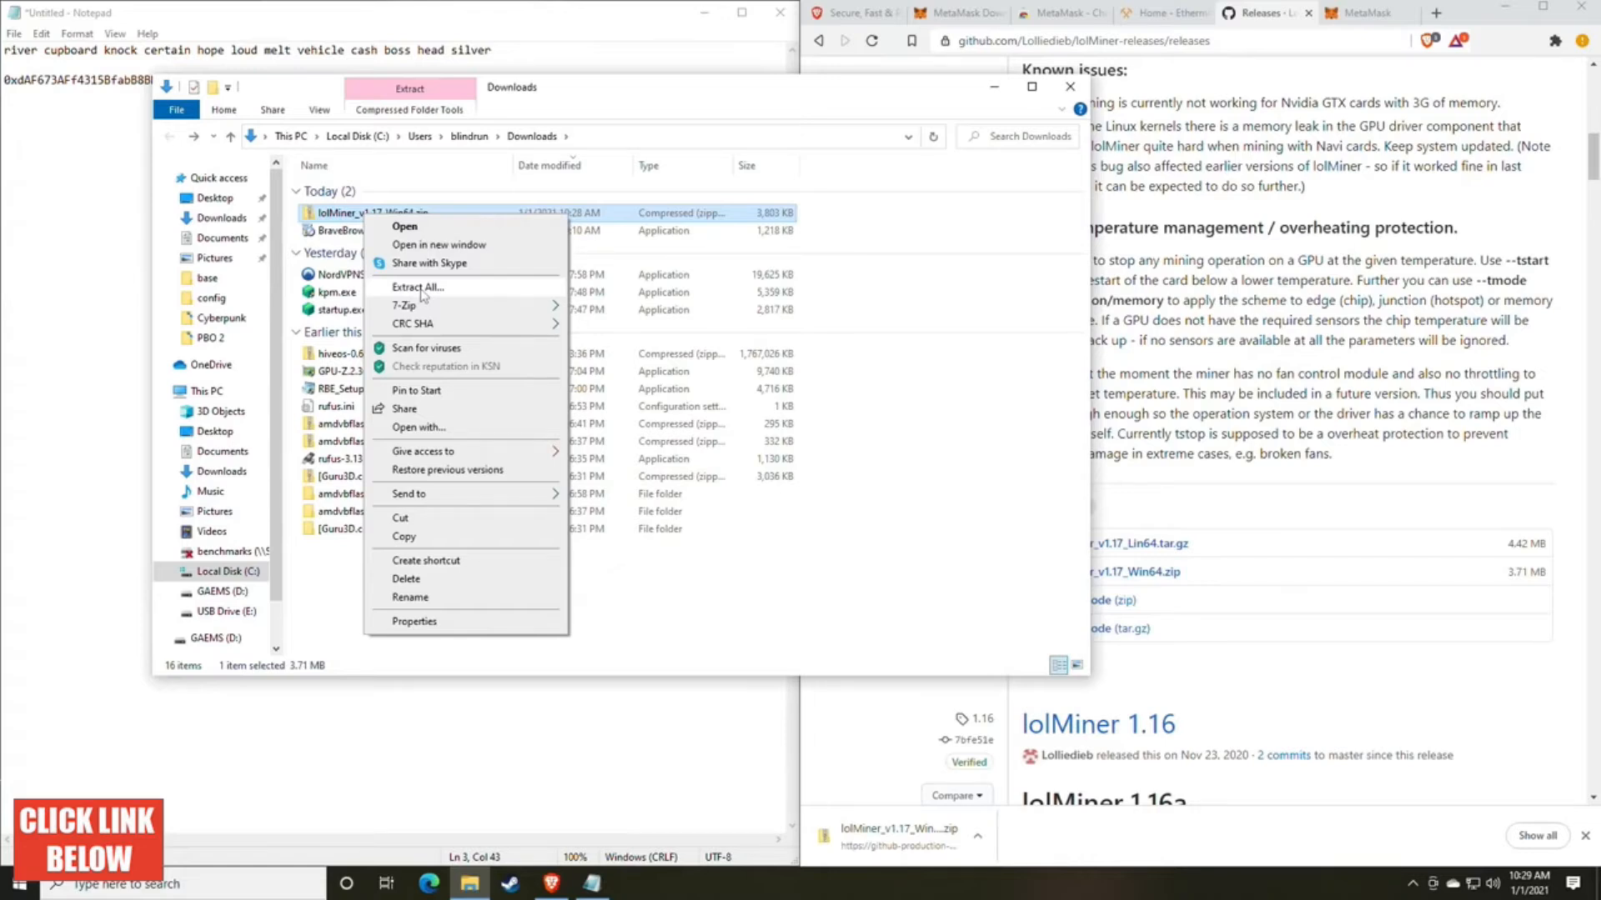
{"action": "mouse_move", "coordinate": [409, 314]}
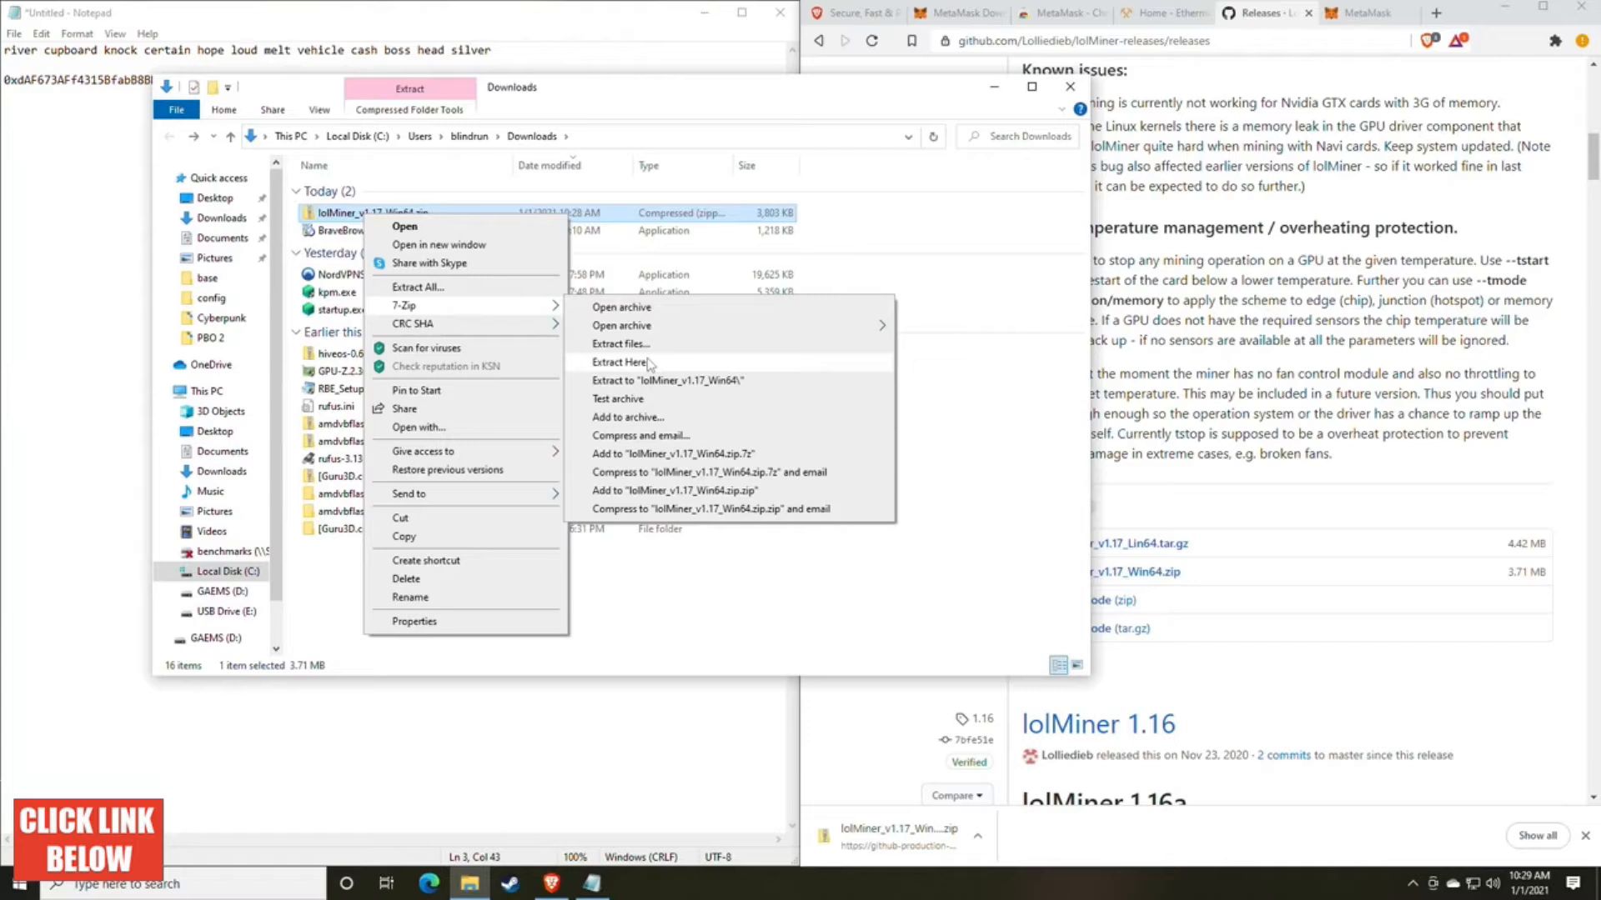
{"action": "left_click", "coordinate": [451, 290]}
{"action": "left_click", "coordinate": [939, 611]}
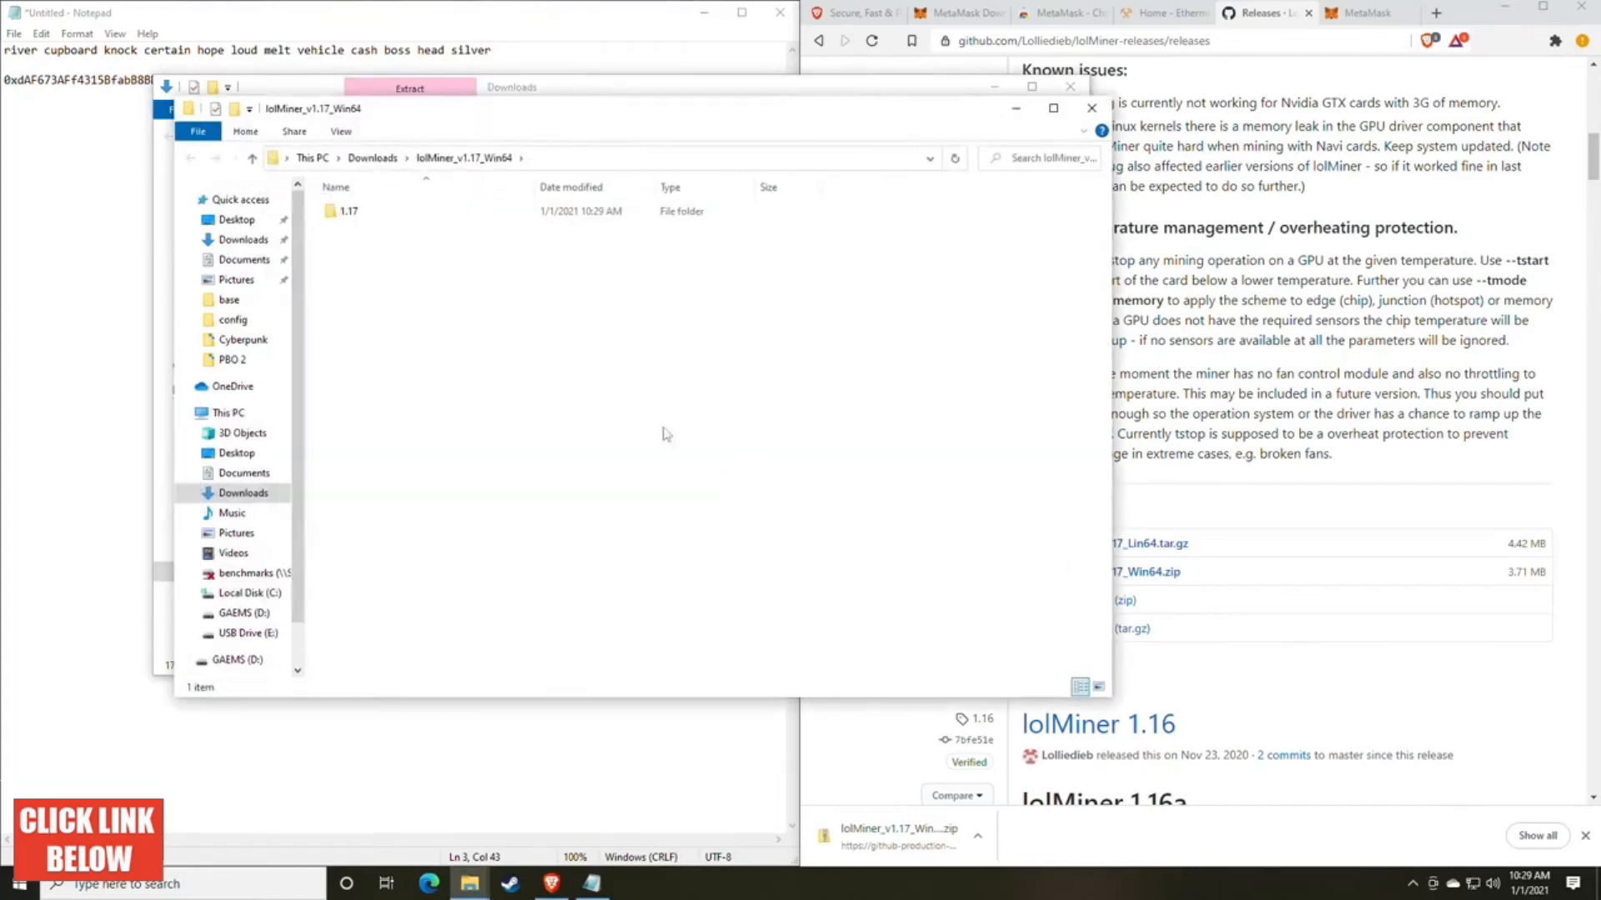
{"action": "left_click_drag", "start_coordinate": [503, 117], "coordinate": [702, 130]}
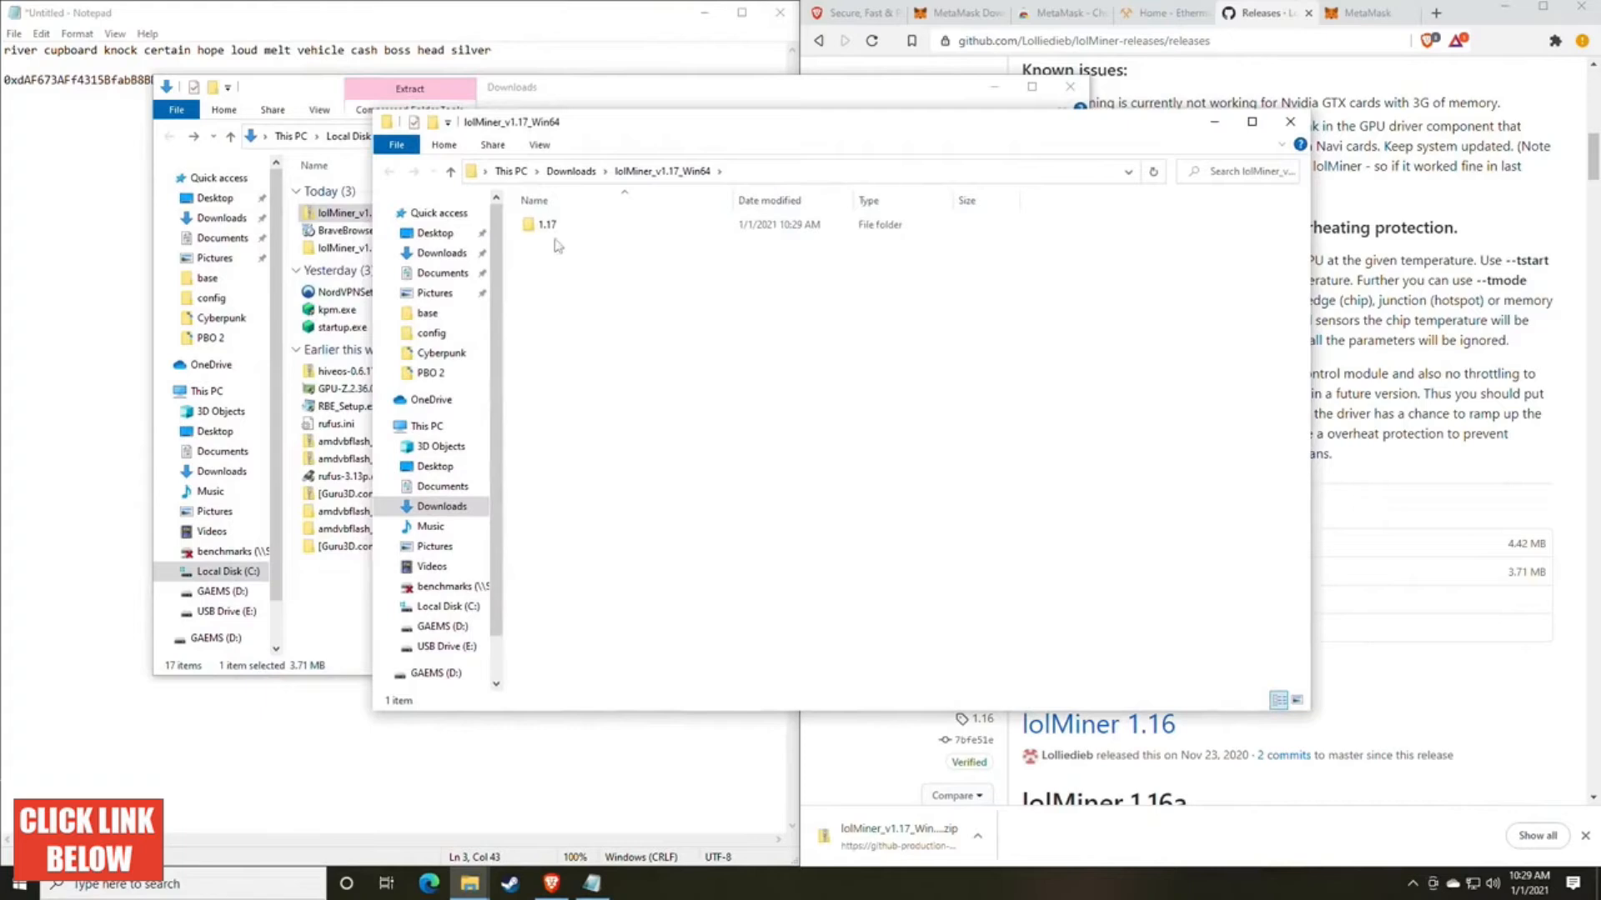
{"action": "double_click", "coordinate": [549, 225]}
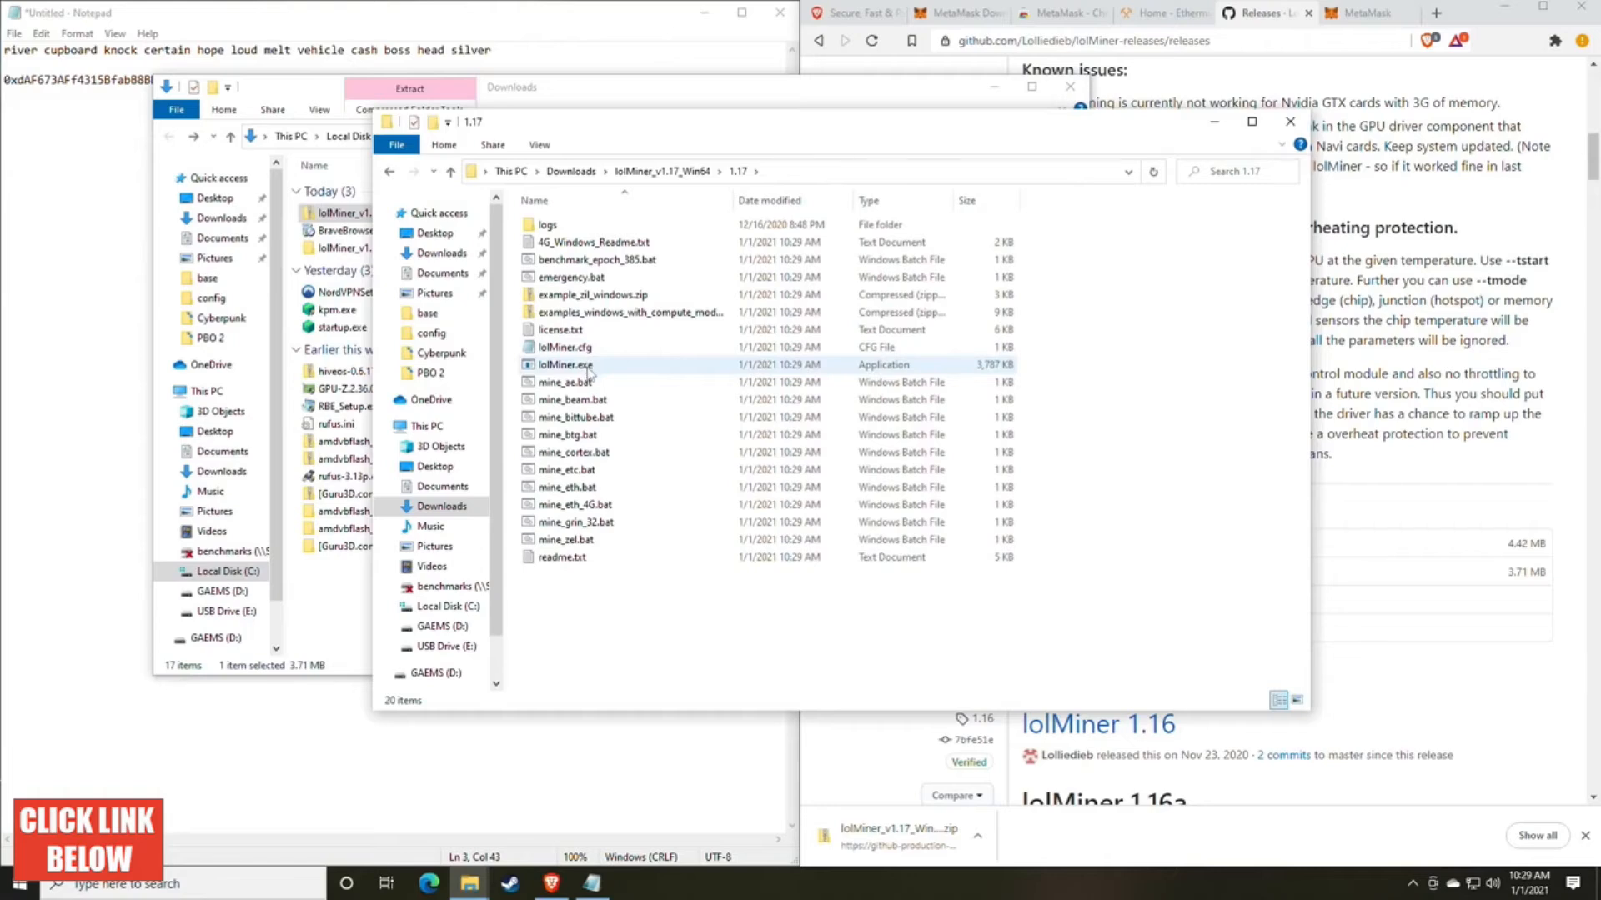
Step: In File Explorer Options, turn on hiding extensions for known file types, apply it, and dismiss the Kaspersky warning
{"action": "left_click", "coordinate": [193, 885]}
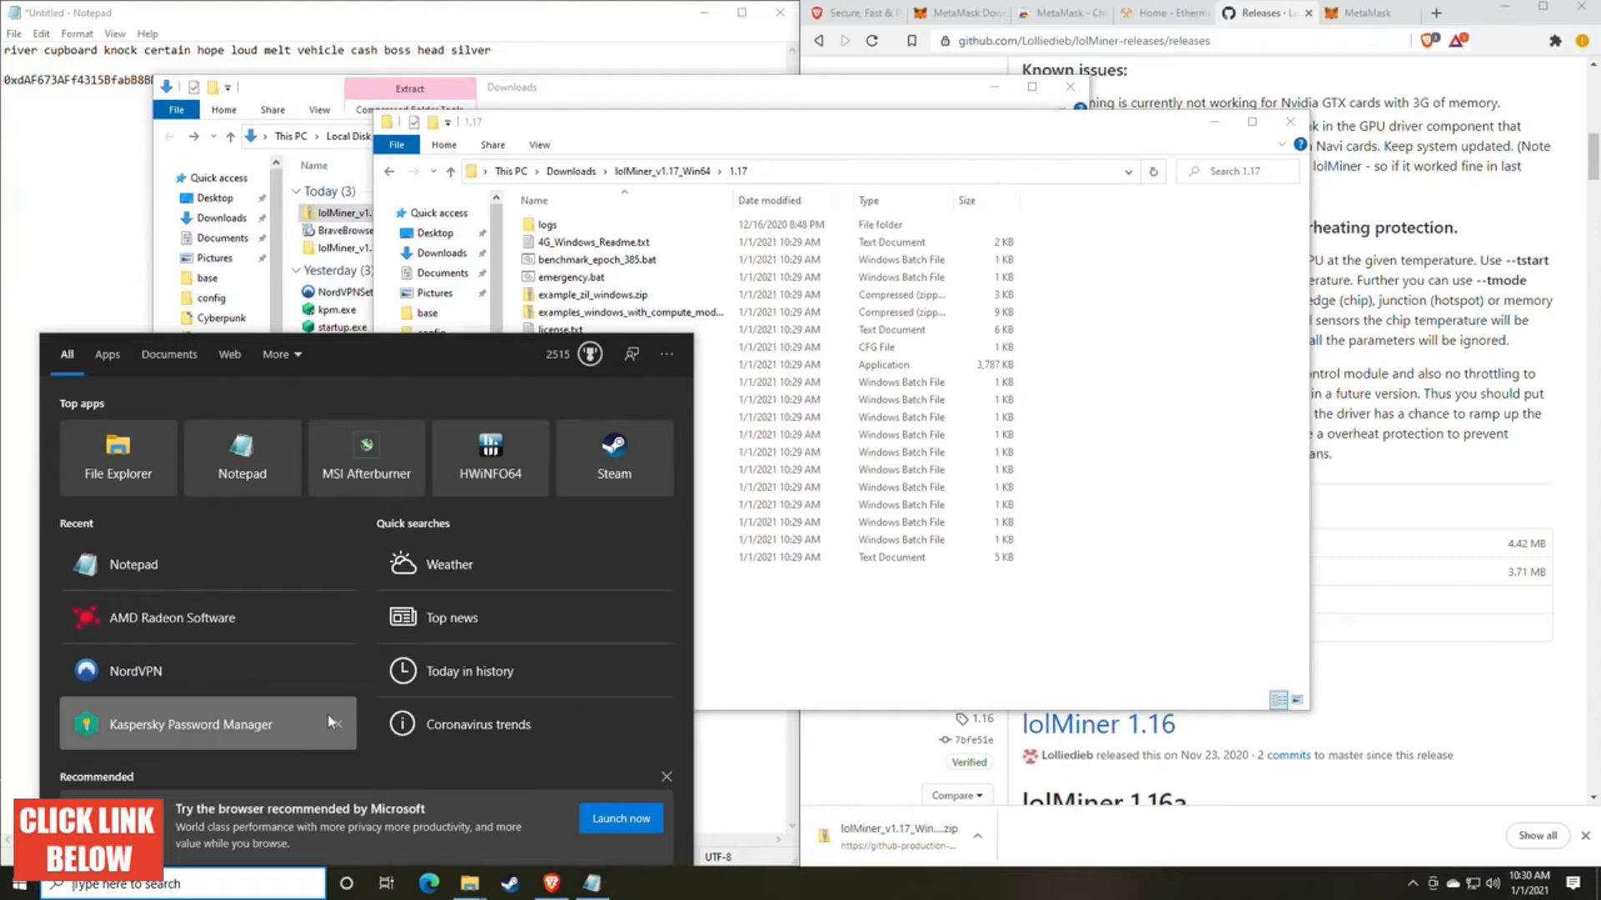
{"action": "type", "text": "file"}
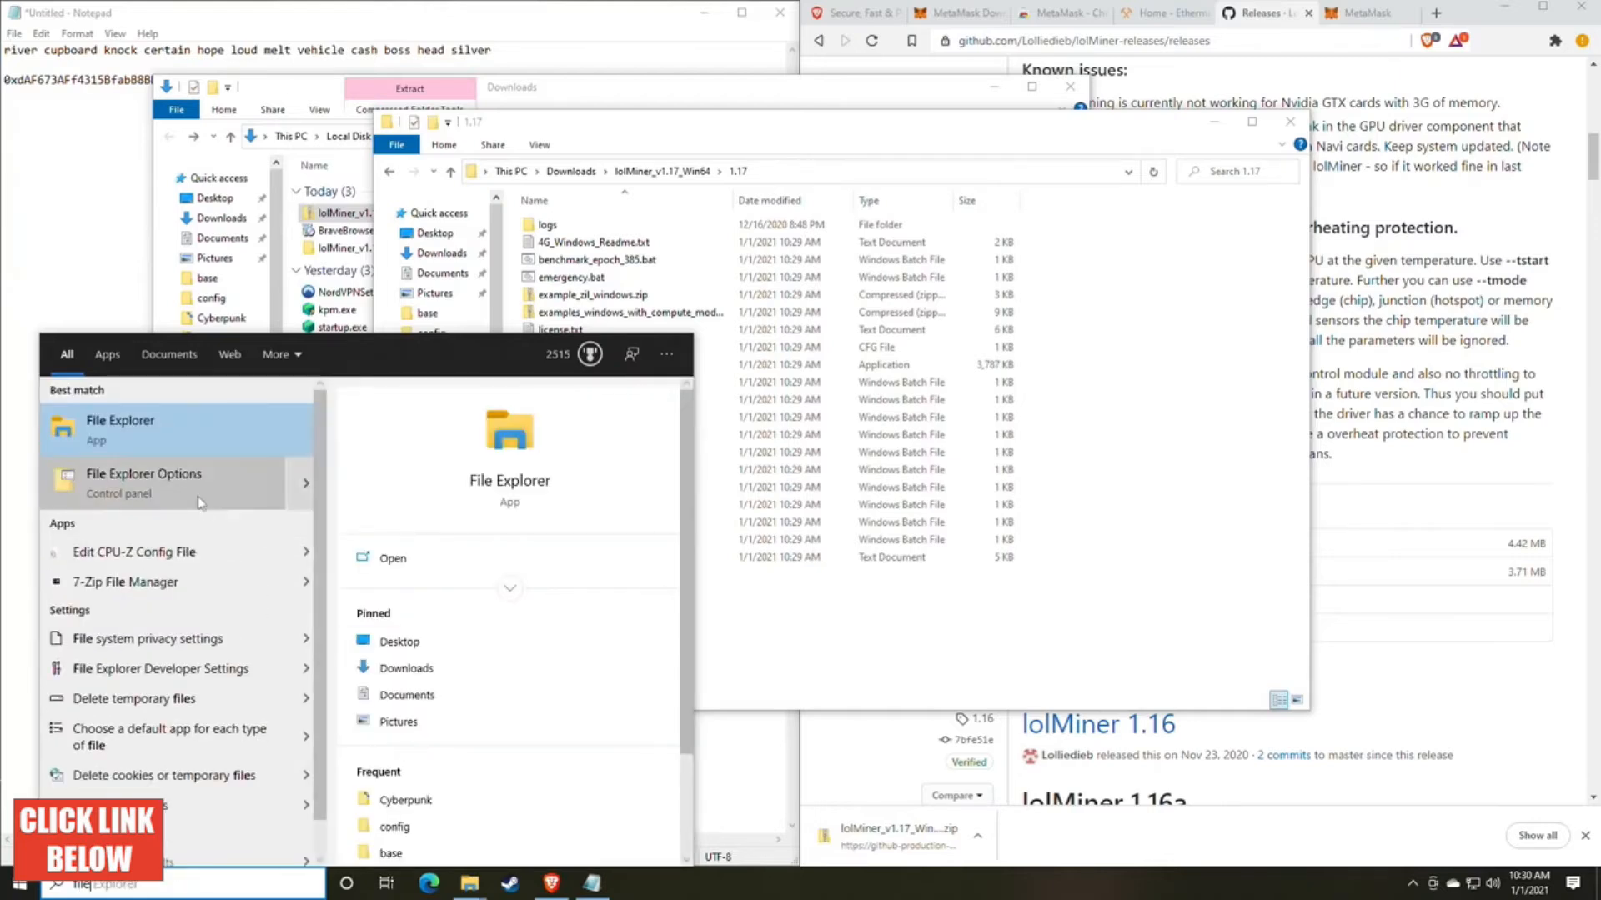
{"action": "left_click", "coordinate": [250, 482]}
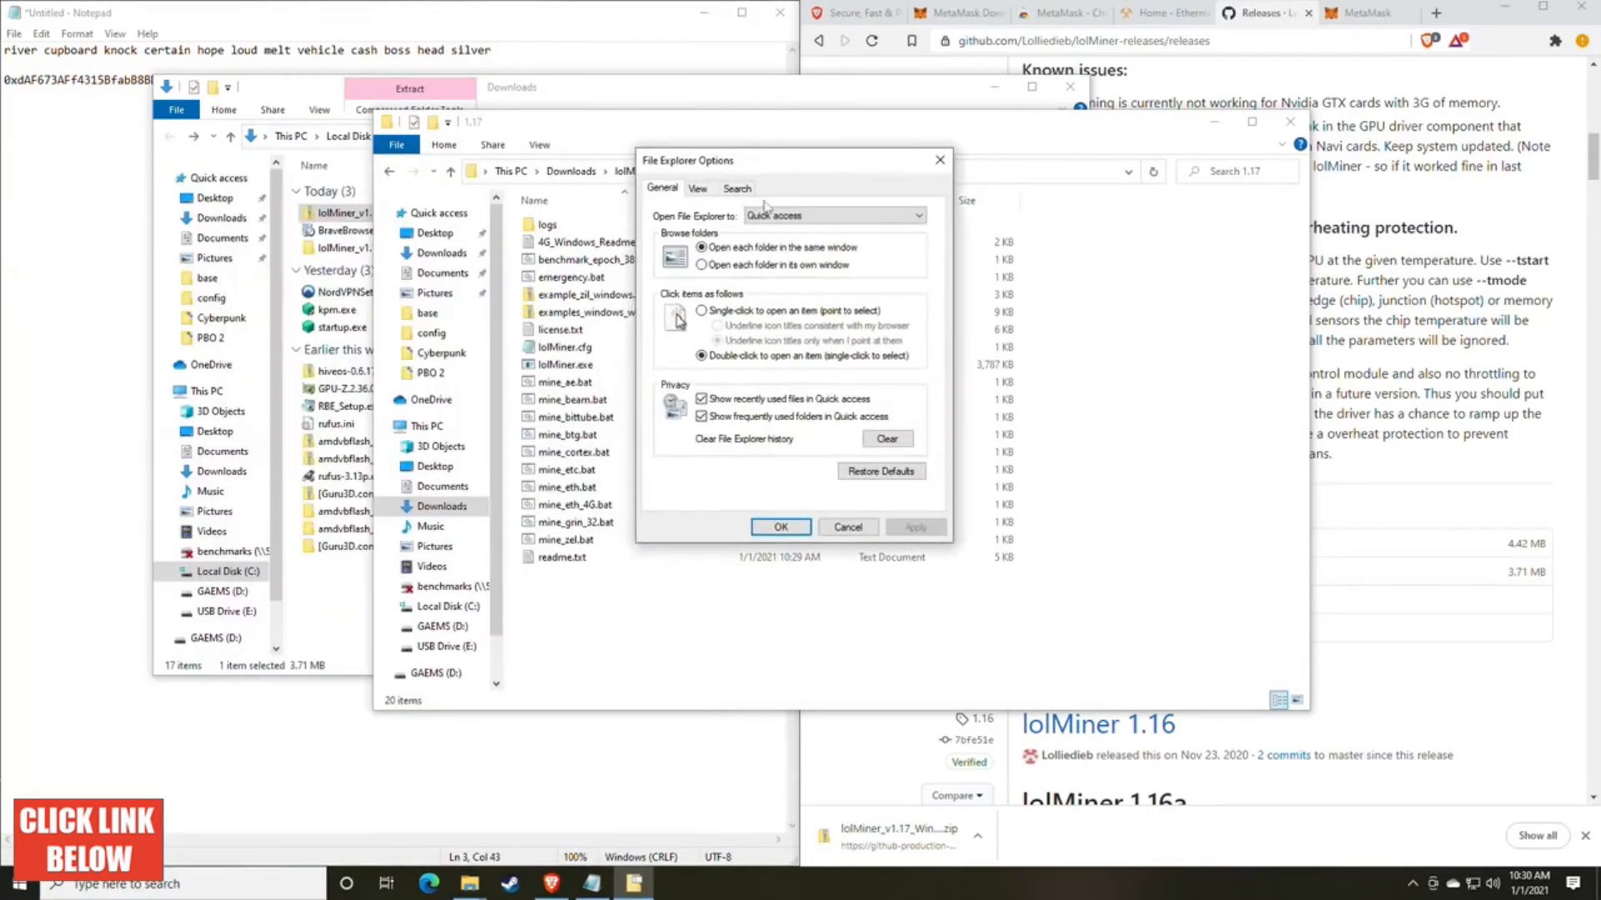
{"action": "left_click", "coordinate": [698, 188]}
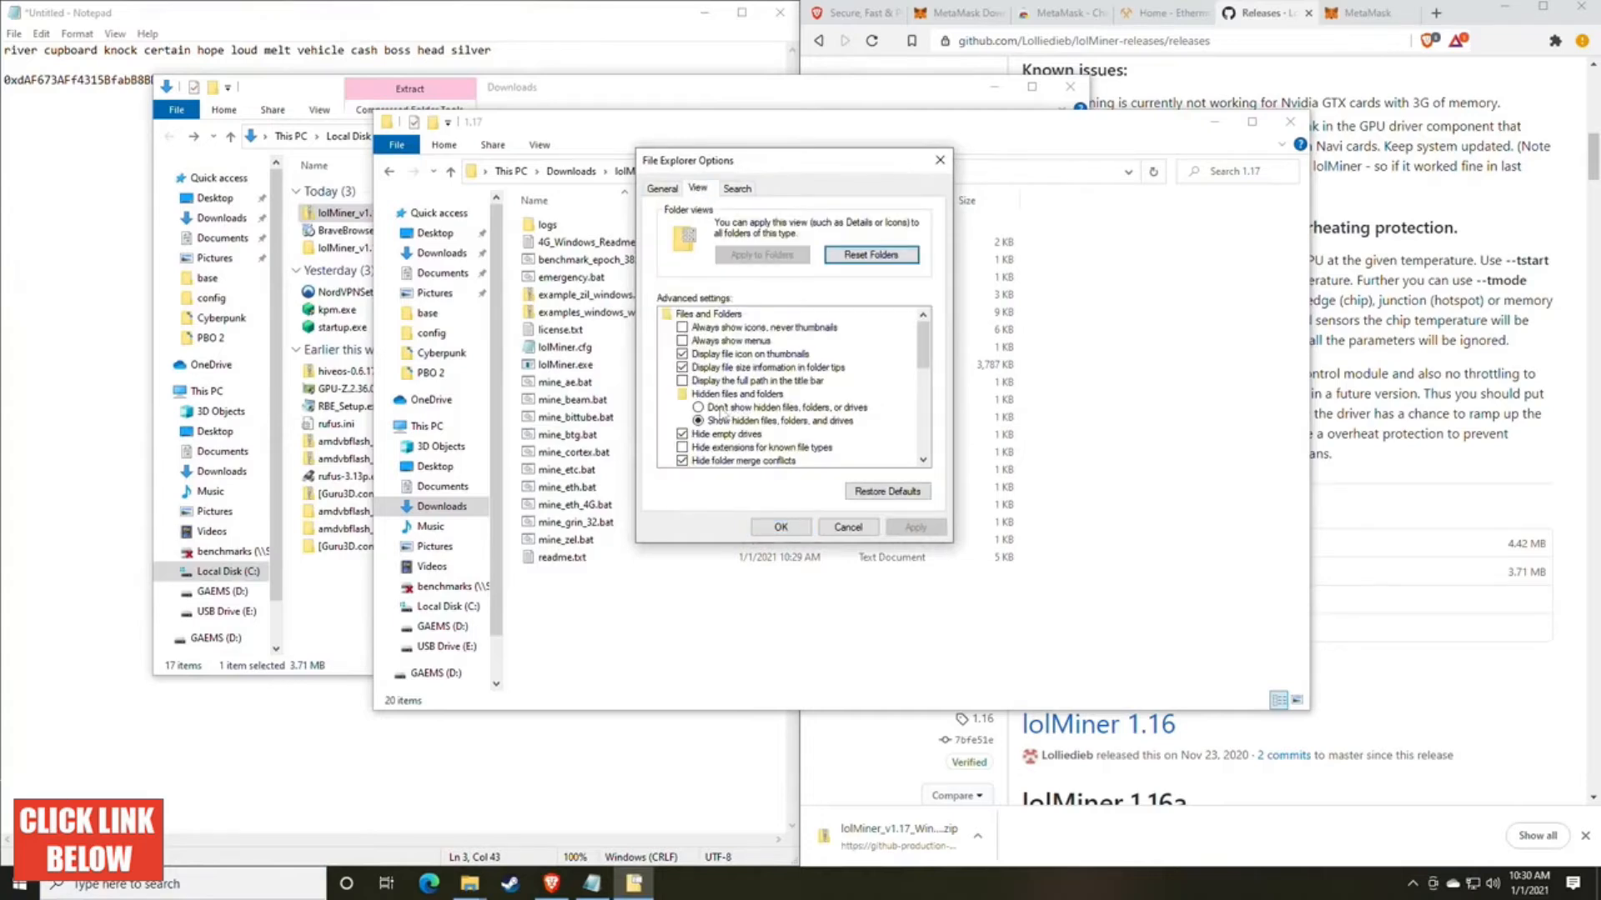
{"action": "scroll", "coordinate": [738, 413], "scroll_direction": "down", "scroll_amount": 1}
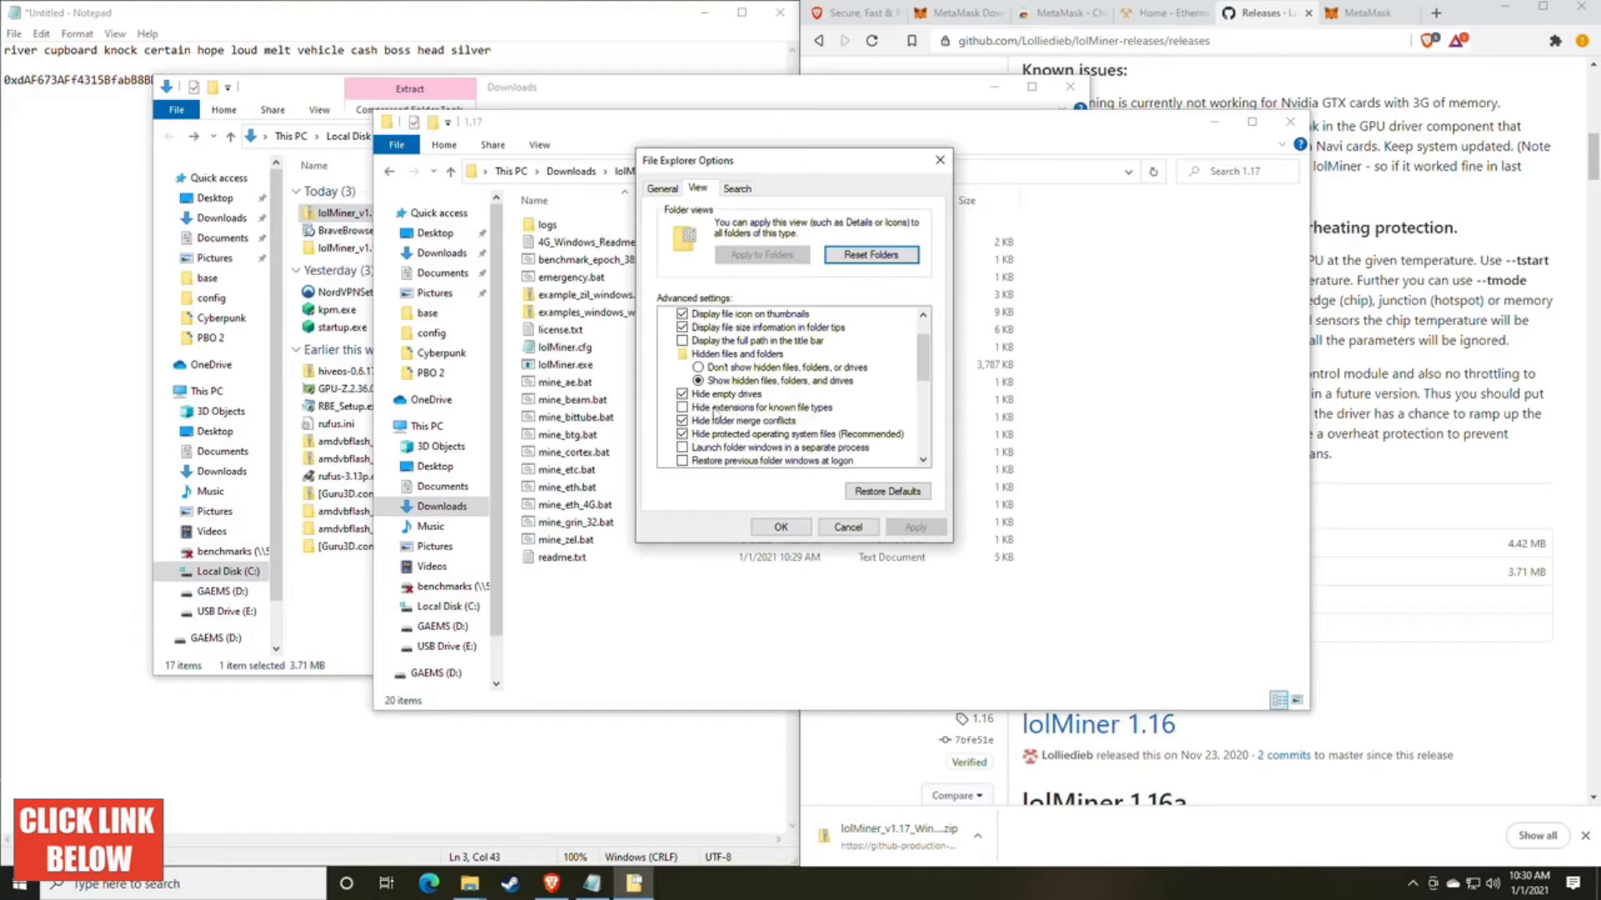
{"action": "left_click", "coordinate": [683, 408]}
{"action": "left_click", "coordinate": [914, 528]}
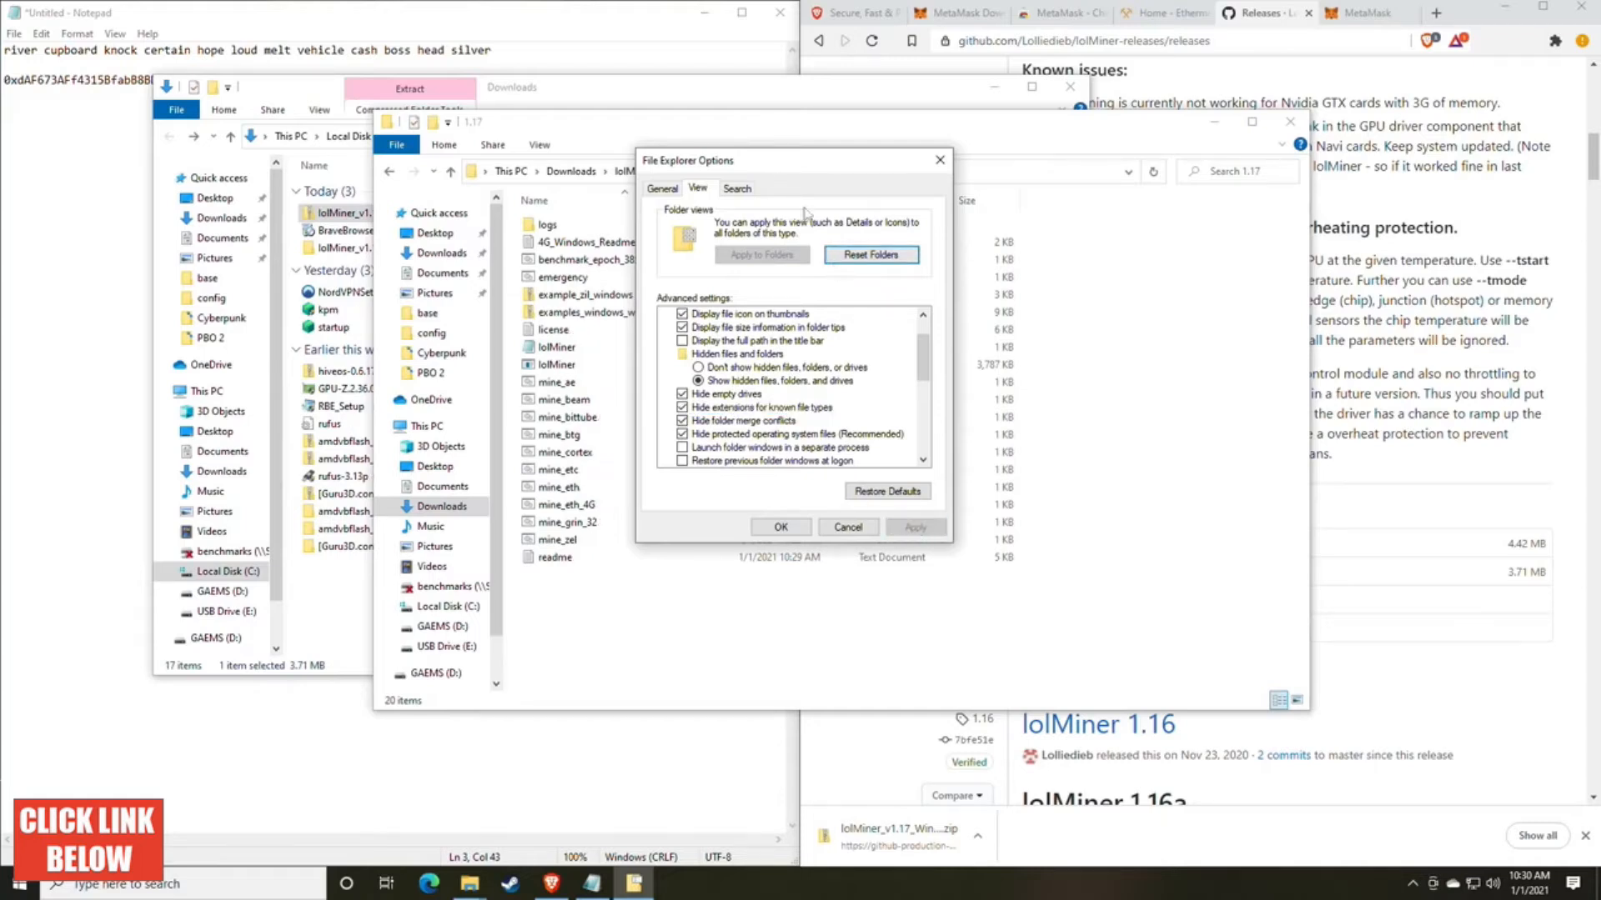
{"action": "left_click_drag", "start_coordinate": [763, 164], "coordinate": [1072, 174]}
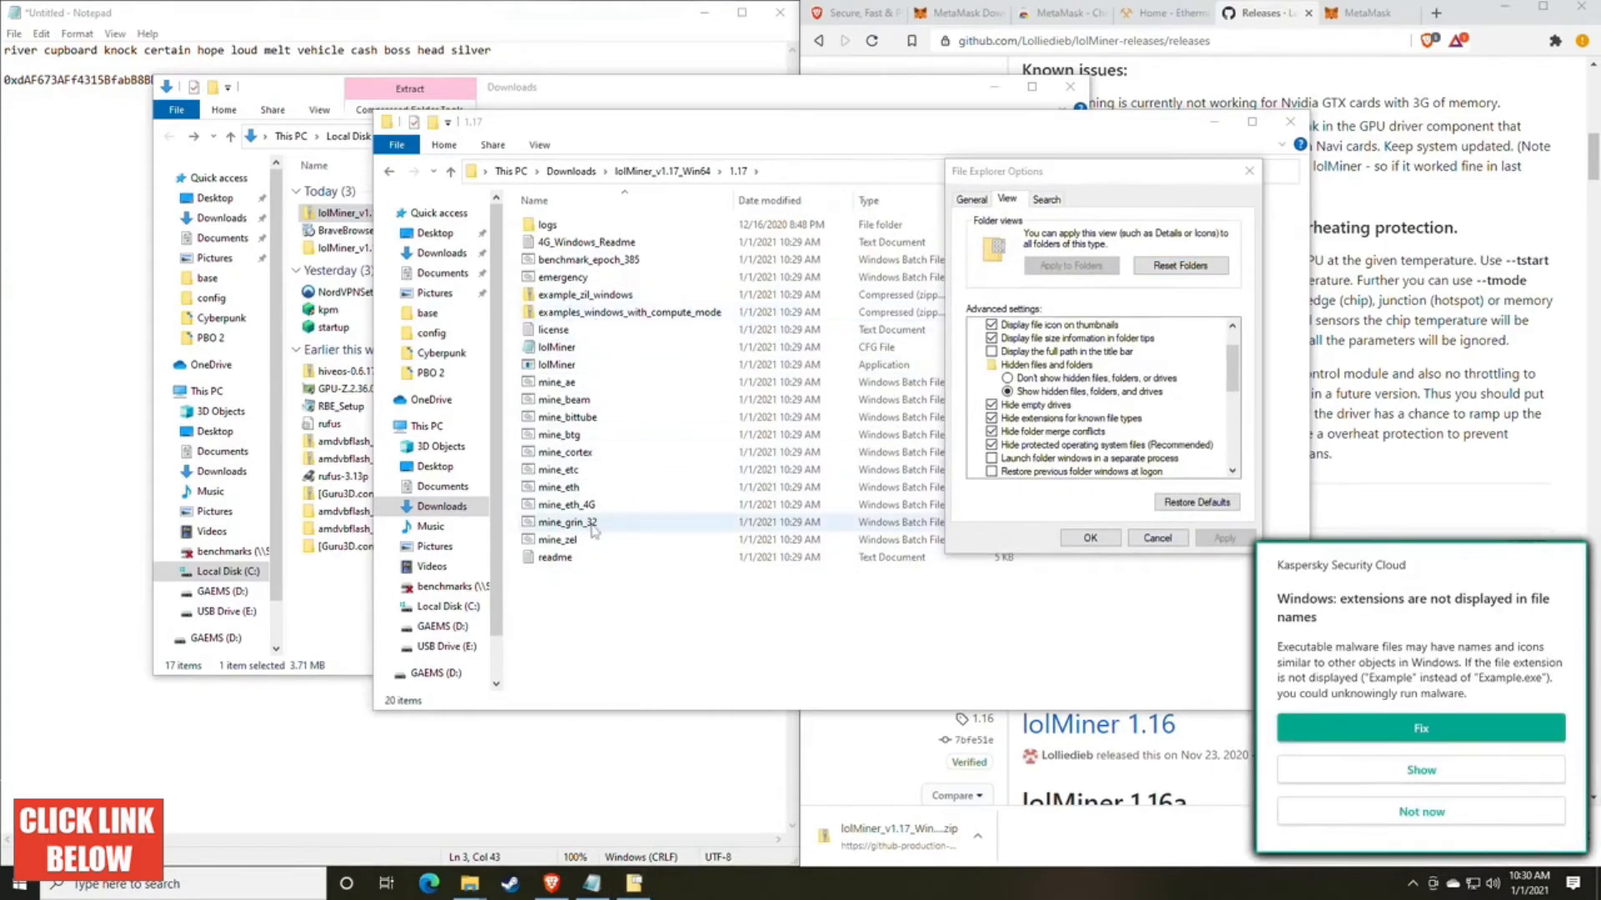
{"action": "left_click", "coordinate": [1429, 821]}
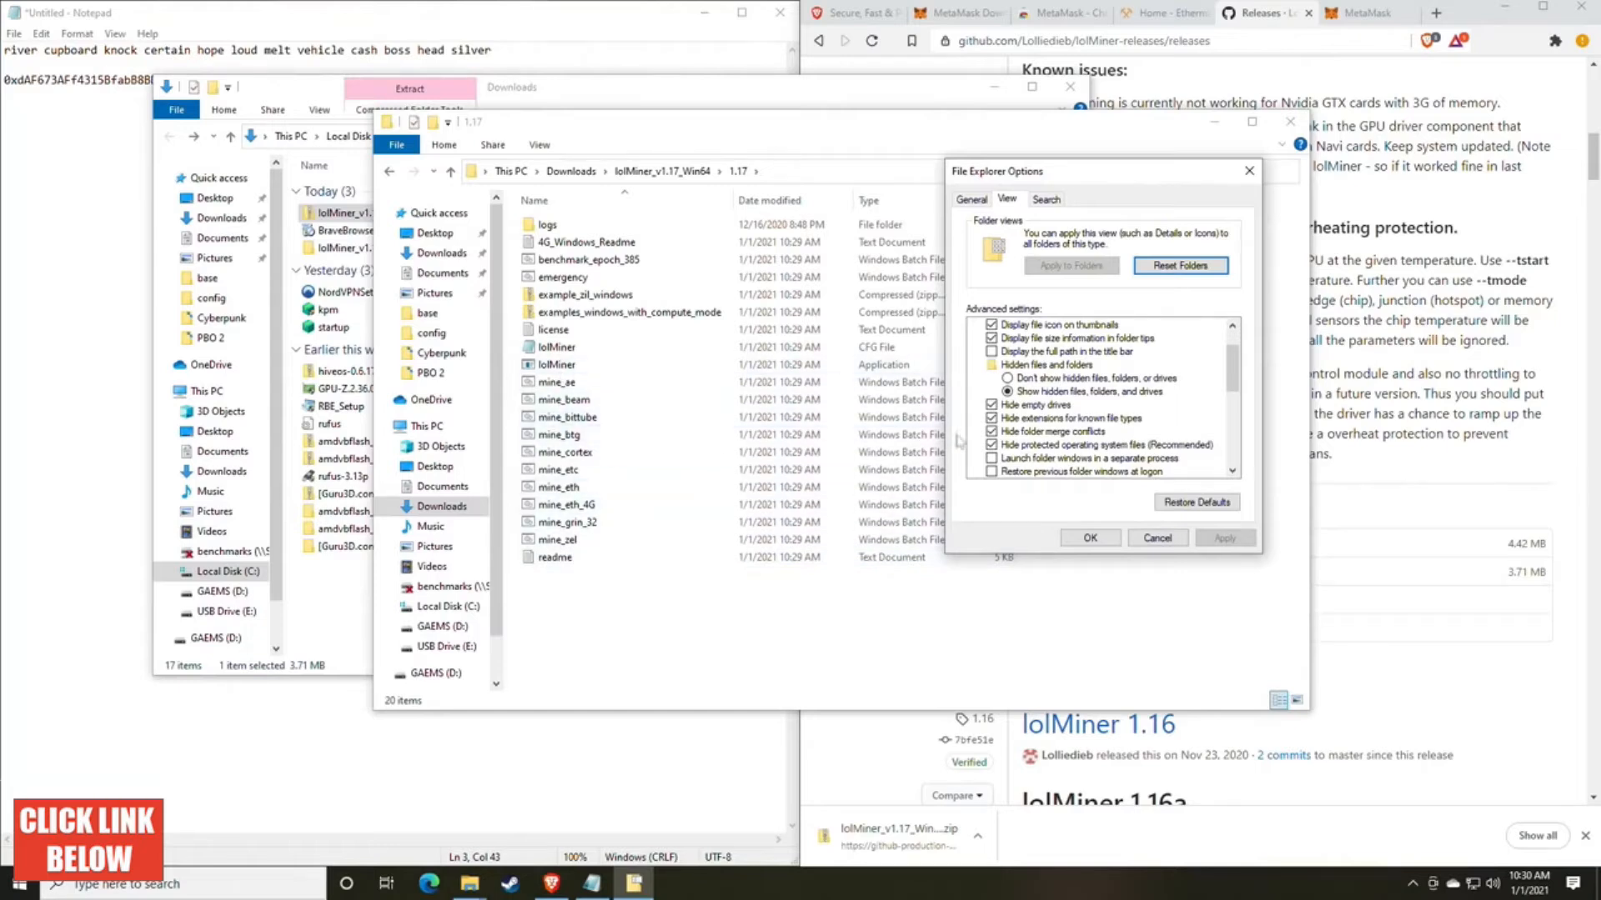
Step: Turn off hiding extensions for known file types, apply the change and close File Explorer Options
{"action": "left_click", "coordinate": [1009, 421]}
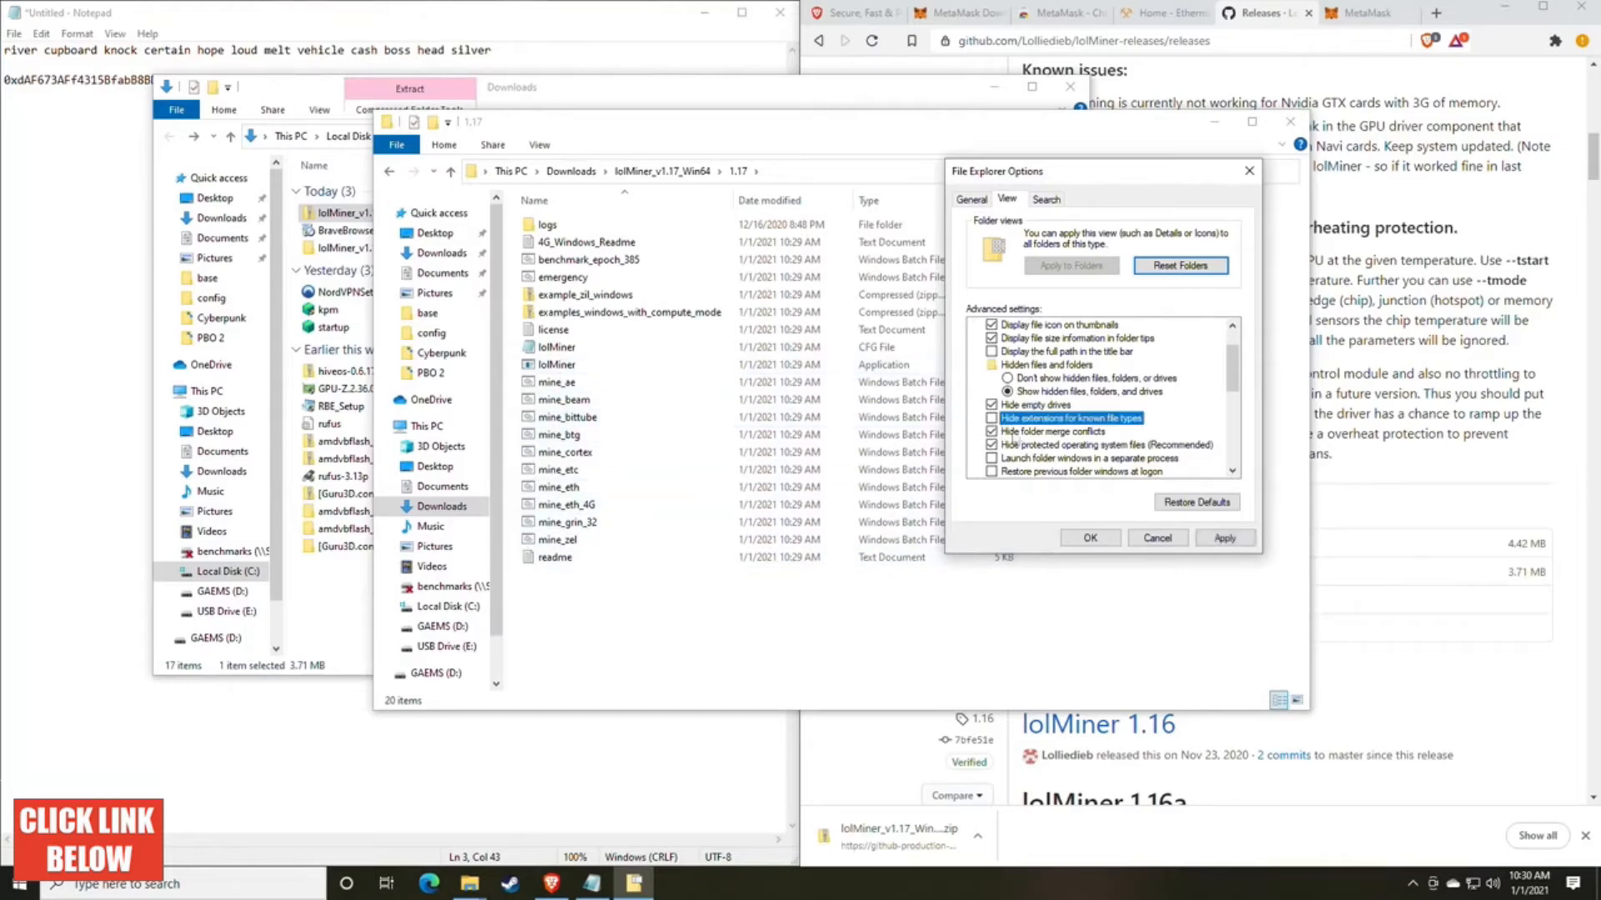
{"action": "left_click", "coordinate": [1225, 538]}
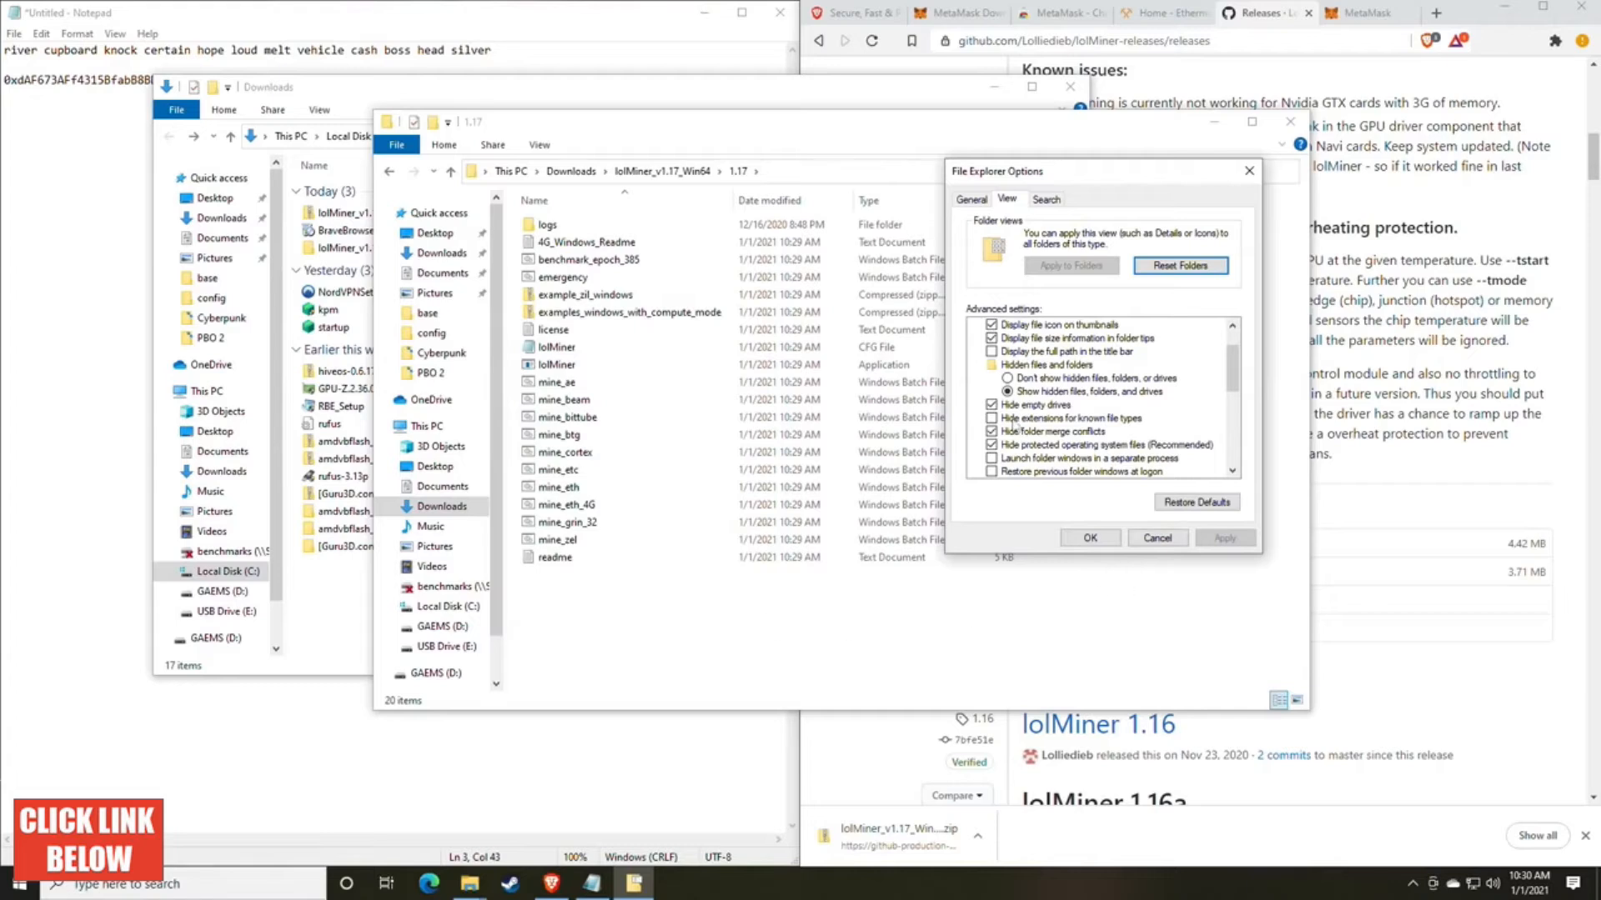
{"action": "left_click", "coordinate": [1090, 538]}
{"action": "left_click", "coordinate": [637, 417]}
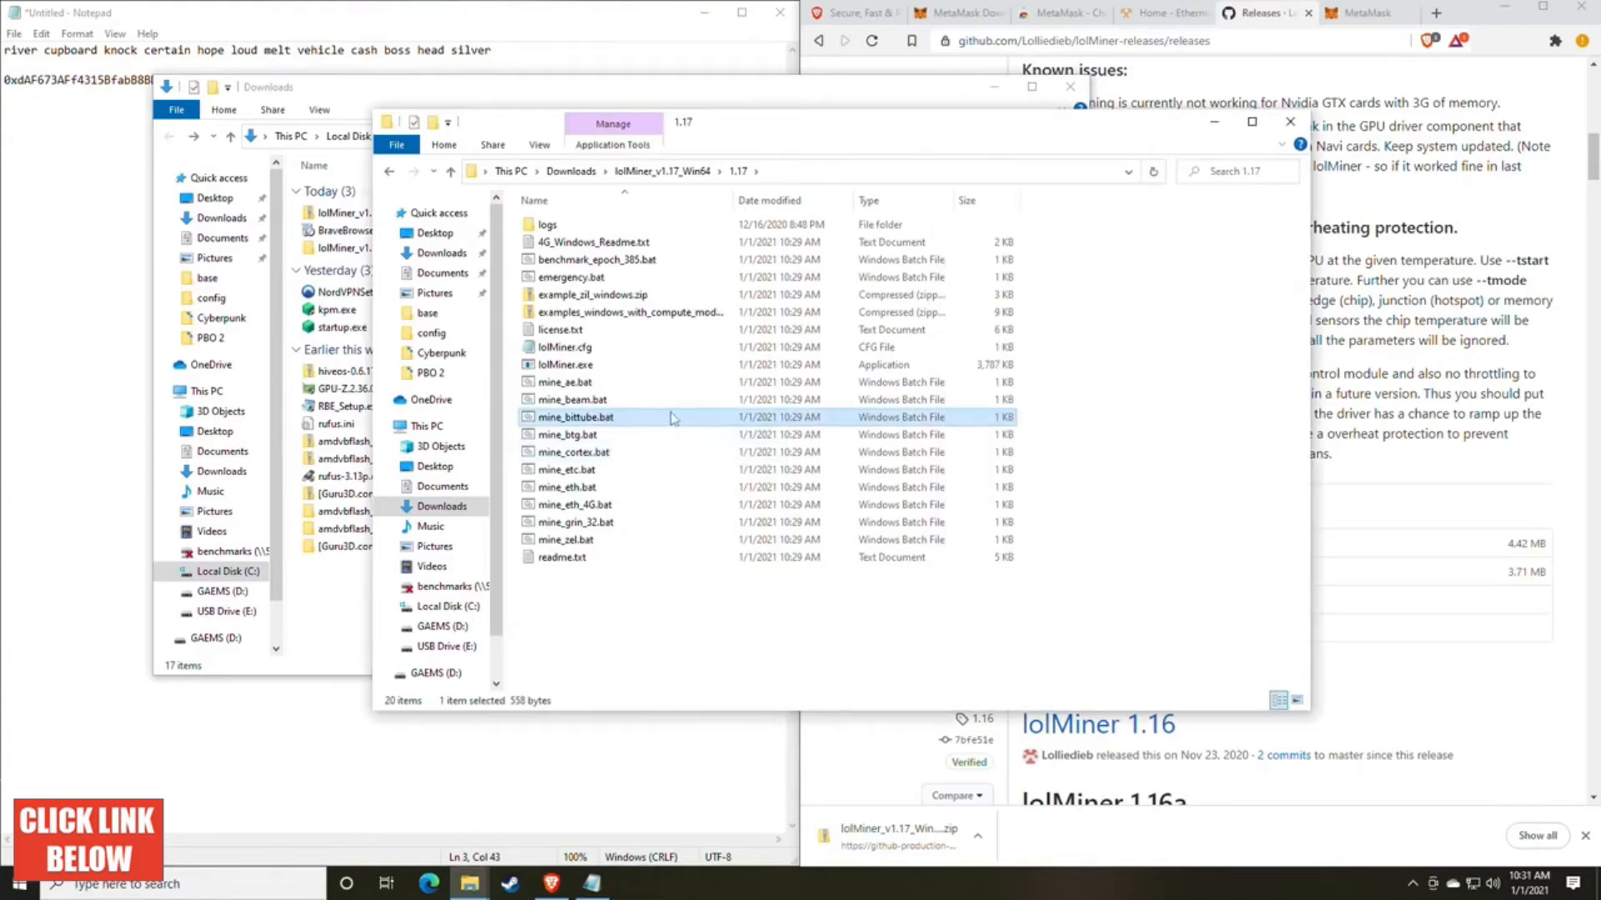
{"action": "left_click_drag", "start_coordinate": [779, 135], "coordinate": [786, 172]}
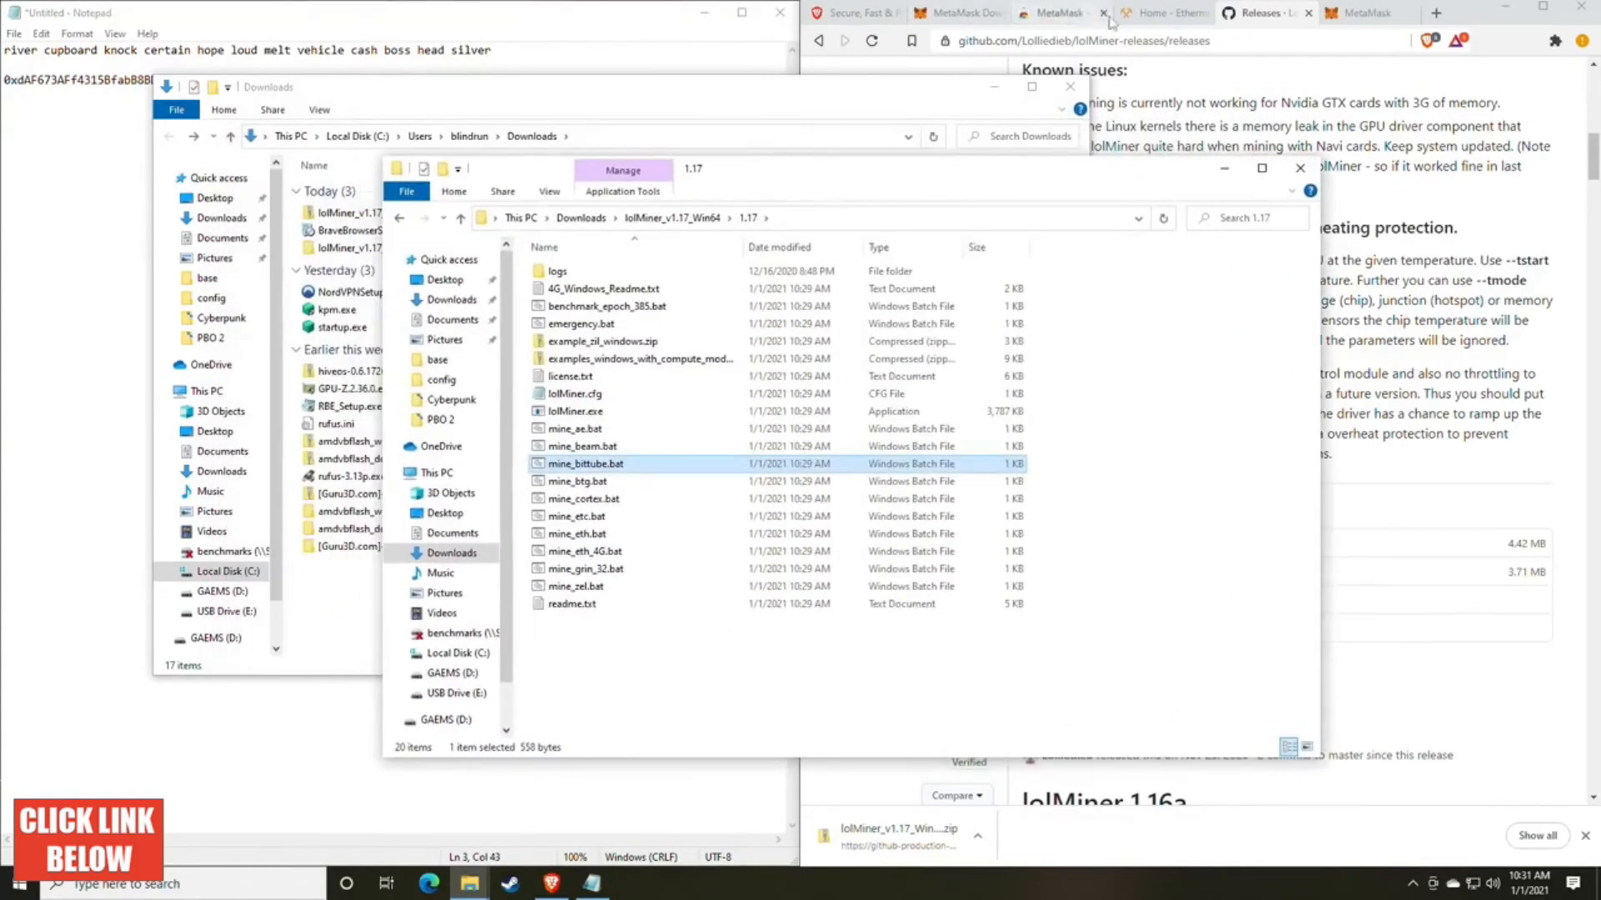
Step: Switch to the ethermine.org site in the browser and open its Start Mining page
{"action": "left_click", "coordinate": [1163, 17]}
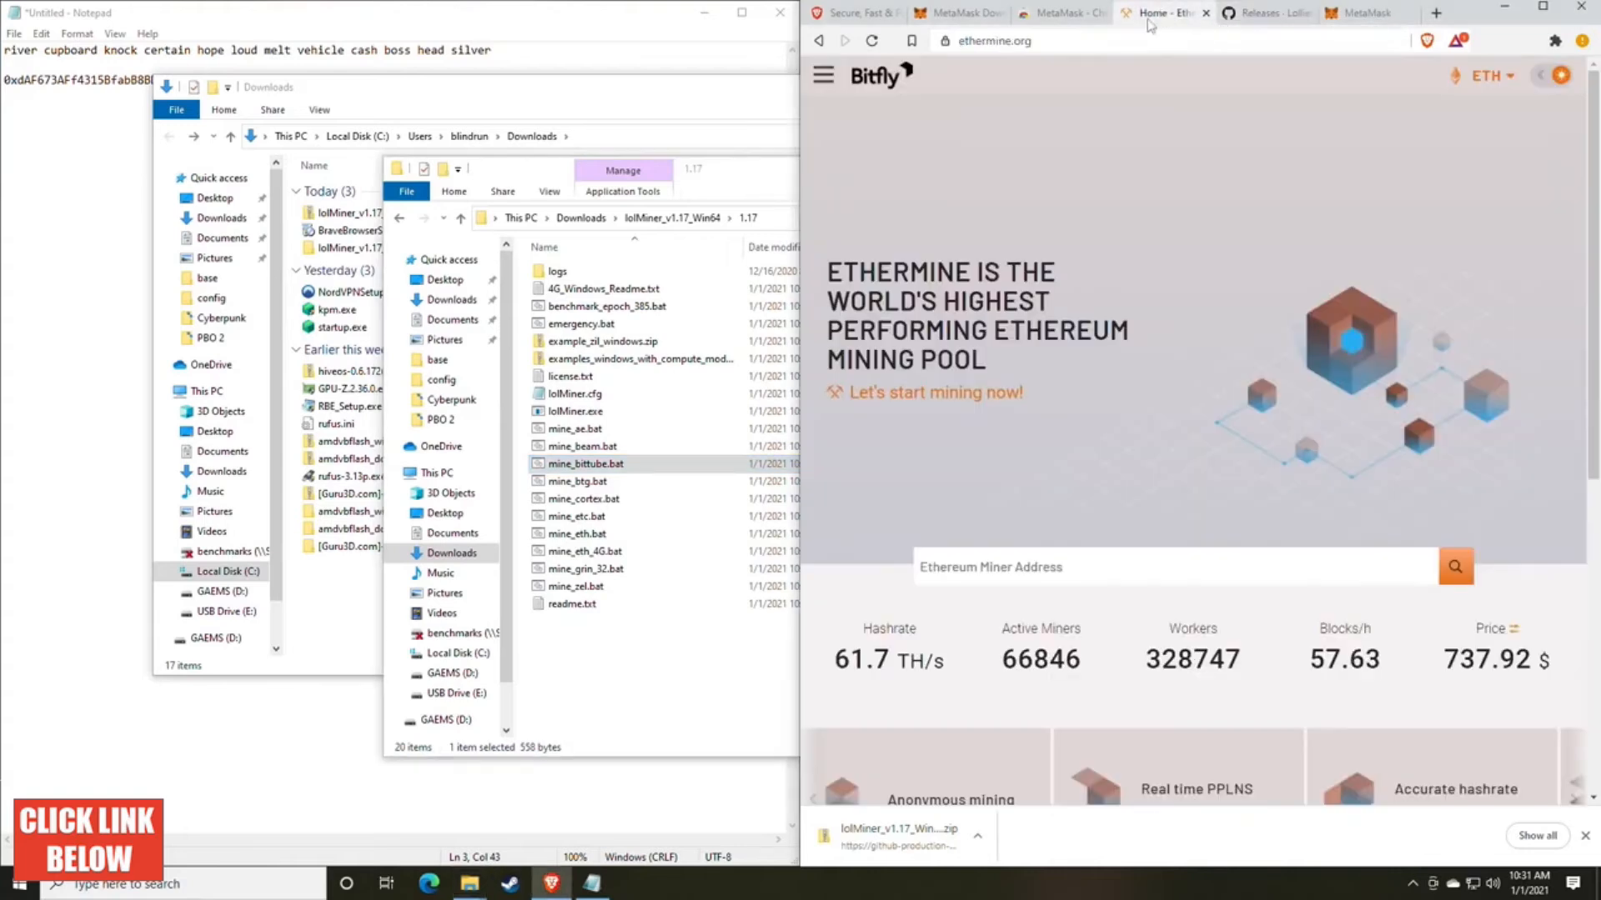
{"action": "left_click", "coordinate": [554, 30]}
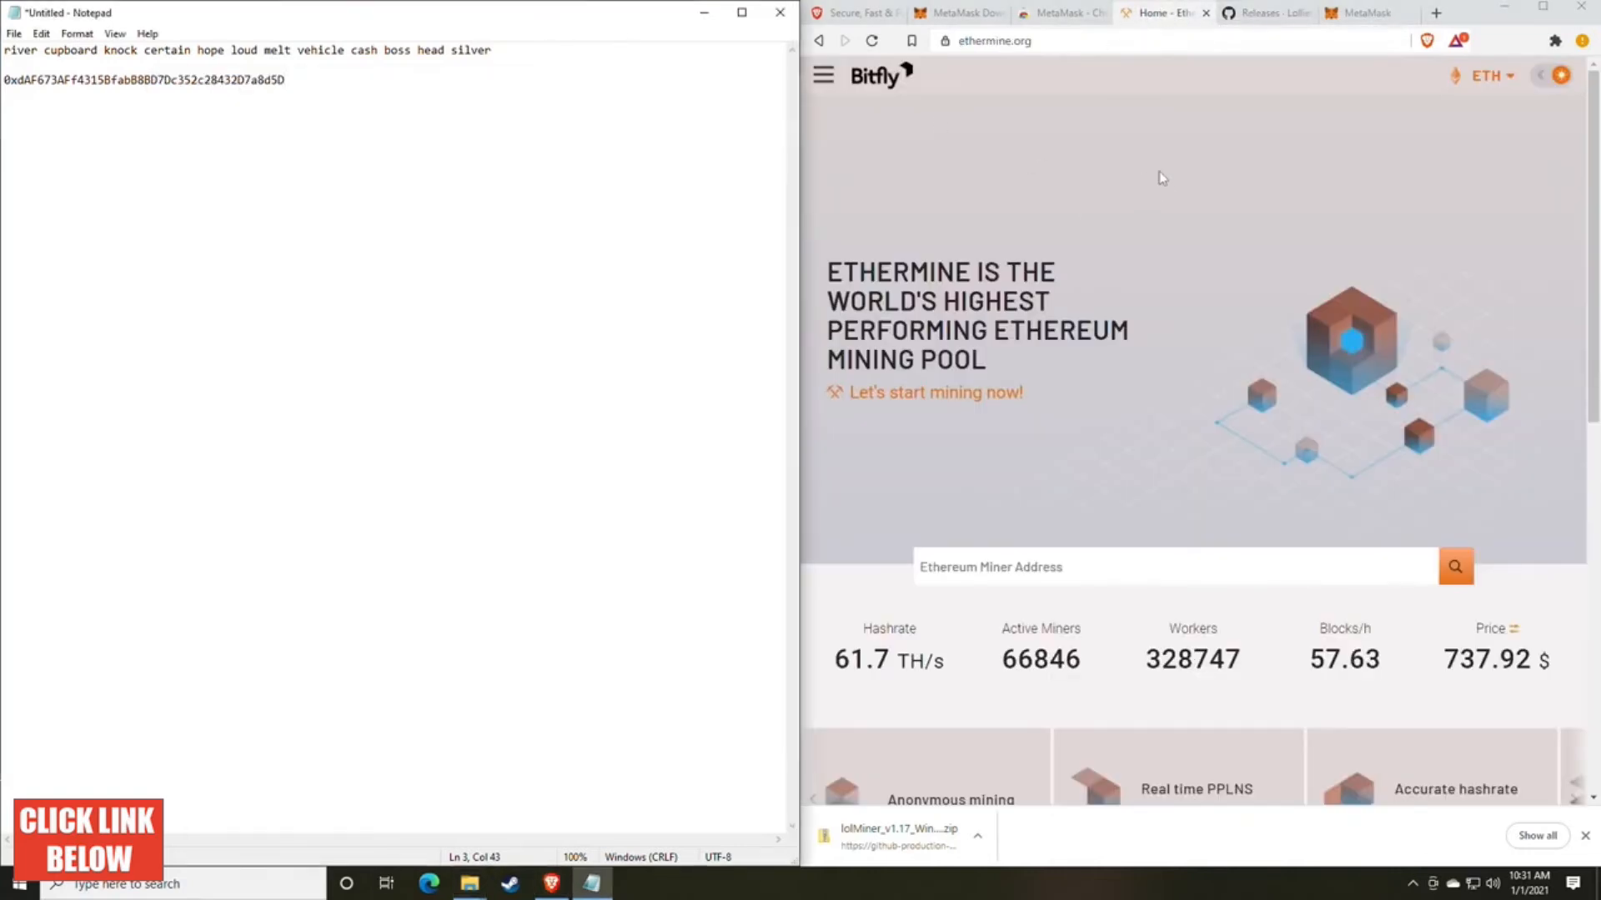
{"action": "scroll", "coordinate": [1096, 380], "scroll_direction": "down", "scroll_amount": 1}
{"action": "scroll", "coordinate": [1097, 380], "scroll_direction": "up", "scroll_amount": 1}
{"action": "left_click", "coordinate": [824, 75]}
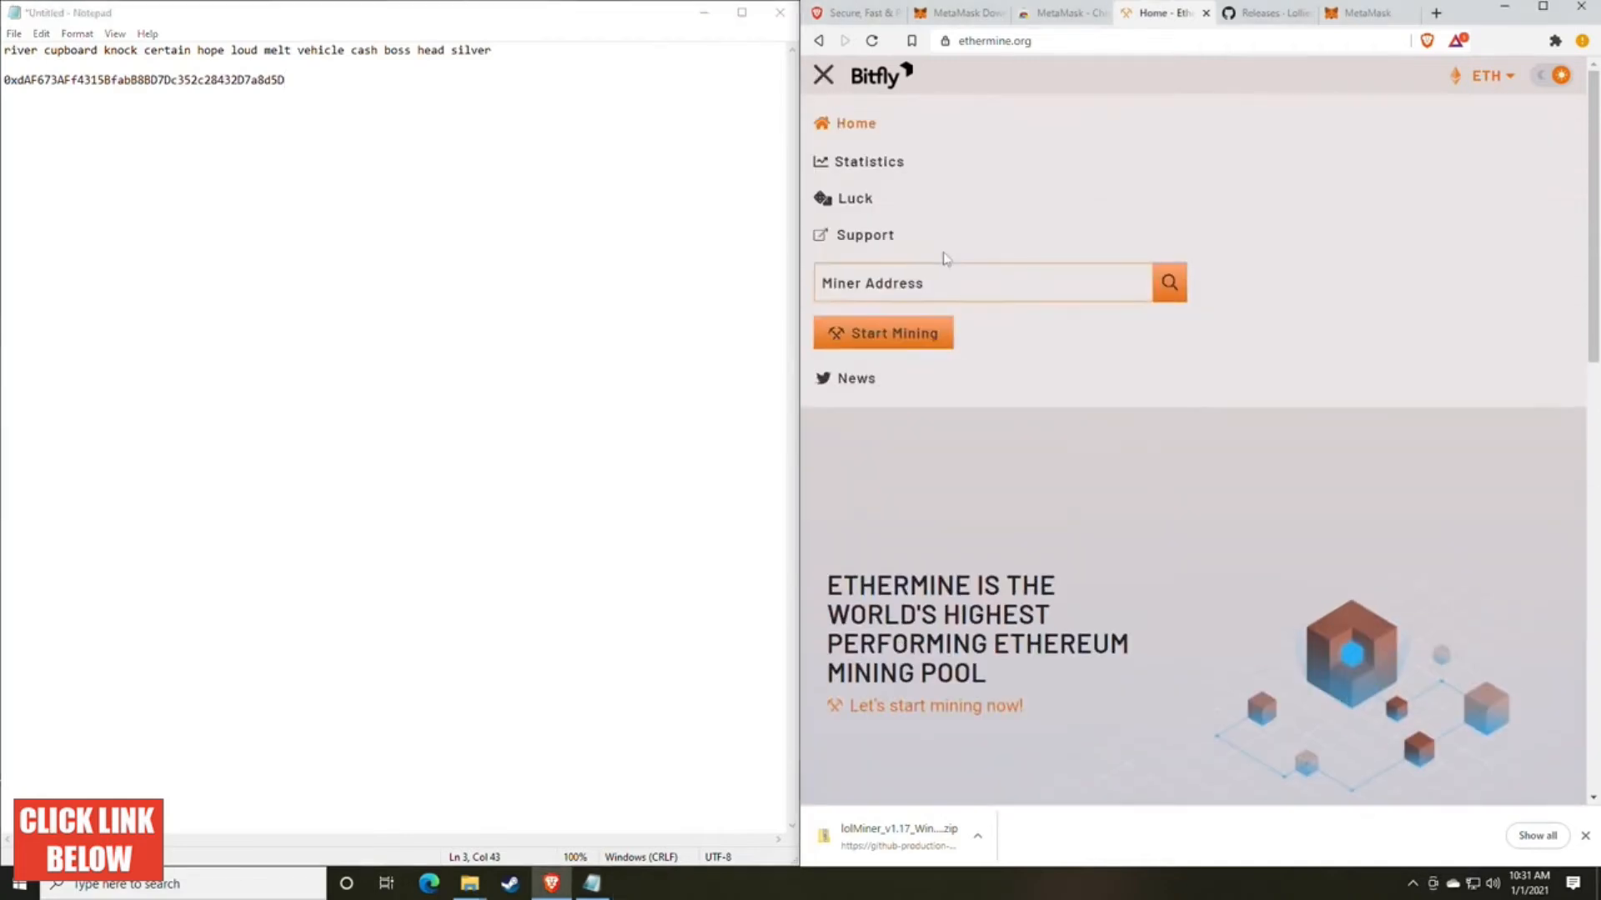
{"action": "left_click", "coordinate": [825, 79]}
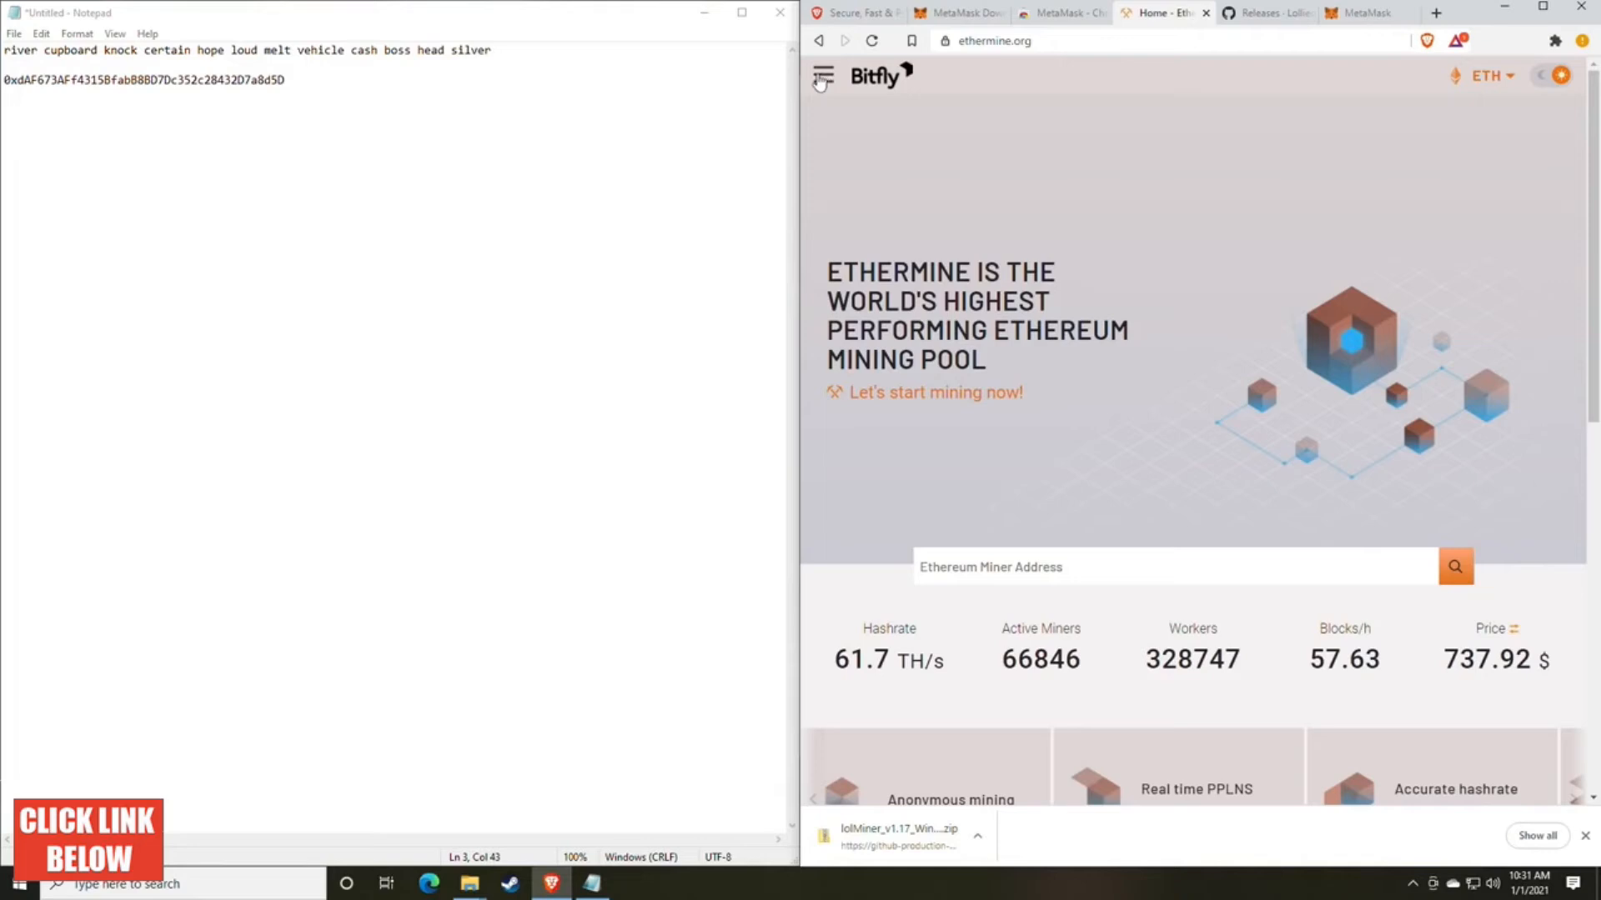
{"action": "left_click", "coordinate": [825, 80]}
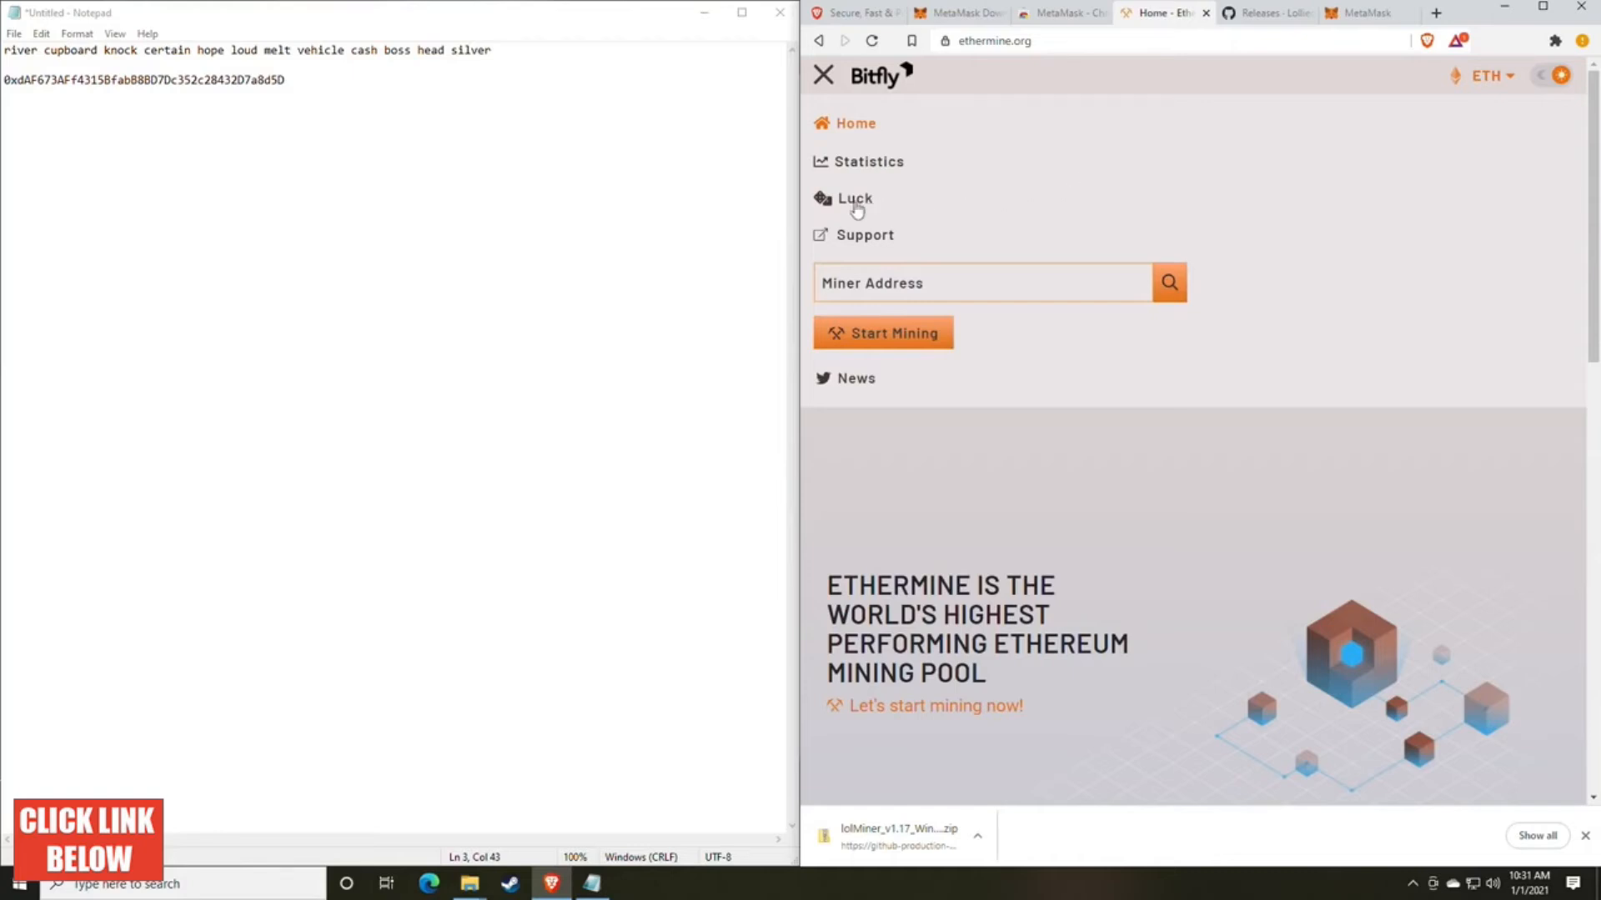
{"action": "left_click", "coordinate": [823, 76]}
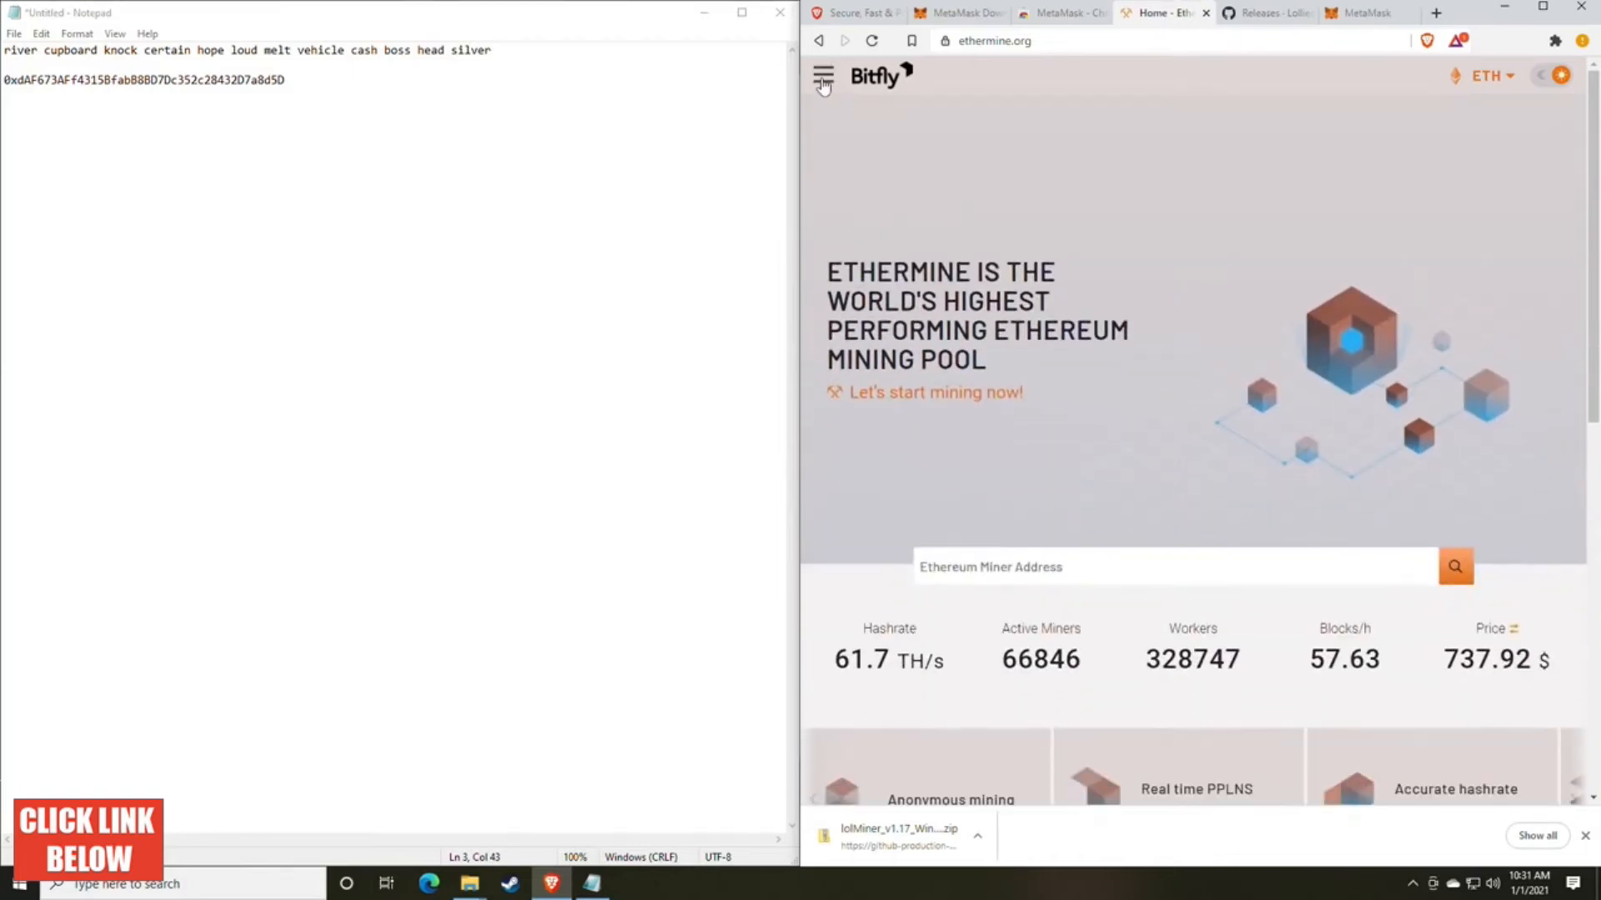
{"action": "left_click", "coordinate": [823, 79]}
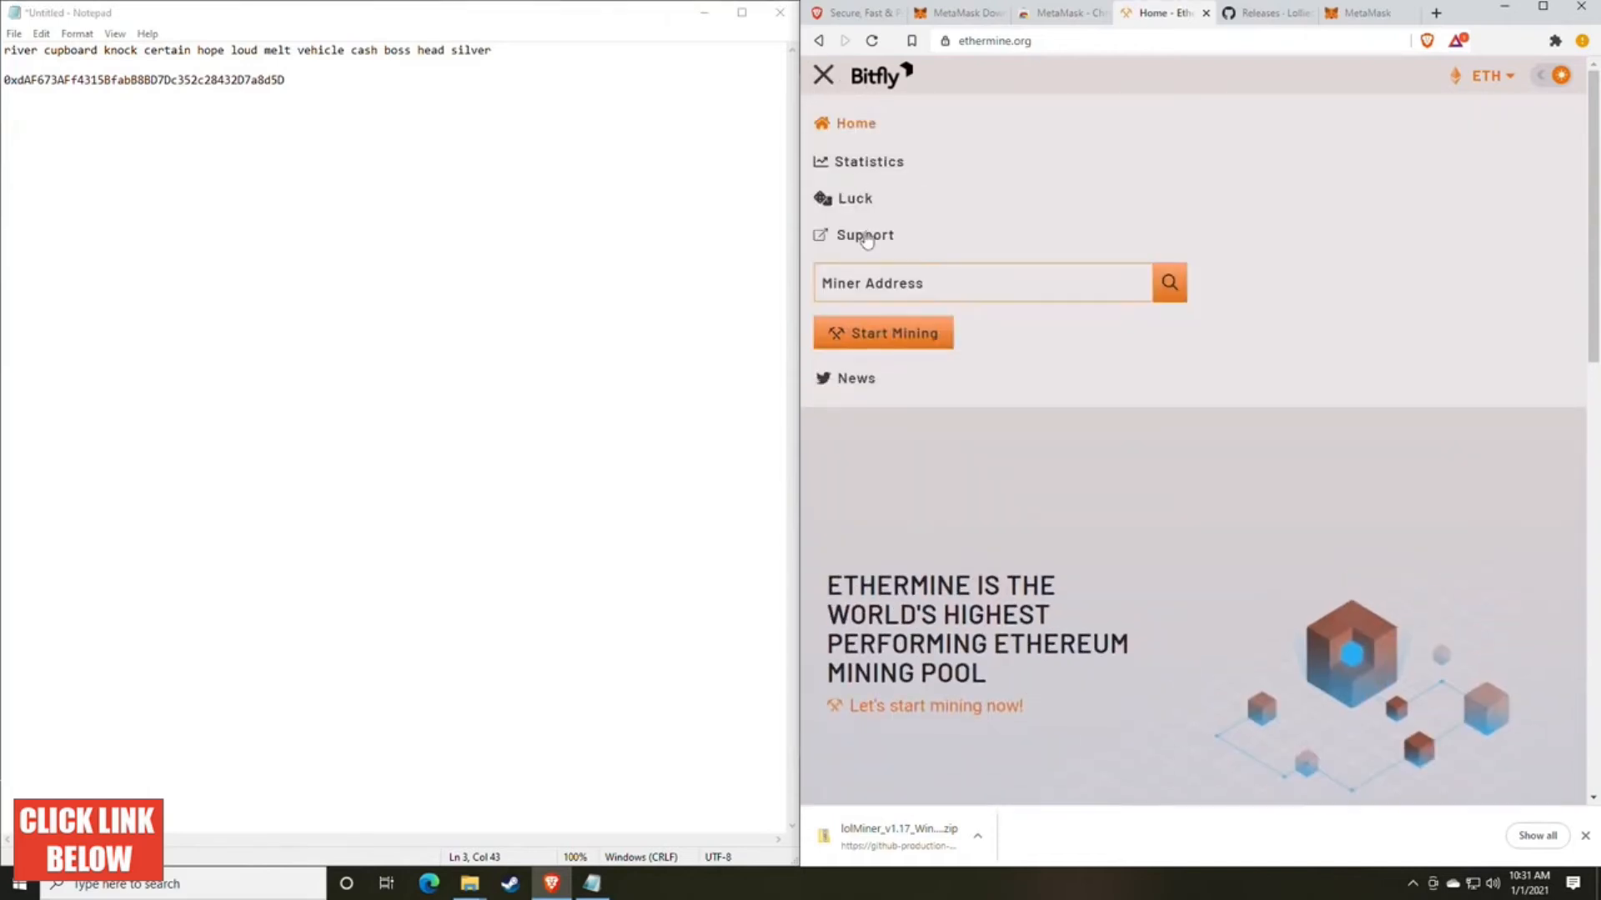
{"action": "left_click", "coordinate": [880, 334]}
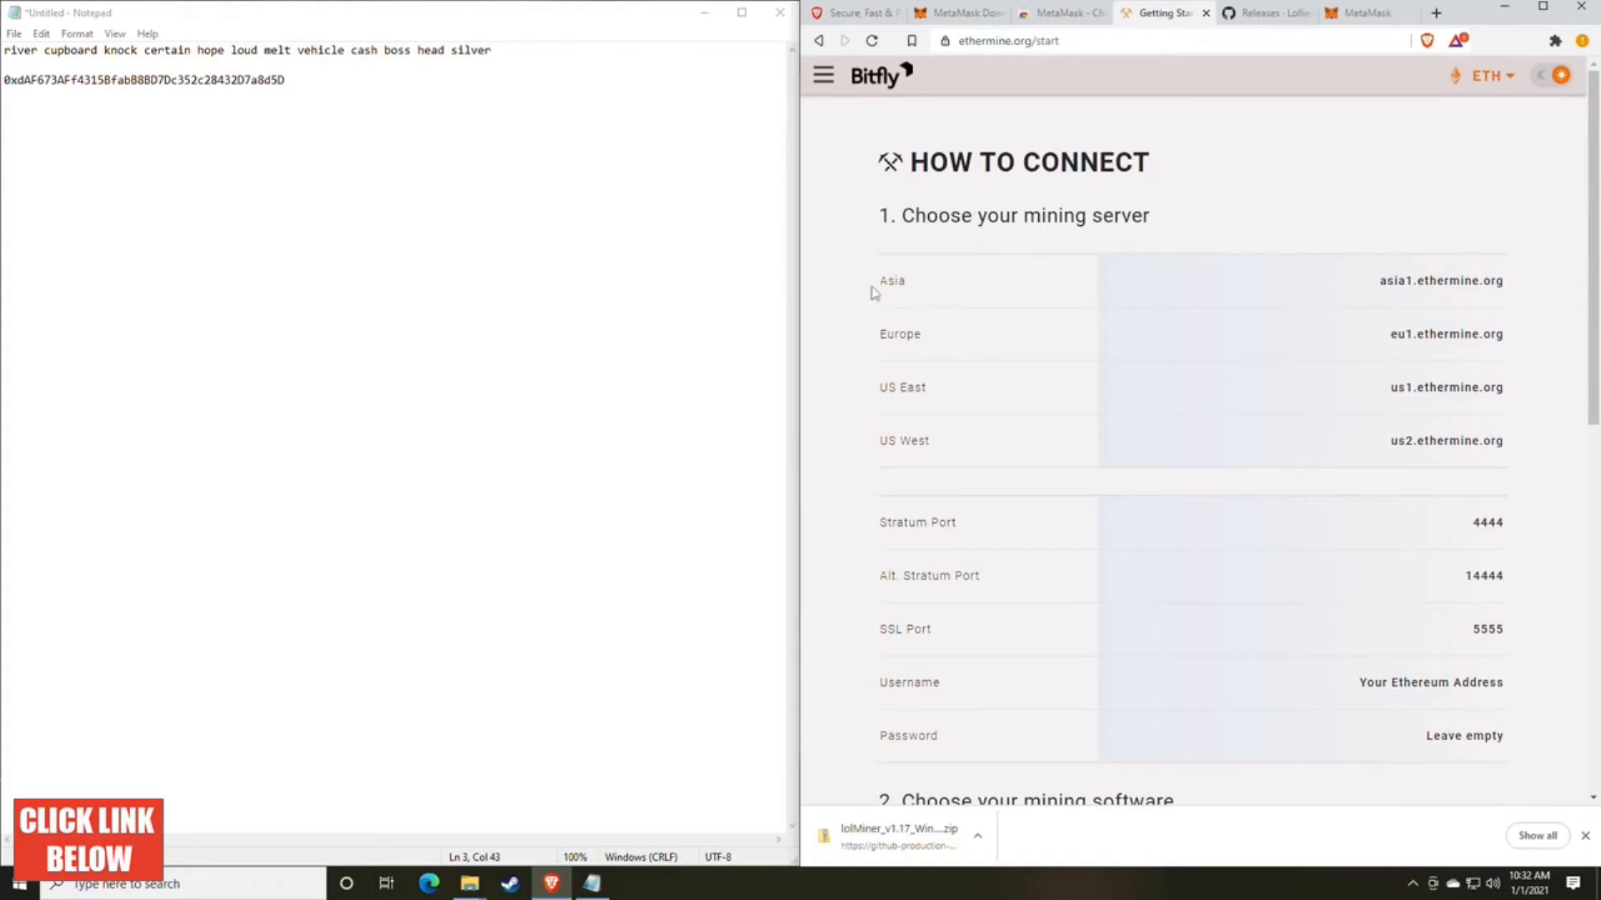
Step: Examine the regional mining servers, the stratum and SSL ports, and the username settings on Ethermine's How to Connect page
{"action": "left_click_drag", "start_coordinate": [877, 283], "coordinate": [996, 401]}
{"action": "left_click_drag", "start_coordinate": [897, 451], "coordinate": [979, 458]}
{"action": "left_click", "coordinate": [1027, 430]}
{"action": "scroll", "coordinate": [1036, 425], "scroll_direction": "down", "scroll_amount": 3}
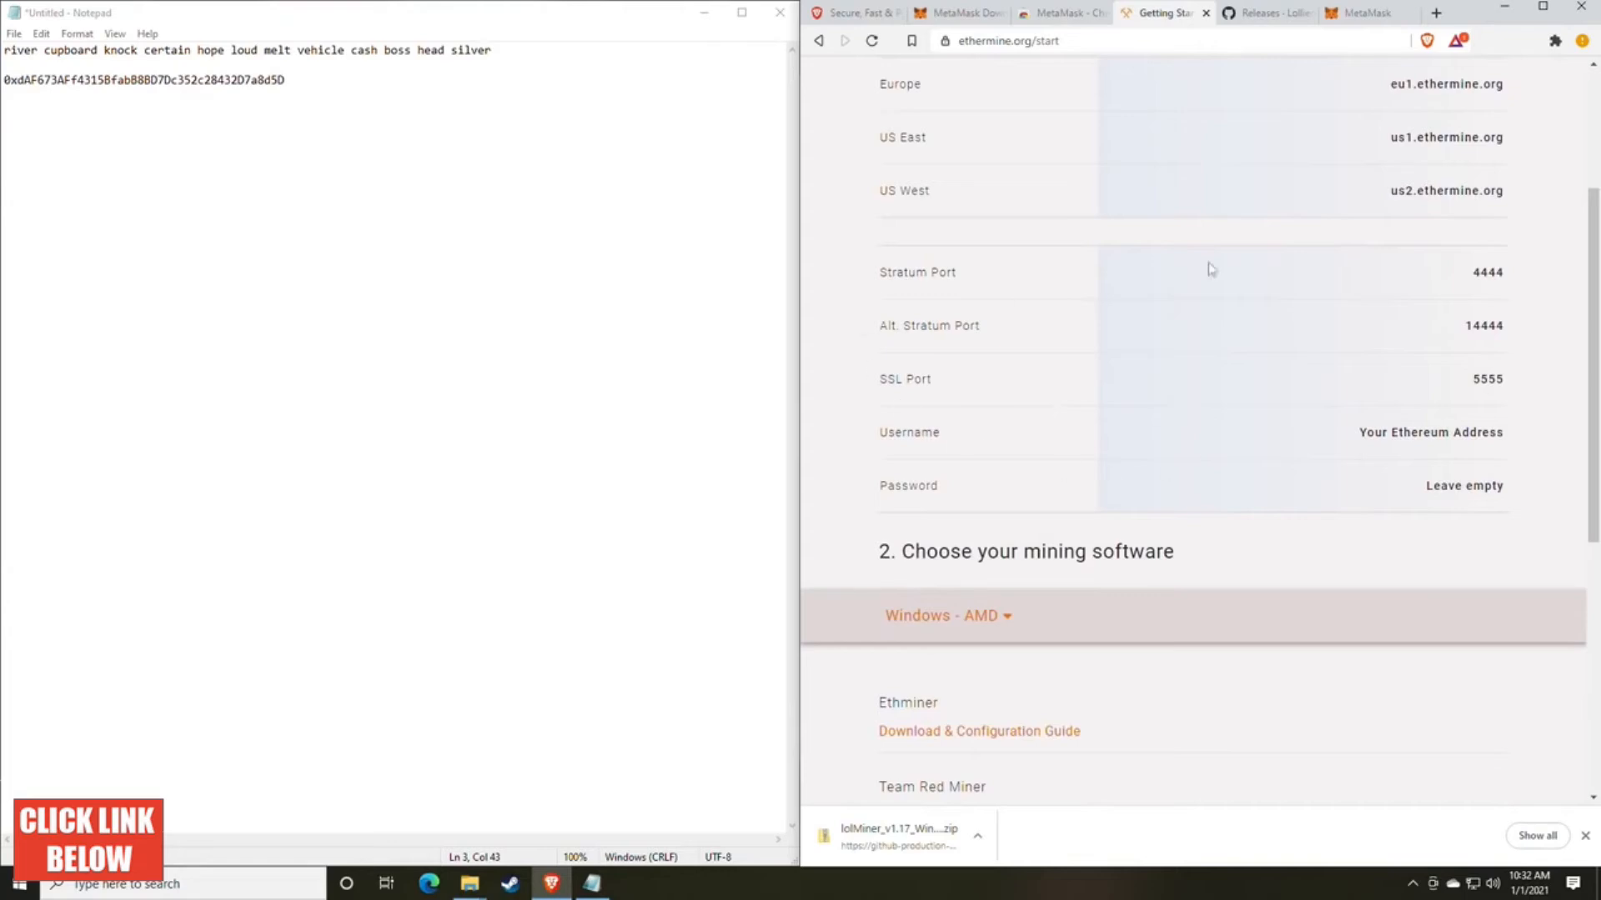
{"action": "left_click_drag", "start_coordinate": [1515, 378], "coordinate": [1518, 339]}
{"action": "left_click", "coordinate": [1446, 389]}
{"action": "left_click_drag", "start_coordinate": [1516, 276], "coordinate": [1413, 279]}
{"action": "left_click", "coordinate": [1277, 412]}
Step: Bring the lolMiner 1.17 folder forward, point out mine_eth.bat and mine_eth_4G.bat, and select mine_eth.bat
{"action": "mouse_move", "coordinate": [469, 883]}
{"action": "left_click", "coordinate": [529, 811]}
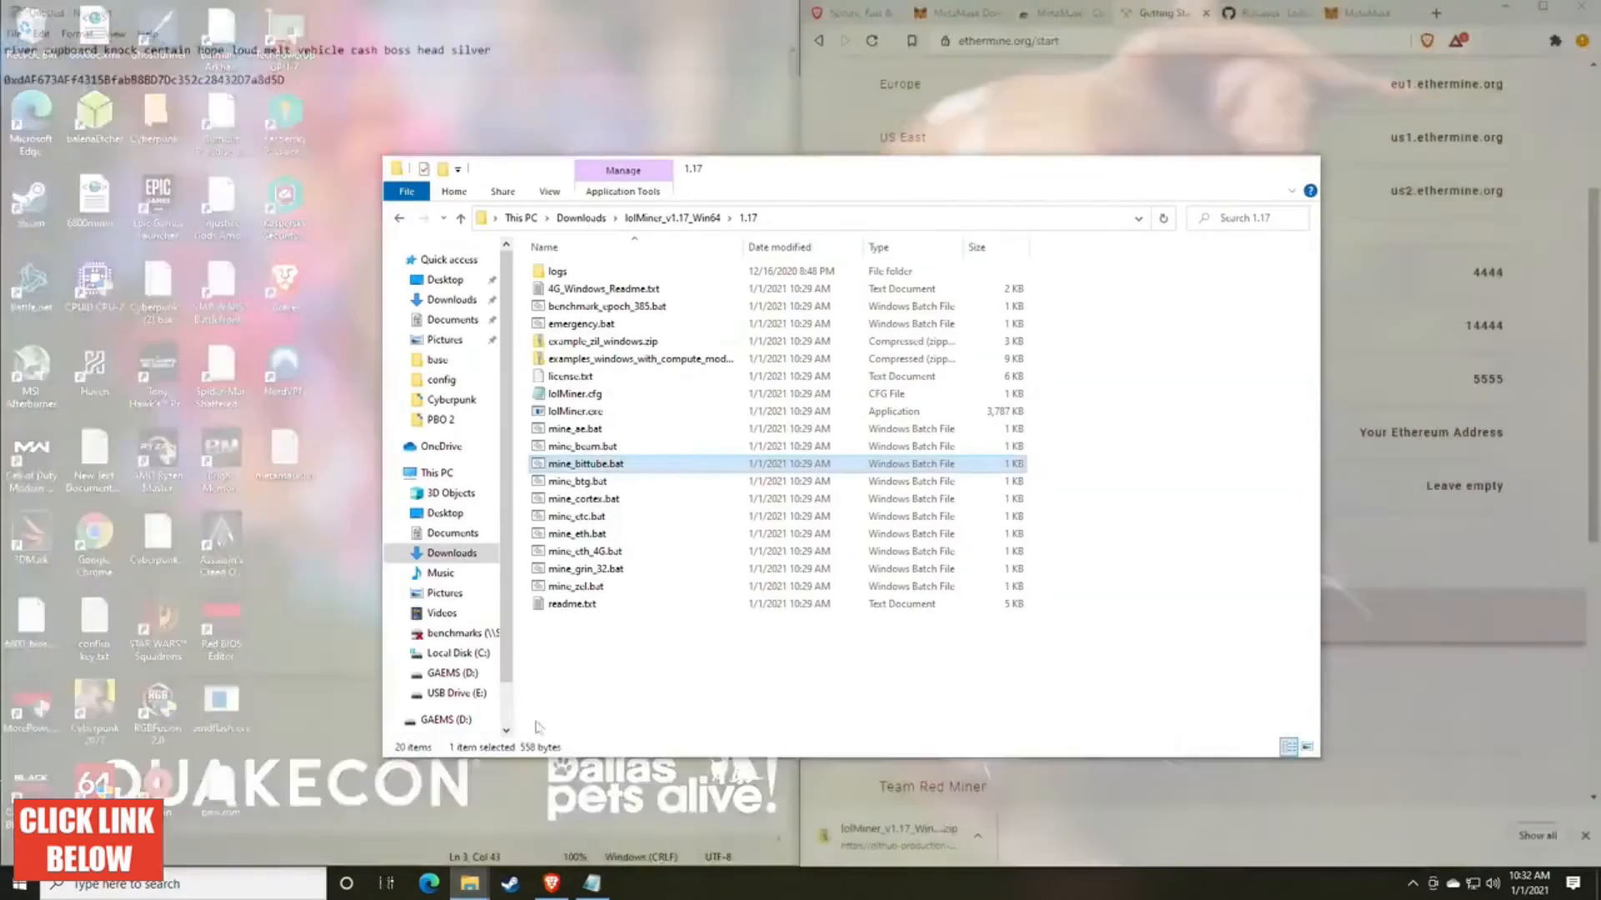
{"action": "left_click_drag", "start_coordinate": [757, 172], "coordinate": [915, 98]}
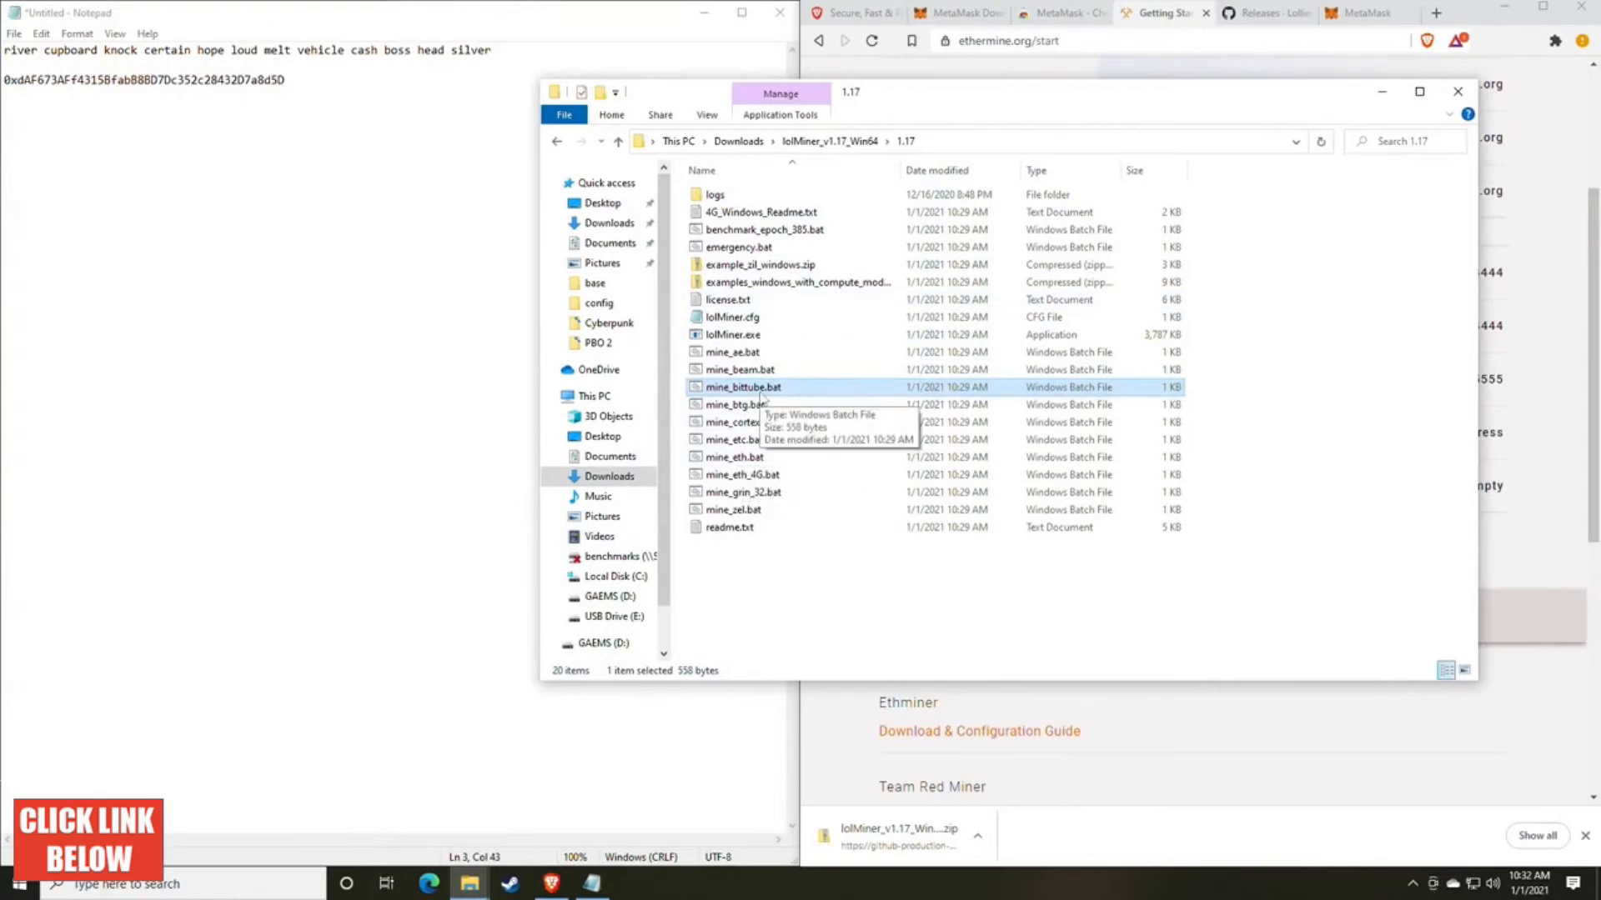
{"action": "left_click", "coordinate": [765, 458]}
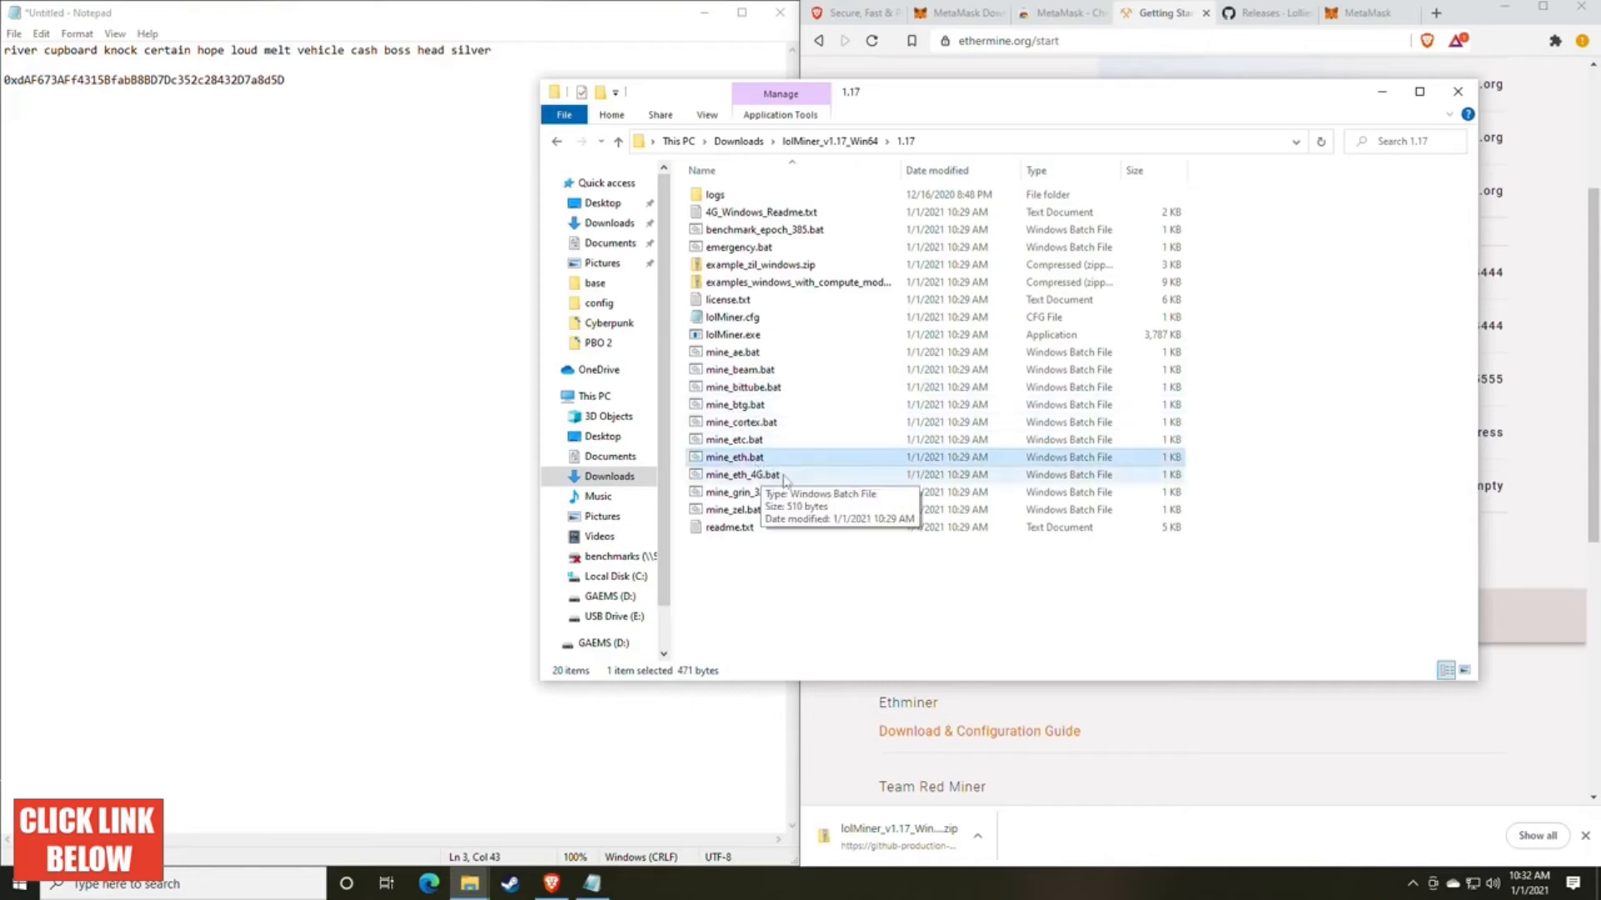
{"action": "left_click", "coordinate": [743, 480]}
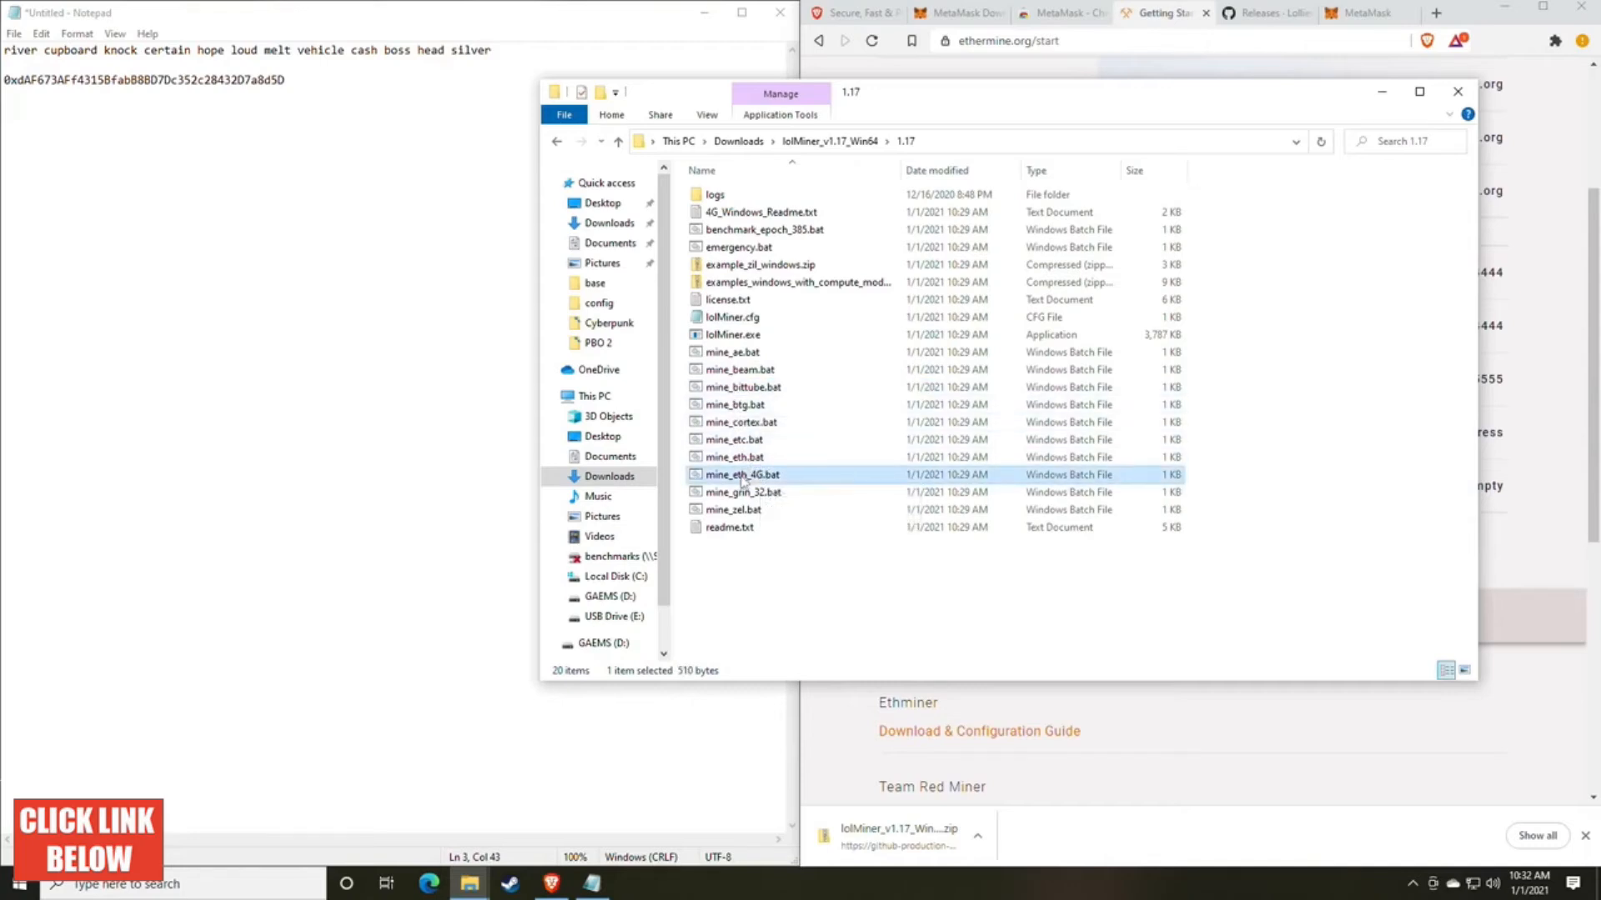
{"action": "left_click", "coordinate": [740, 459]}
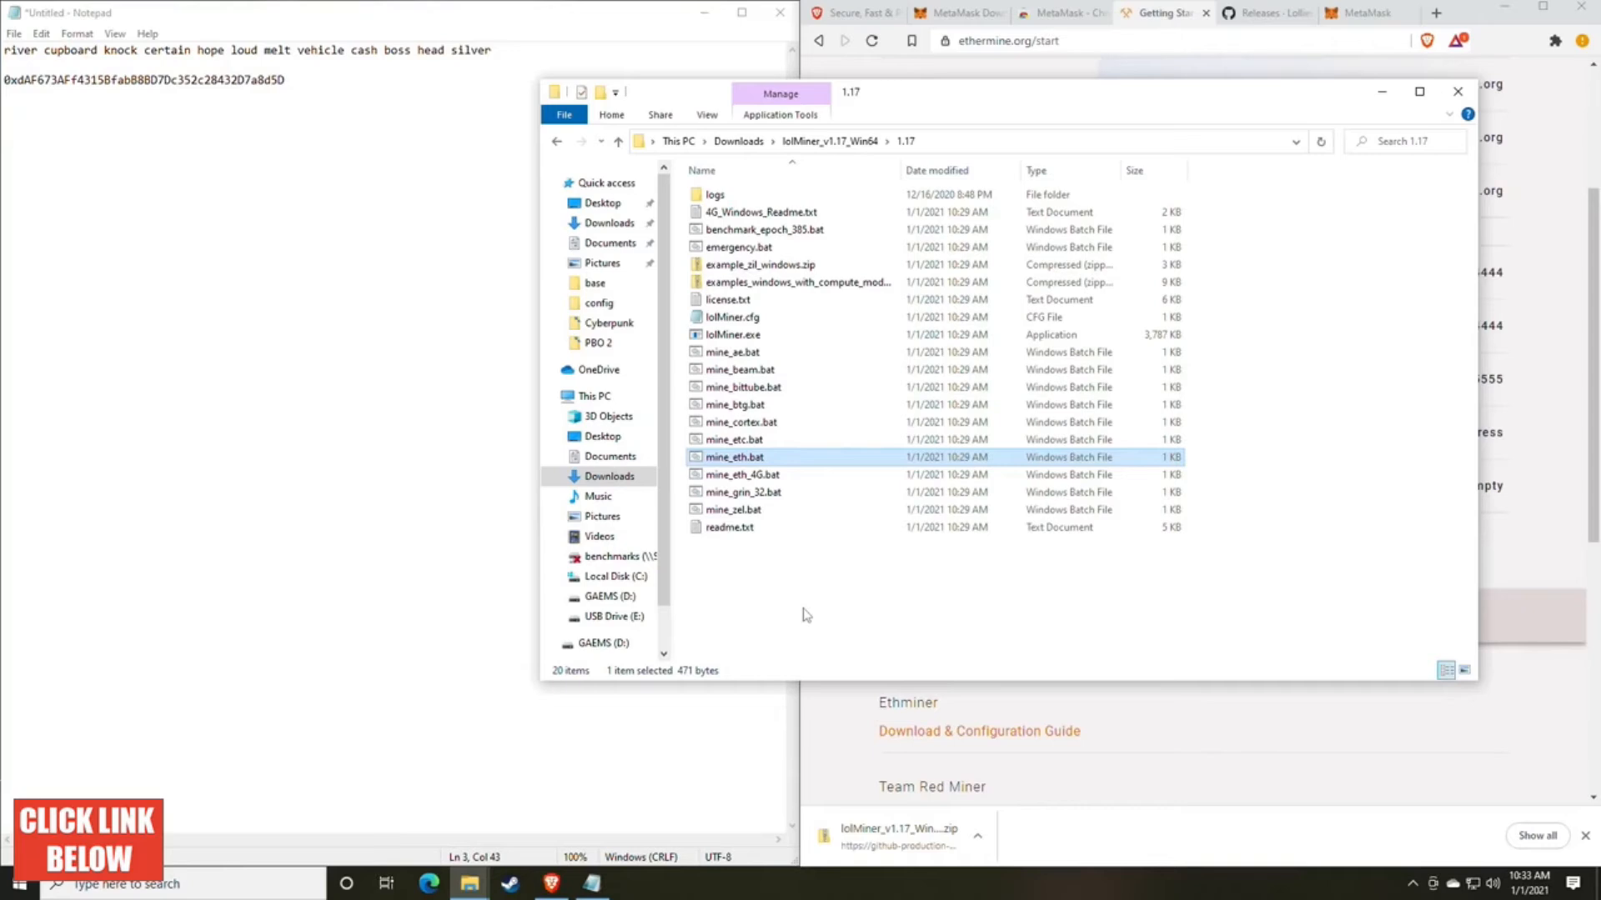
{"action": "right_click", "coordinate": [731, 477]}
{"action": "left_click", "coordinate": [730, 482]}
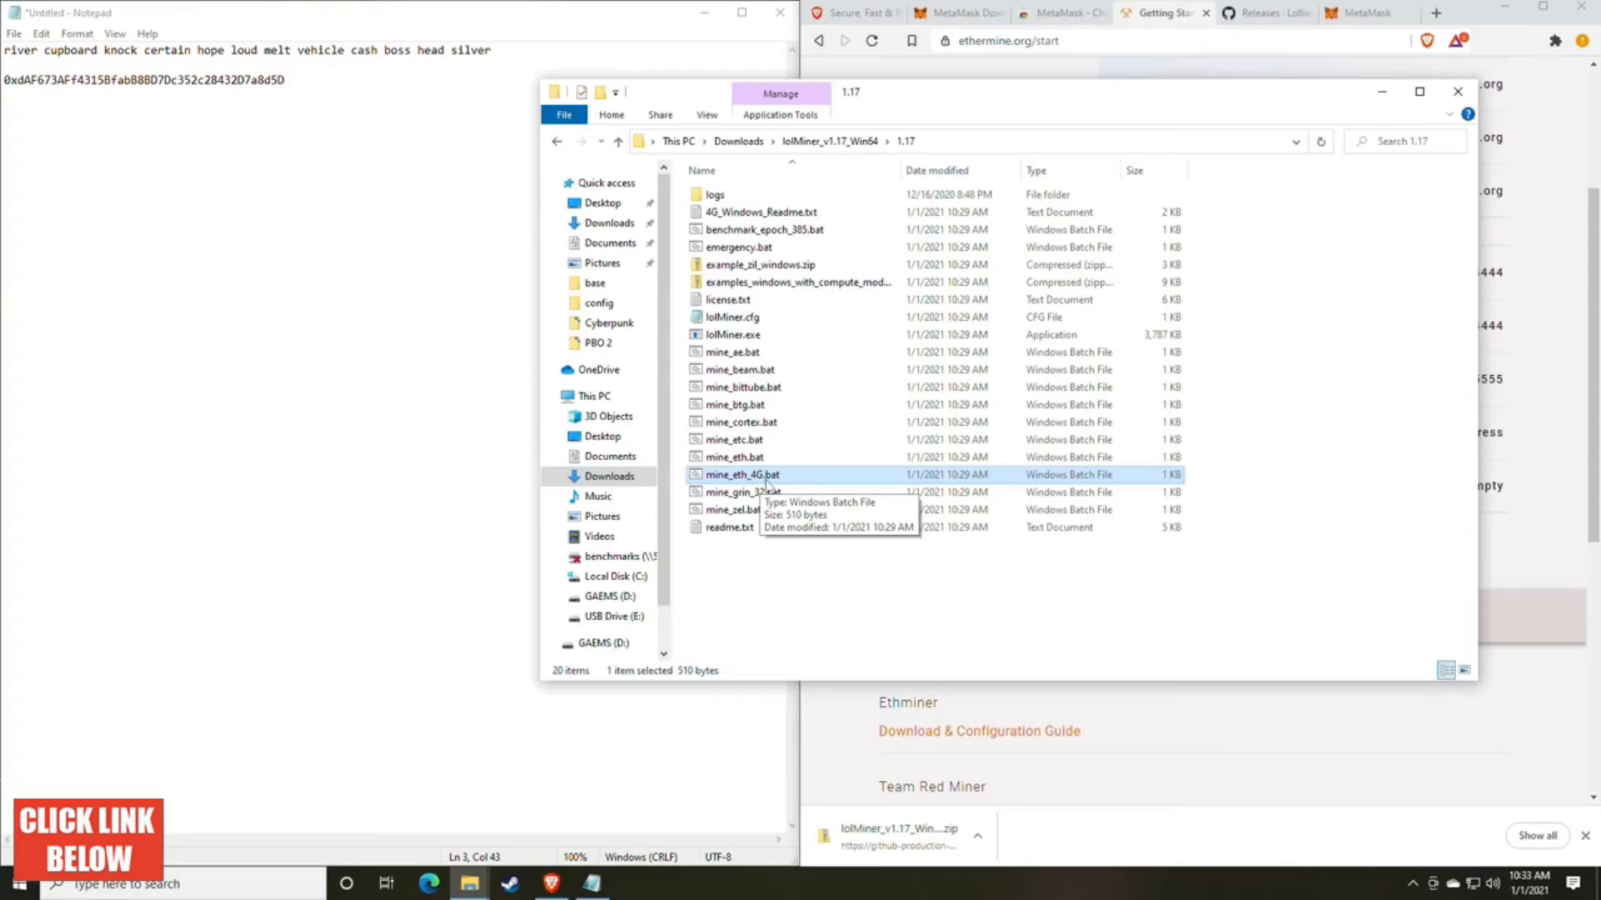
{"action": "left_click", "coordinate": [722, 459]}
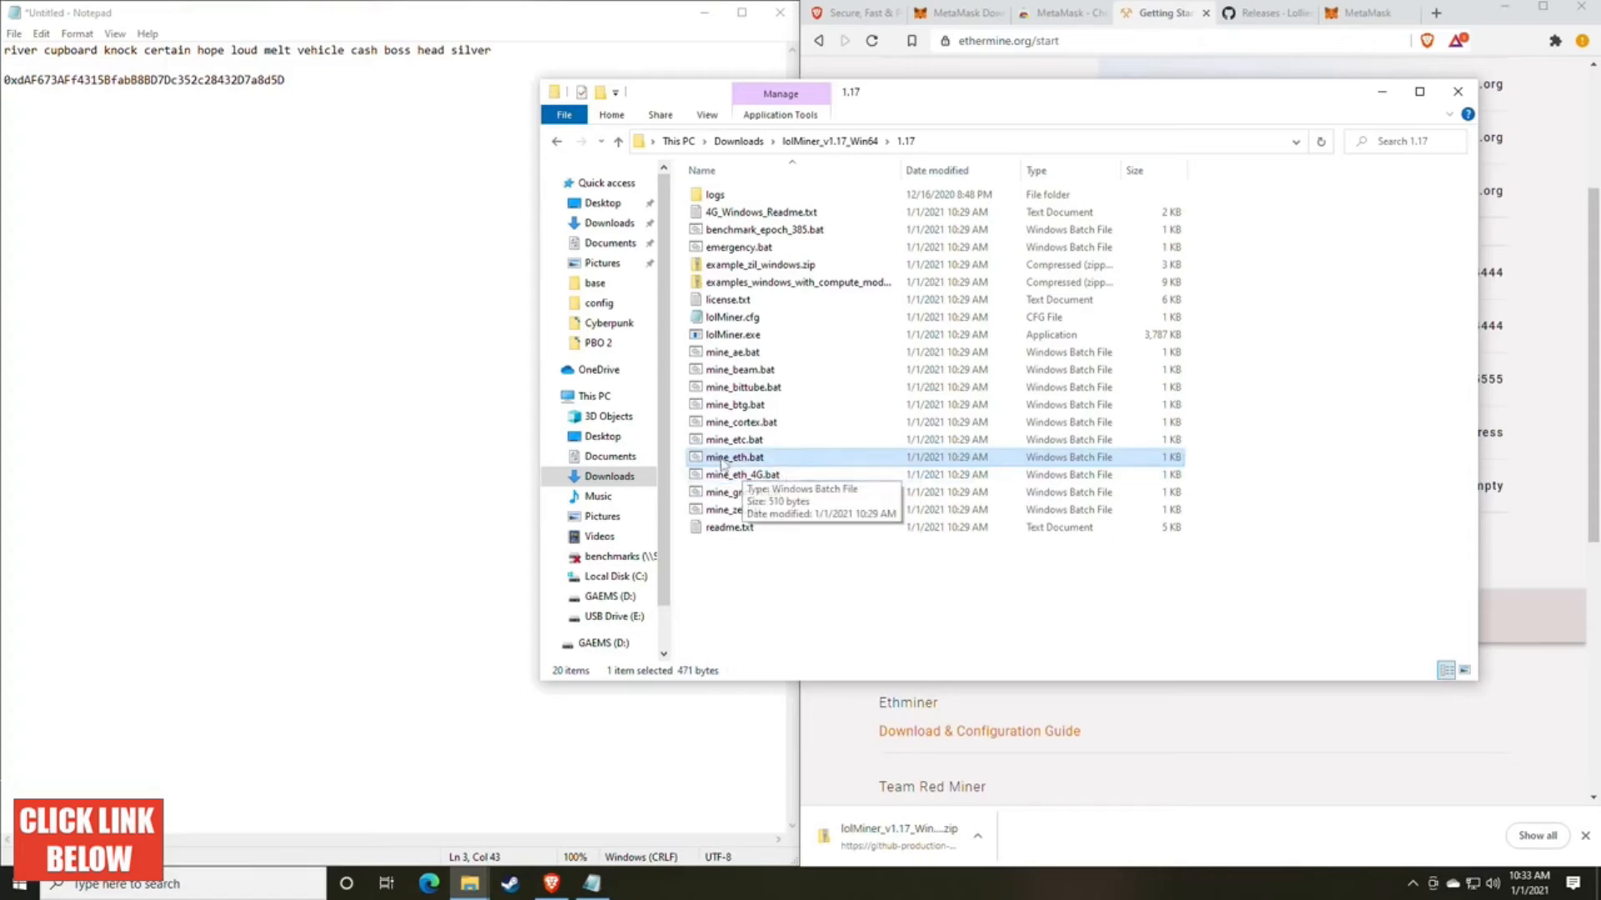
Step: Open mine_eth.bat for editing in Notepad, bypass the SmartScreen block, and move its window clear of the browser page
{"action": "right_click", "coordinate": [764, 457]}
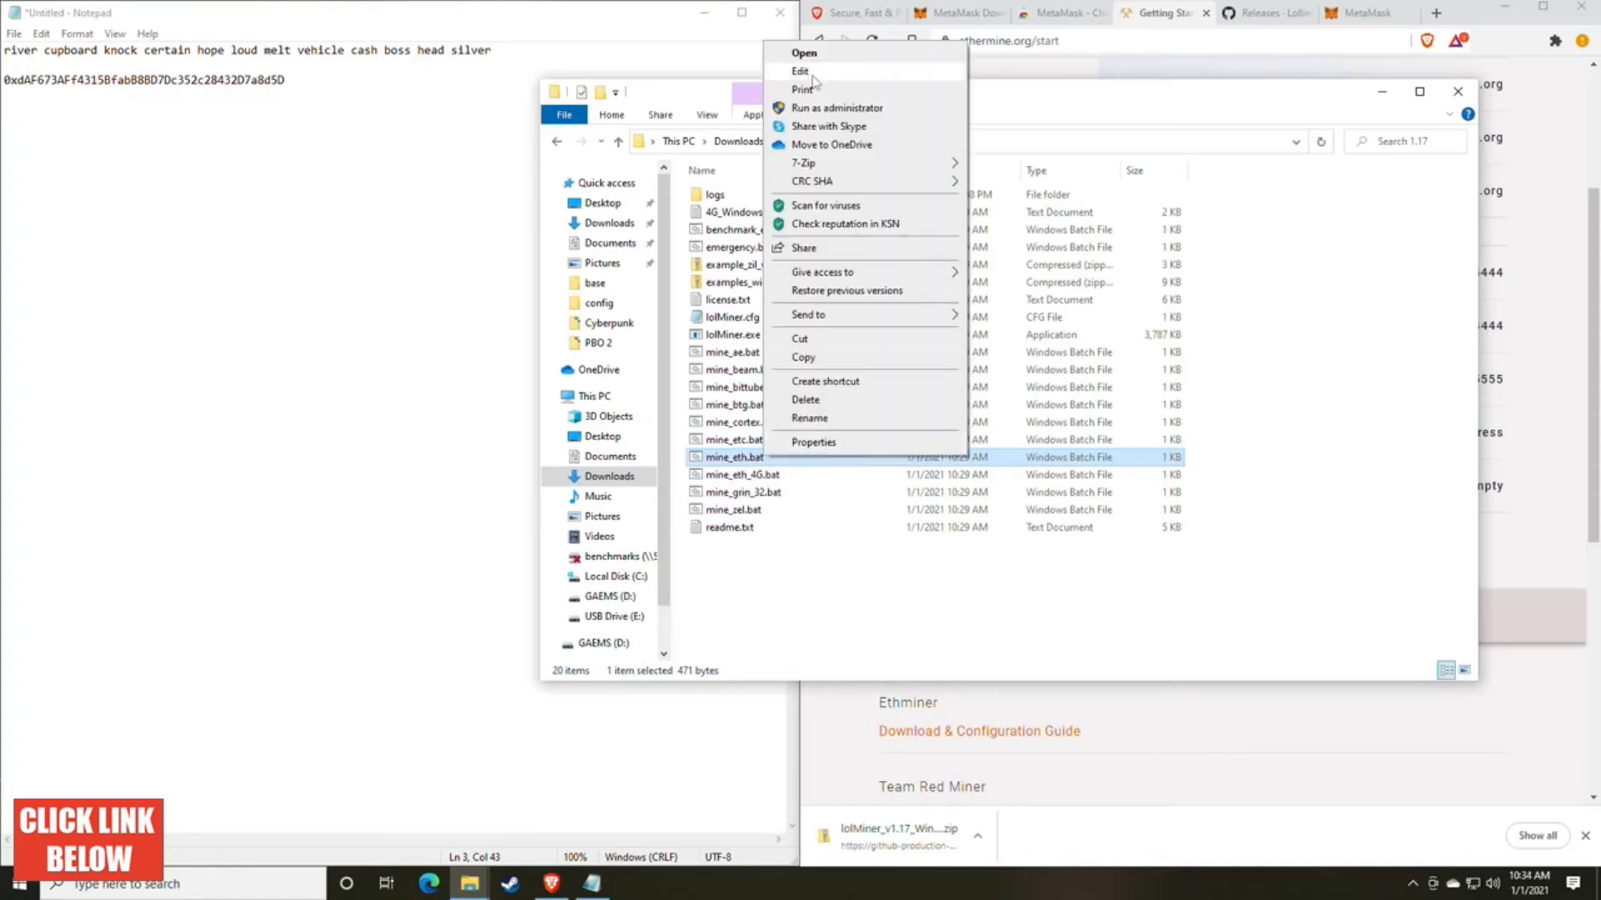
{"action": "left_click", "coordinate": [803, 53]}
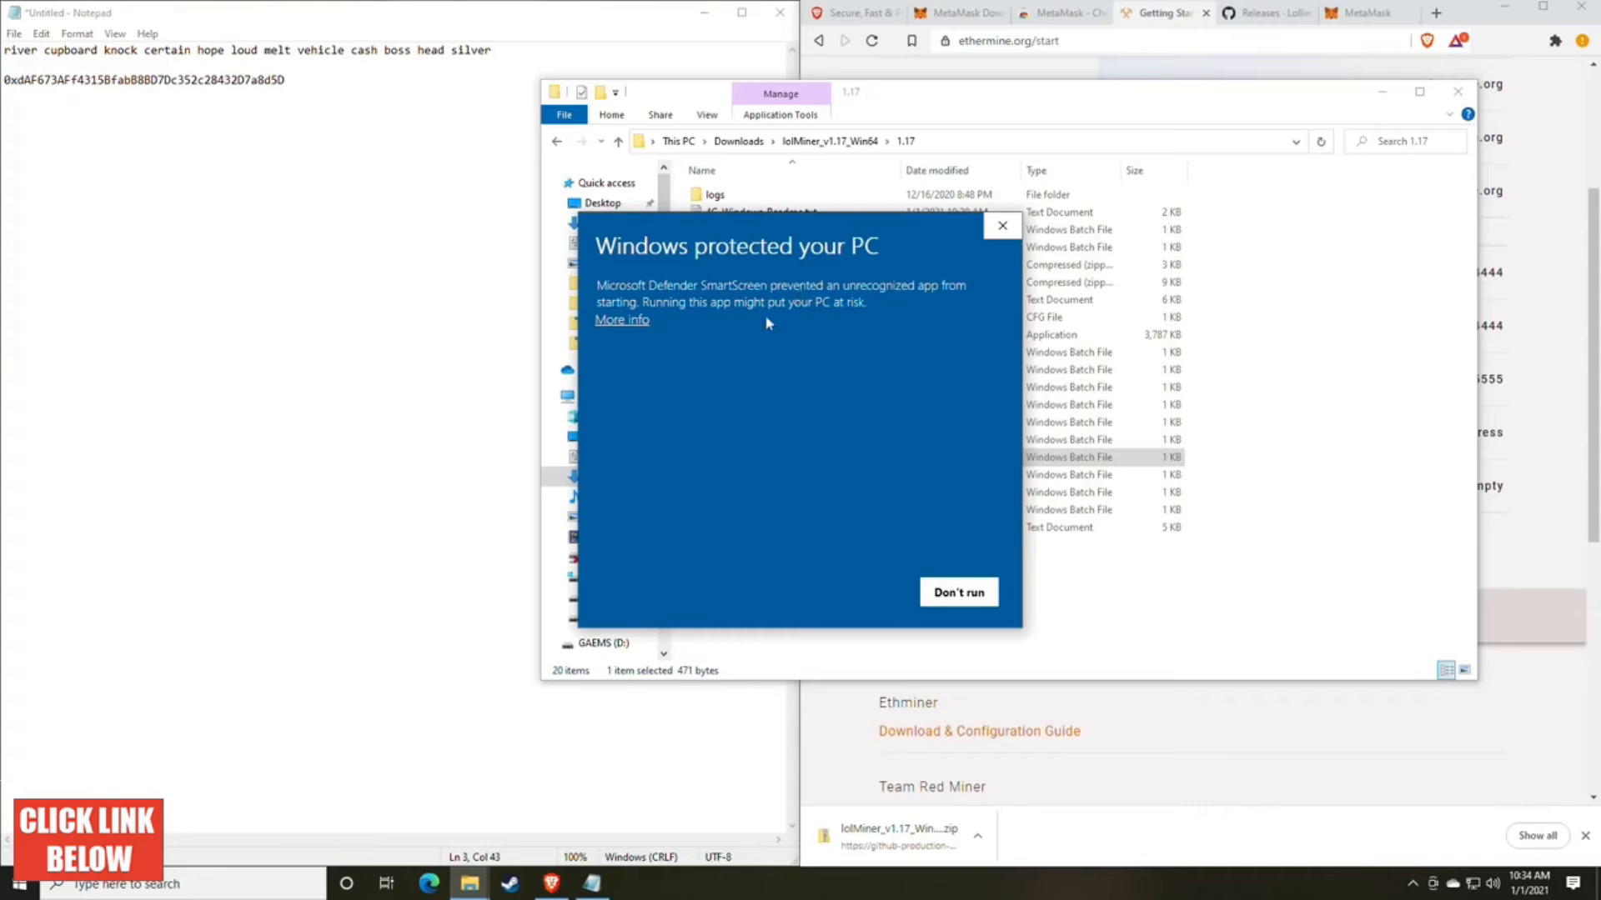
{"action": "left_click", "coordinate": [629, 323]}
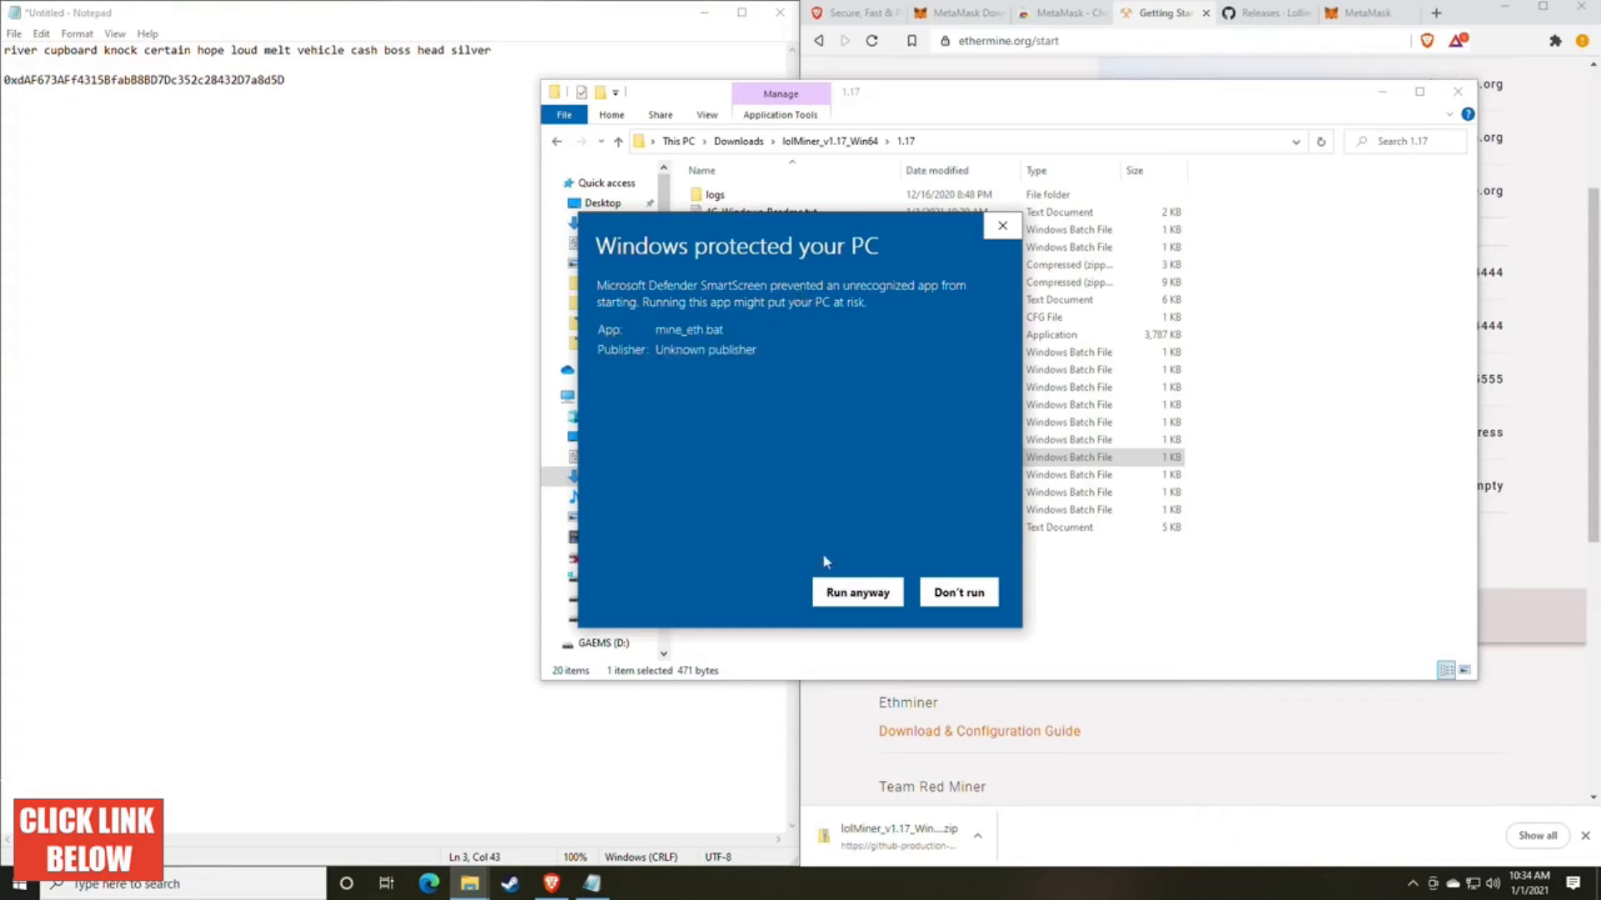
{"action": "left_click", "coordinate": [855, 592]}
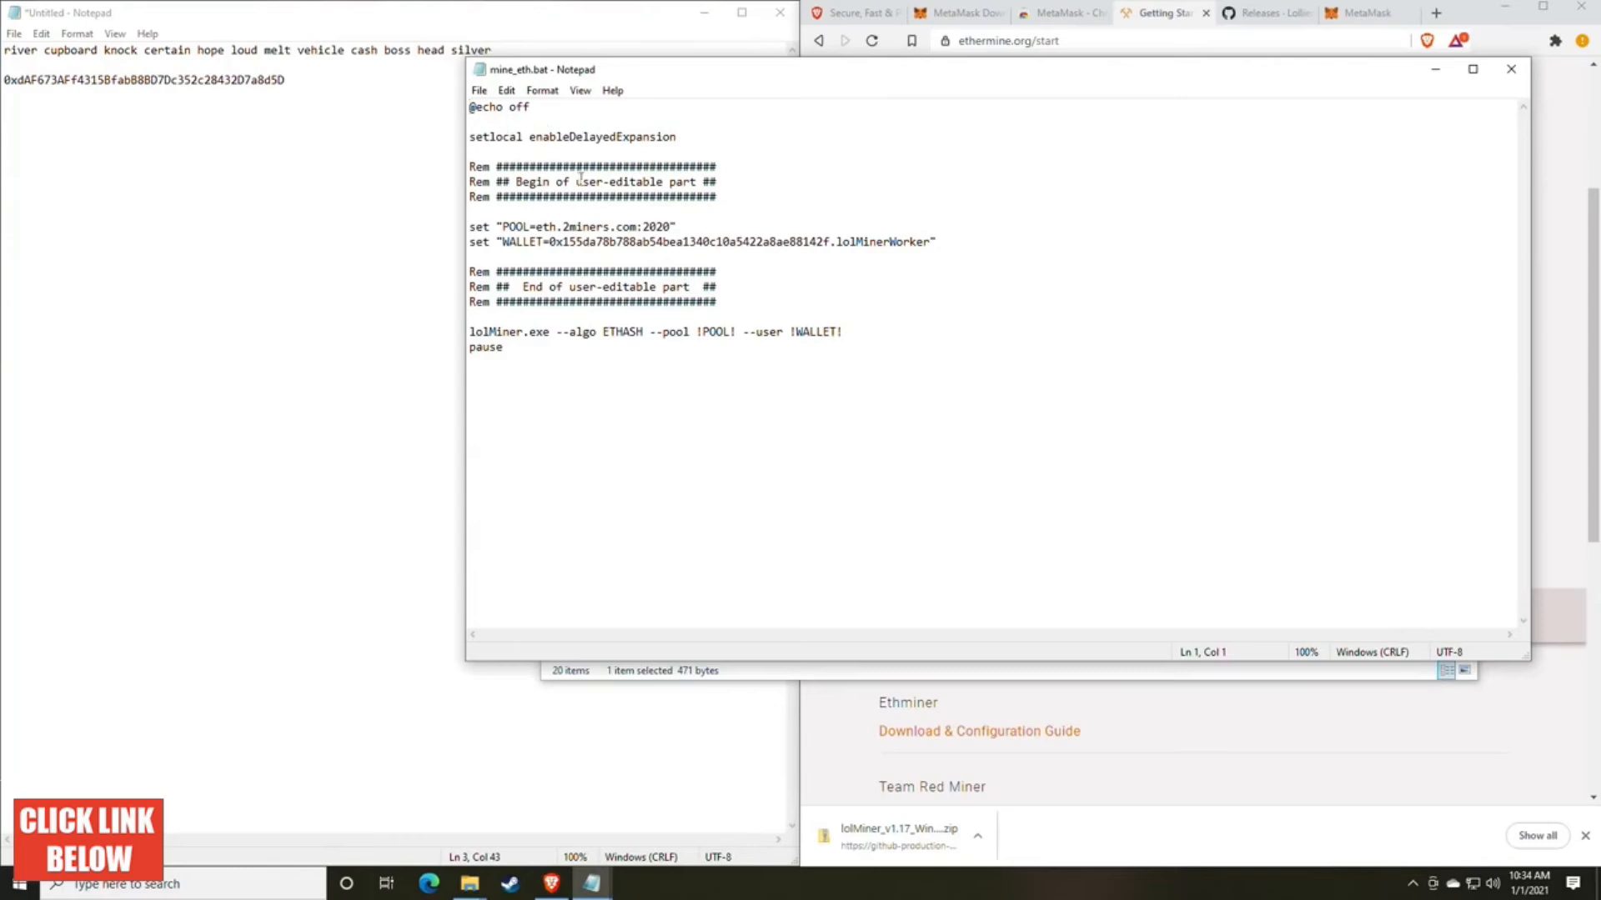
{"action": "left_click_drag", "start_coordinate": [757, 68], "coordinate": [584, 62]}
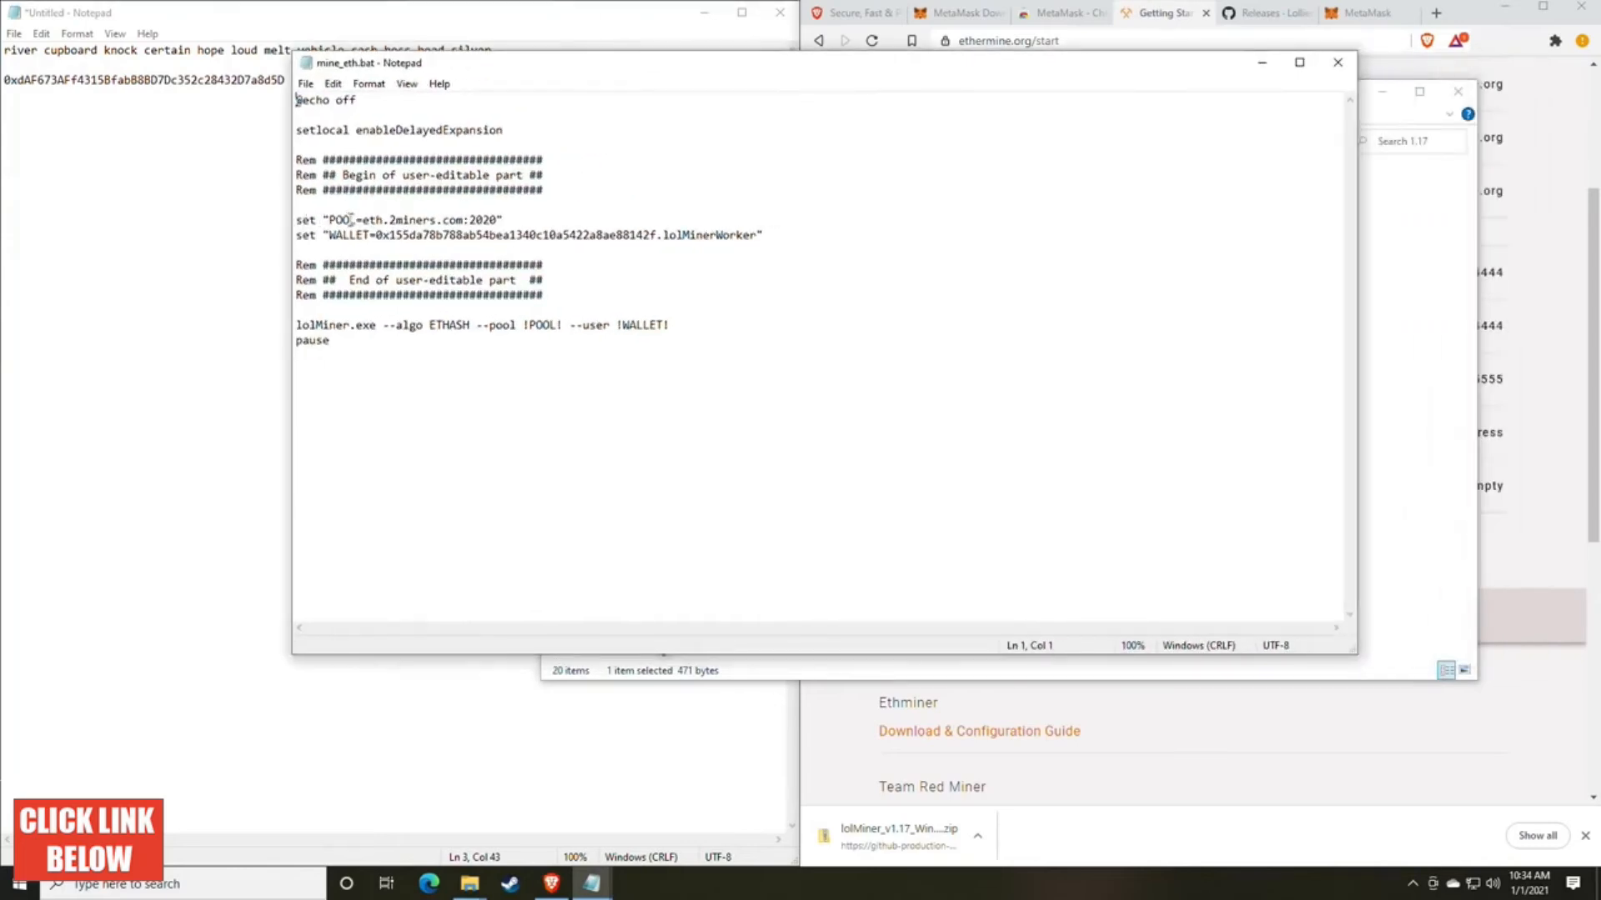
{"action": "left_click_drag", "start_coordinate": [538, 65], "coordinate": [349, 60]}
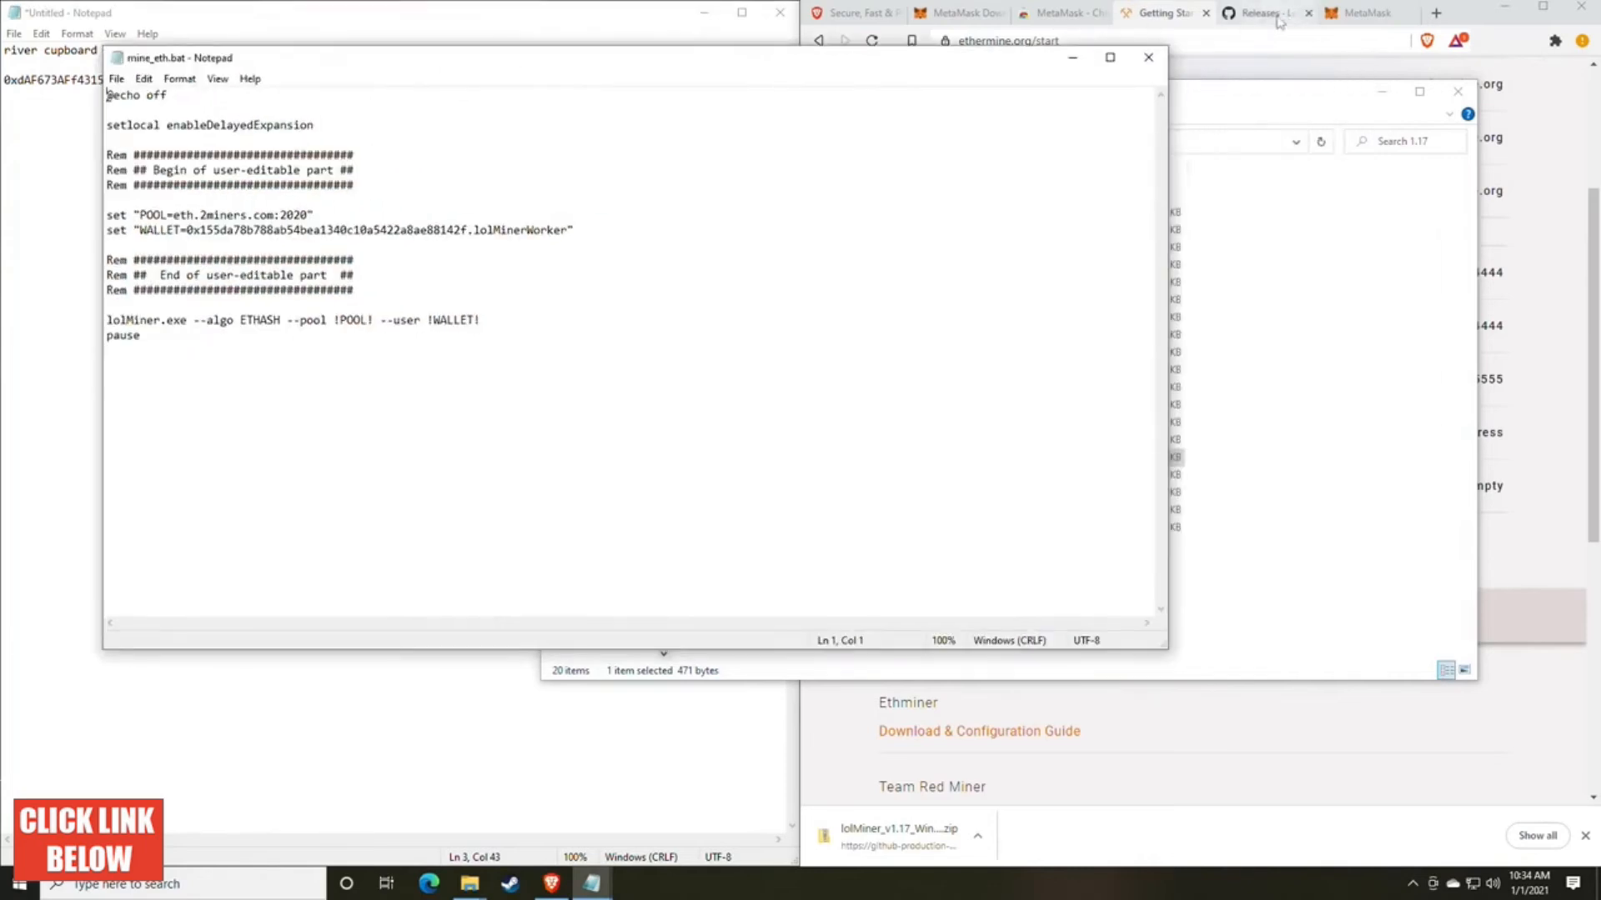
Step: Copy the US East server us1.ethermine.org from Ethermine's connection page and substitute it for the POOL host in mine_eth.bat
{"action": "left_click", "coordinate": [1163, 13]}
{"action": "scroll", "coordinate": [1115, 336], "scroll_direction": "up", "scroll_amount": 2}
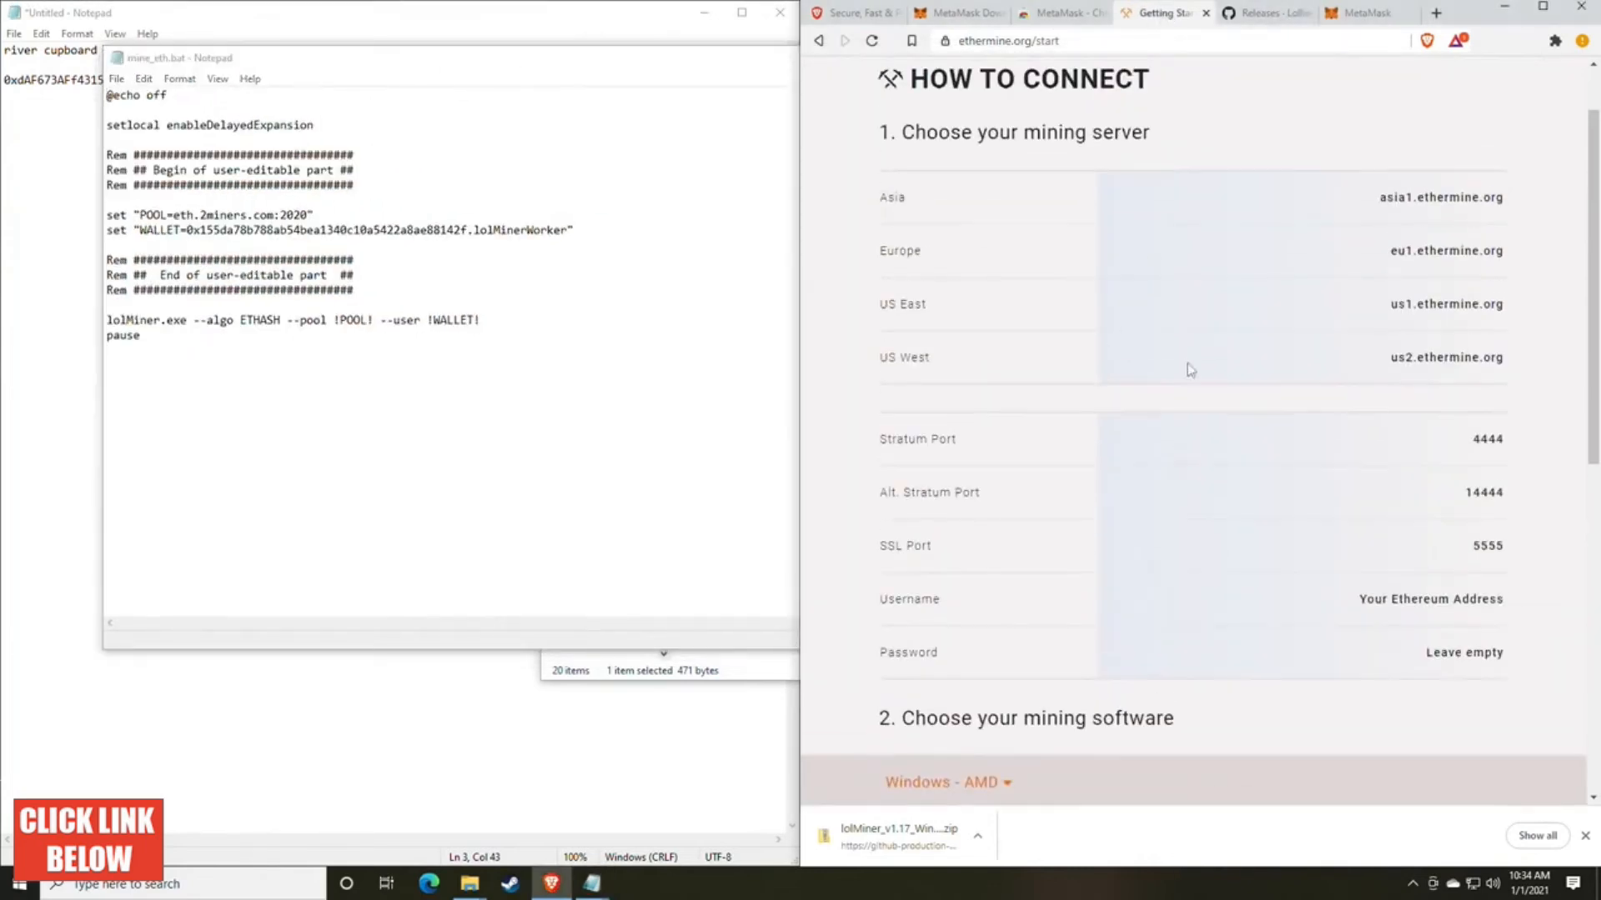
{"action": "scroll", "coordinate": [1109, 346], "scroll_direction": "up", "scroll_amount": 1}
{"action": "scroll", "coordinate": [1109, 347], "scroll_direction": "down", "scroll_amount": 1}
{"action": "mouse_move", "coordinate": [1506, 310]}
{"action": "left_mouse_down"}
{"action": "mouse_move", "coordinate": [1381, 306]}
{"action": "mouse_move", "coordinate": [1502, 303]}
{"action": "left_mouse_up"}
{"action": "key", "text": "ctrl+c"}
{"action": "left_click", "coordinate": [1396, 307]}
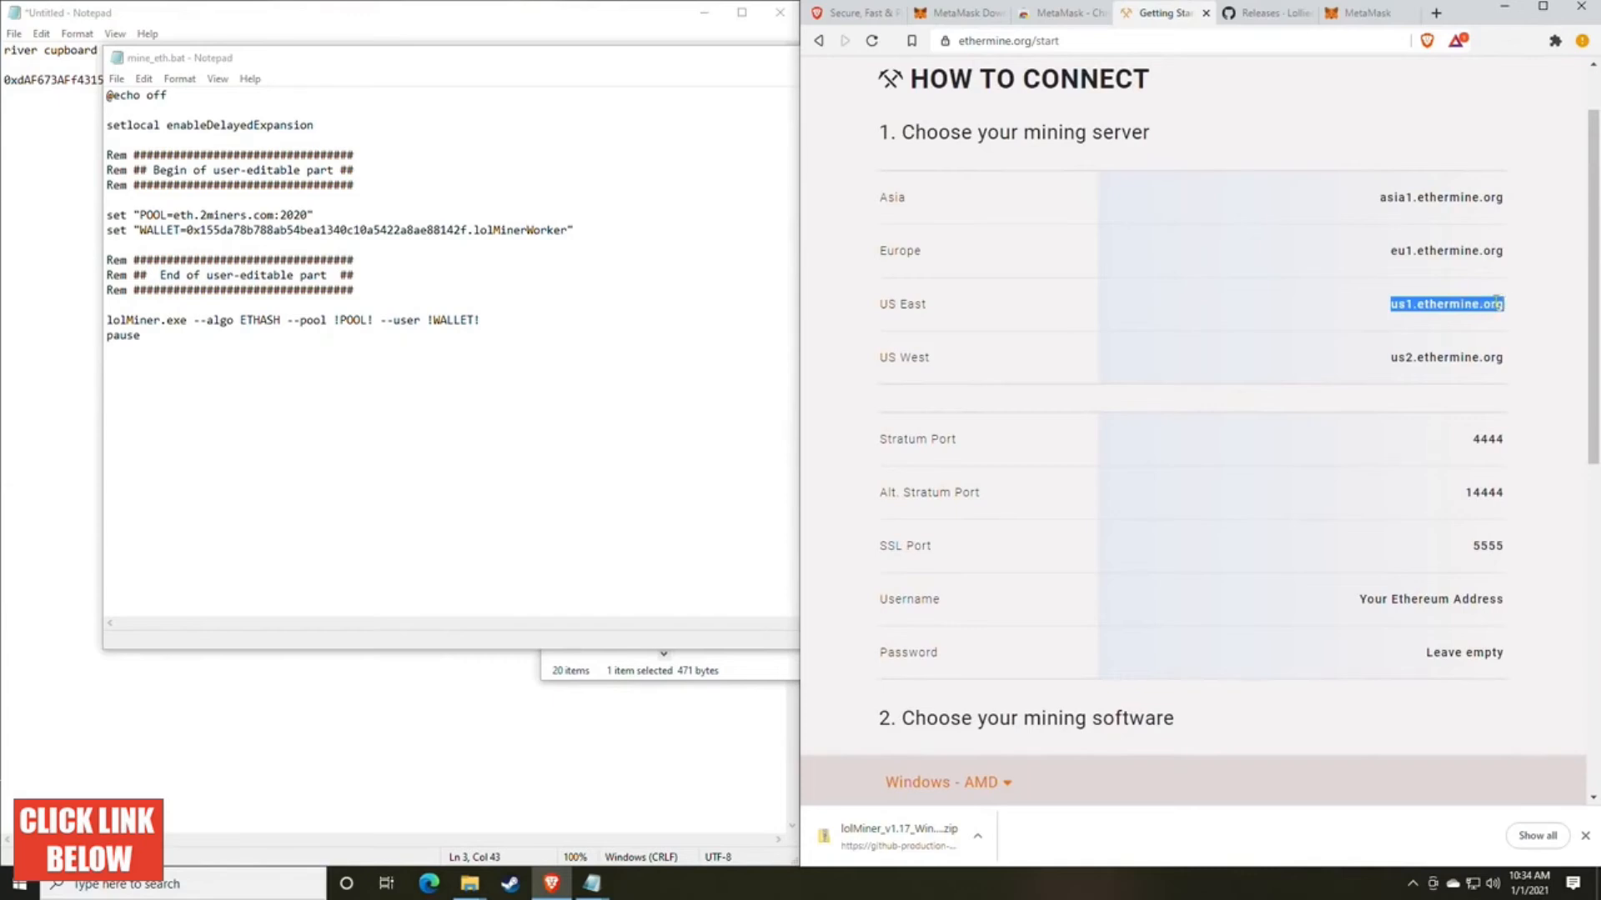
{"action": "left_click", "coordinate": [270, 231]}
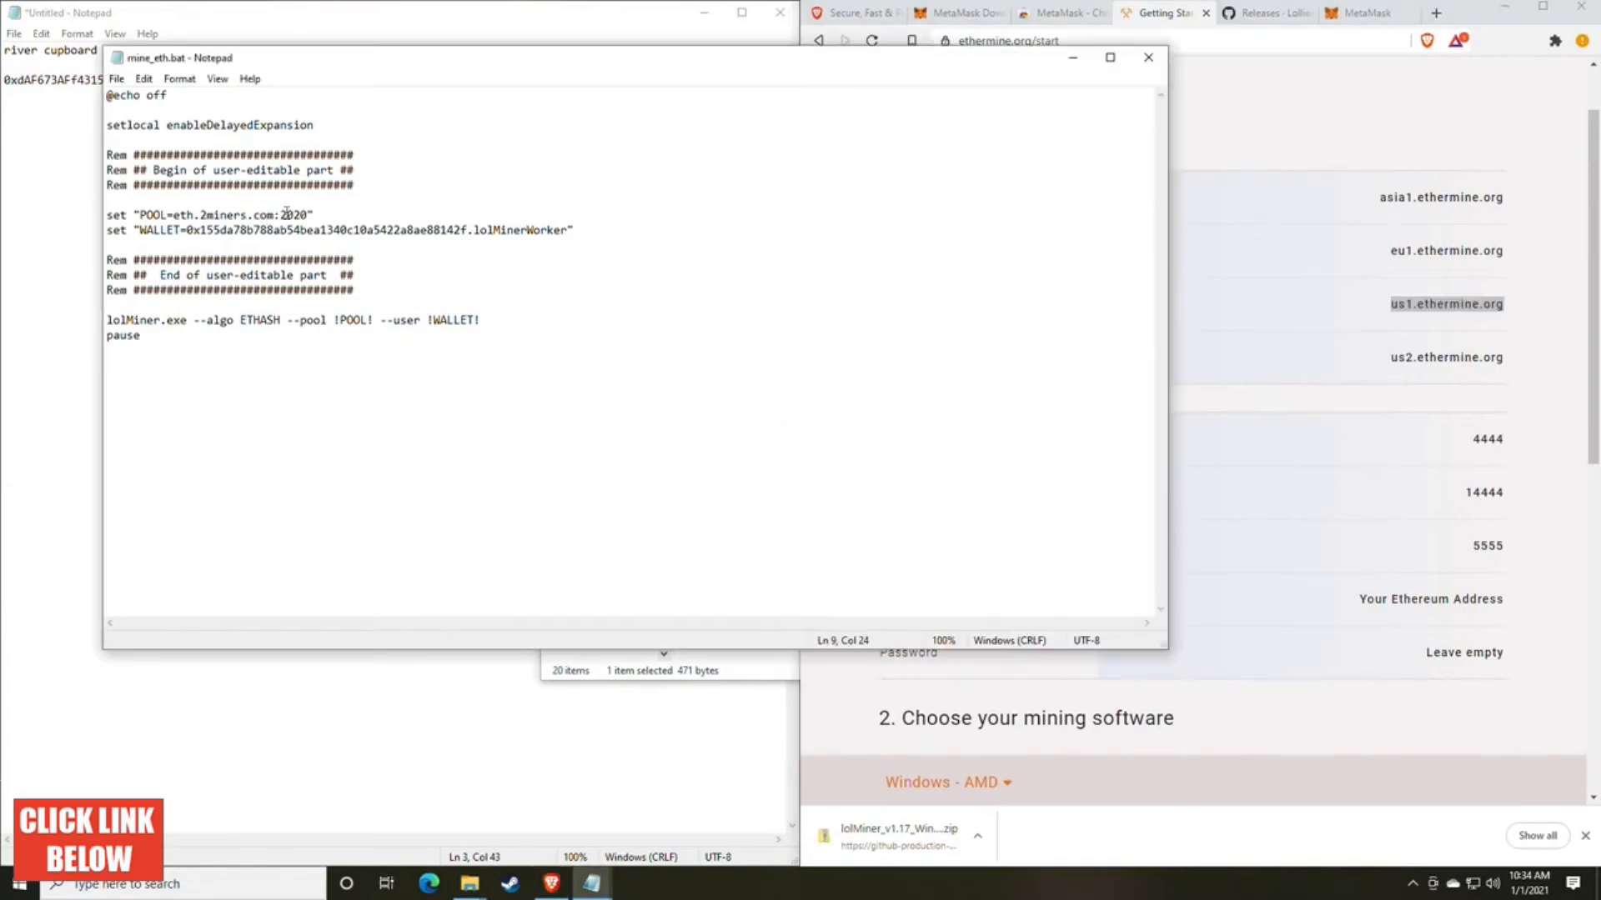
{"action": "left_click_drag", "start_coordinate": [274, 215], "coordinate": [174, 215]}
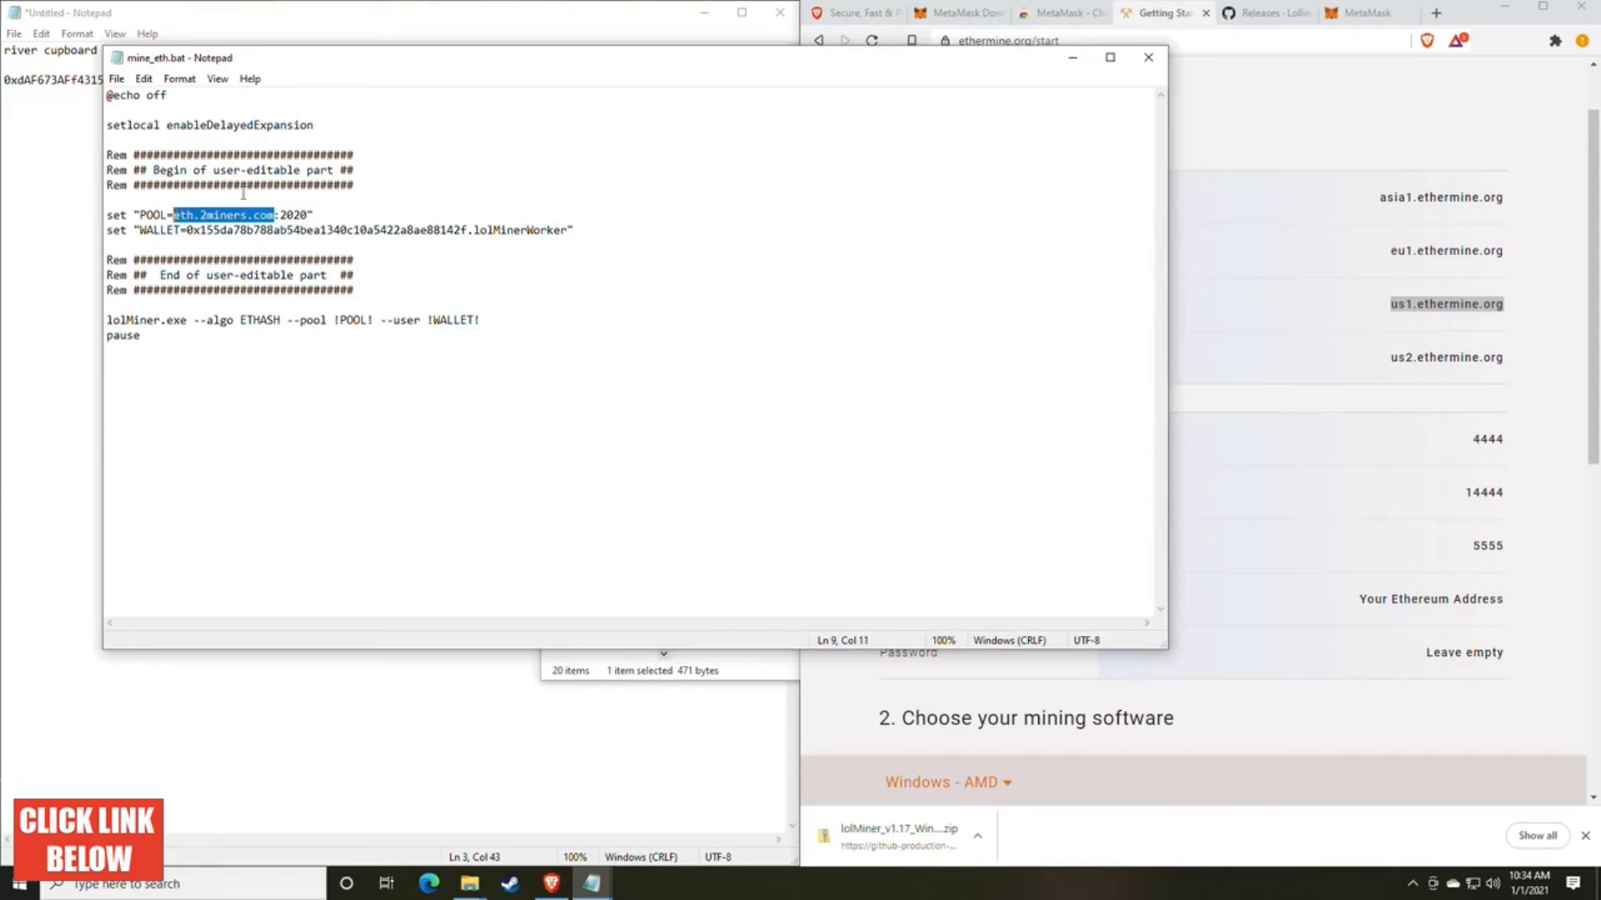
{"action": "key", "text": "ctrl+v"}
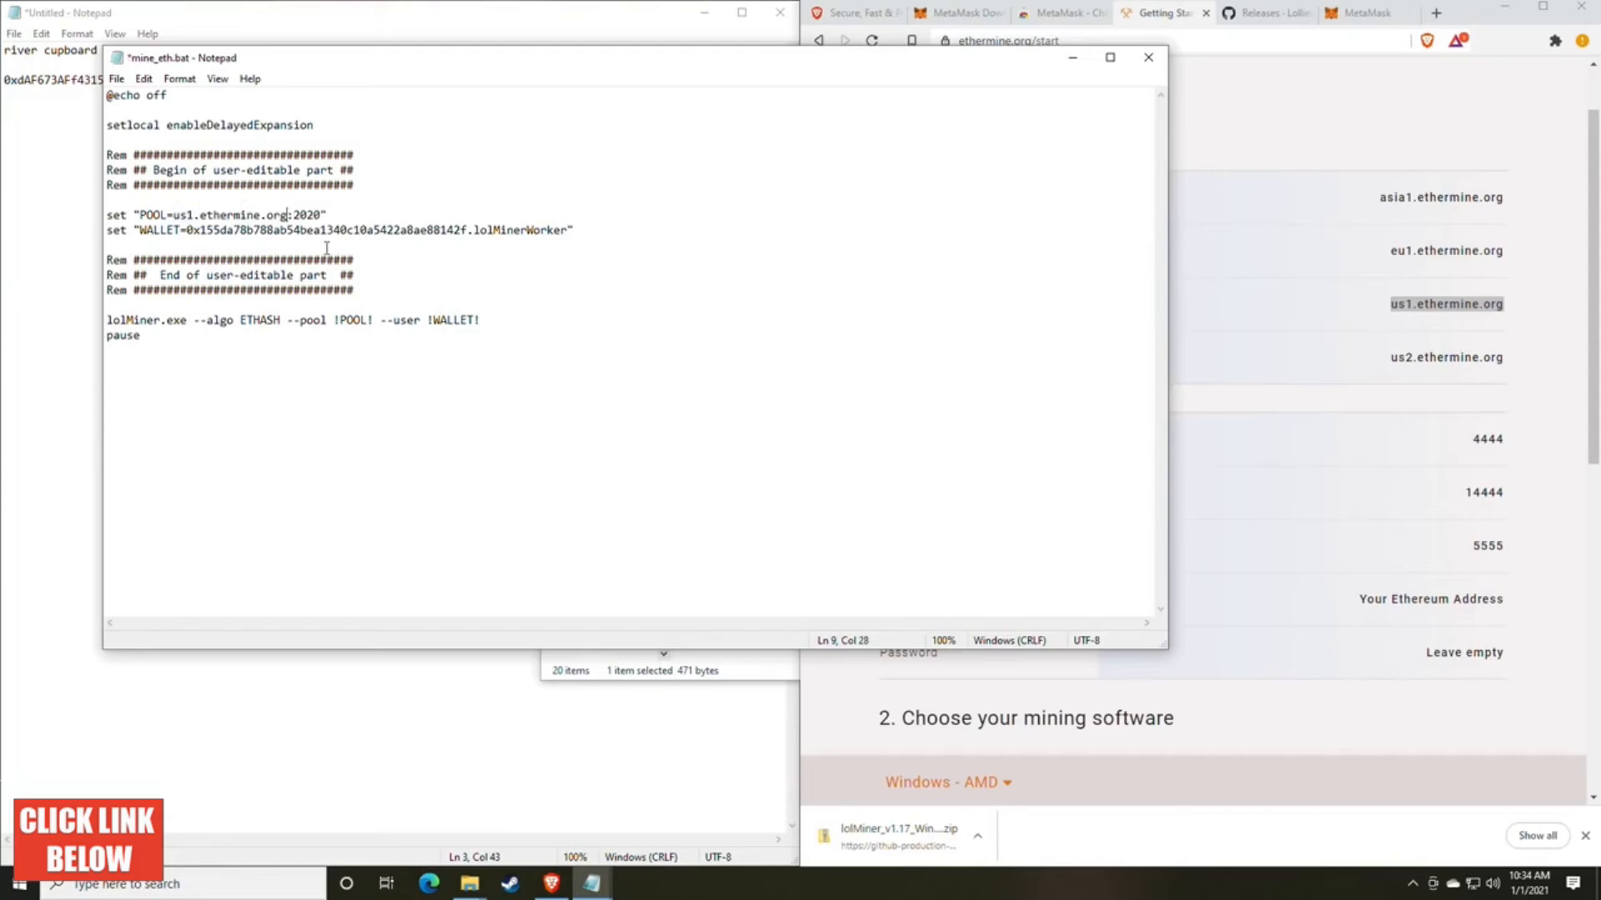
Step: Copy the stratum port 4444 from Ethermine's connection page and replace the port in the POOL line of mine_eth.bat
{"action": "left_click", "coordinate": [1462, 522]}
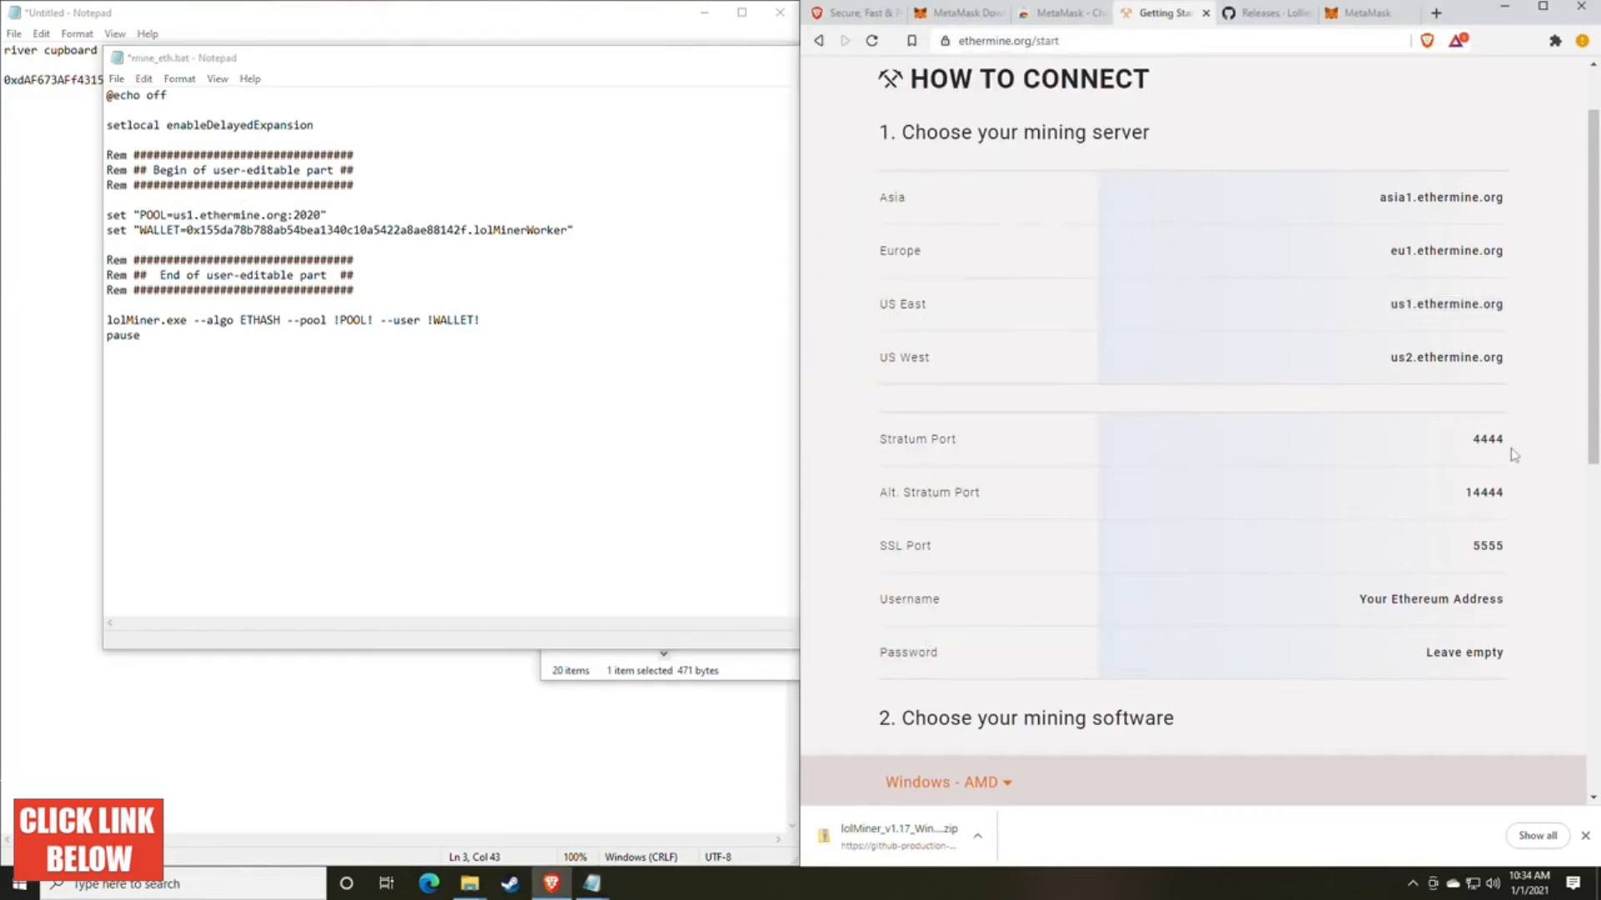
{"action": "mouse_move", "coordinate": [1511, 450]}
{"action": "left_mouse_down"}
{"action": "mouse_move", "coordinate": [1472, 451]}
{"action": "mouse_move", "coordinate": [1505, 440]}
{"action": "left_mouse_up"}
{"action": "key", "text": "ctrl+c"}
{"action": "left_click", "coordinate": [1473, 451]}
{"action": "left_click_drag", "start_coordinate": [322, 215], "coordinate": [295, 215]}
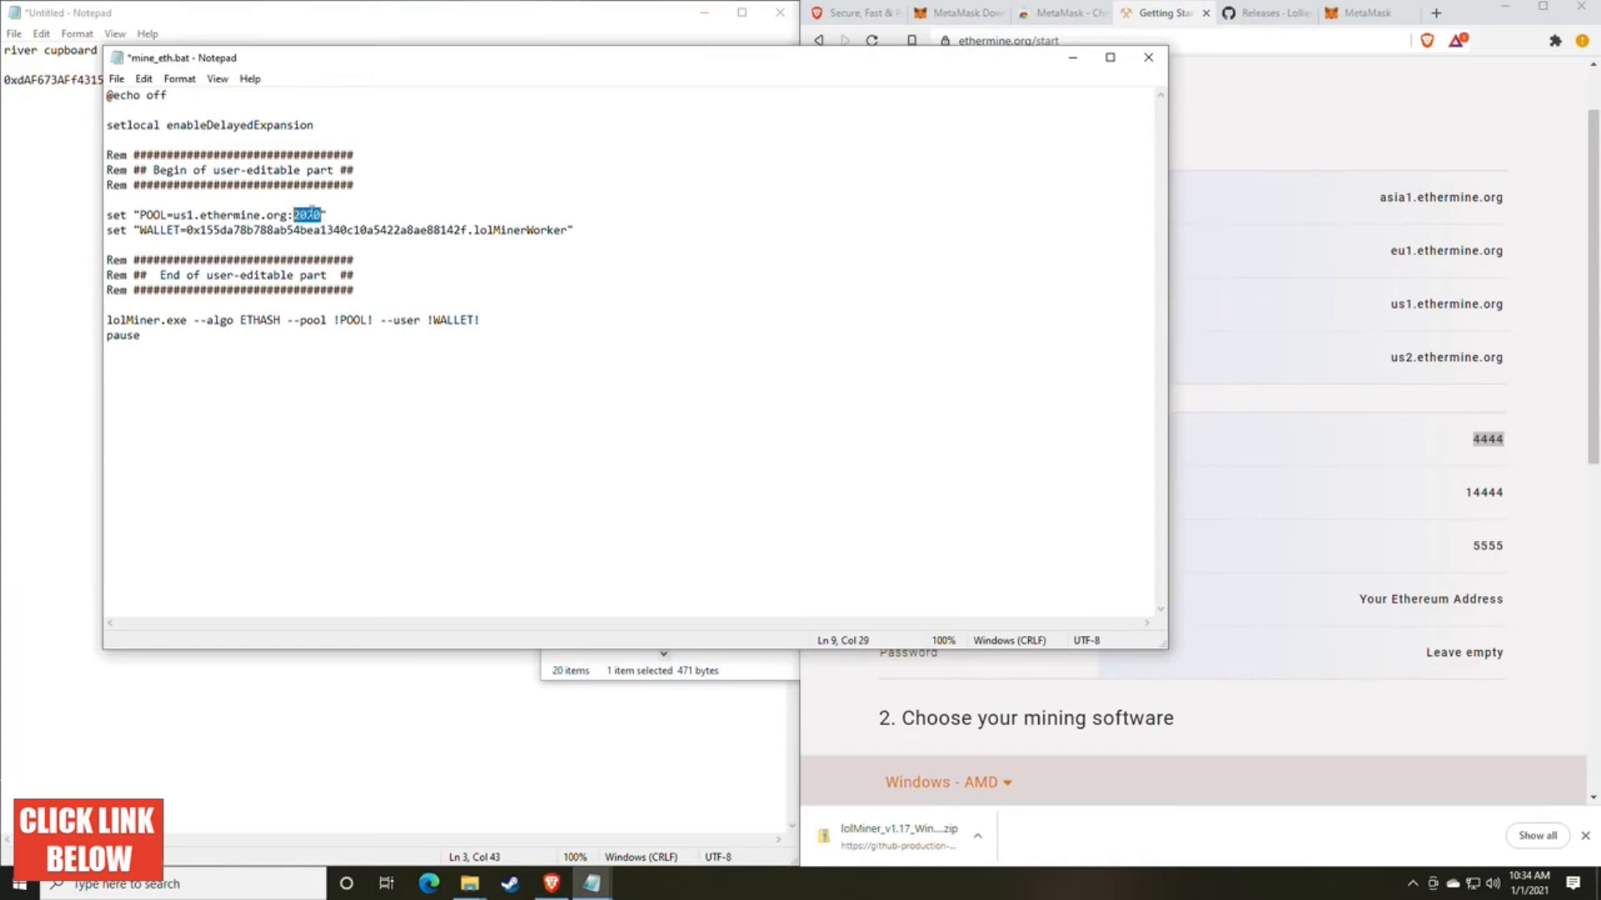
{"action": "key", "text": "ctrl+v"}
Step: Replace the sample address in the WALLET line with the wallet address from the untitled note, keeping the .lolMinerWorker suffix, and save mine_eth.bat
{"action": "left_click_drag", "start_coordinate": [337, 67], "coordinate": [829, 88]}
{"action": "left_click", "coordinate": [286, 107]}
{"action": "left_click_drag", "start_coordinate": [286, 80], "coordinate": [3, 82]}
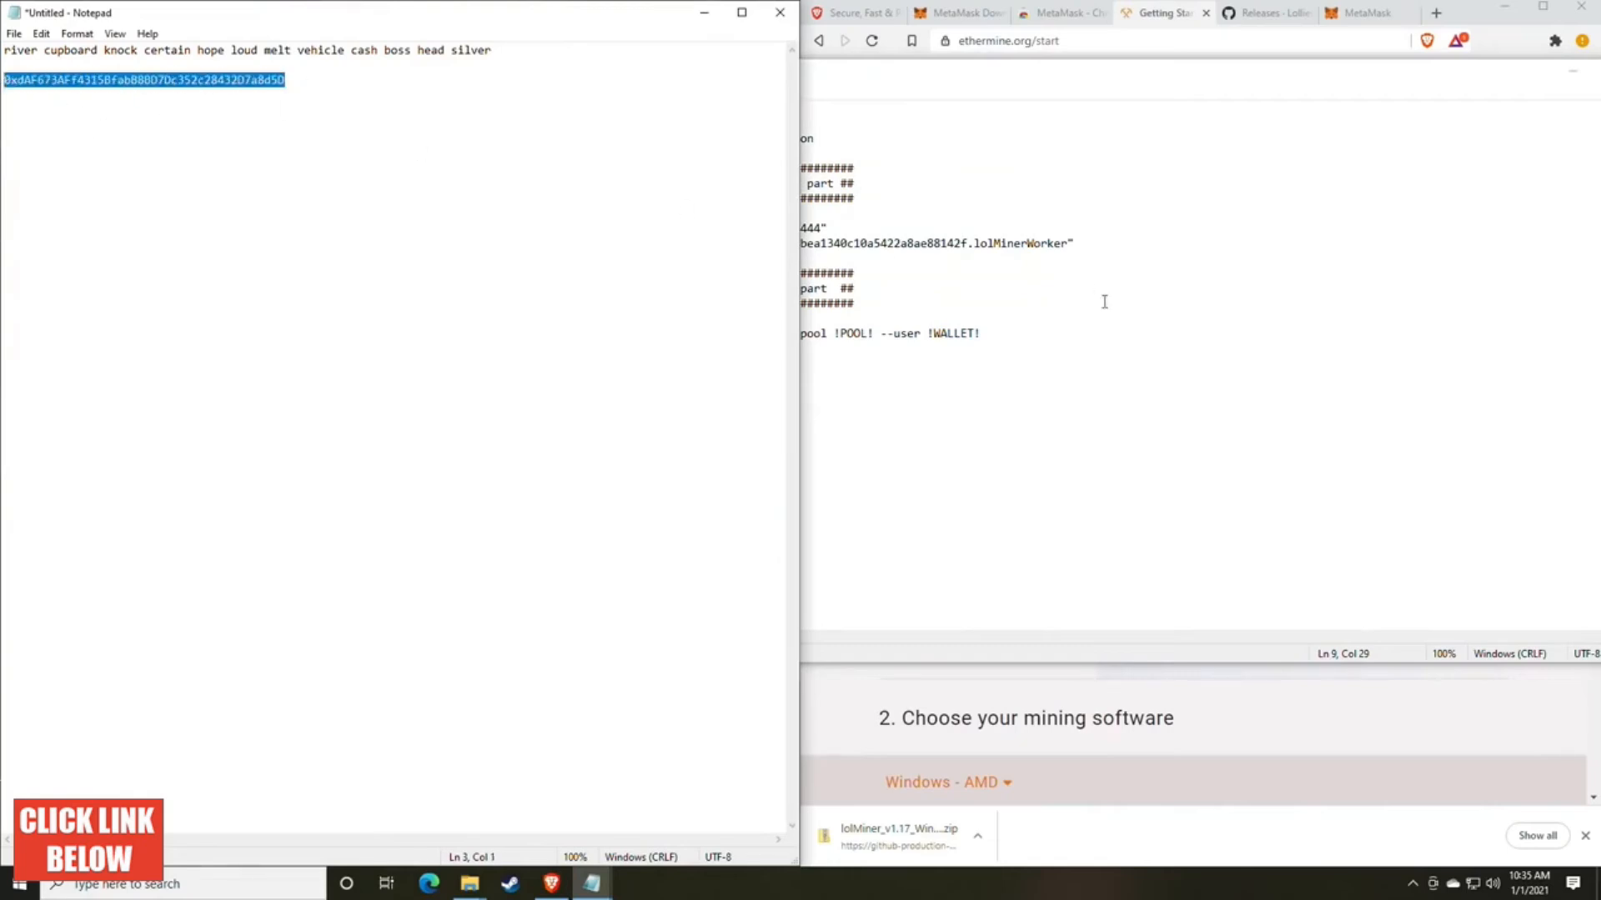
{"action": "left_click", "coordinate": [1250, 358]}
{"action": "left_click_drag", "start_coordinate": [967, 243], "coordinate": [687, 243]}
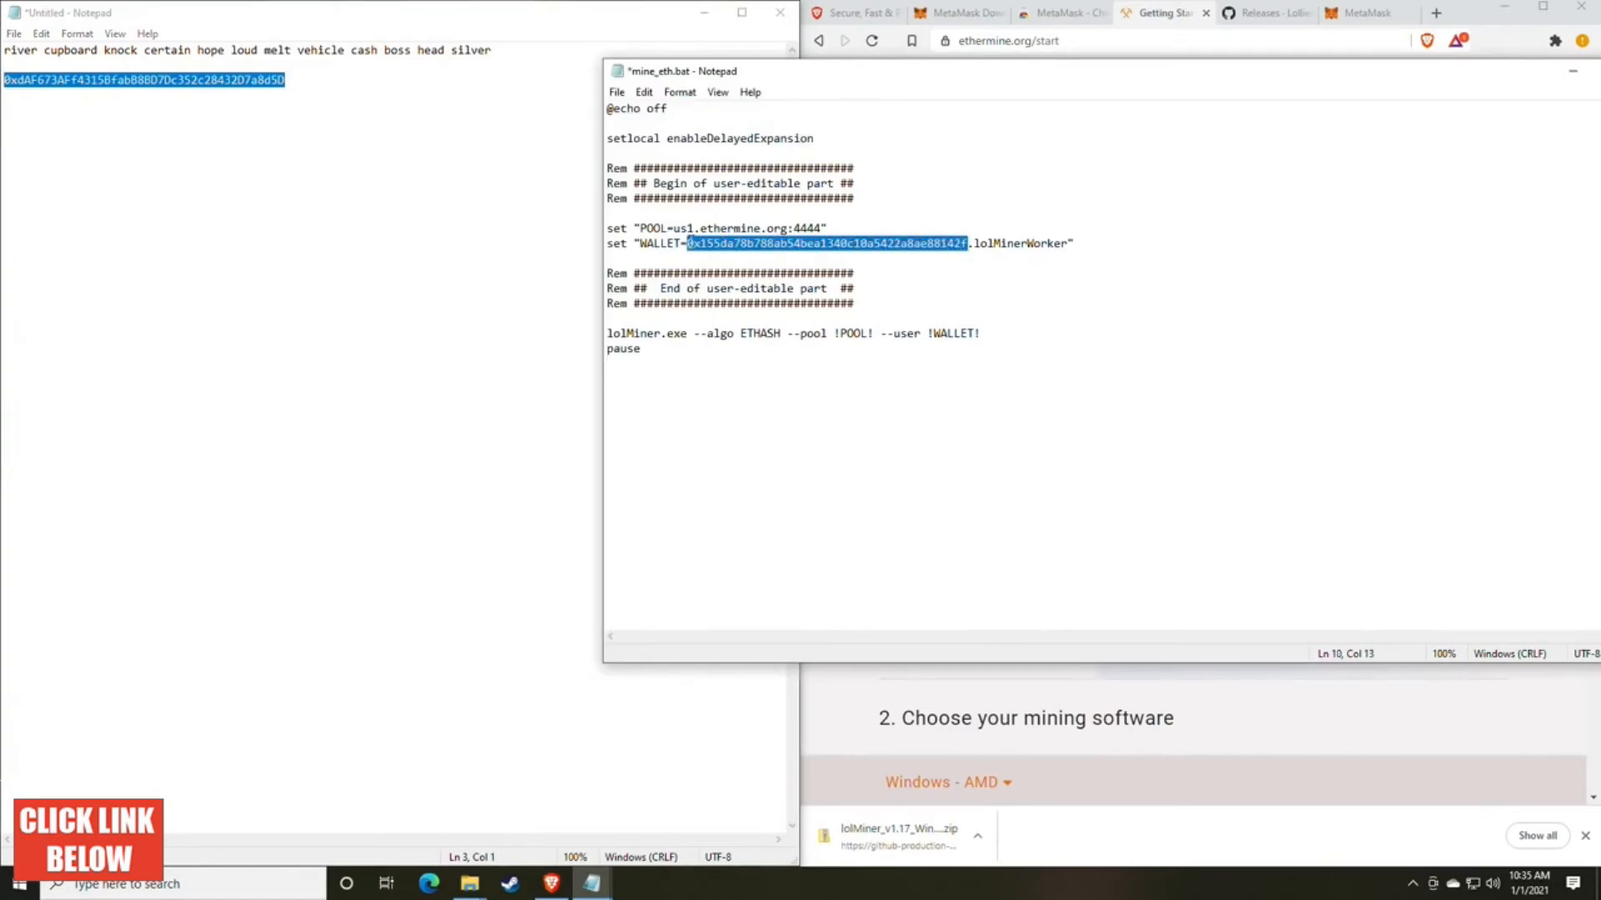
{"action": "type", "text": "0xdAF673AFf4315BfabB8BD7Dc352c28432D7a8d5D"}
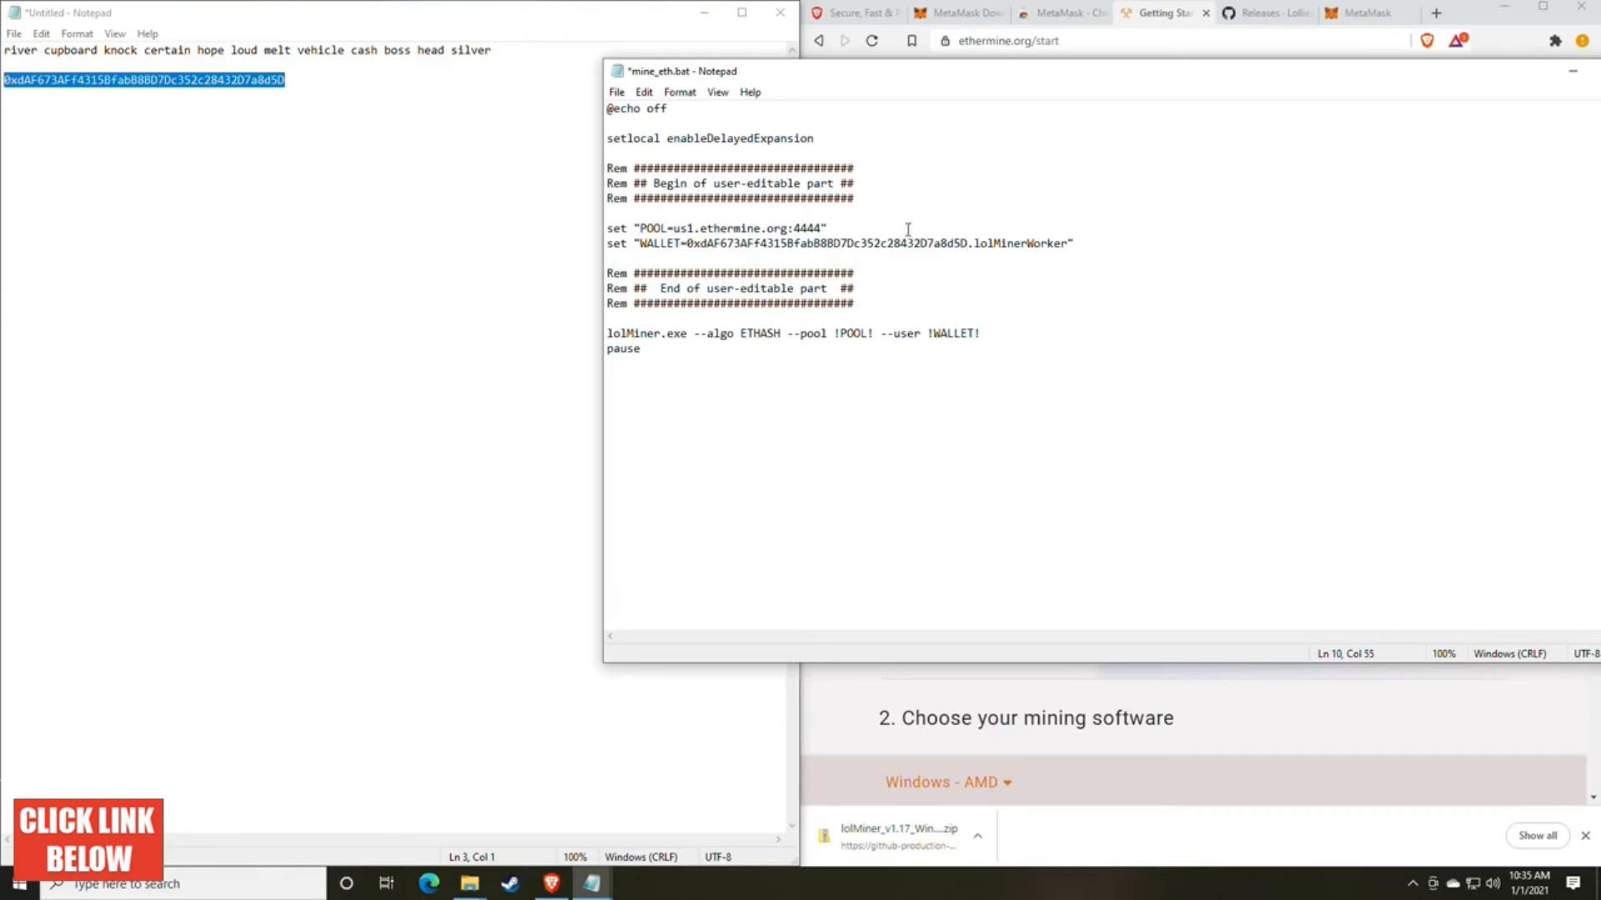
{"action": "left_click", "coordinate": [617, 92]}
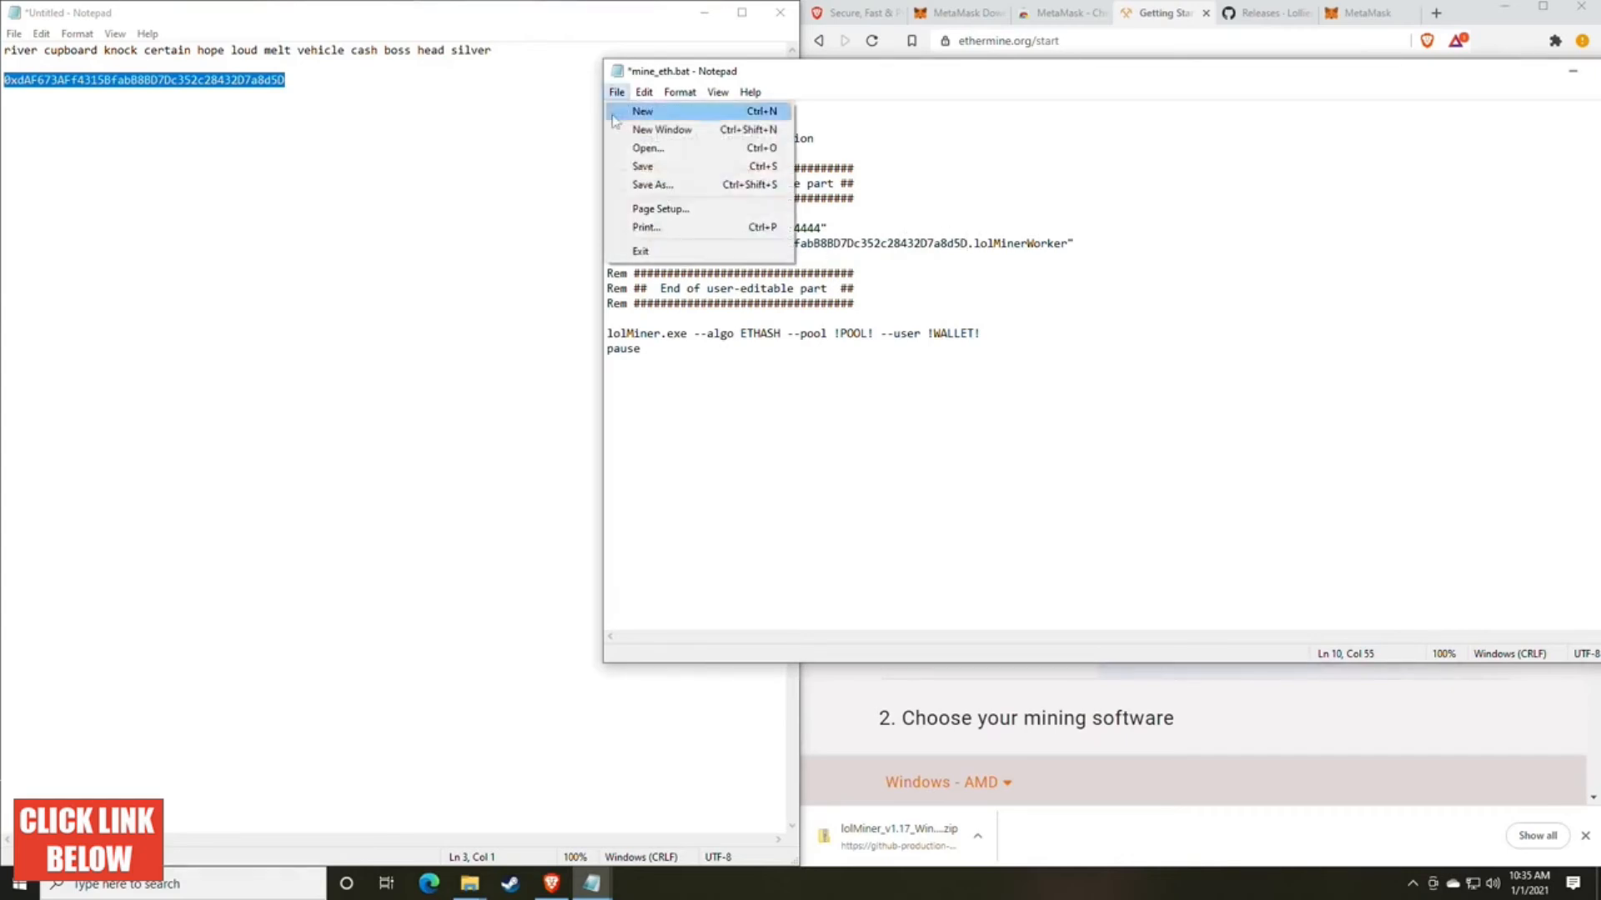
{"action": "left_click", "coordinate": [648, 168]}
Step: Bring the lolMiner 1.17 folder forward and run mine_eth.bat to start mining
{"action": "left_click", "coordinate": [511, 635]}
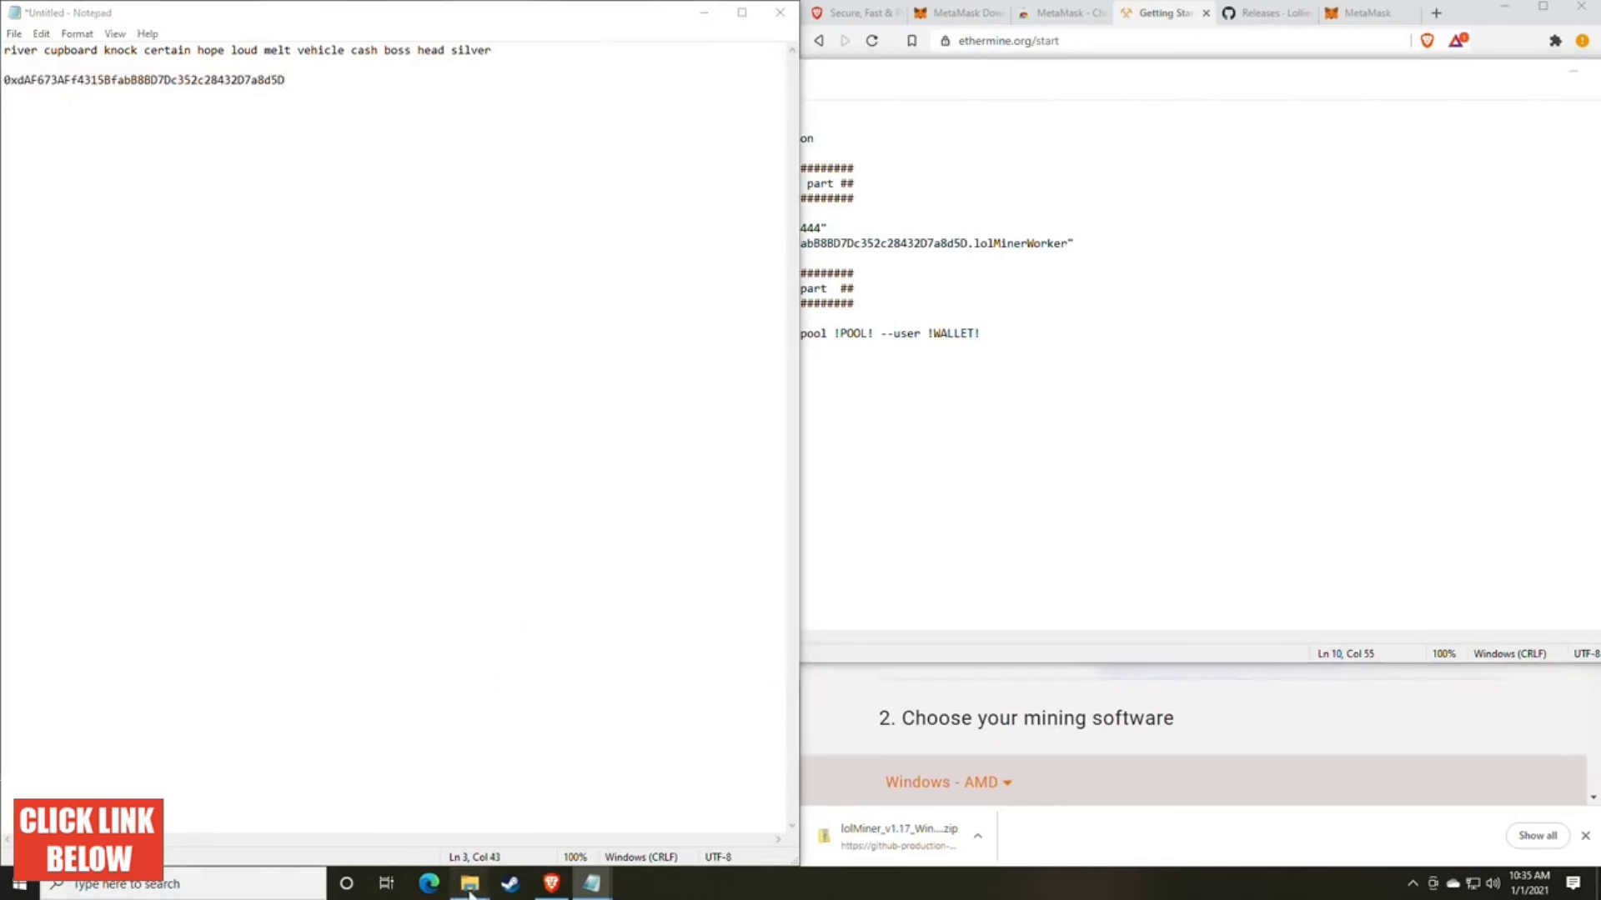
{"action": "mouse_move", "coordinate": [470, 882]}
{"action": "left_click", "coordinate": [519, 816]}
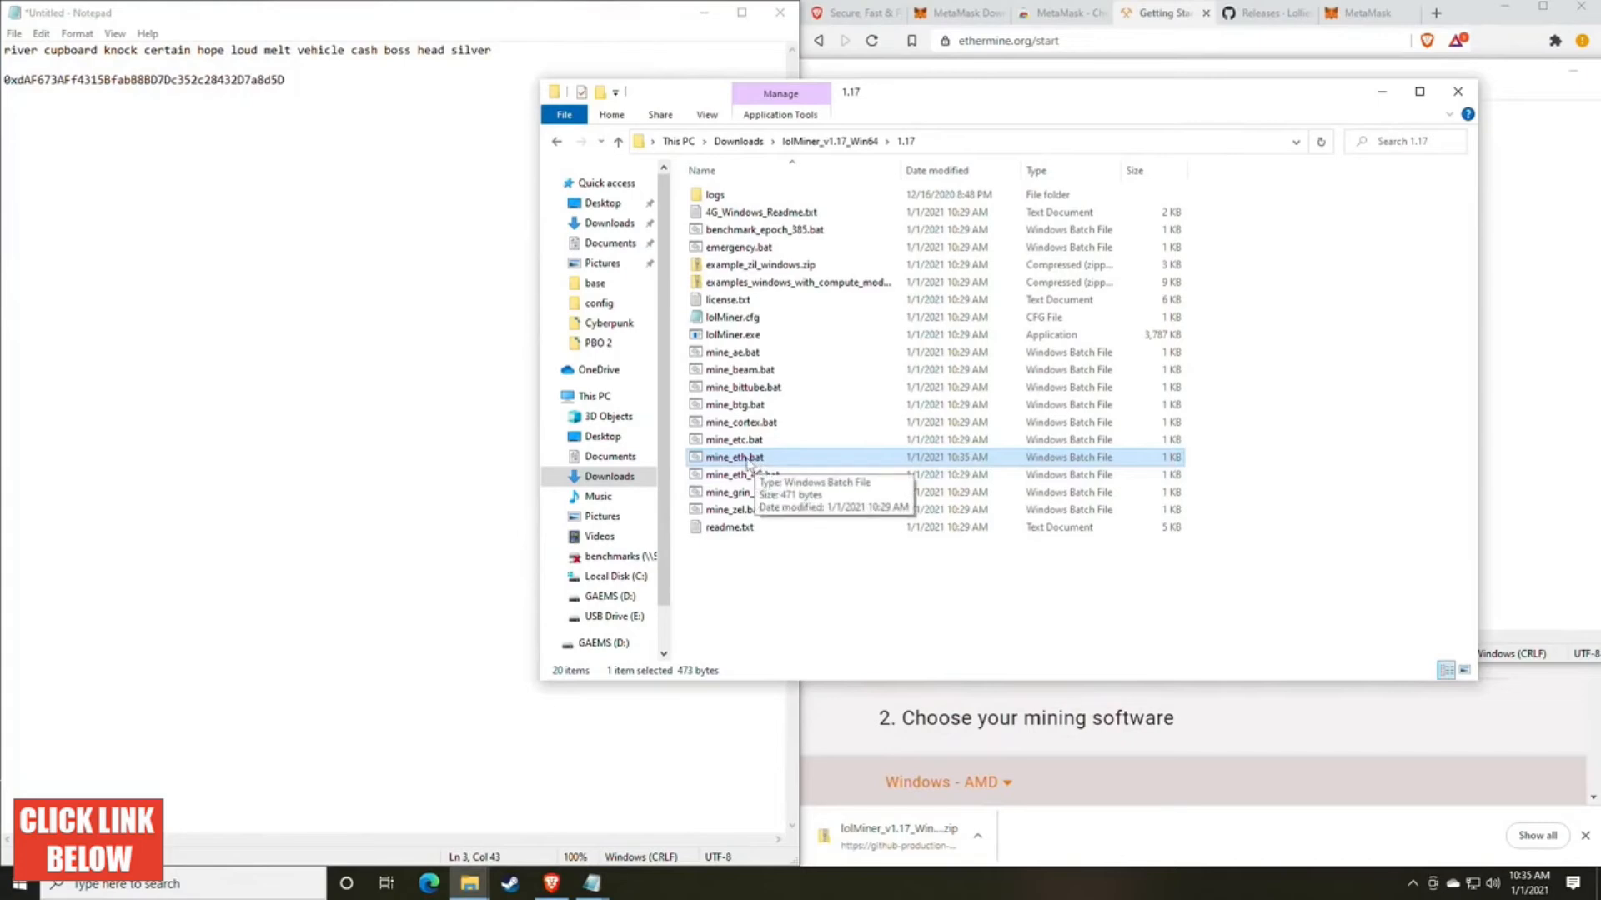
{"action": "double_click", "coordinate": [734, 457]}
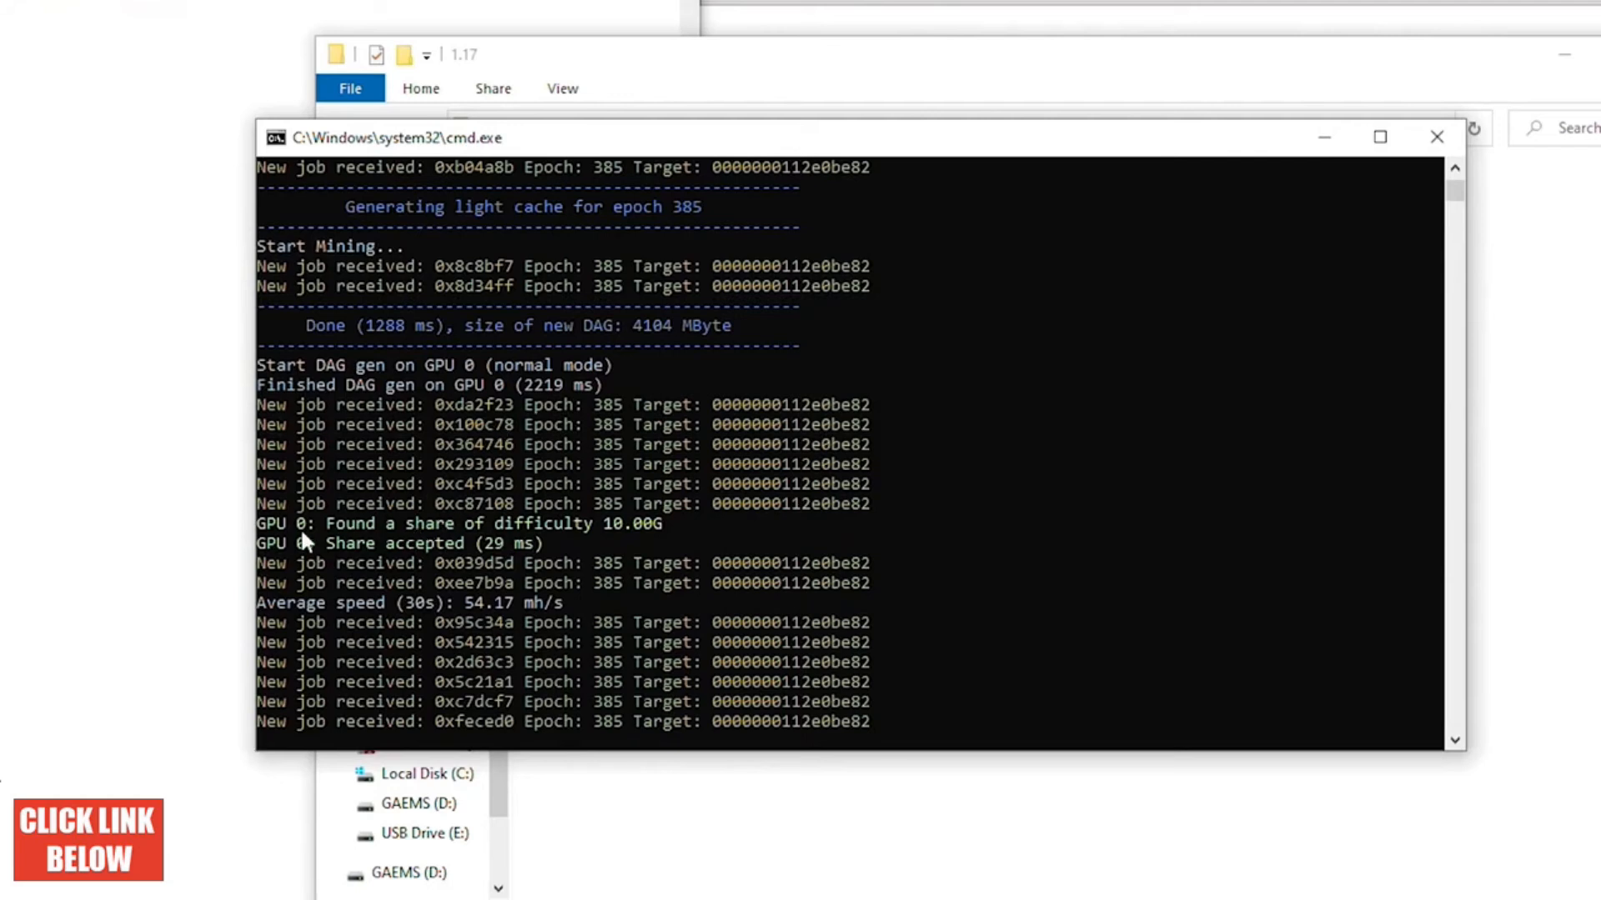
Step: Examine the miner's console output for the accepted share and the 30-second average speed
{"action": "left_click_drag", "start_coordinate": [329, 523], "coordinate": [428, 543]}
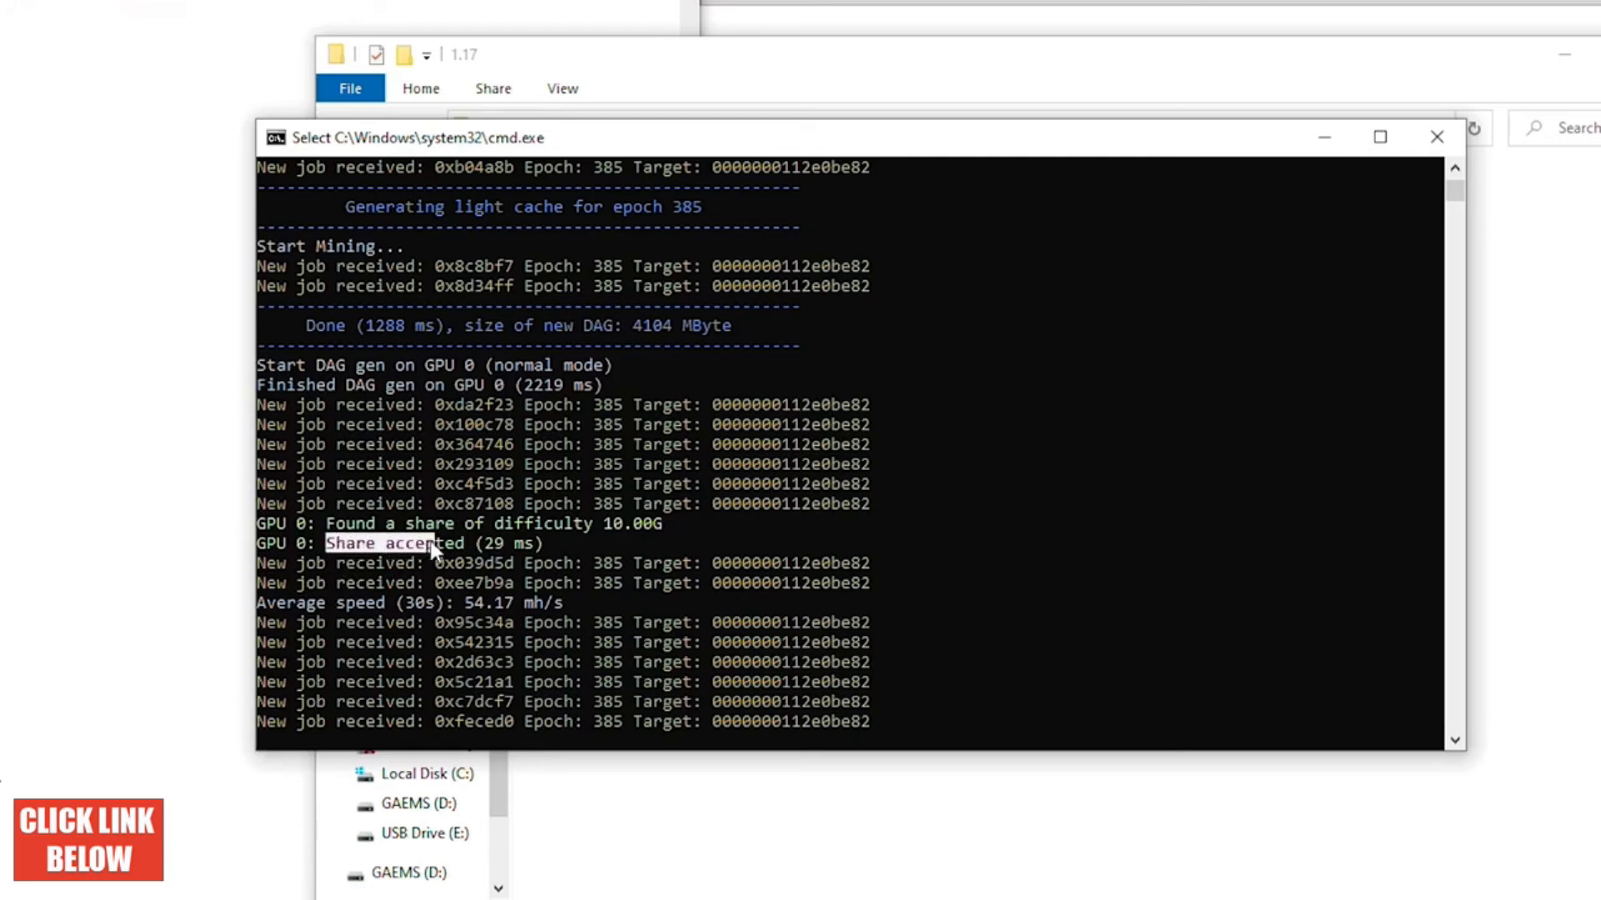
{"action": "left_click", "coordinate": [489, 540]}
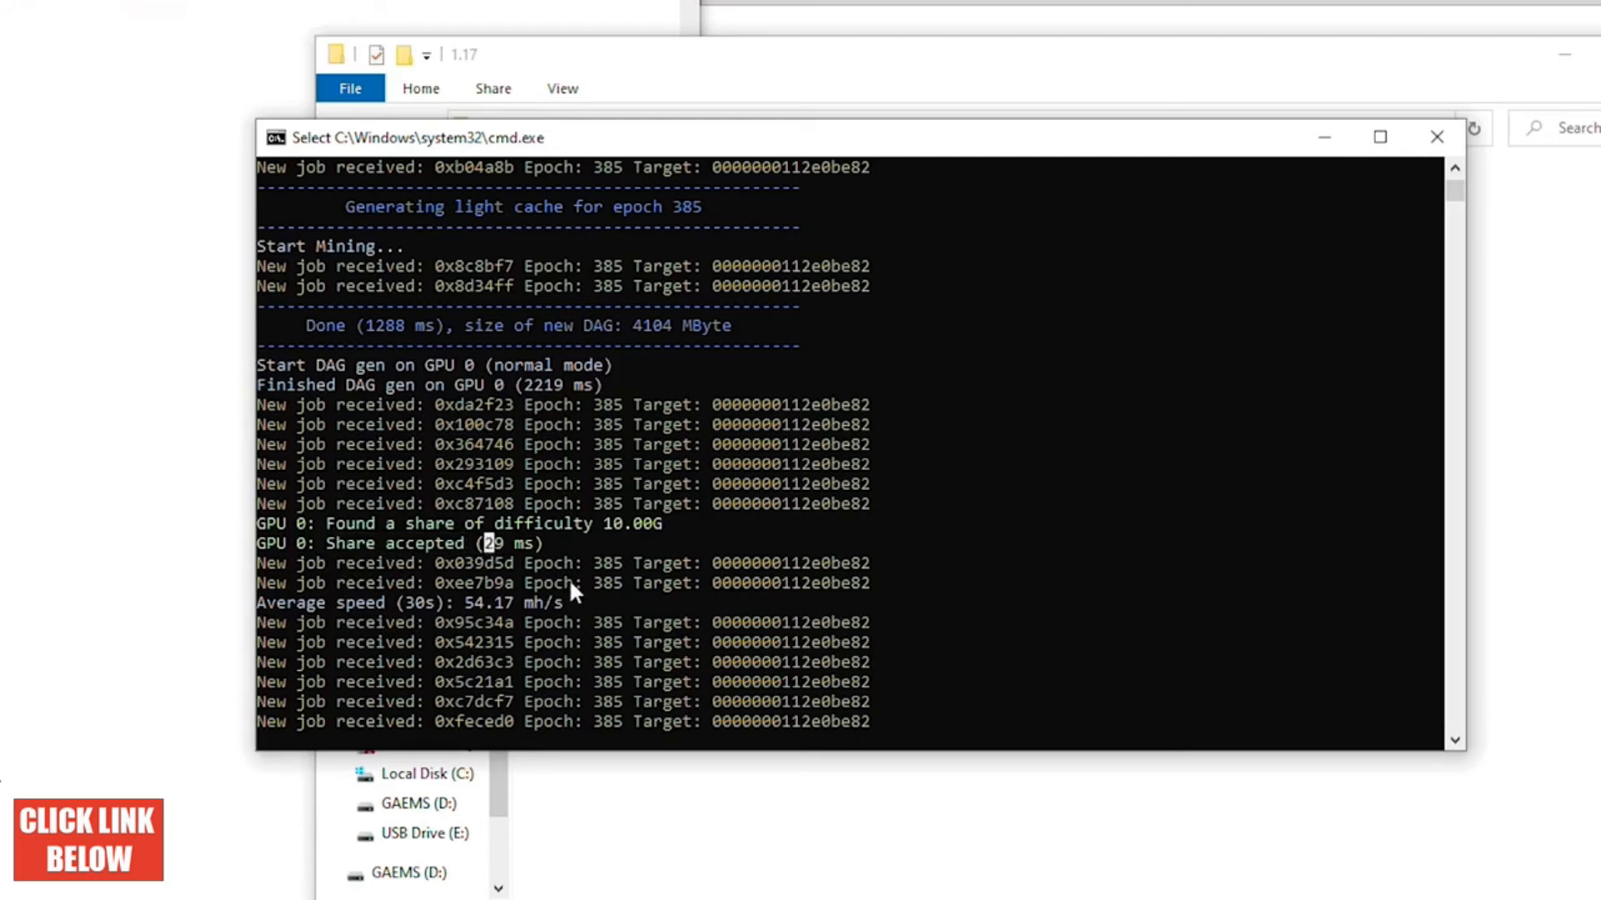
{"action": "left_click", "coordinate": [389, 602]}
{"action": "left_click_drag", "start_coordinate": [463, 603], "coordinate": [515, 609]}
{"action": "left_click", "coordinate": [470, 607]}
{"action": "left_click", "coordinate": [469, 610]}
{"action": "right_click", "coordinate": [509, 603]}
{"action": "left_click", "coordinate": [451, 662]}
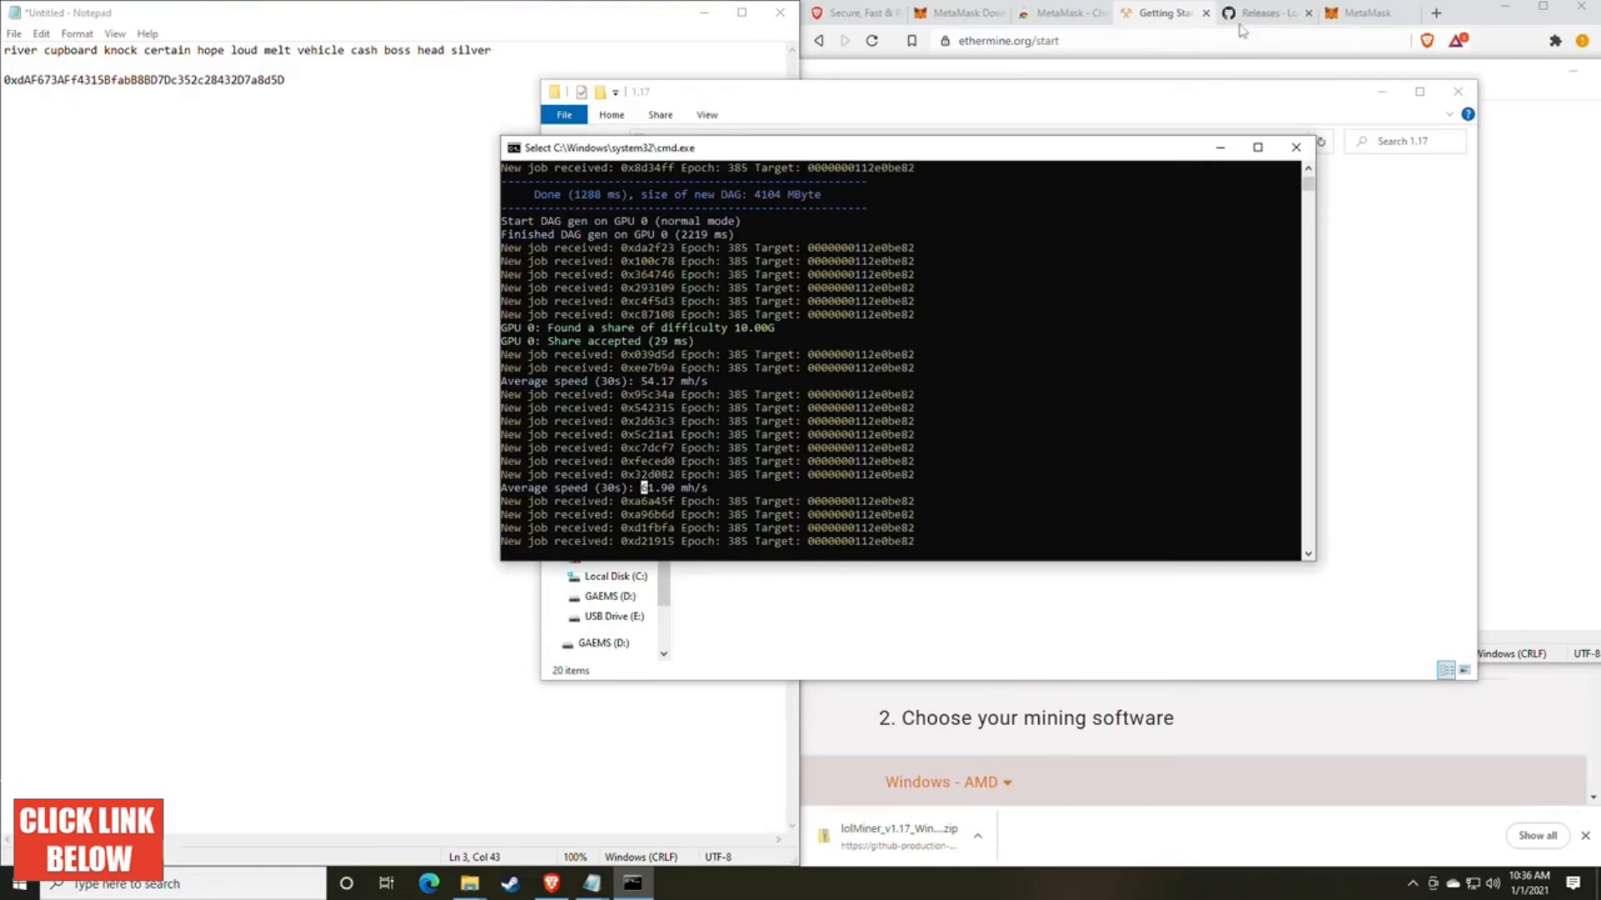
Step: Load whattomine.com in the browser tab that holds the MetaMask wallet
{"action": "left_click", "coordinate": [1271, 12]}
{"action": "left_click", "coordinate": [1367, 13]}
{"action": "left_click", "coordinate": [1173, 40]}
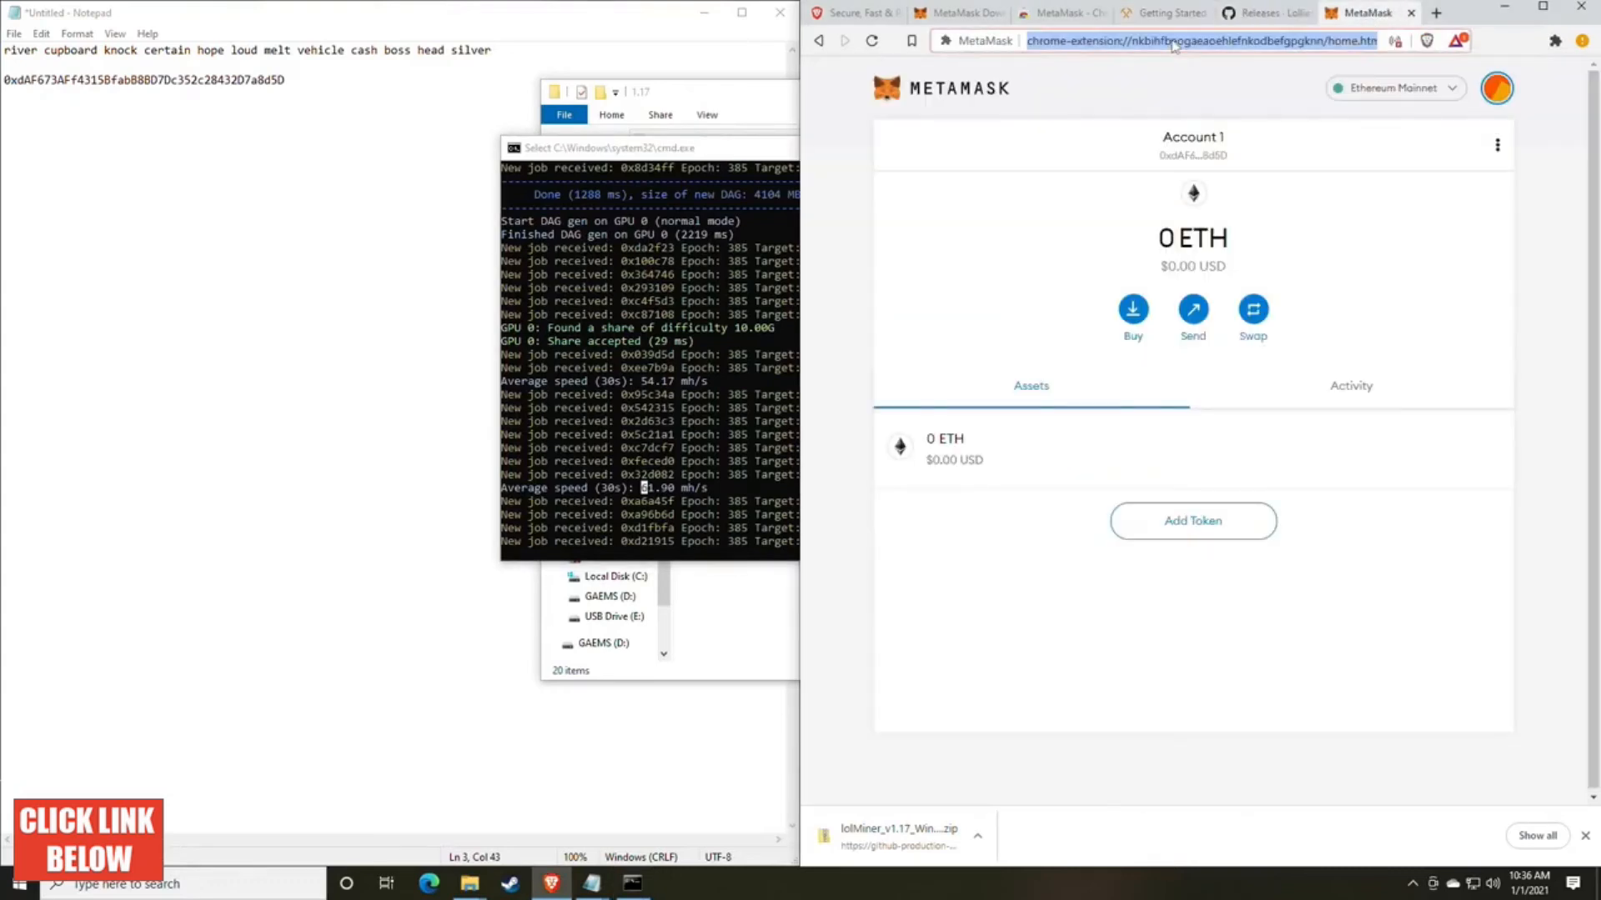
{"action": "type", "text": "whattomine.com"}
{"action": "key", "text": "Return"}
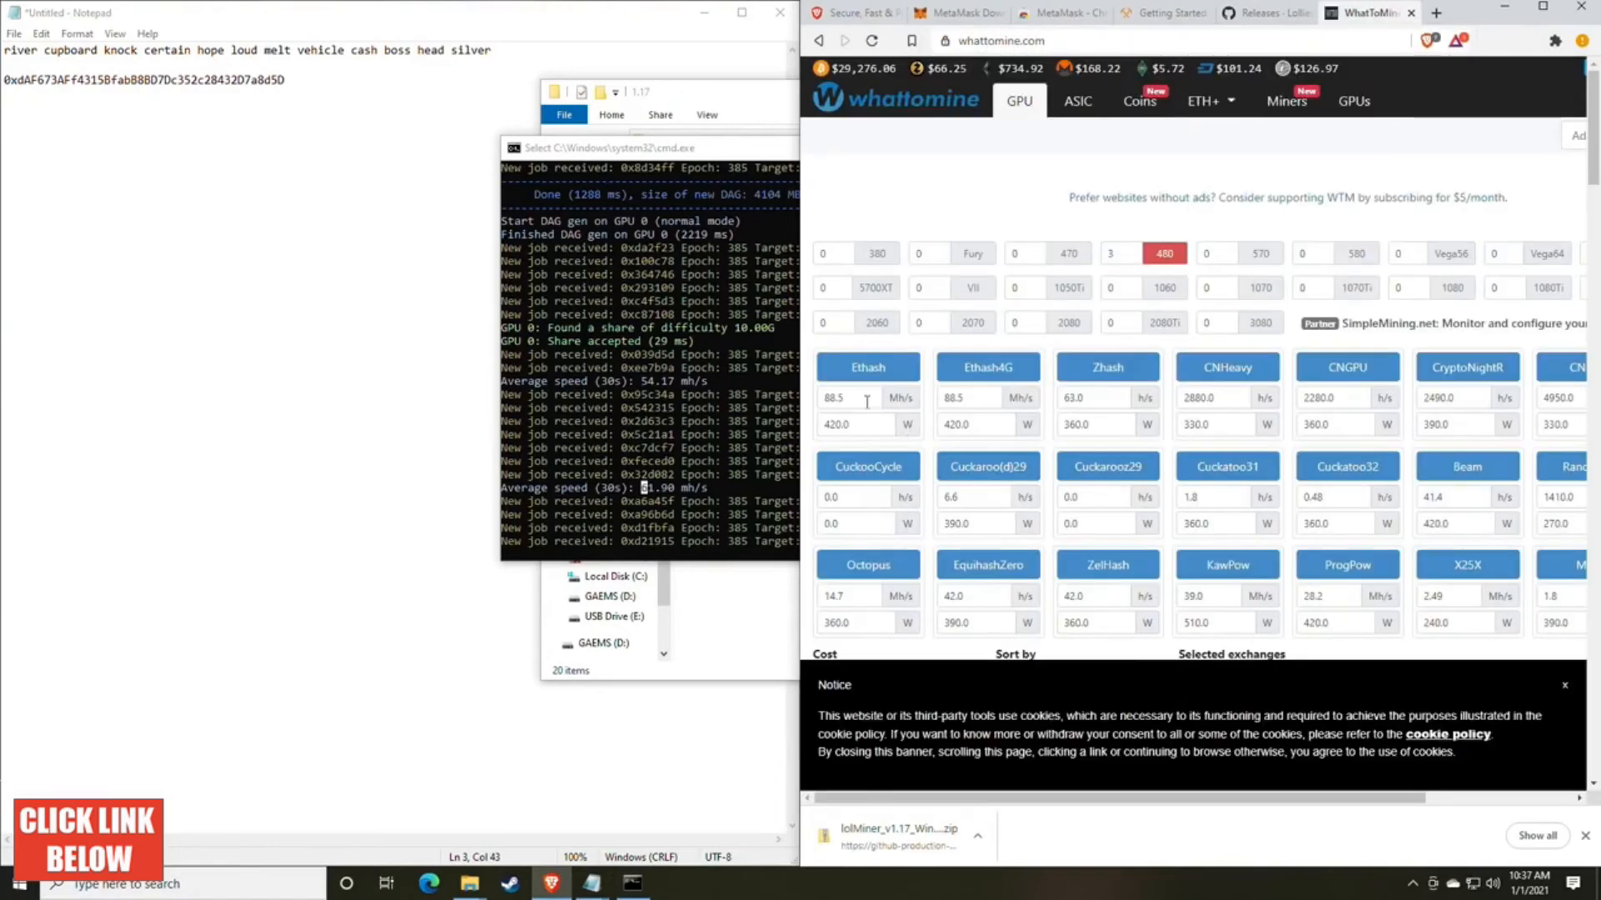
Step: Set the Ethash hash rate to 61 Mh/s on WhatToMine and clear the Ethash power consumption value
{"action": "left_click", "coordinate": [867, 401]}
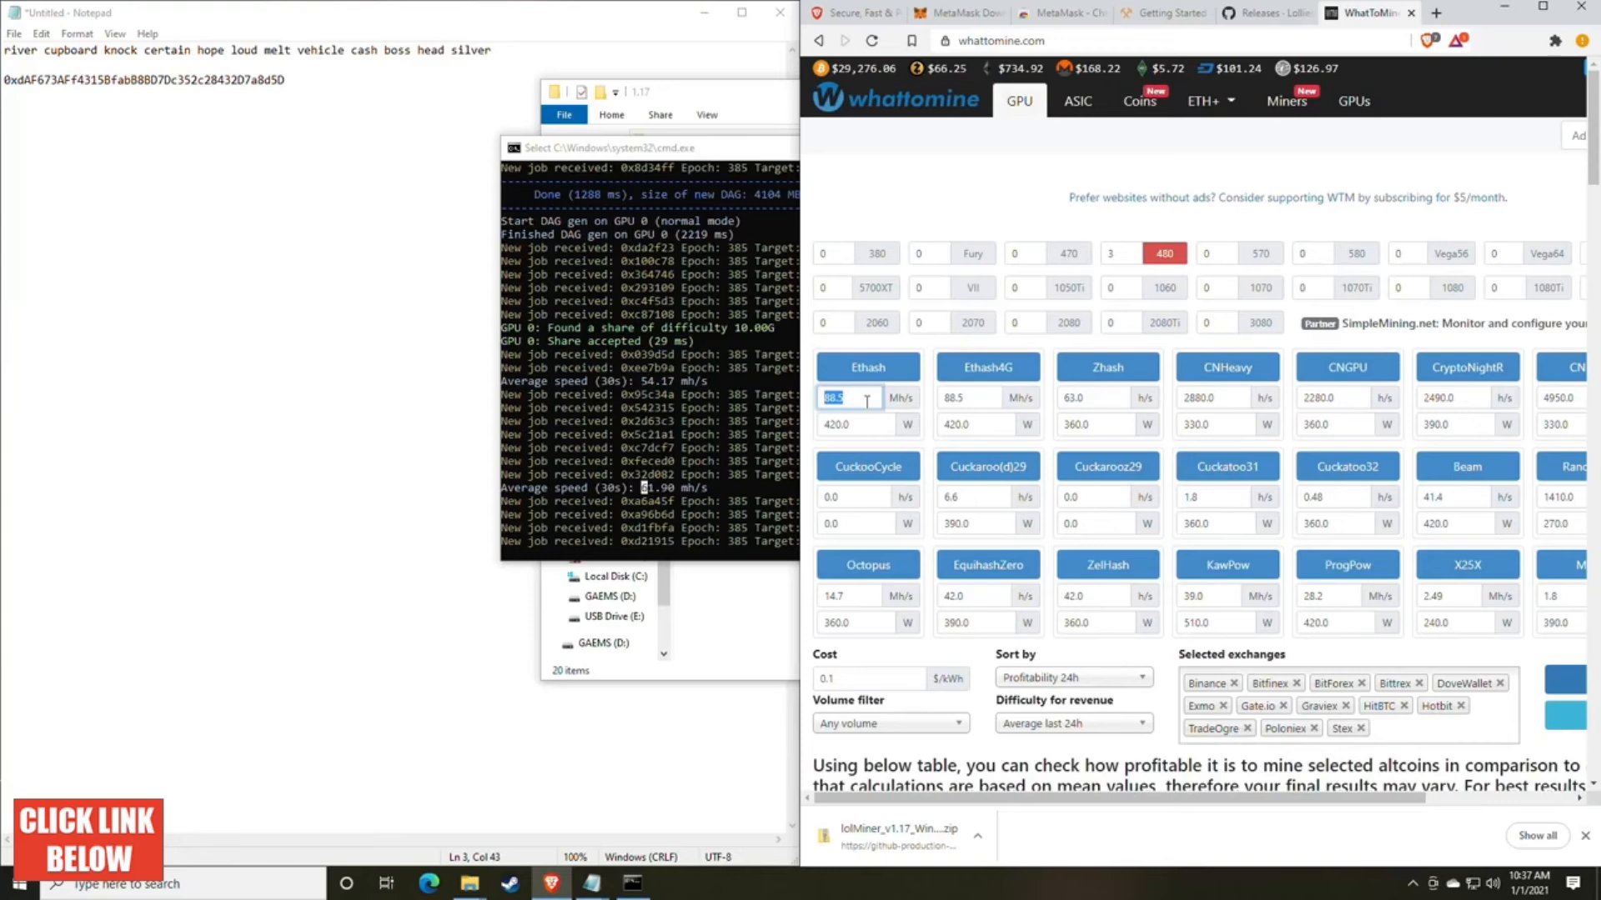
{"action": "type", "text": "61"}
{"action": "left_click", "coordinate": [859, 427]}
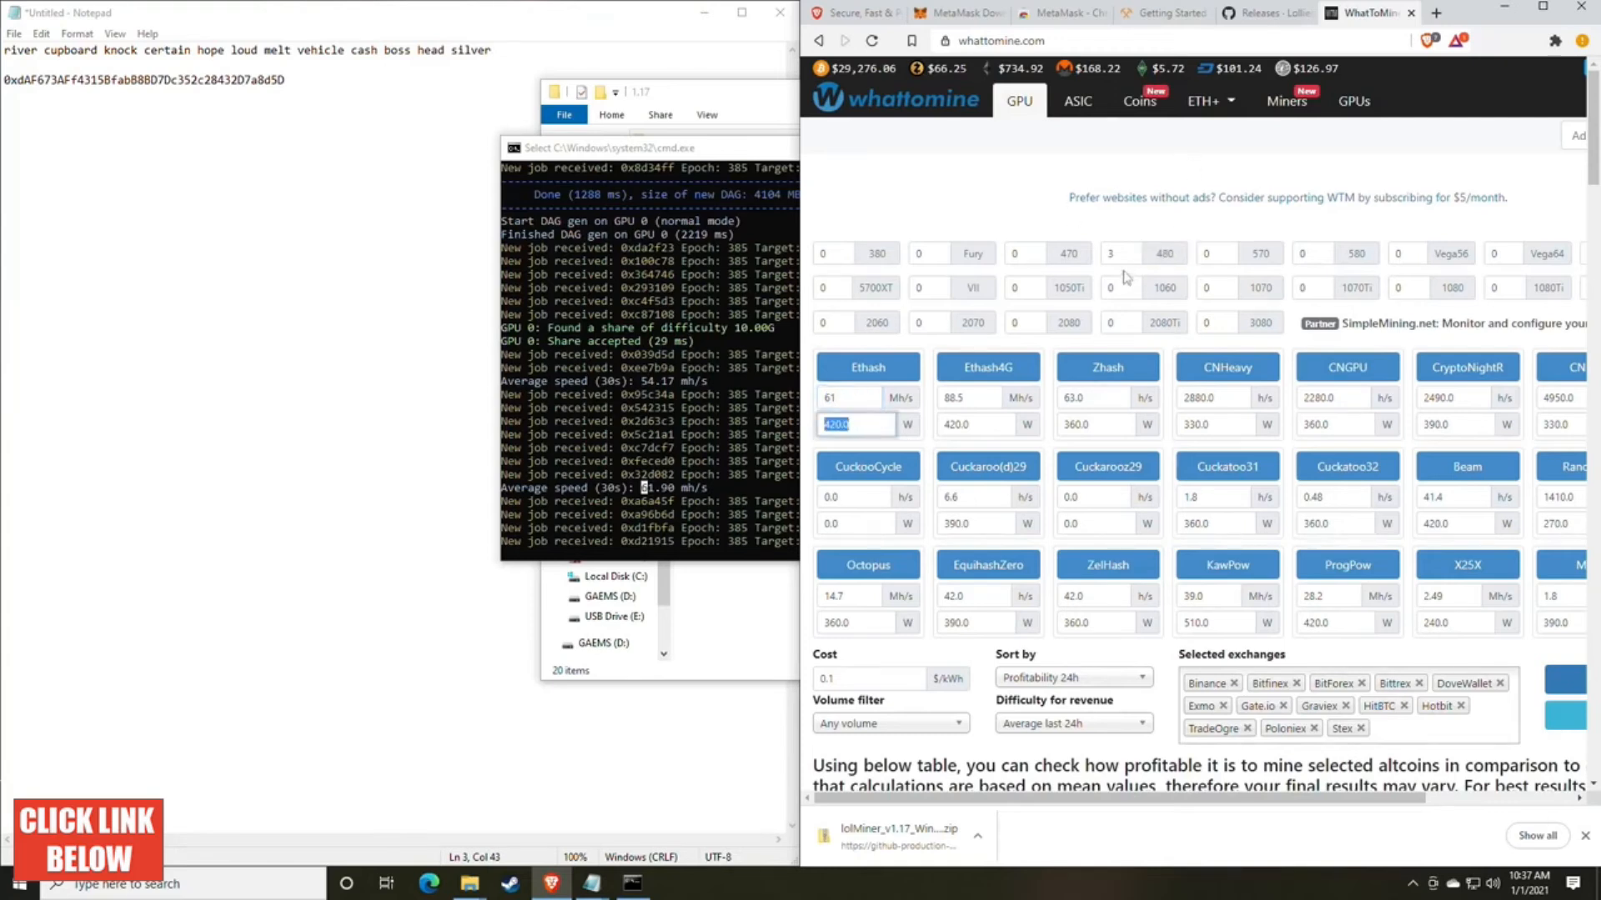
{"action": "scroll", "coordinate": [949, 528], "scroll_direction": "down", "scroll_amount": 3}
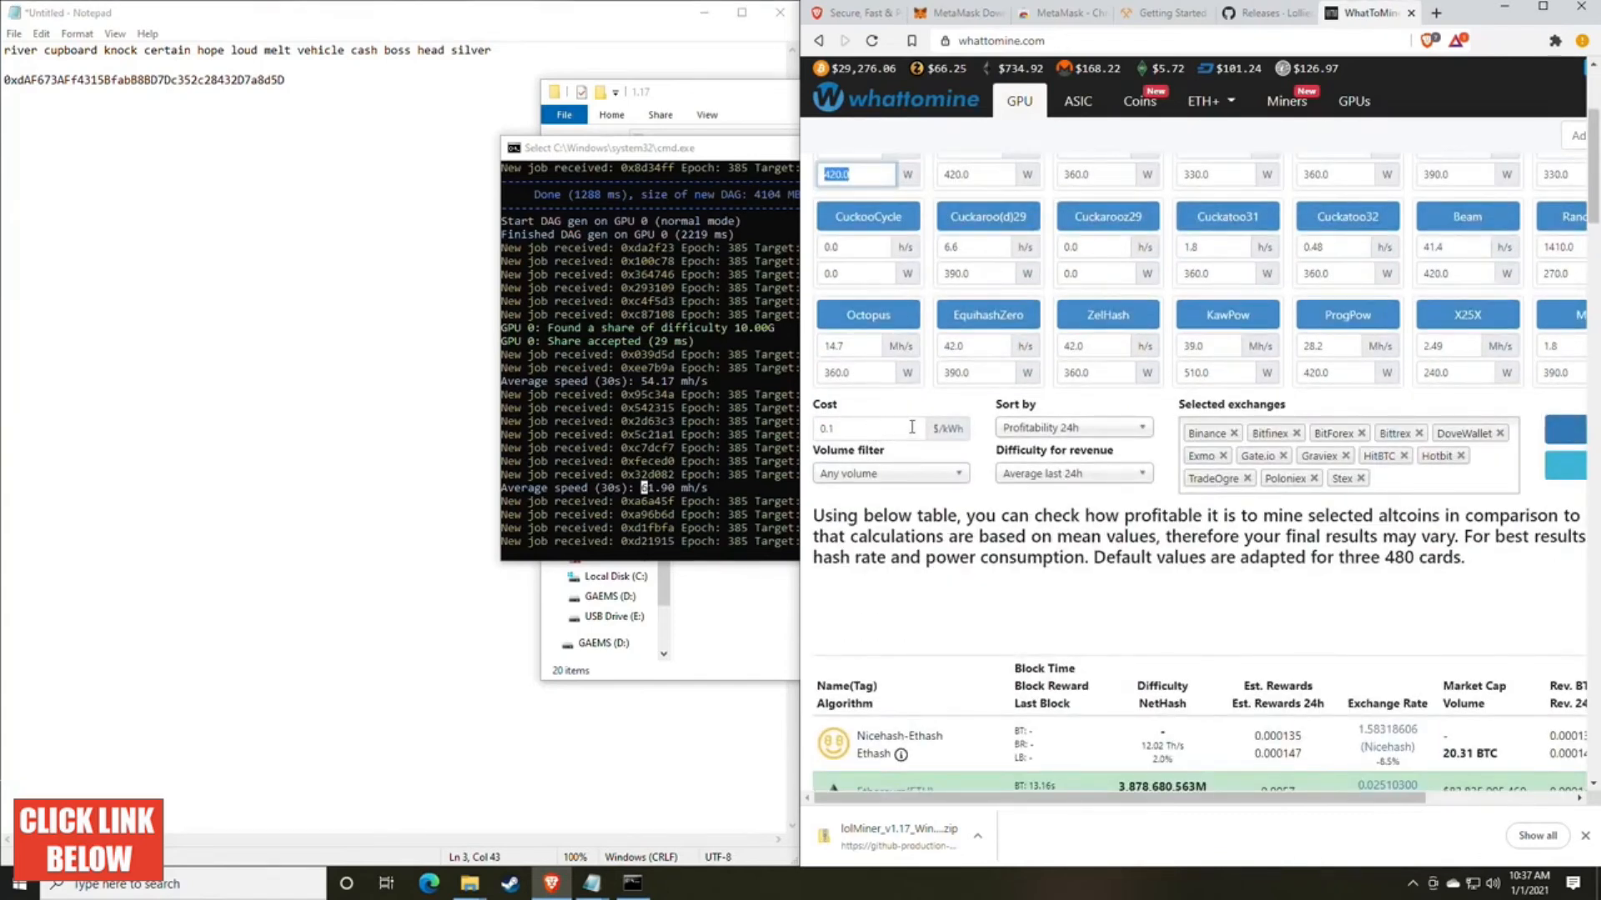
{"action": "key", "text": "BackSpace"}
{"action": "scroll", "coordinate": [1109, 451], "scroll_direction": "up", "scroll_amount": 1}
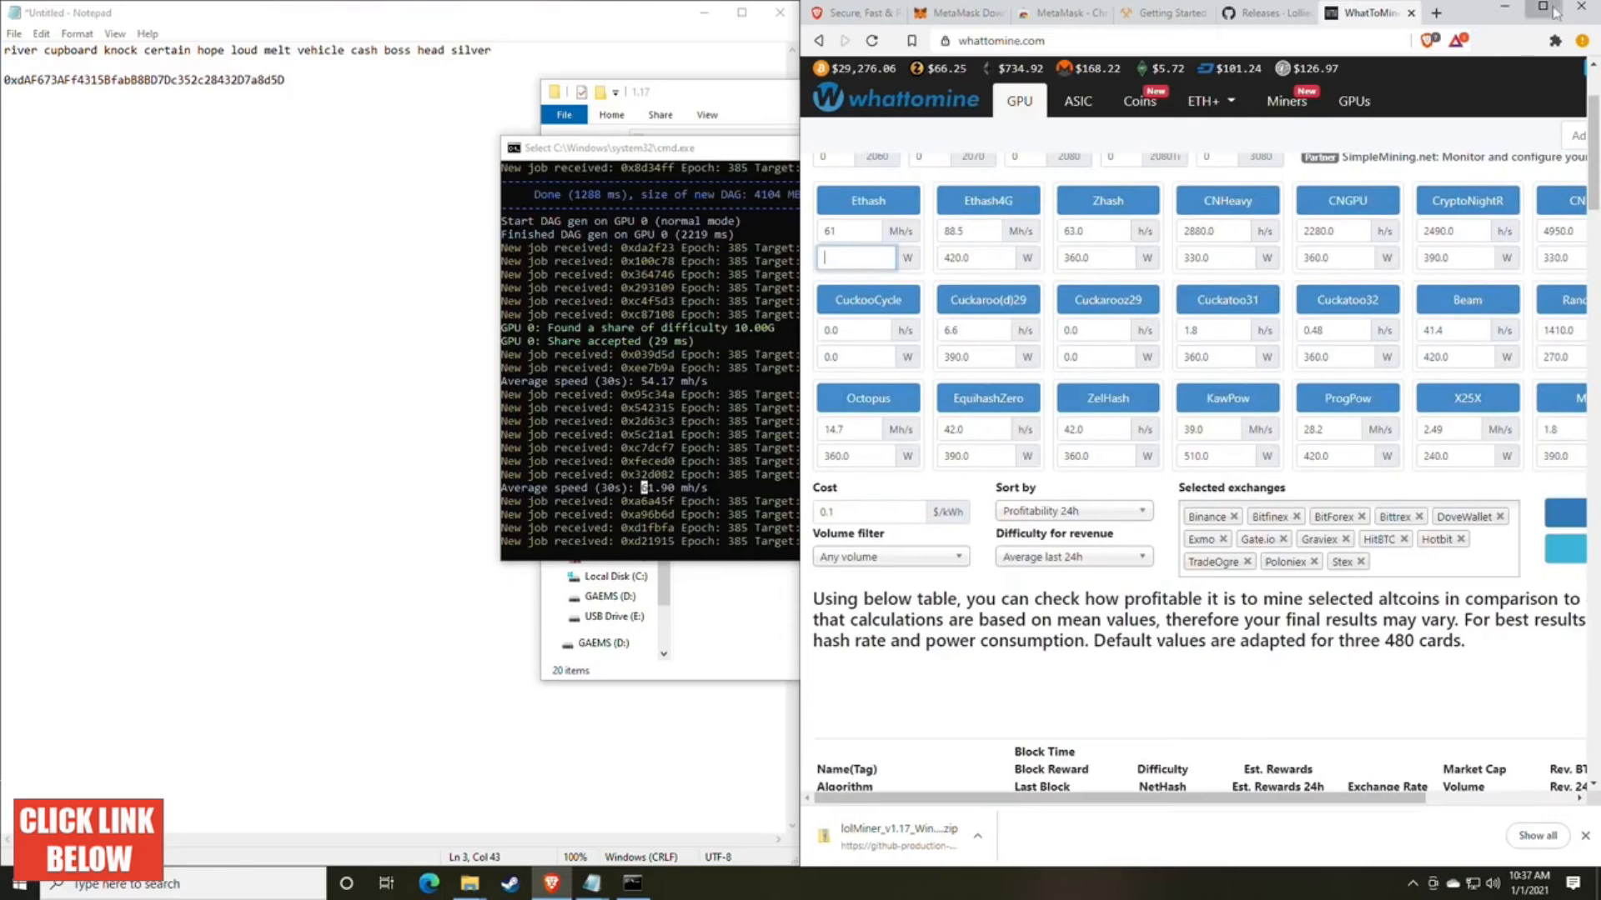
Step: Maximize the browser, calculate the mining profitability, and check Ethereum's daily profit in the coin table
{"action": "left_click", "coordinate": [1543, 7]}
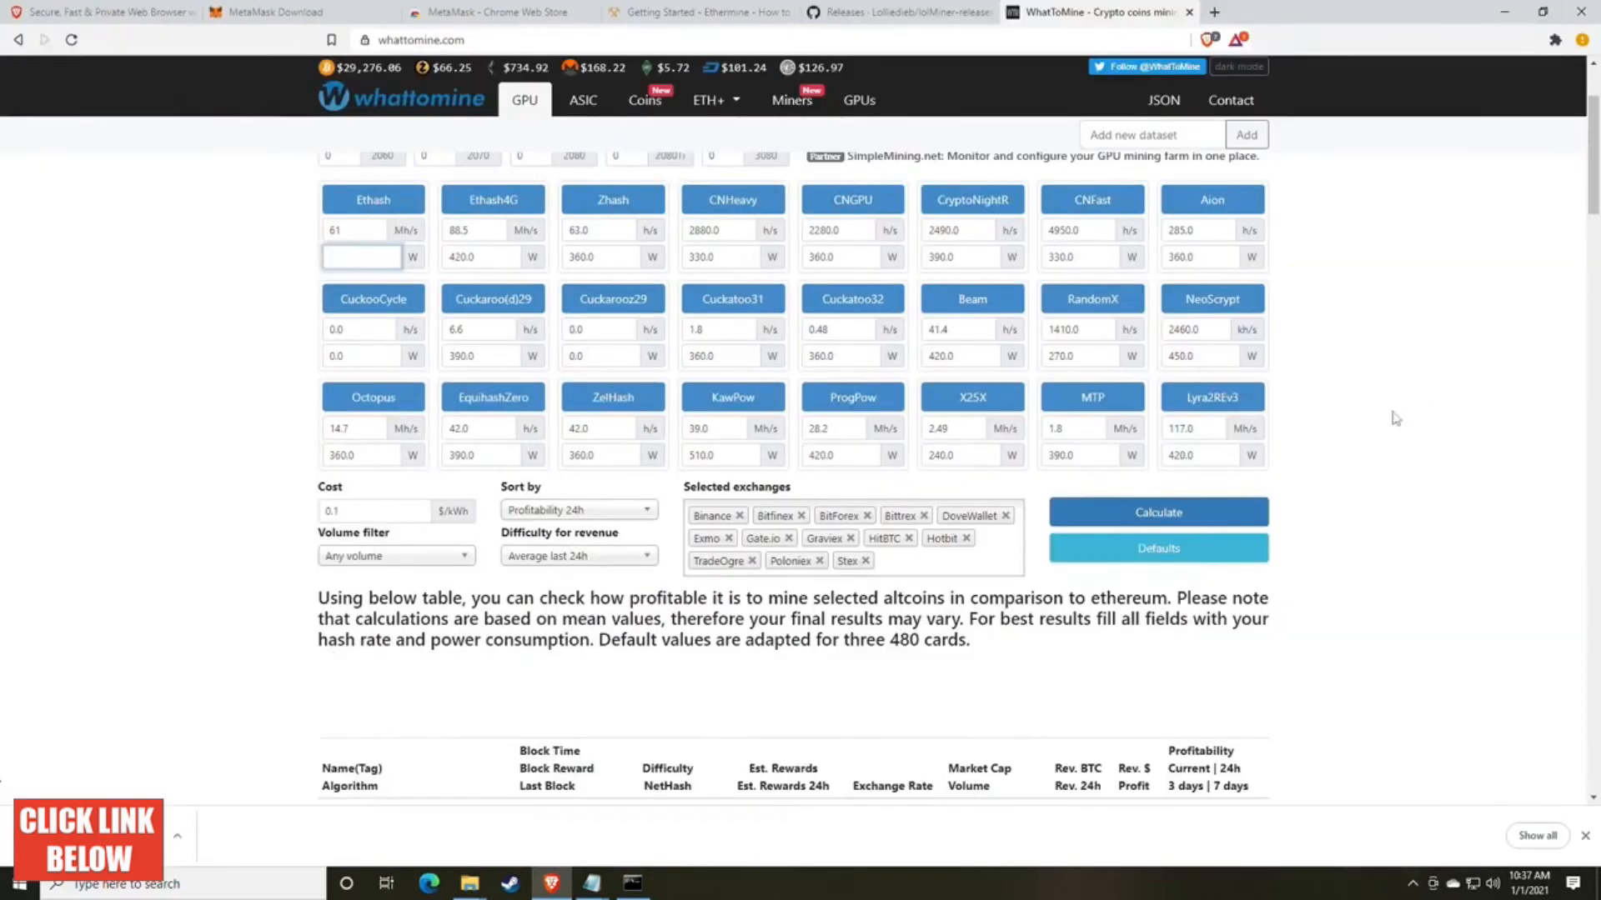
{"action": "left_click", "coordinate": [1135, 517]}
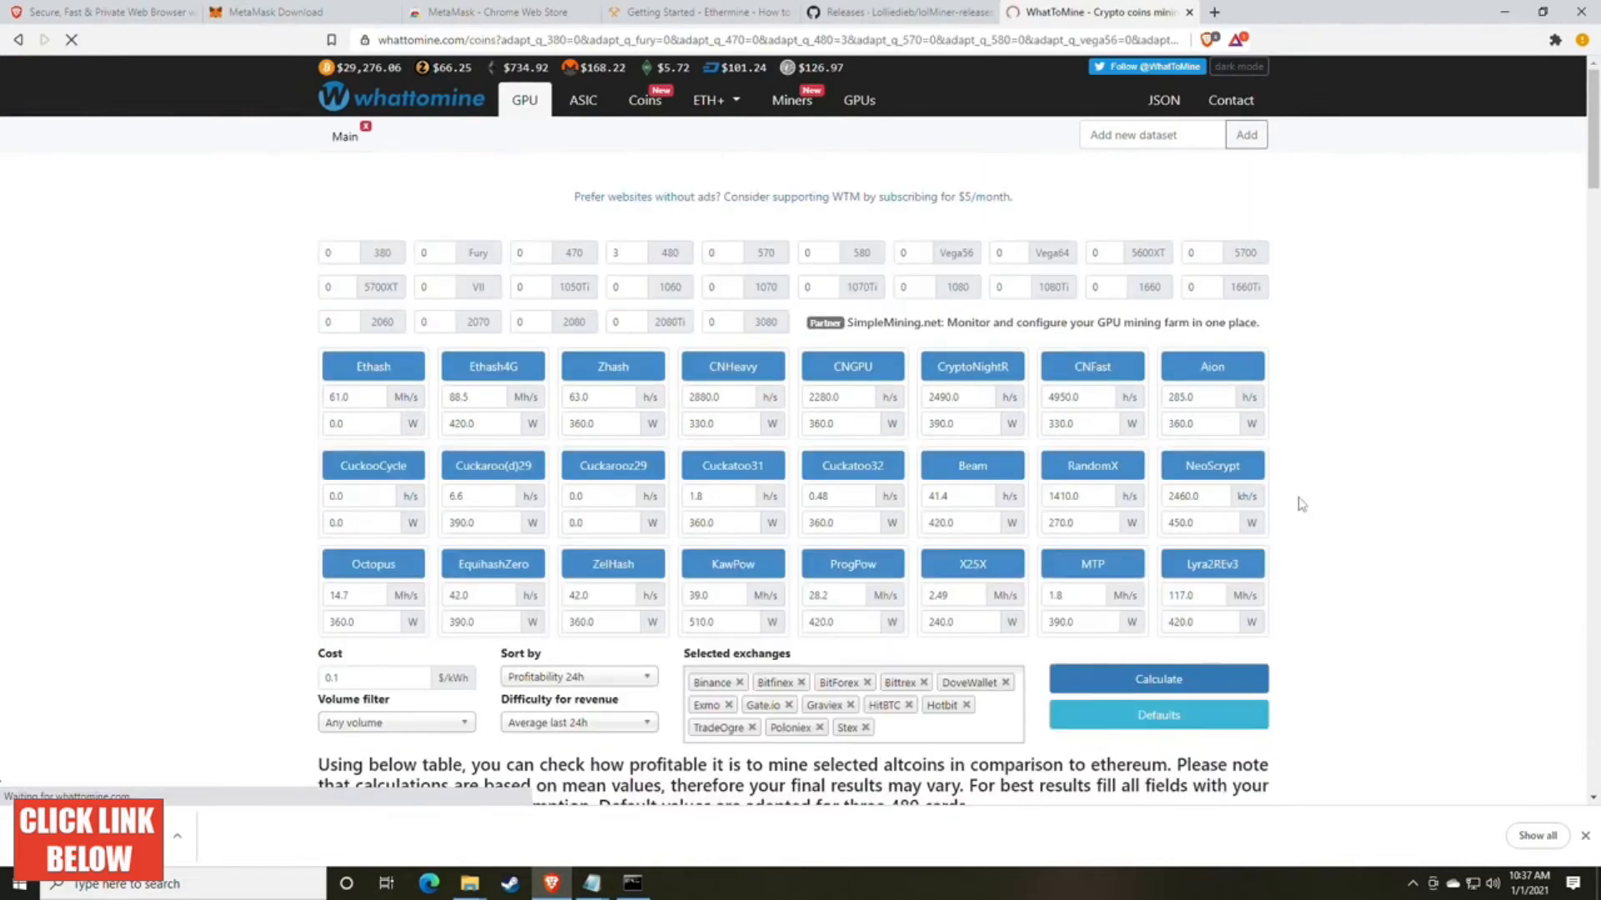
{"action": "scroll", "coordinate": [1301, 504], "scroll_direction": "down", "scroll_amount": 6}
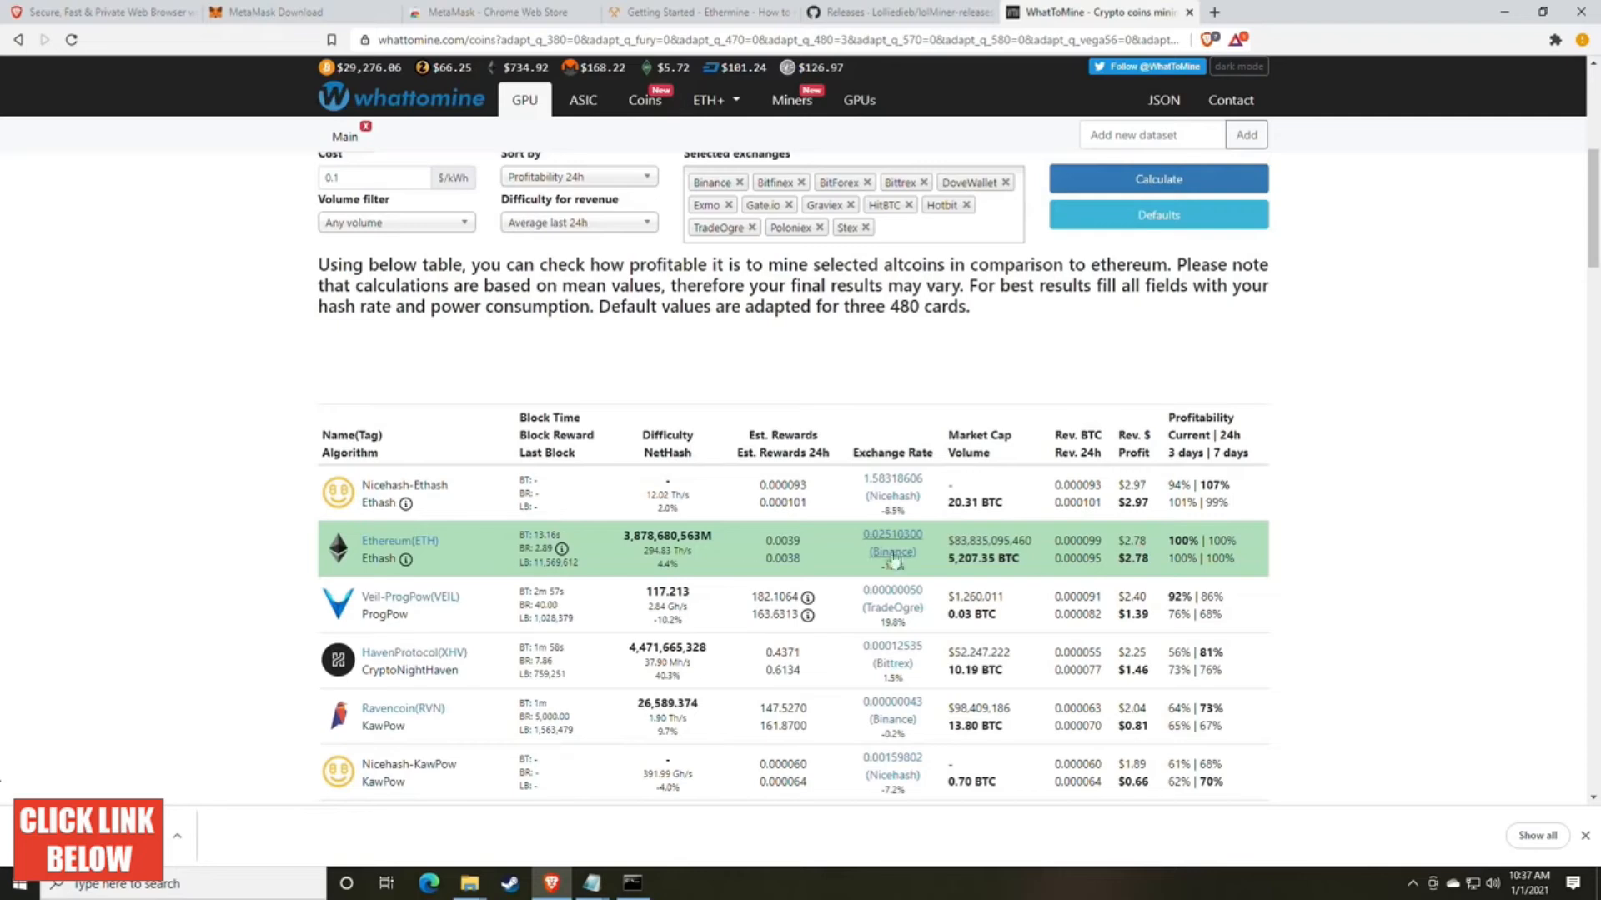
{"action": "double_click", "coordinate": [1148, 559]}
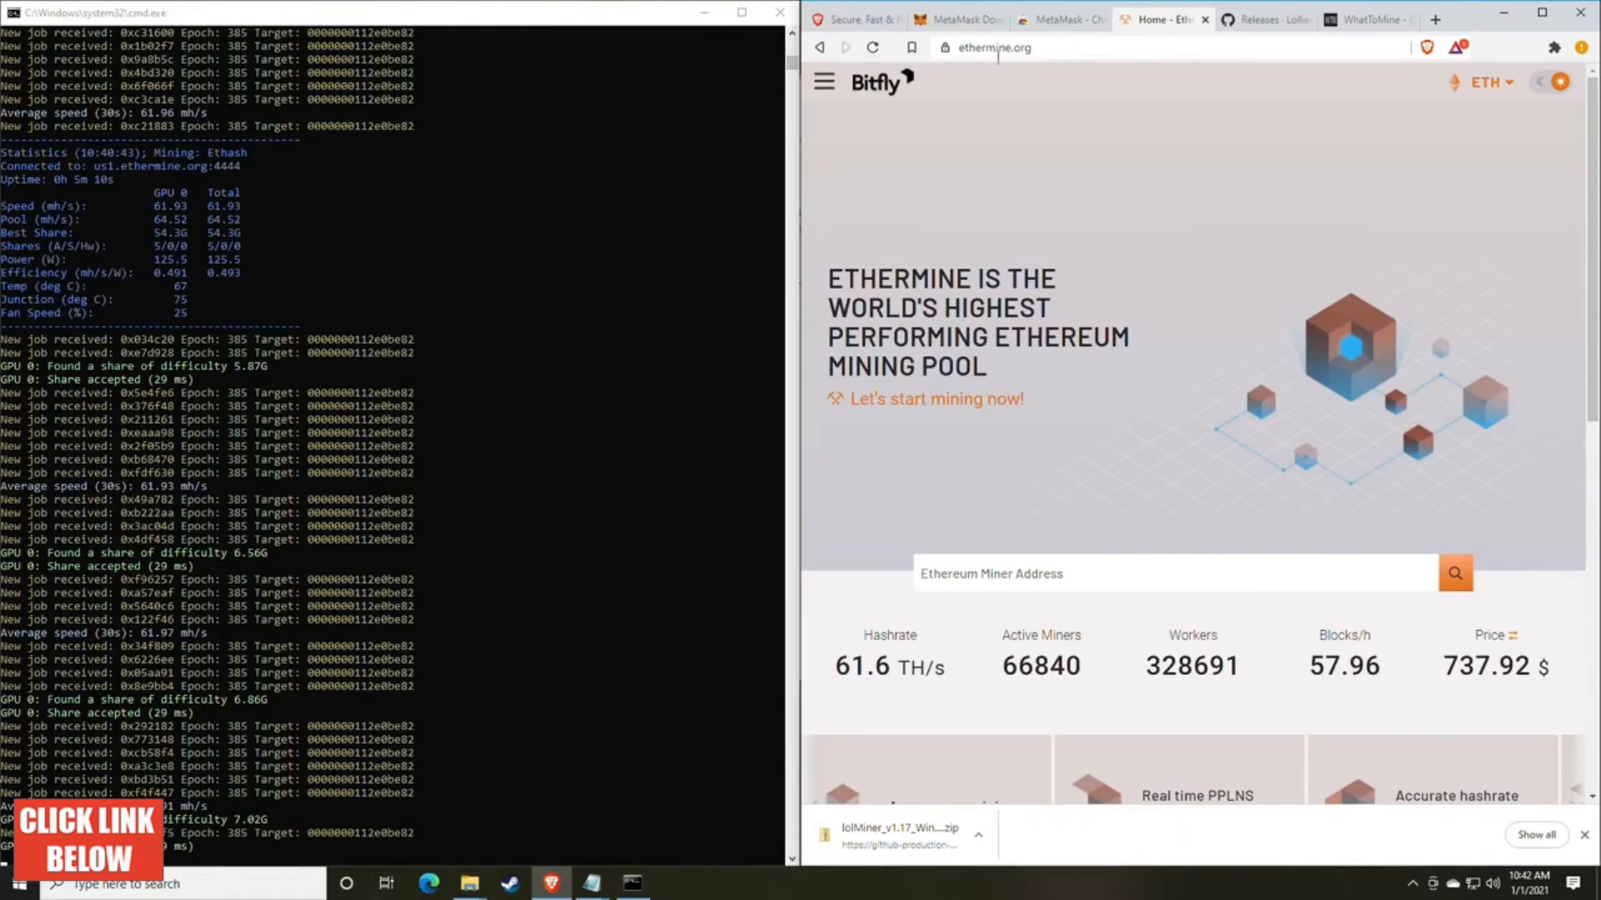
Step: Bring the Ethereum miner address search on Ethermine's home page into view
{"action": "left_click", "coordinate": [828, 84]}
{"action": "left_click", "coordinate": [849, 138]}
{"action": "scroll", "coordinate": [1048, 267], "scroll_direction": "down", "scroll_amount": 2}
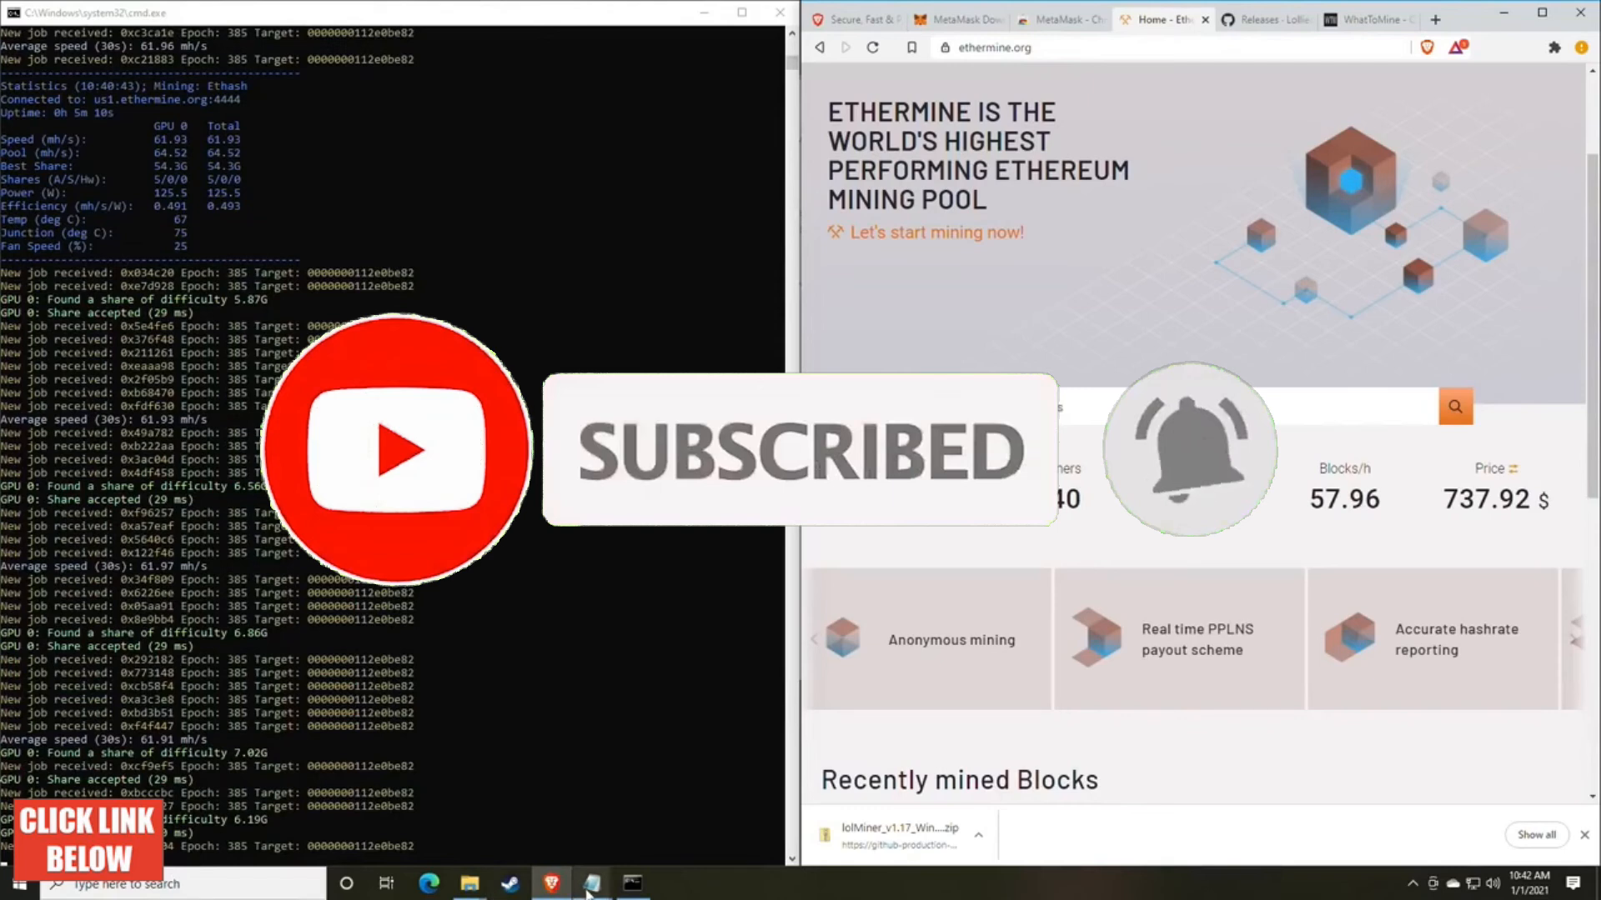
Step: Copy the wallet address from the WALLET line of mine_eth.bat in Notepad and move its window off the Ethermine search field
{"action": "mouse_move", "coordinate": [592, 884]}
{"action": "left_click", "coordinate": [640, 796]}
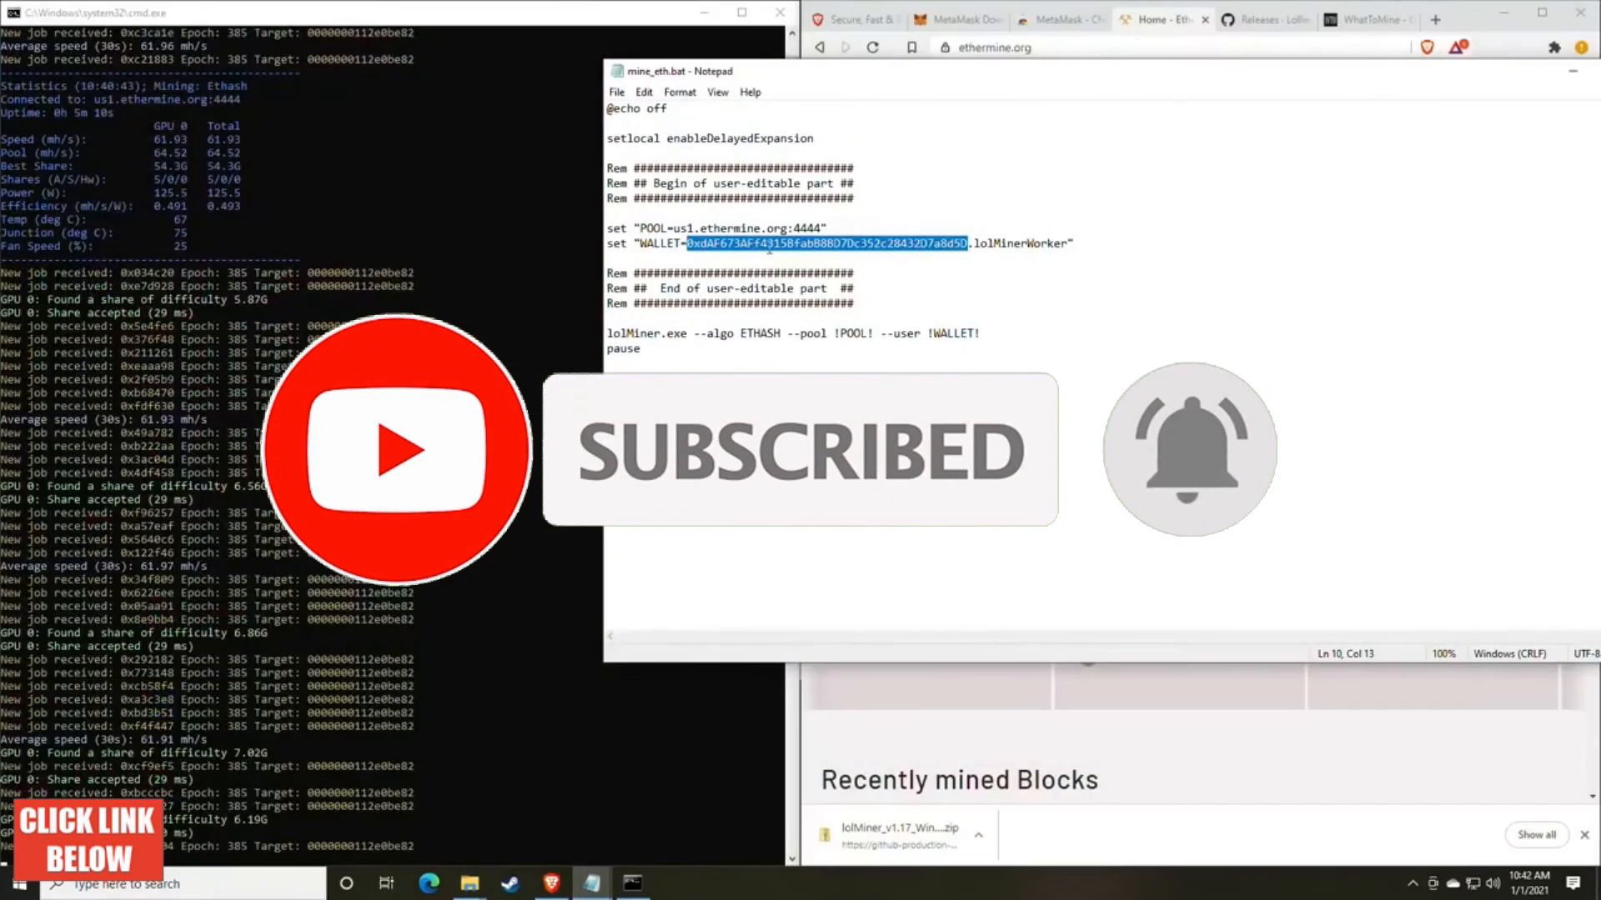
{"action": "right_click", "coordinate": [767, 247]}
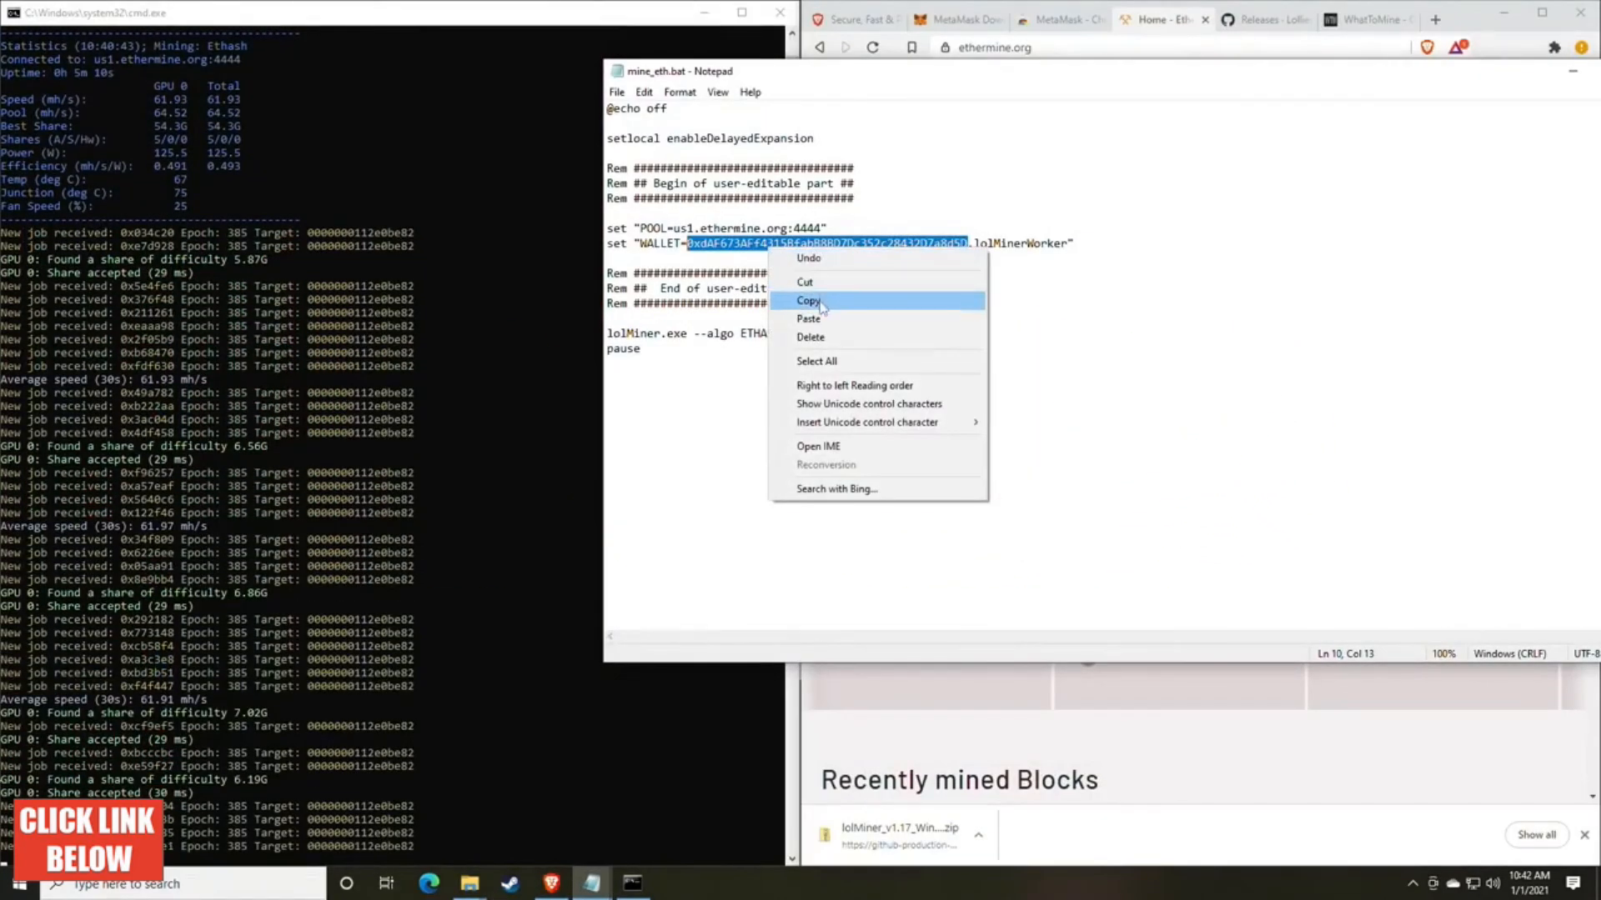
{"action": "left_click", "coordinate": [821, 307]}
{"action": "left_click_drag", "start_coordinate": [1060, 82], "coordinate": [753, 201]}
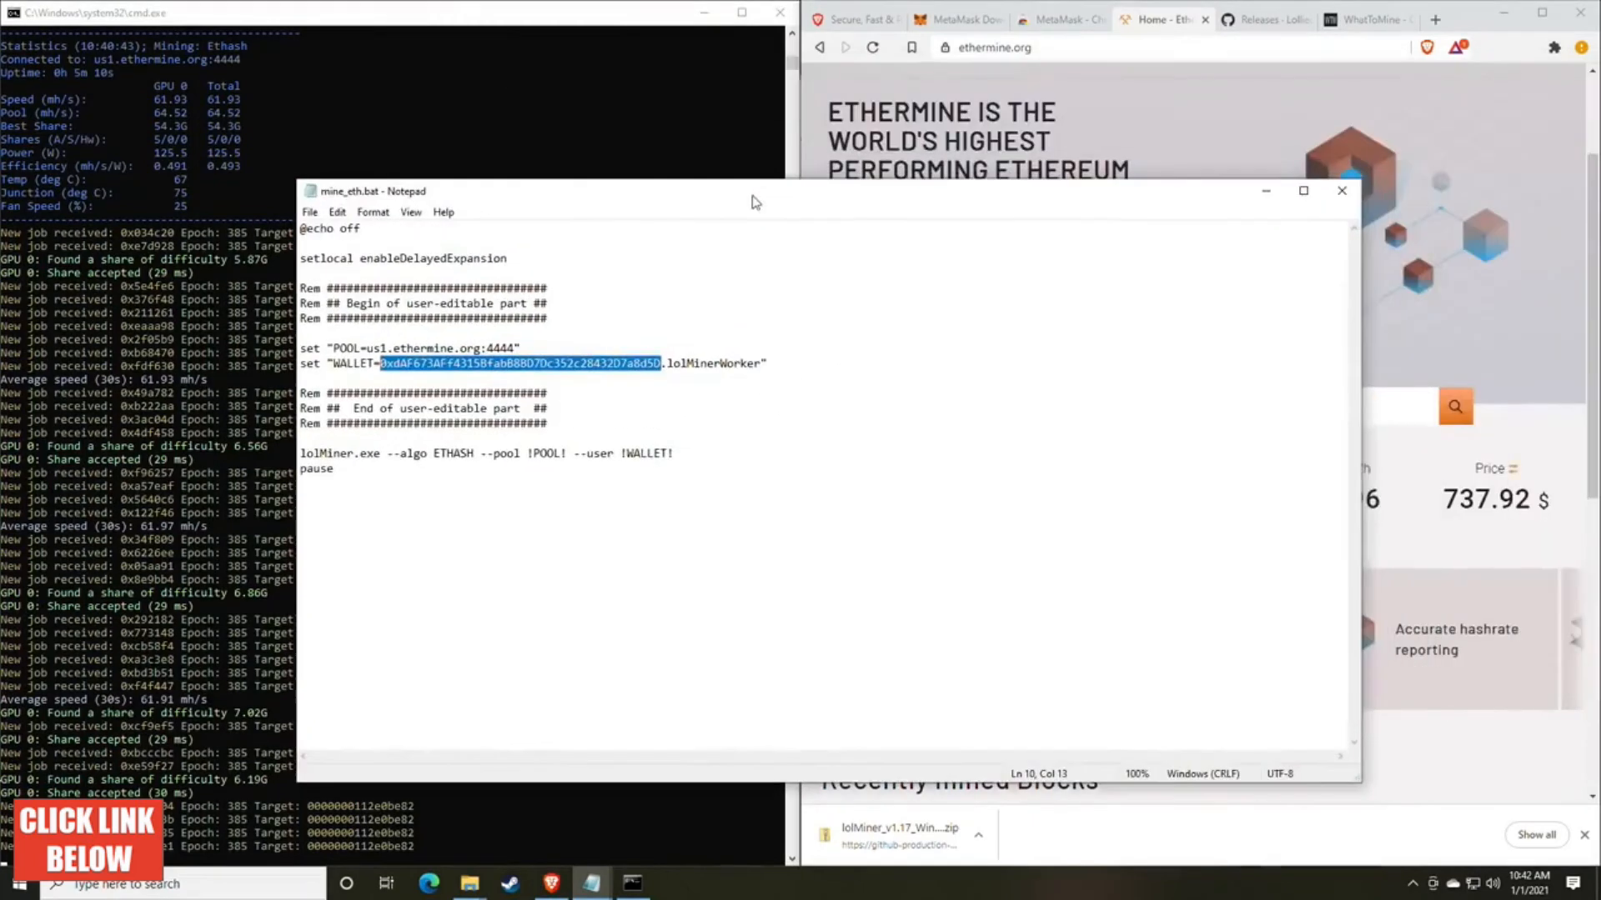
Step: Paste the wallet address into Ethermine's miner address search and open the miner's dashboard
{"action": "left_click", "coordinate": [1168, 133]}
{"action": "left_click", "coordinate": [1053, 408]}
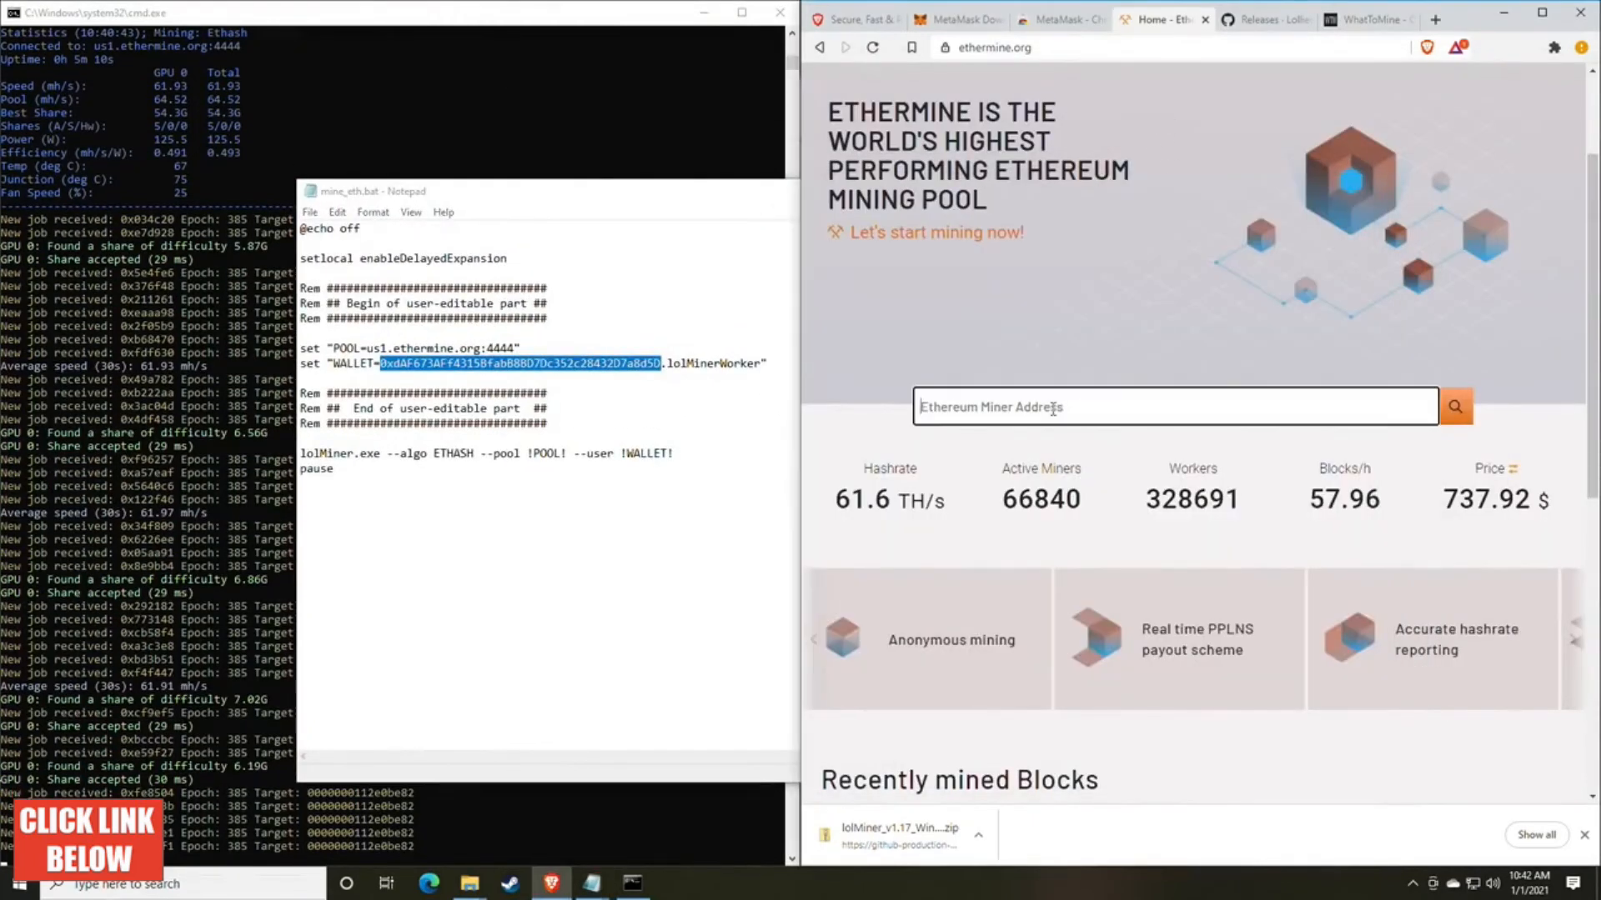
{"action": "right_click", "coordinate": [1021, 412]}
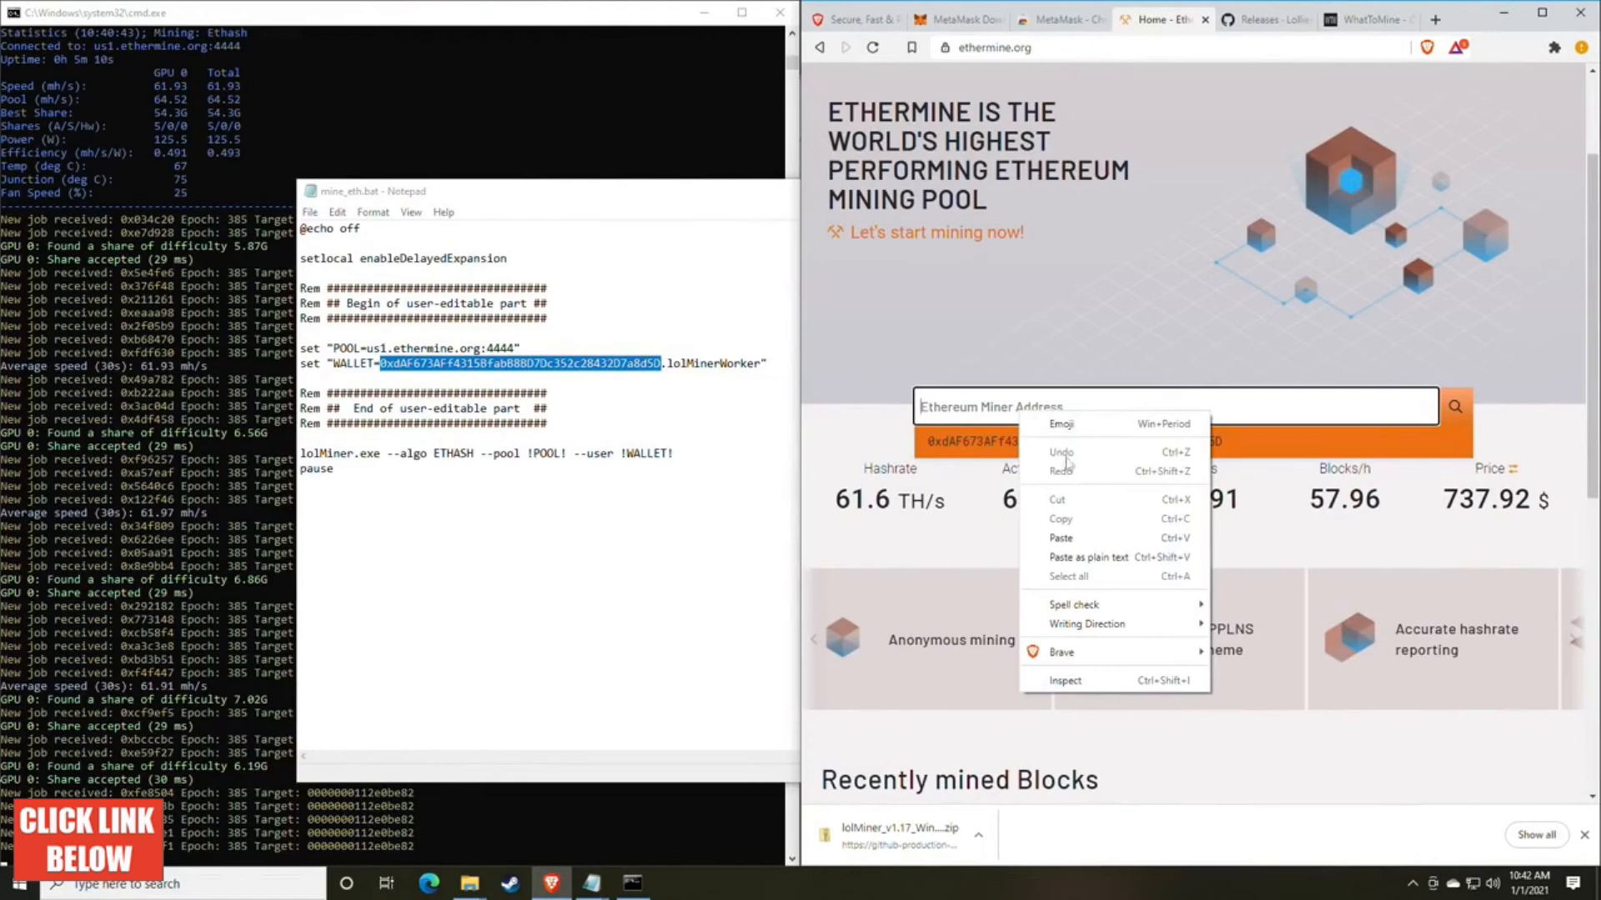
{"action": "left_click", "coordinate": [1062, 539]}
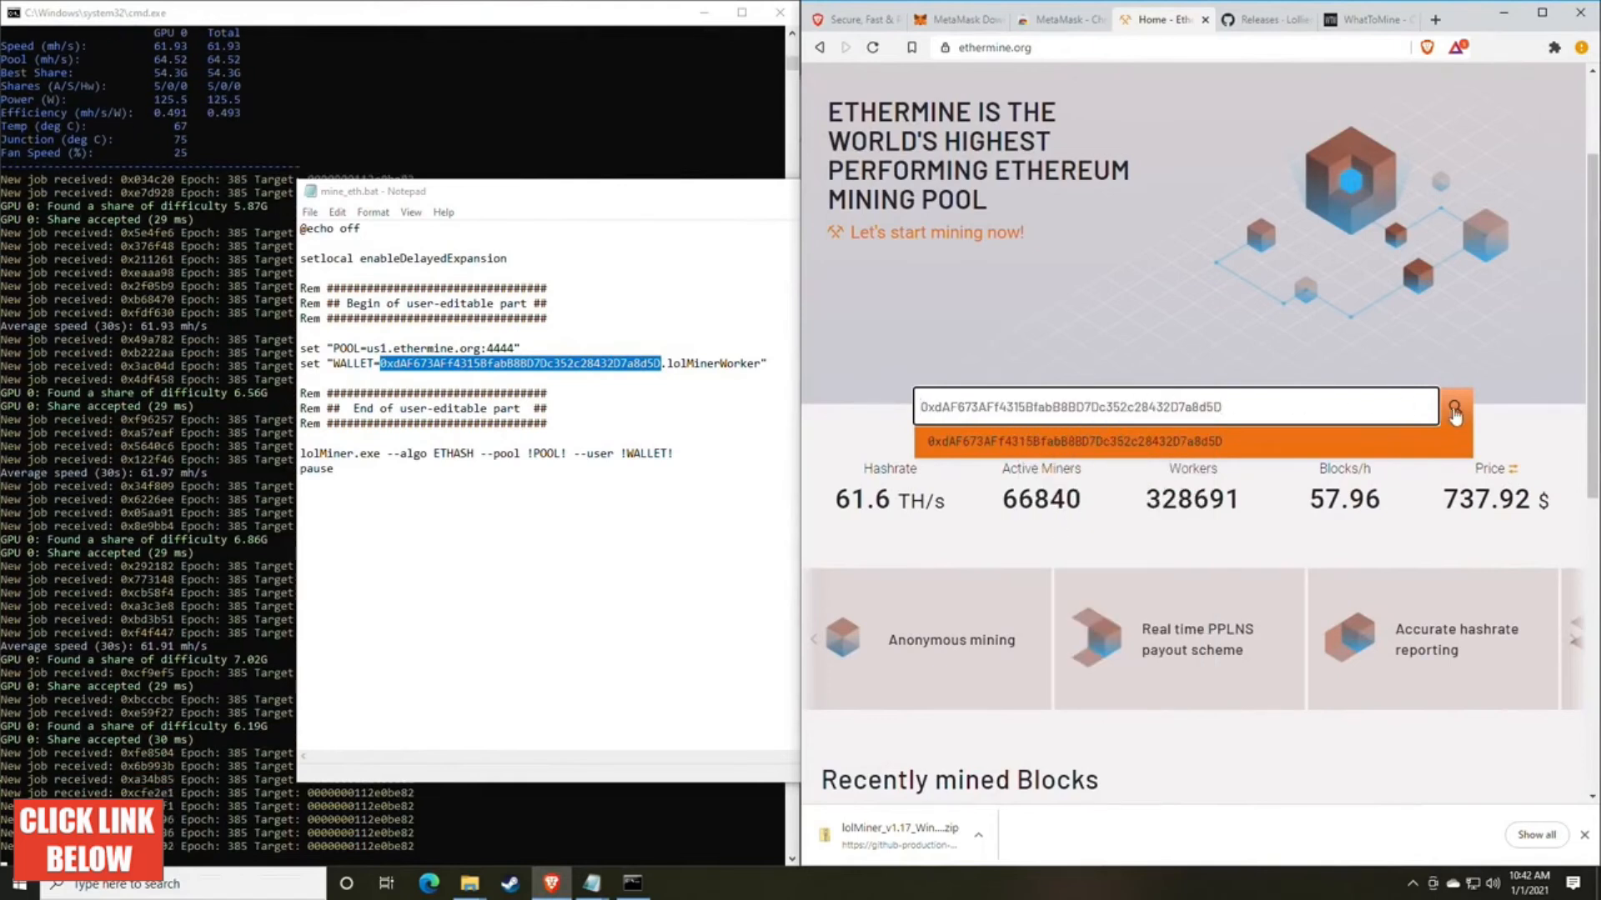
{"action": "left_click", "coordinate": [1455, 411]}
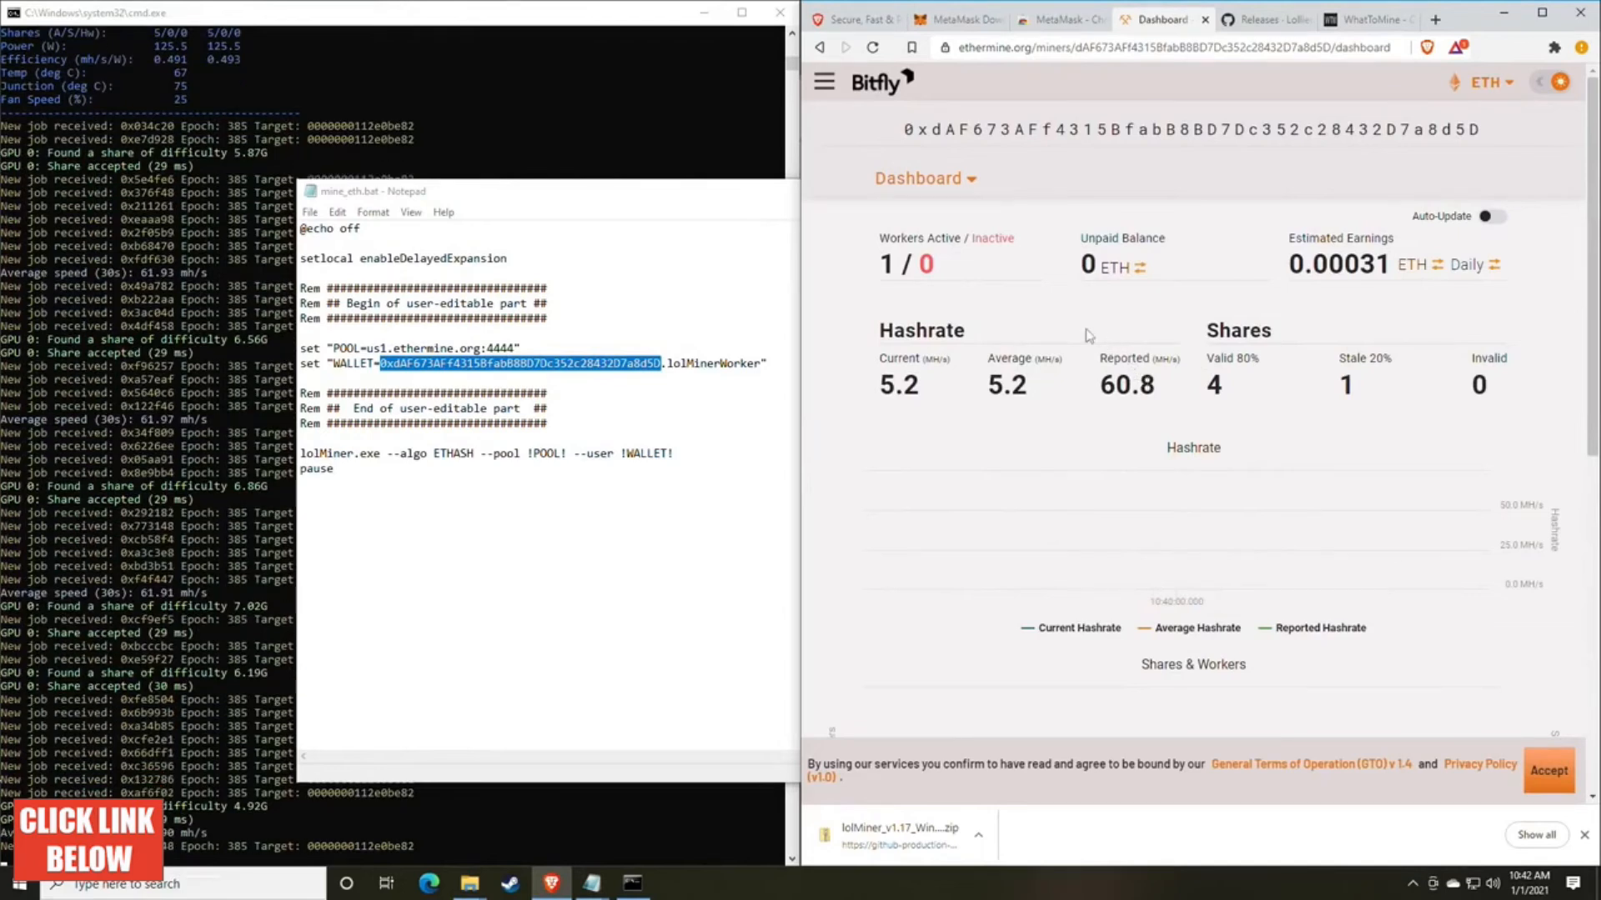
Step: Examine the miner dashboard's reported hashrate, valid shares, and active and inactive worker counts
{"action": "scroll", "coordinate": [1071, 327], "scroll_direction": "down", "scroll_amount": 1}
{"action": "scroll", "coordinate": [1070, 328], "scroll_direction": "up", "scroll_amount": 1}
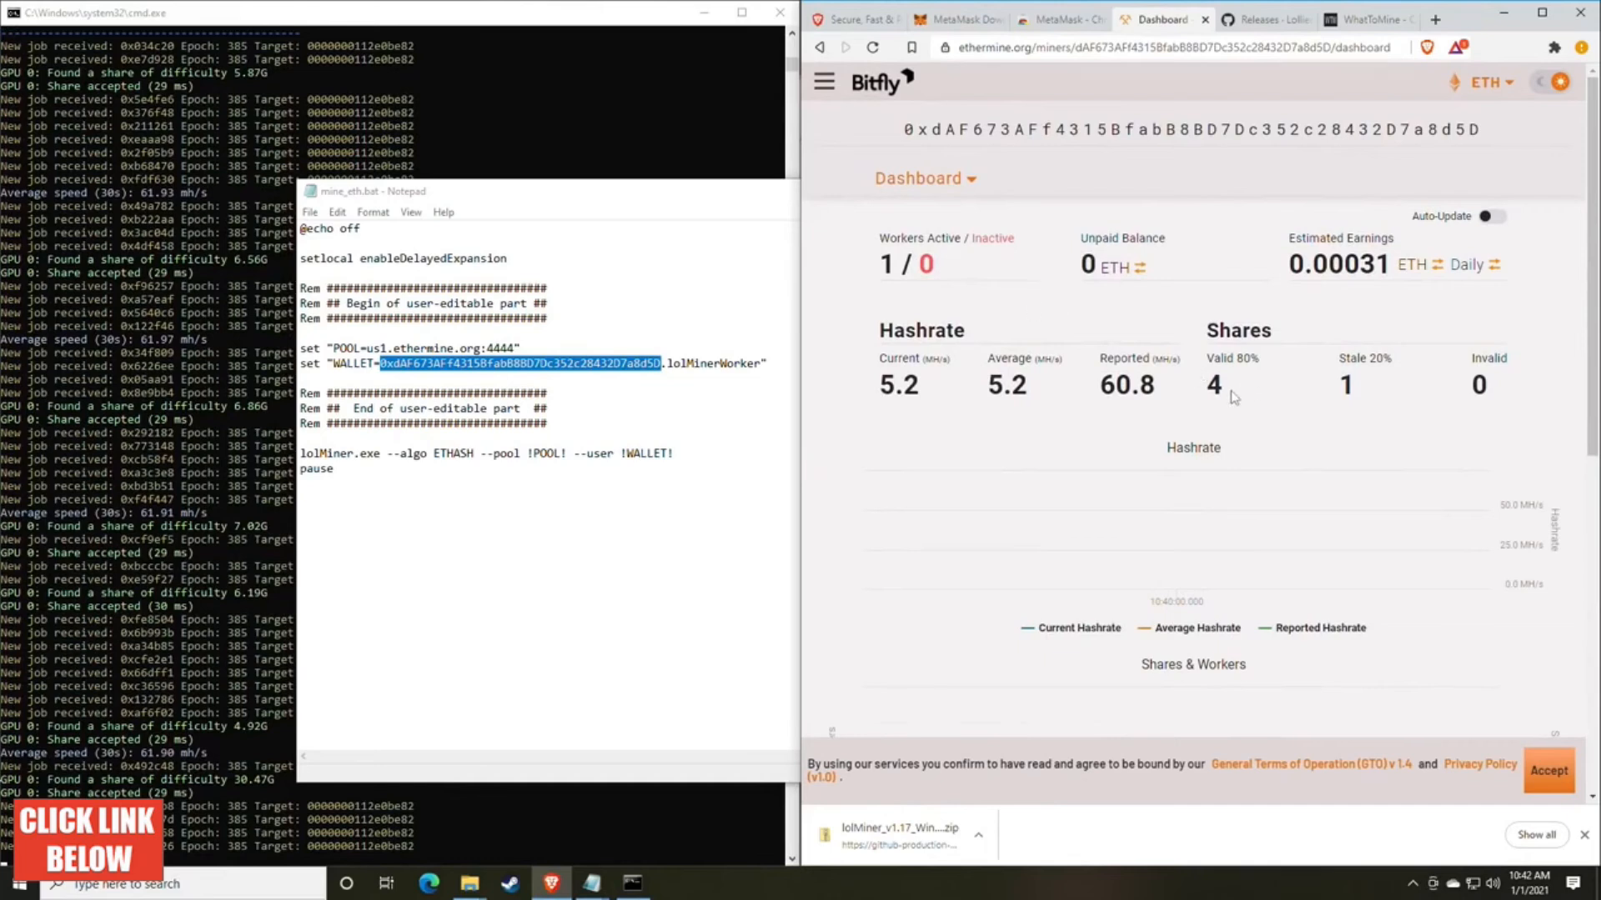
{"action": "double_click", "coordinate": [1141, 386]}
{"action": "left_click", "coordinate": [1159, 392]}
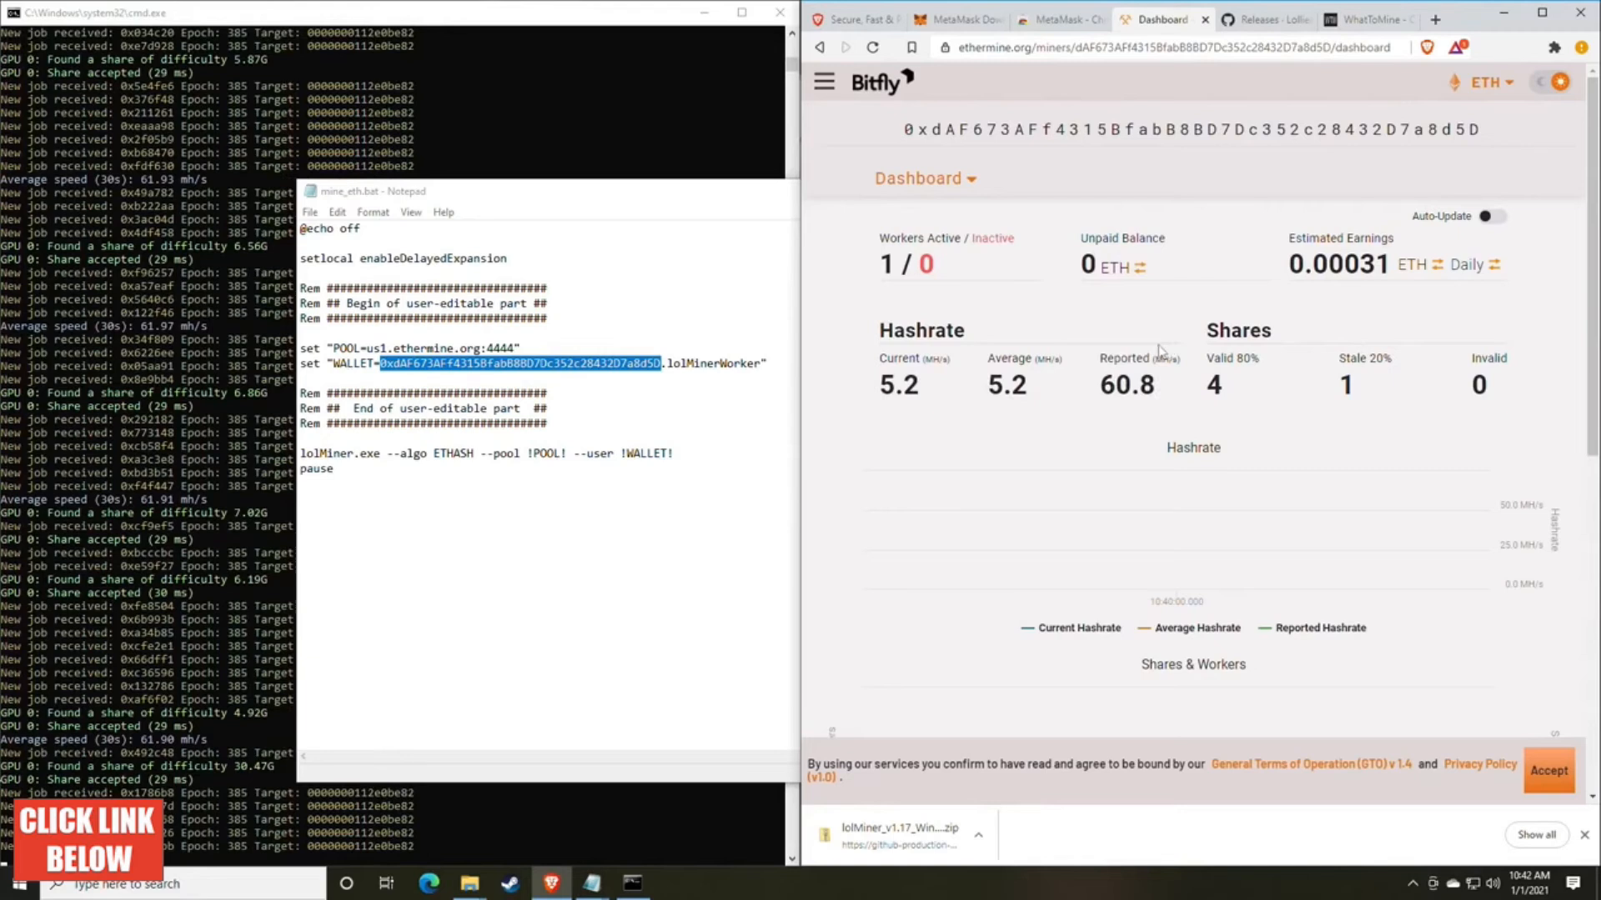
{"action": "scroll", "coordinate": [1155, 349], "scroll_direction": "down", "scroll_amount": 1}
{"action": "mouse_move", "coordinate": [924, 311]}
{"action": "left_mouse_down"}
{"action": "mouse_move", "coordinate": [883, 301]}
{"action": "mouse_move", "coordinate": [897, 306]}
{"action": "left_mouse_up"}
{"action": "left_click", "coordinate": [961, 313]}
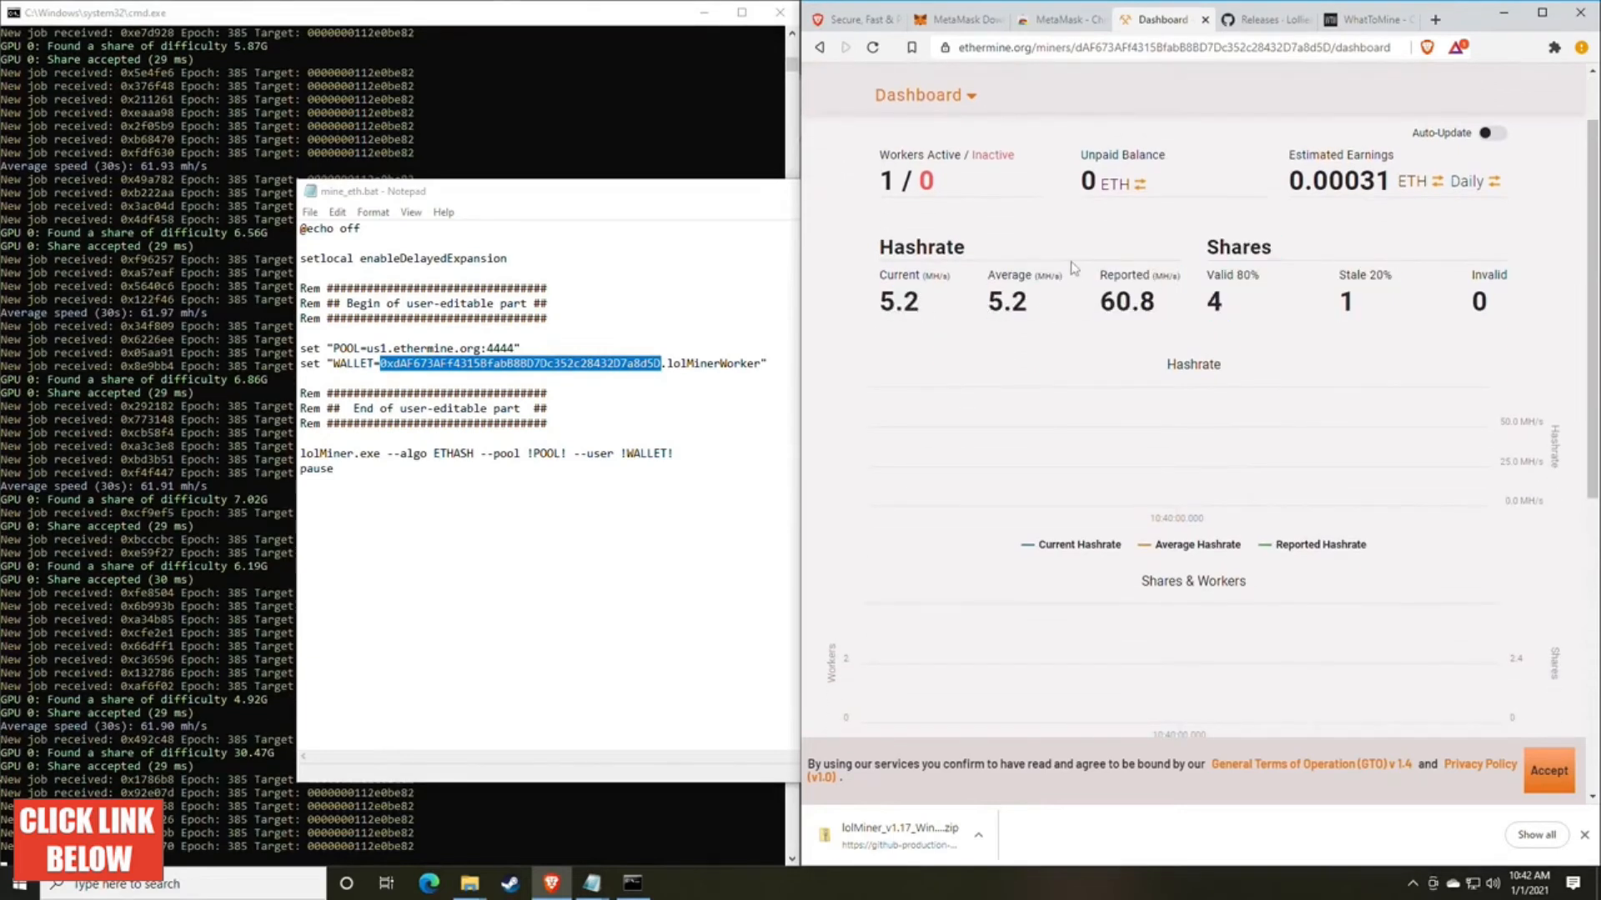
{"action": "left_click_drag", "start_coordinate": [881, 160], "coordinate": [942, 183]}
{"action": "left_click", "coordinate": [926, 181]}
{"action": "double_click", "coordinate": [924, 181]}
{"action": "left_click", "coordinate": [922, 183]}
{"action": "double_click", "coordinate": [923, 182]}
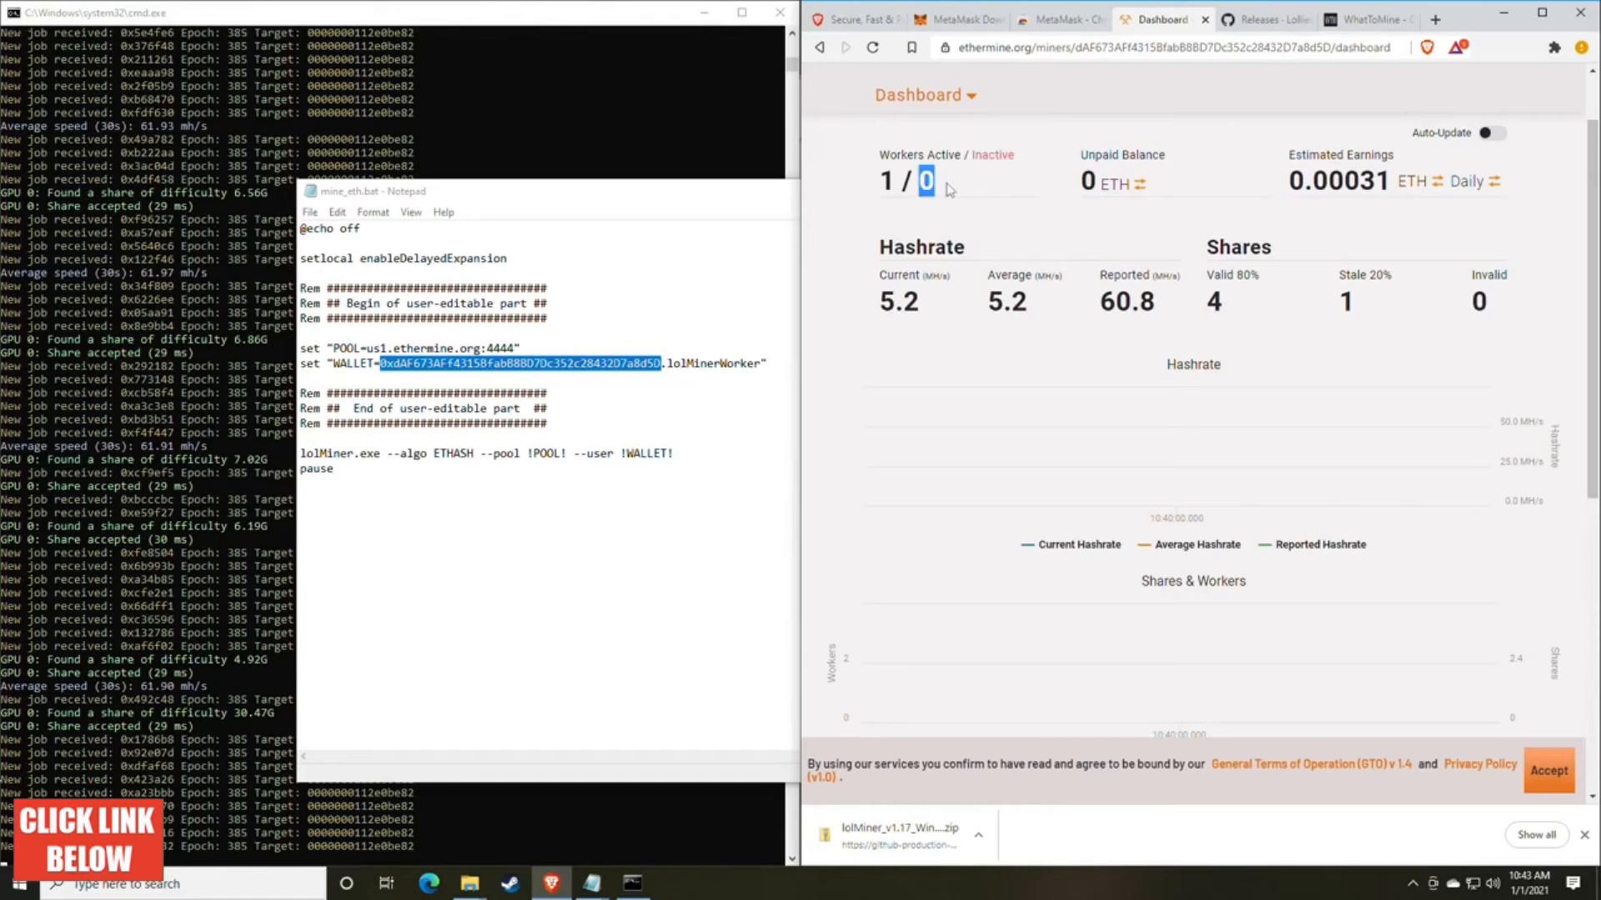
{"action": "left_click", "coordinate": [972, 194]}
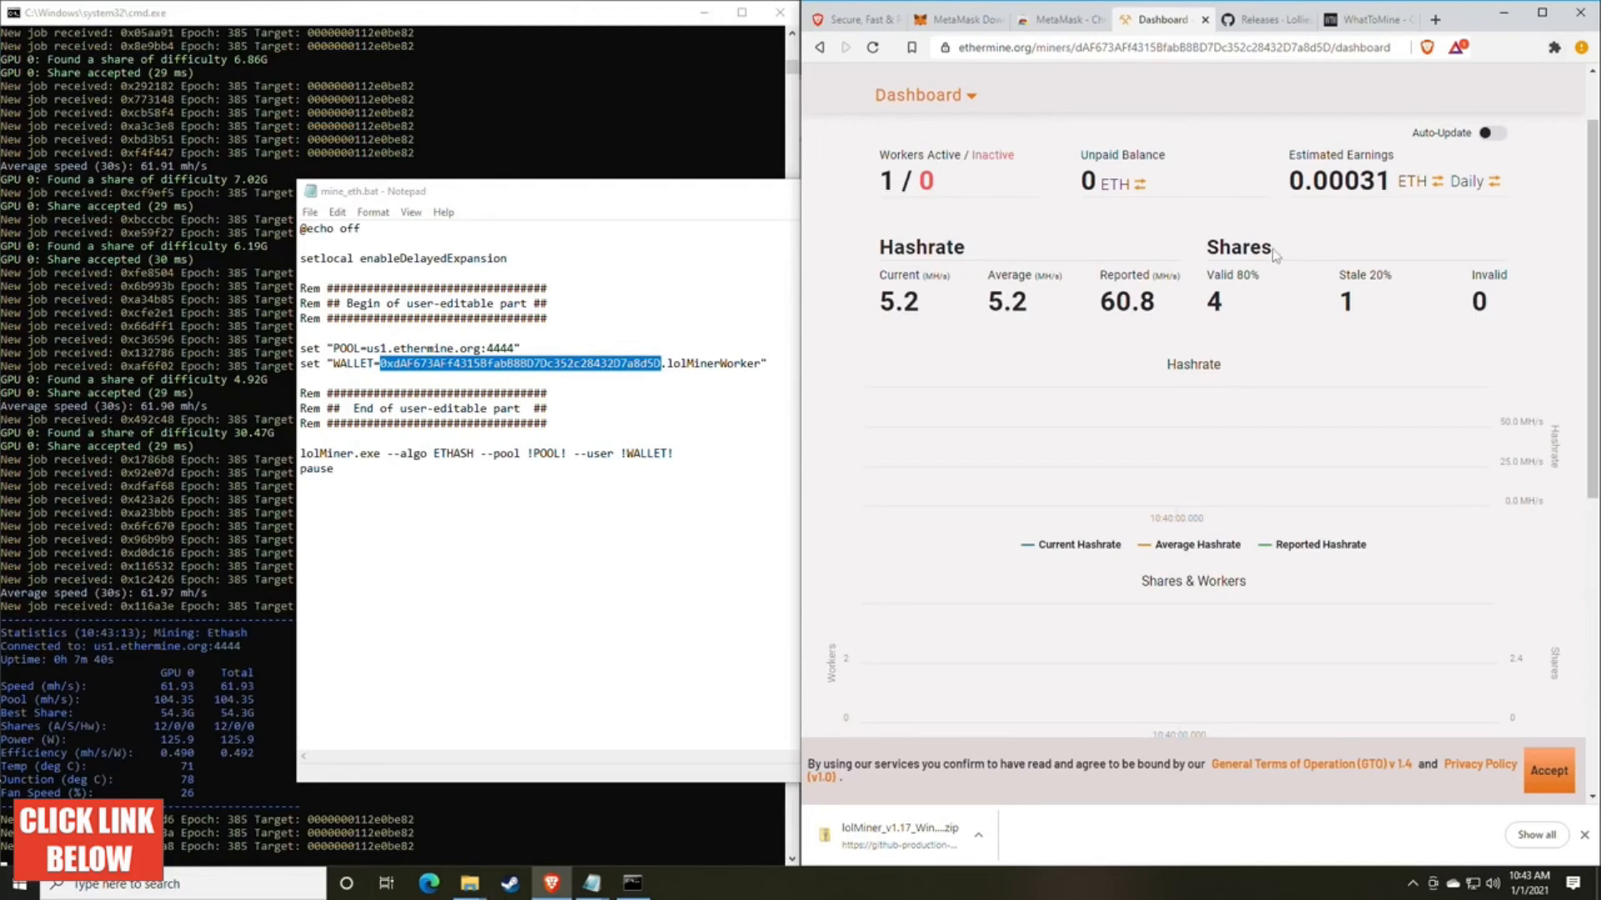
Step: Display the dashboard's estimated earnings as a monthly amount in USD
{"action": "left_click_drag", "start_coordinate": [1289, 238], "coordinate": [1389, 242]}
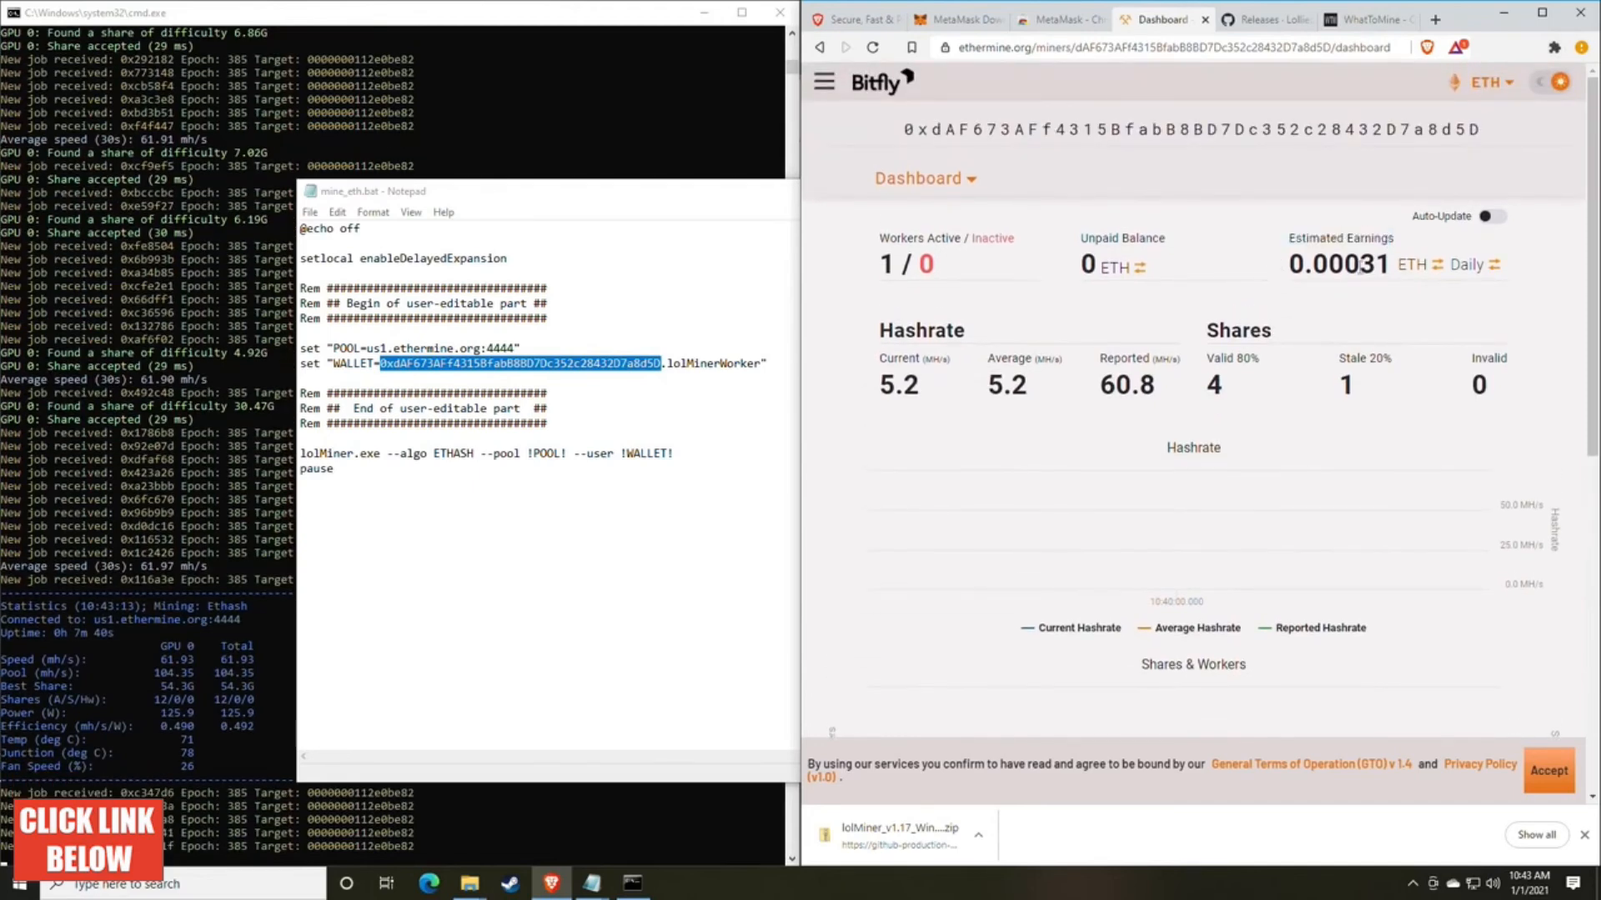
{"action": "left_click", "coordinate": [1467, 269]}
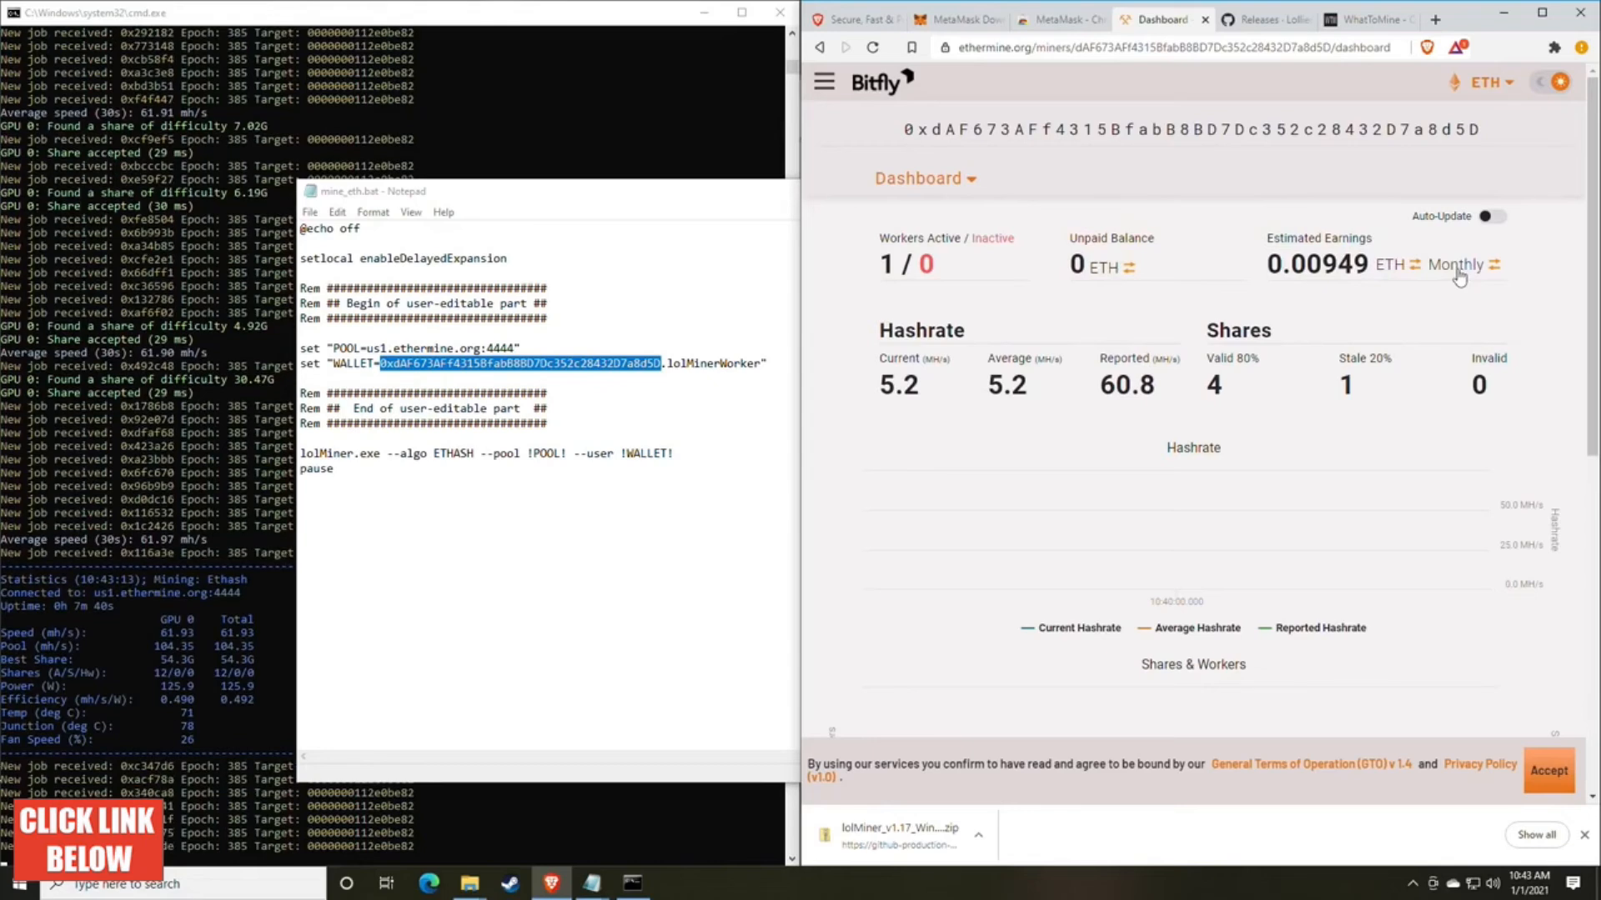
{"action": "left_click", "coordinate": [1398, 269]}
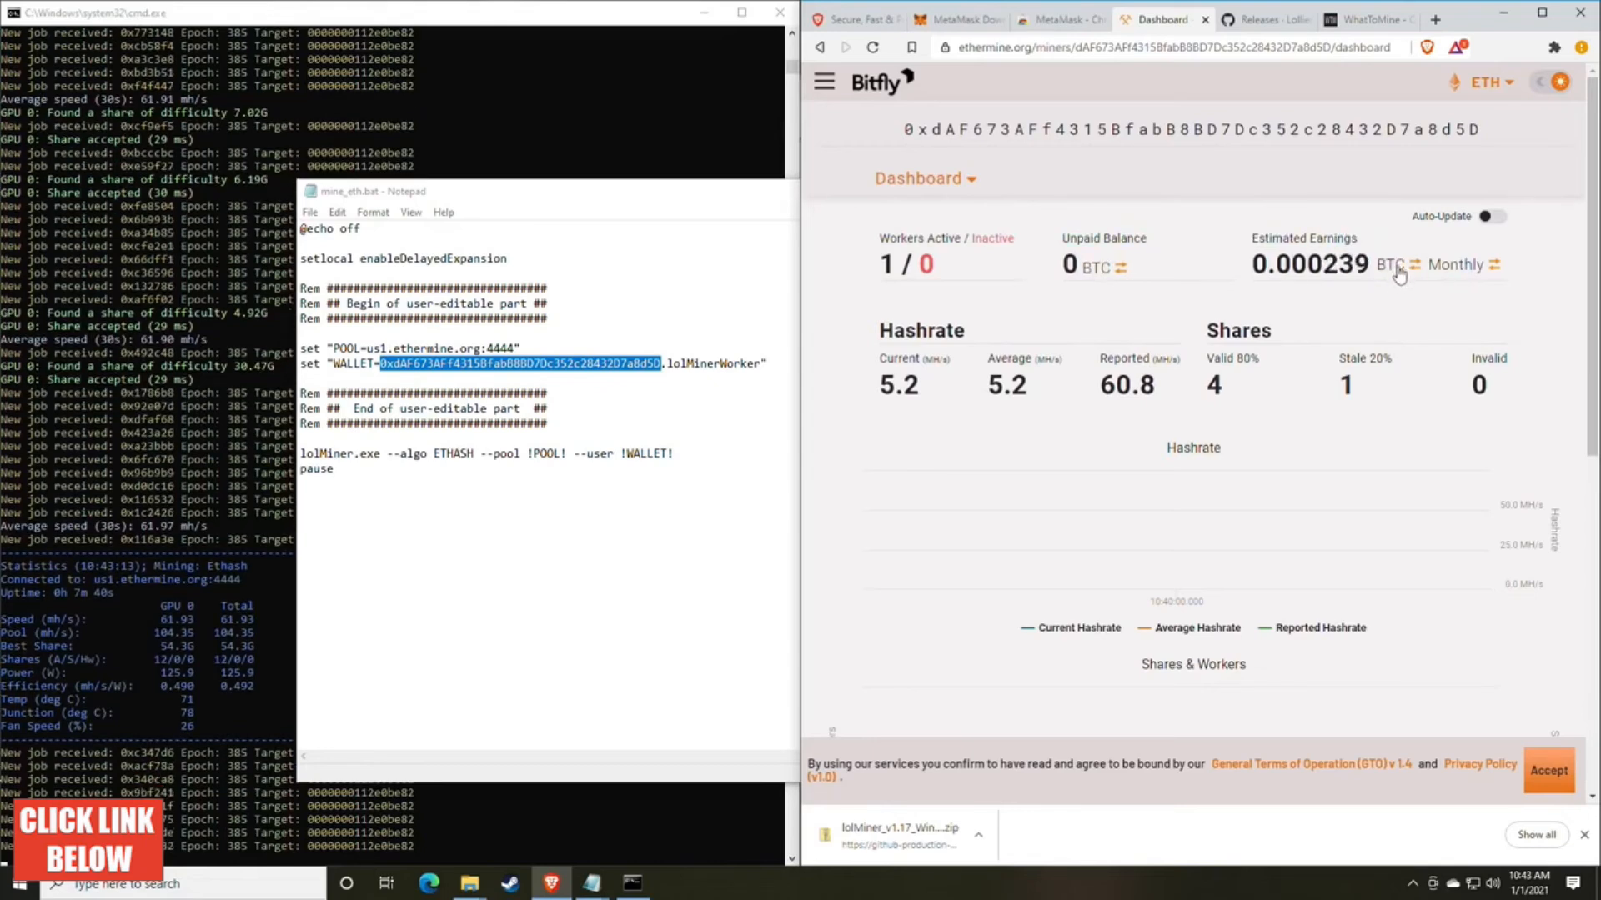
{"action": "left_click", "coordinate": [1395, 268]}
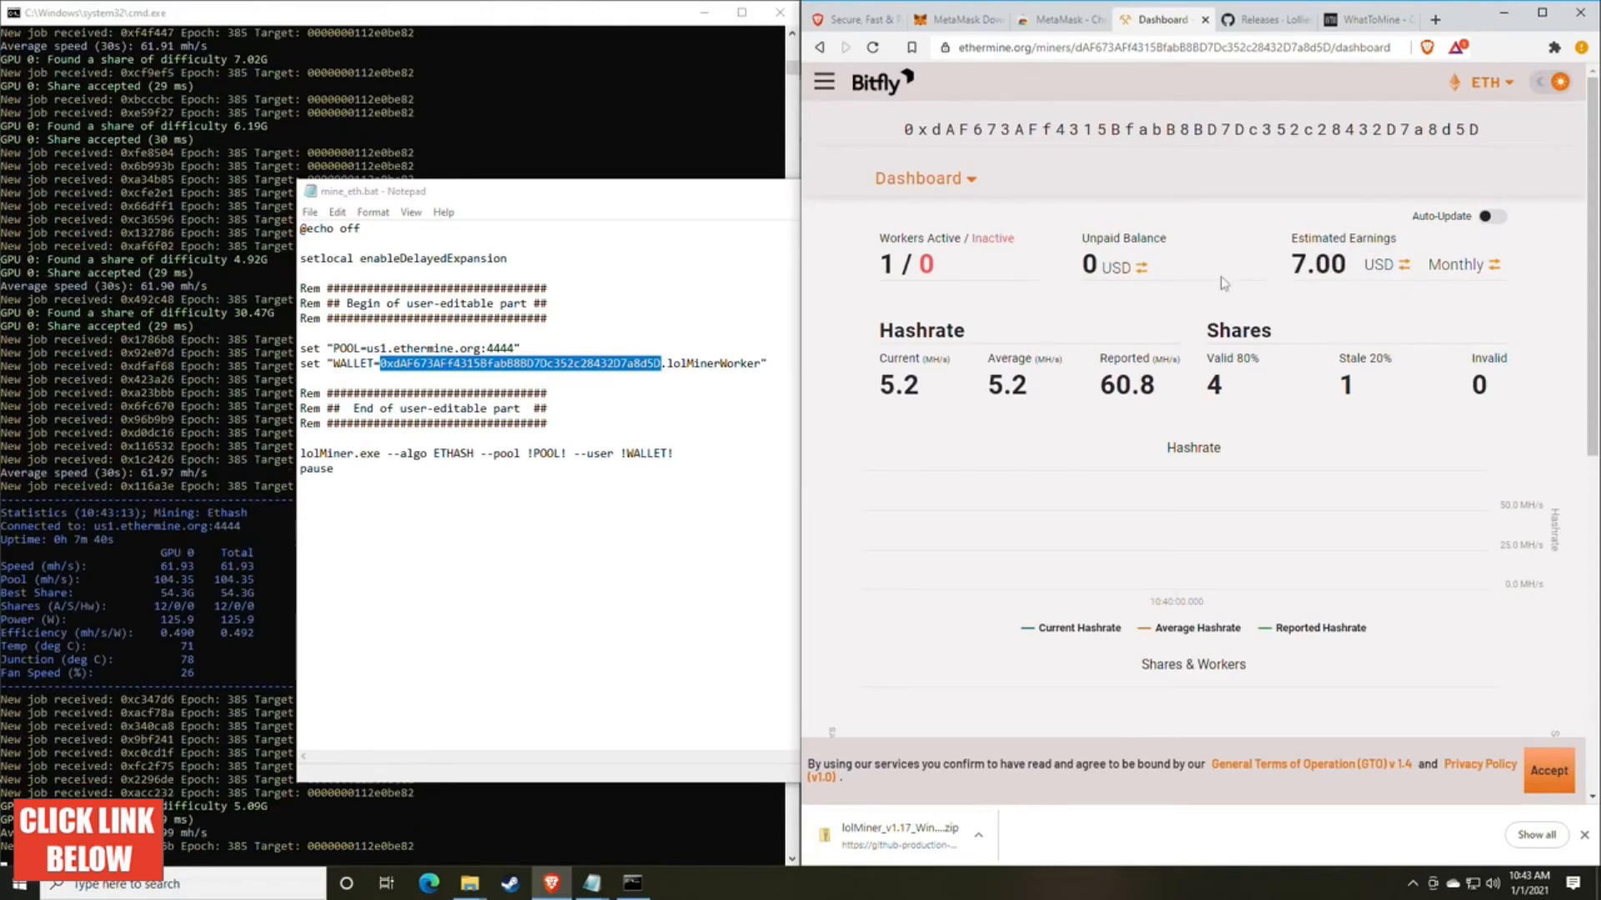
{"action": "left_click_drag", "start_coordinate": [1291, 242], "coordinate": [1397, 241]}
{"action": "left_click", "coordinate": [1388, 245]}
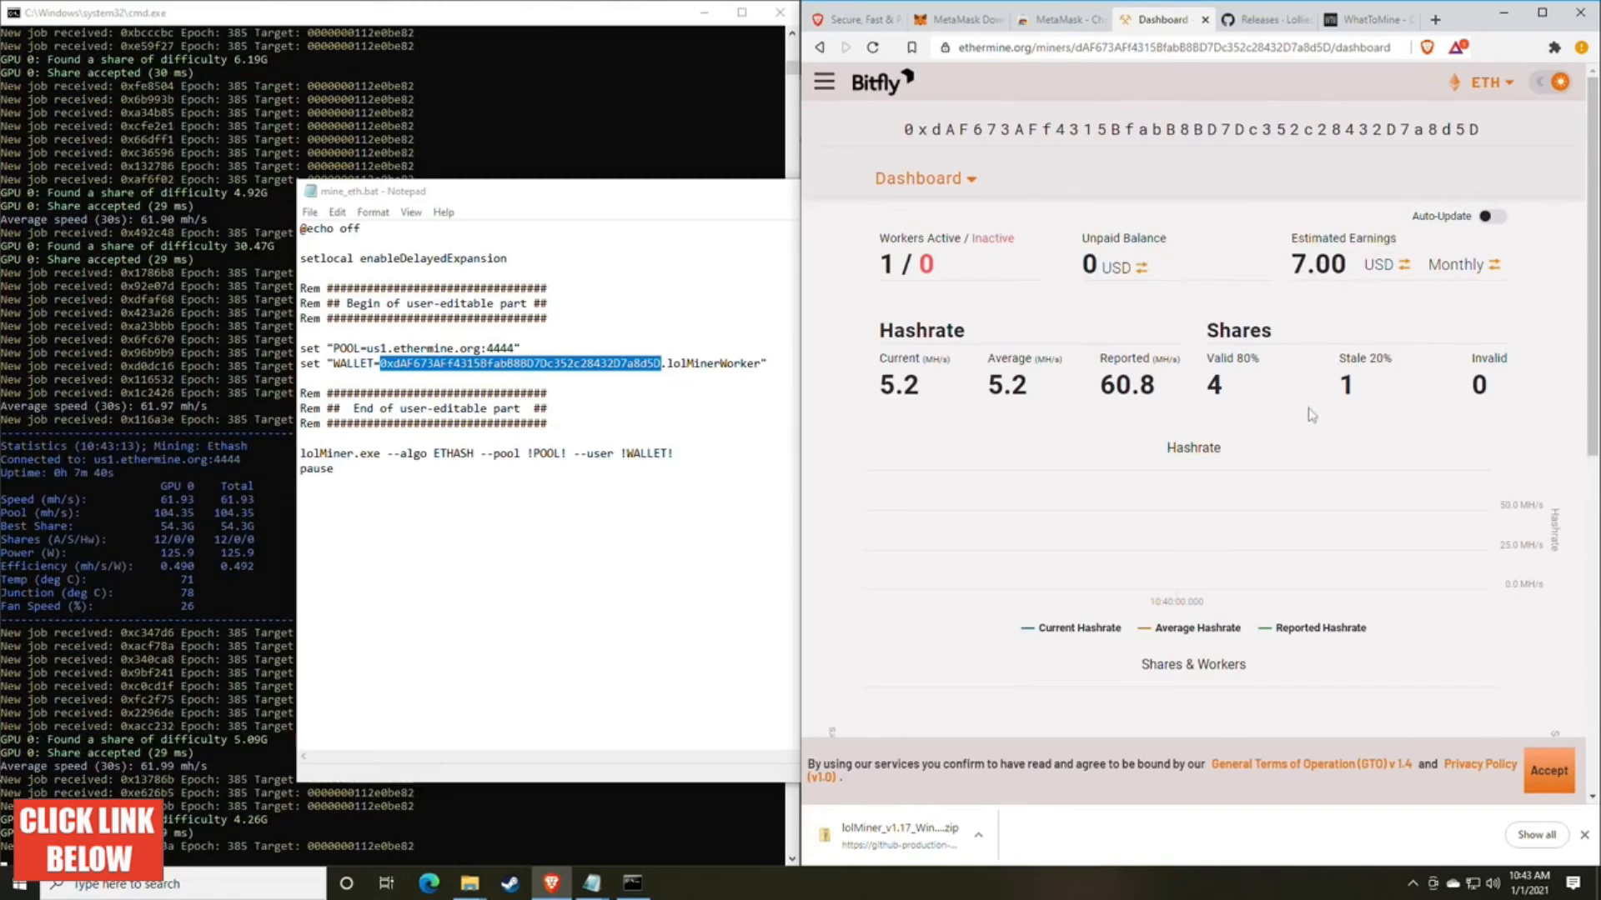
Step: Review the dashboard's Hashrate chart, Shares & Workers chart and Active Workers list
{"action": "left_click_drag", "start_coordinate": [1191, 391], "coordinate": [1099, 372]}
{"action": "left_click", "coordinate": [1098, 374]}
{"action": "scroll", "coordinate": [1095, 343], "scroll_direction": "down", "scroll_amount": 2}
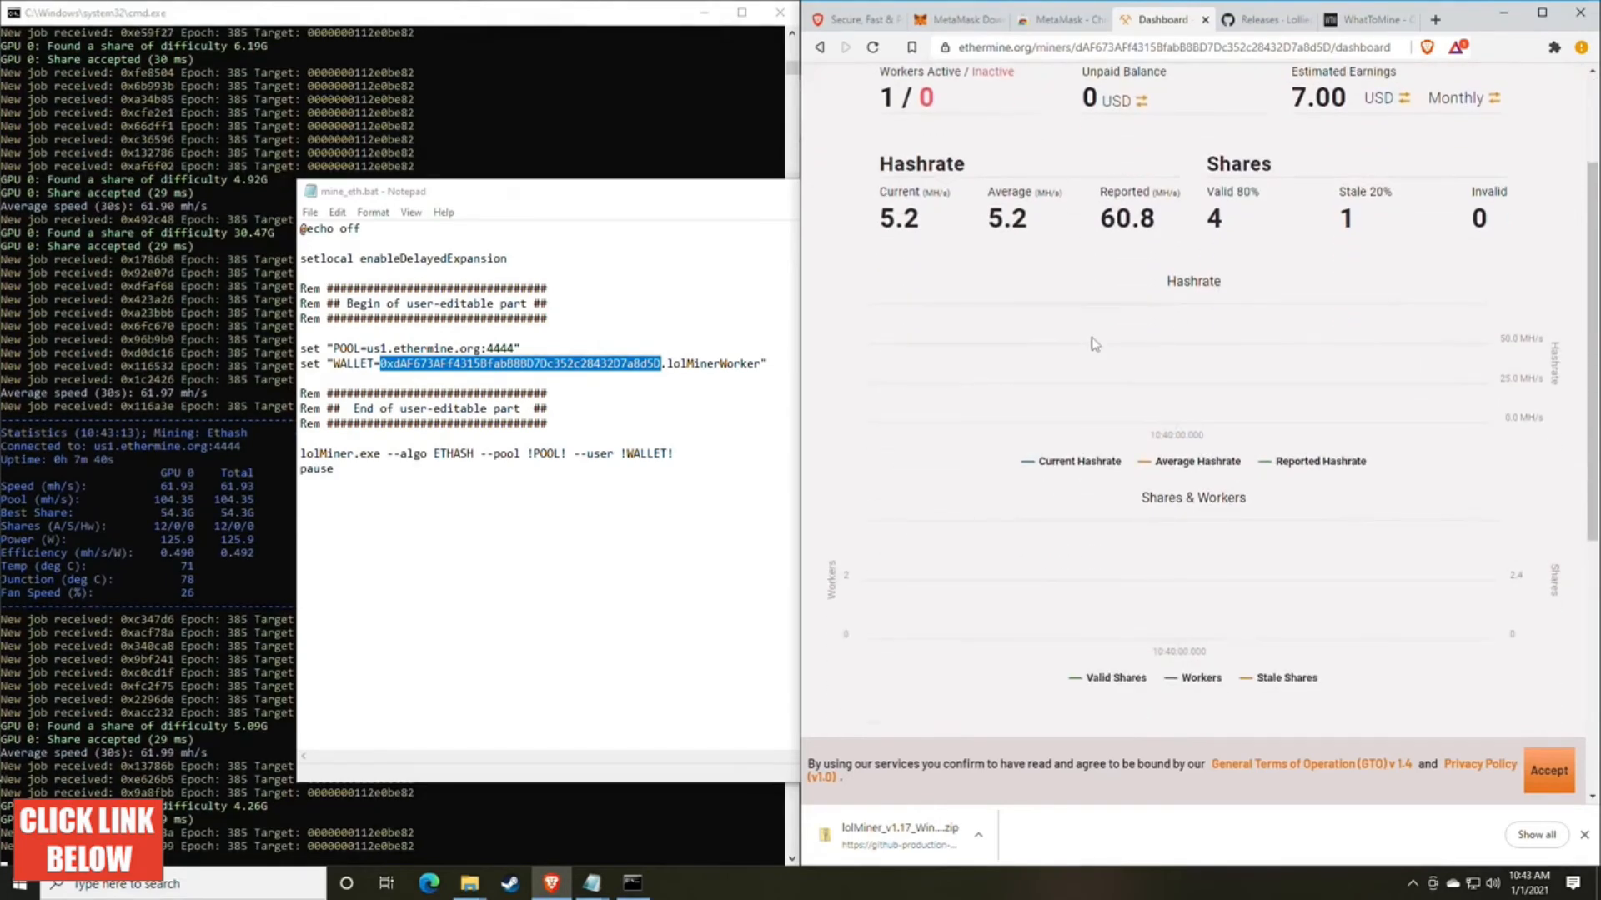
{"action": "scroll", "coordinate": [1095, 344], "scroll_direction": "up", "scroll_amount": 2}
{"action": "scroll", "coordinate": [1093, 344], "scroll_direction": "down", "scroll_amount": 2}
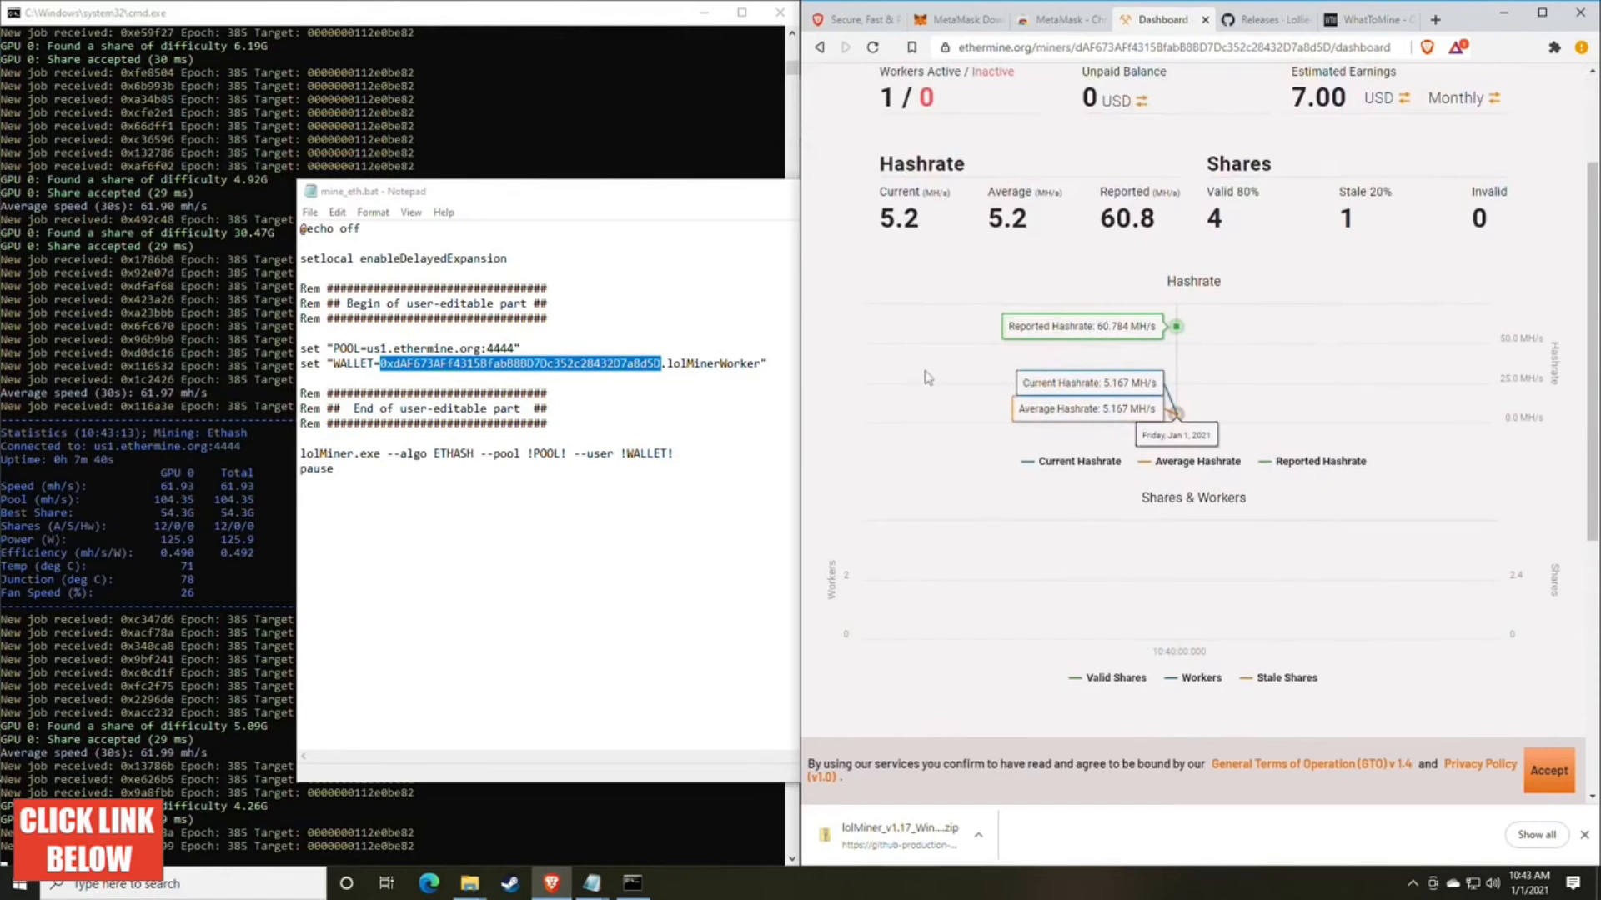
{"action": "scroll", "coordinate": [1255, 371], "scroll_direction": "down", "scroll_amount": 1}
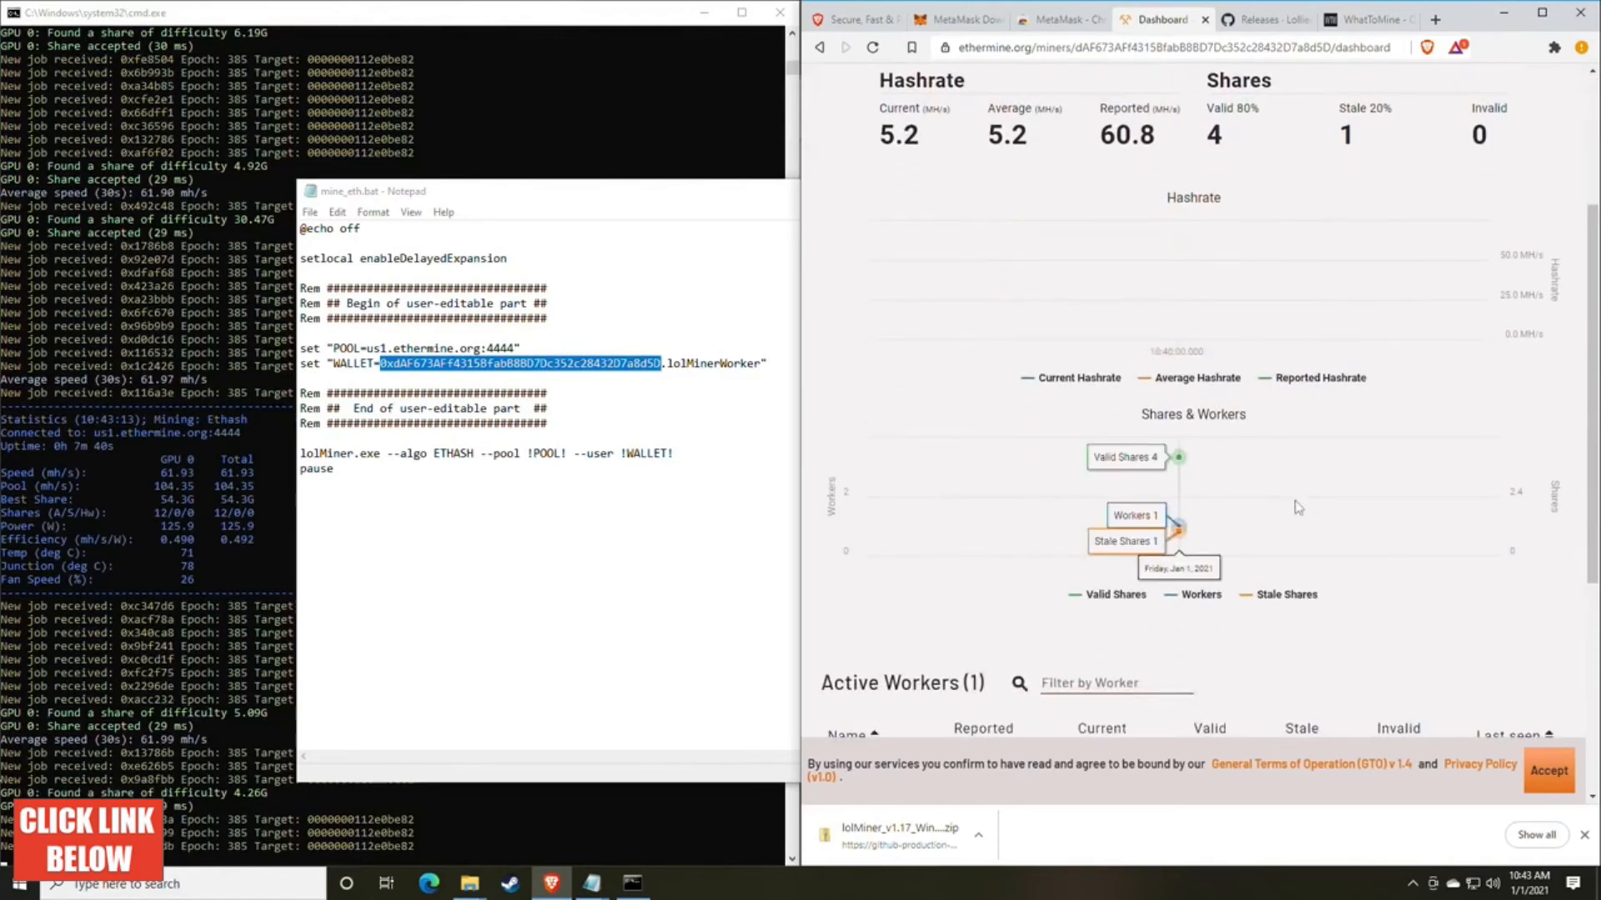
{"action": "scroll", "coordinate": [1296, 500], "scroll_direction": "down", "scroll_amount": 1}
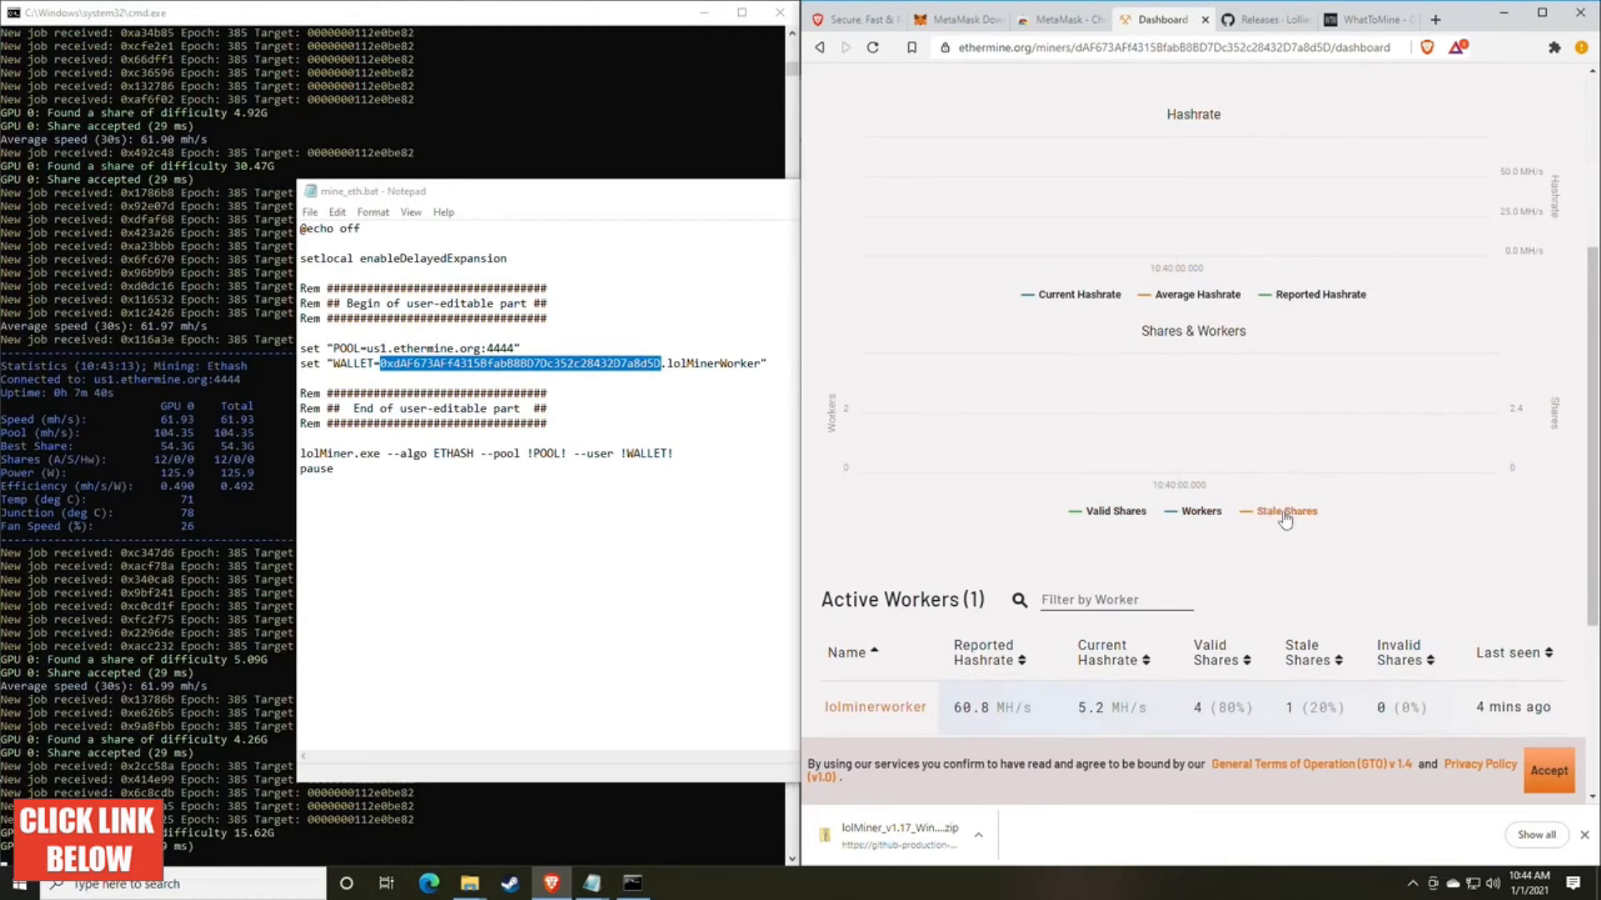
{"action": "scroll", "coordinate": [1294, 520], "scroll_direction": "up", "scroll_amount": 1}
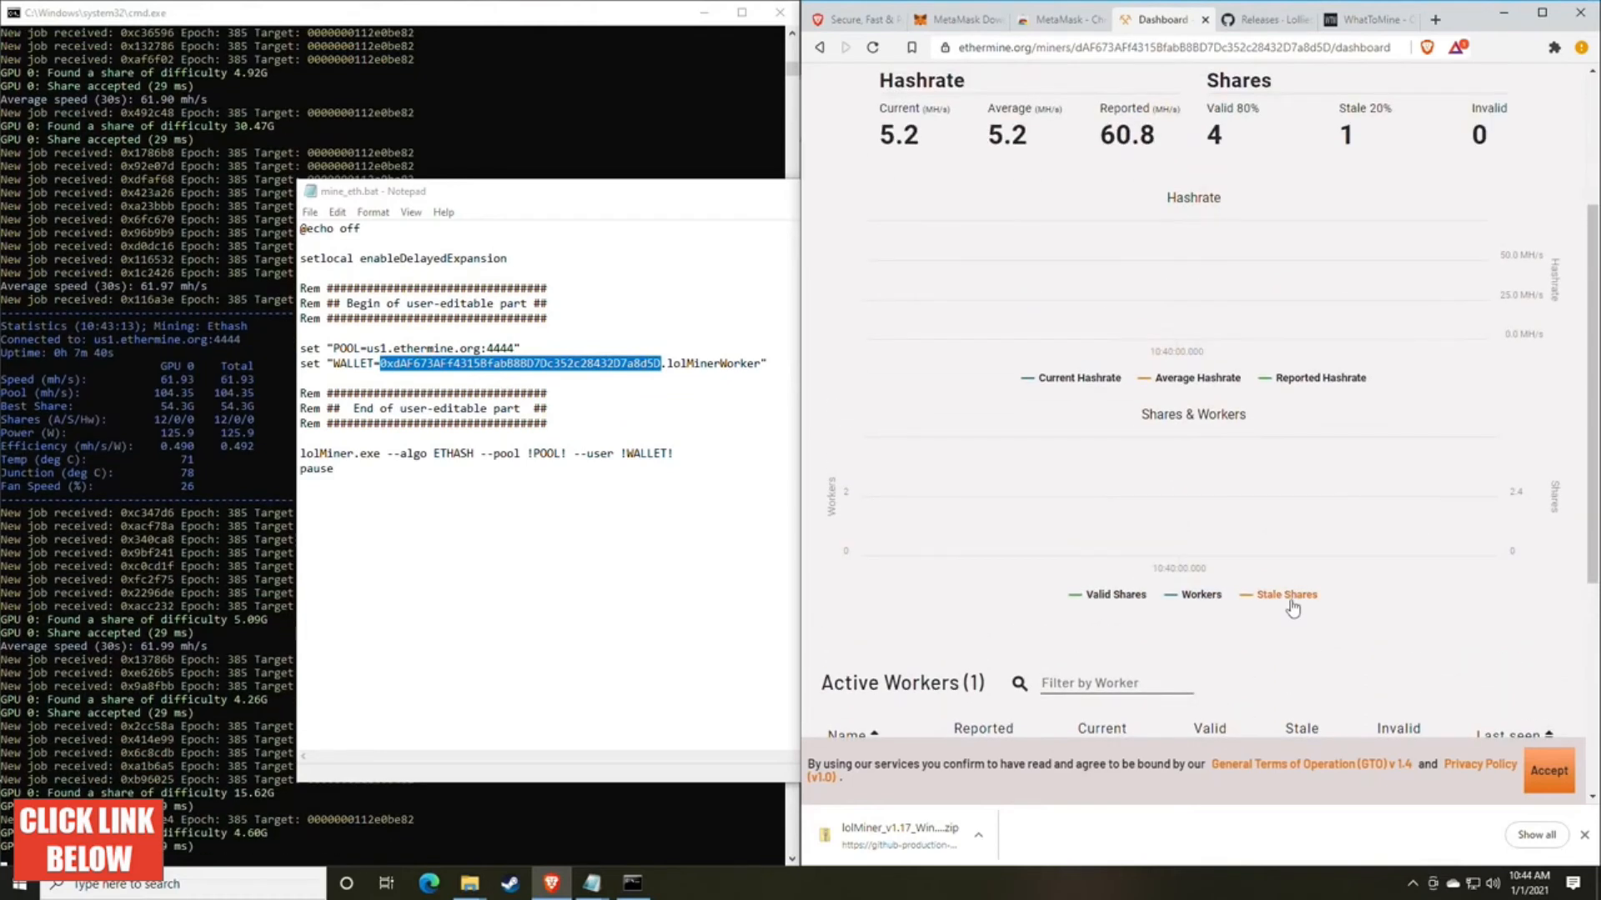
{"action": "scroll", "coordinate": [1292, 543], "scroll_direction": "up", "scroll_amount": 1}
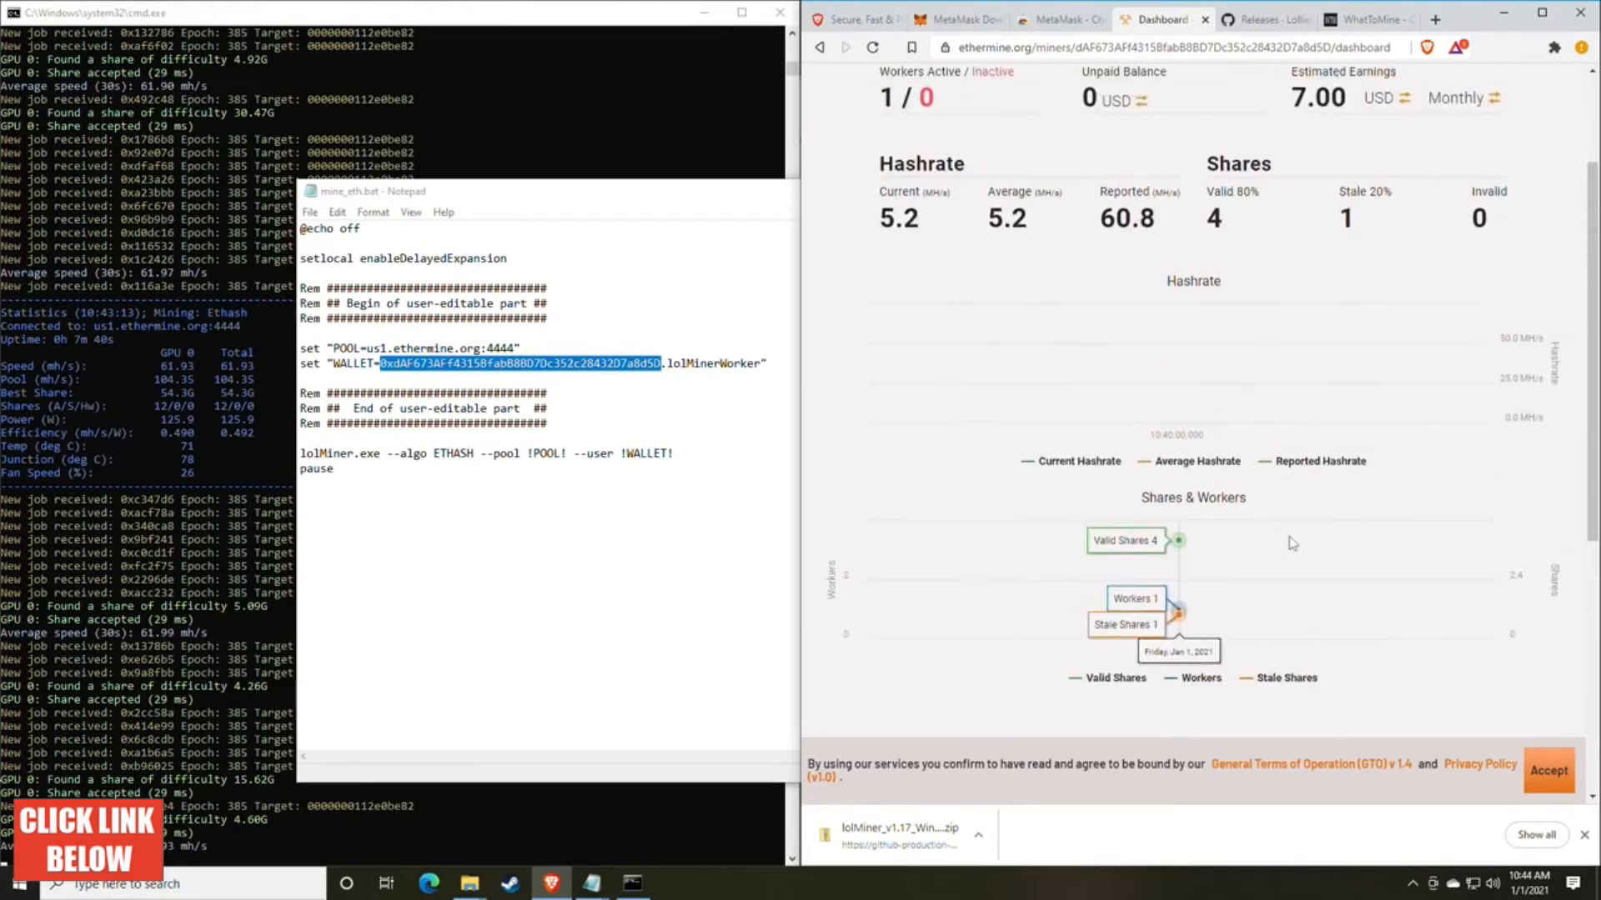
{"action": "scroll", "coordinate": [1292, 543], "scroll_direction": "down", "scroll_amount": 2}
{"action": "scroll", "coordinate": [1291, 543], "scroll_direction": "up", "scroll_amount": 4}
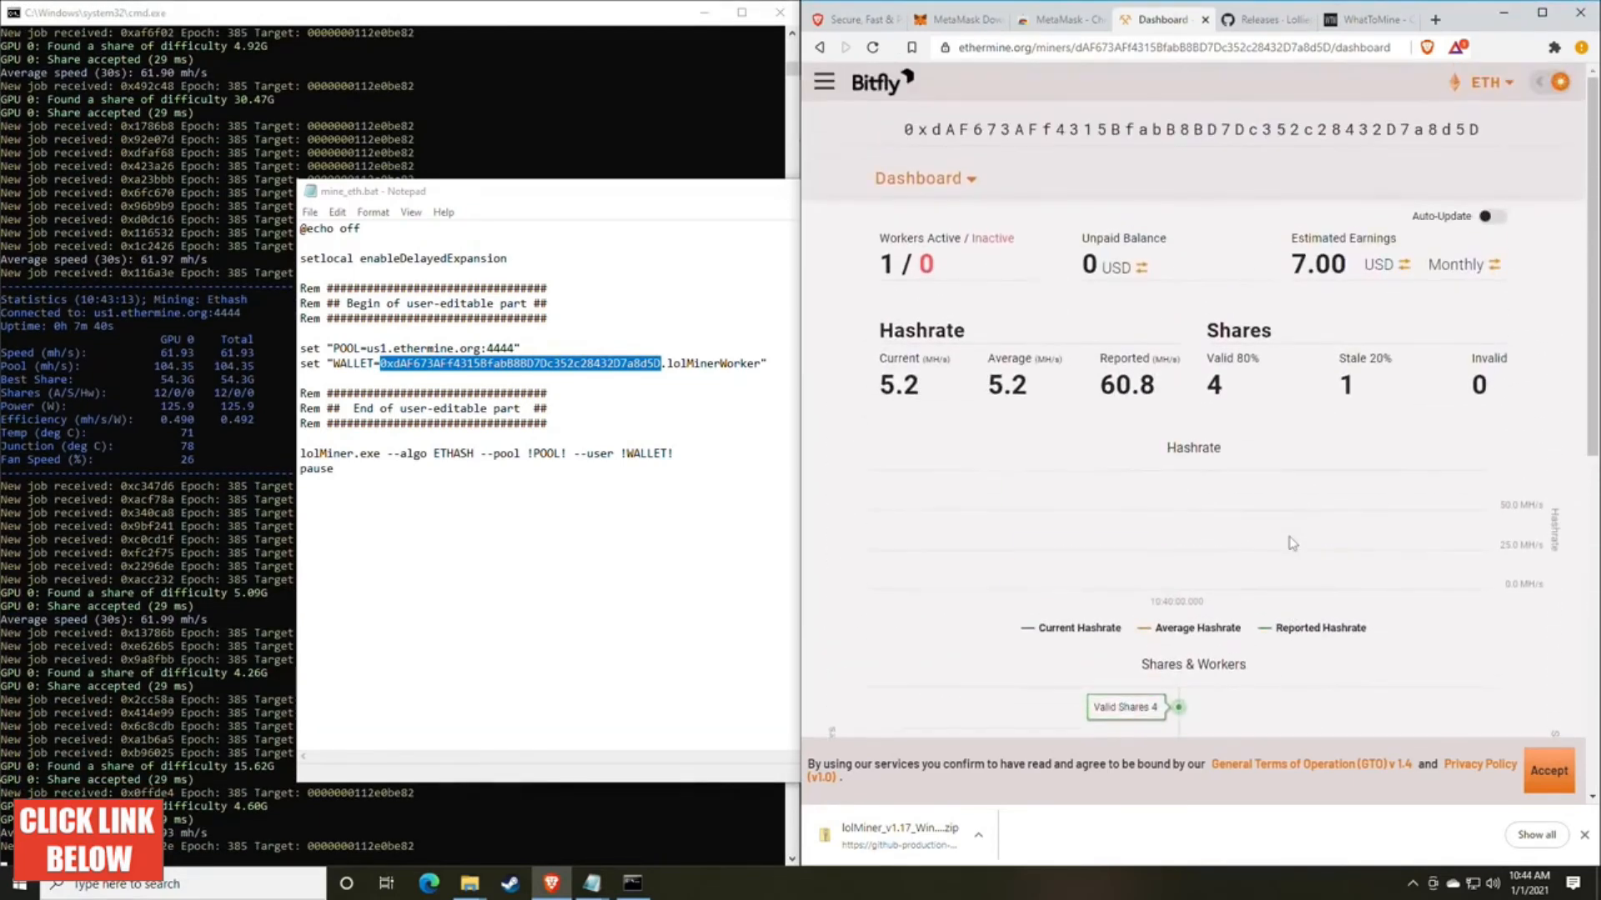
Step: Open the miner's Settings page and review the email address and payment threshold fields
{"action": "left_click", "coordinate": [972, 183]}
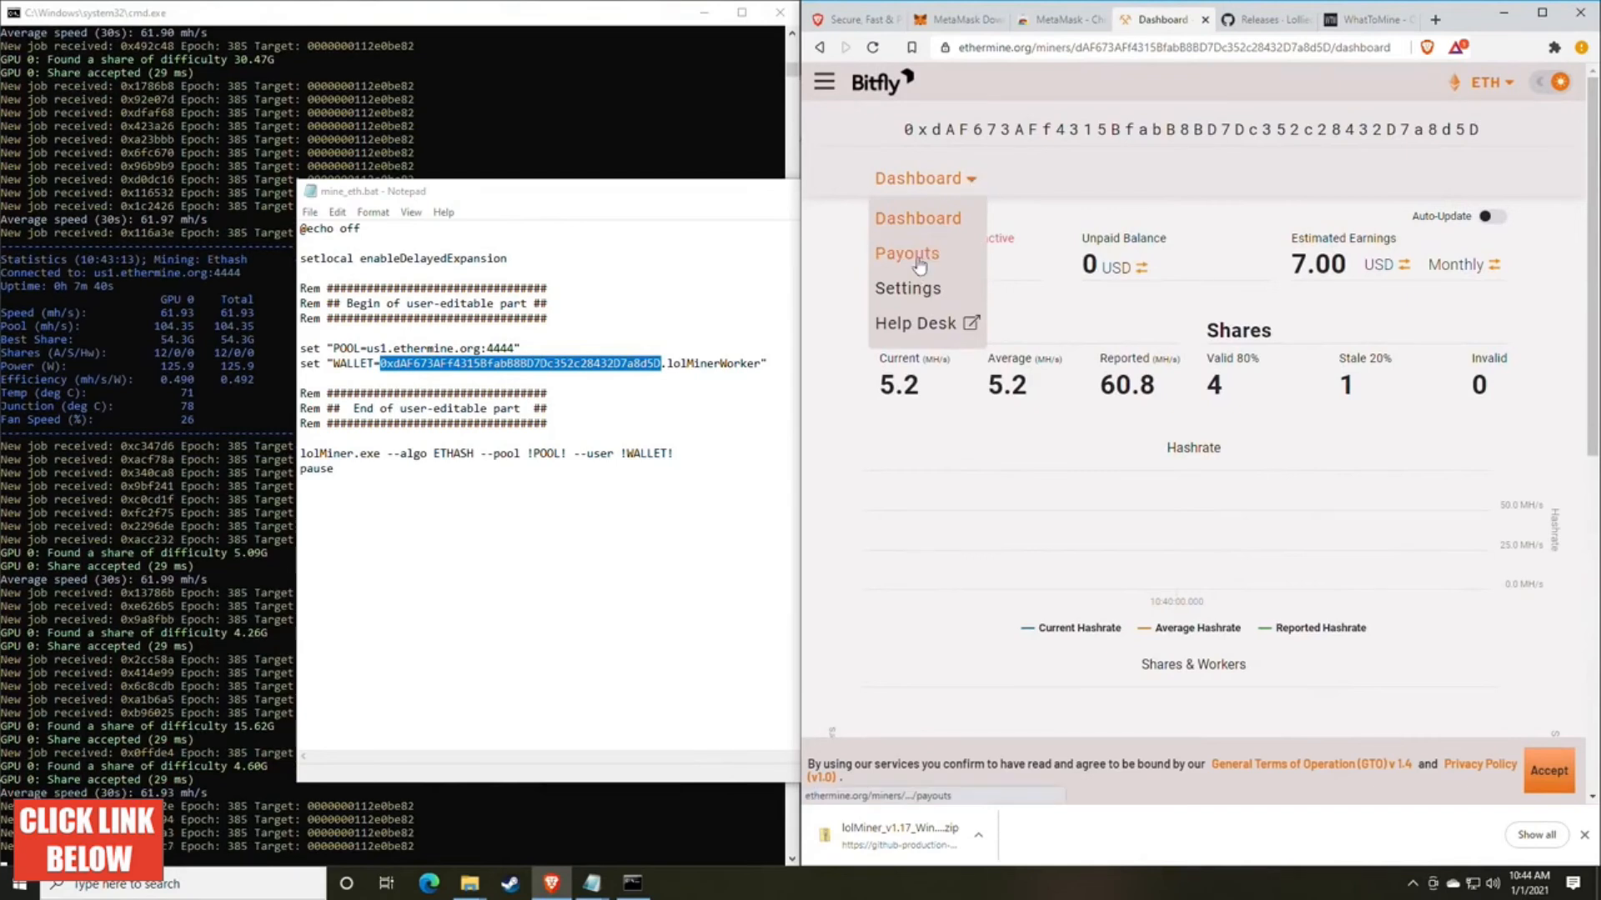
{"action": "left_click", "coordinate": [922, 292]}
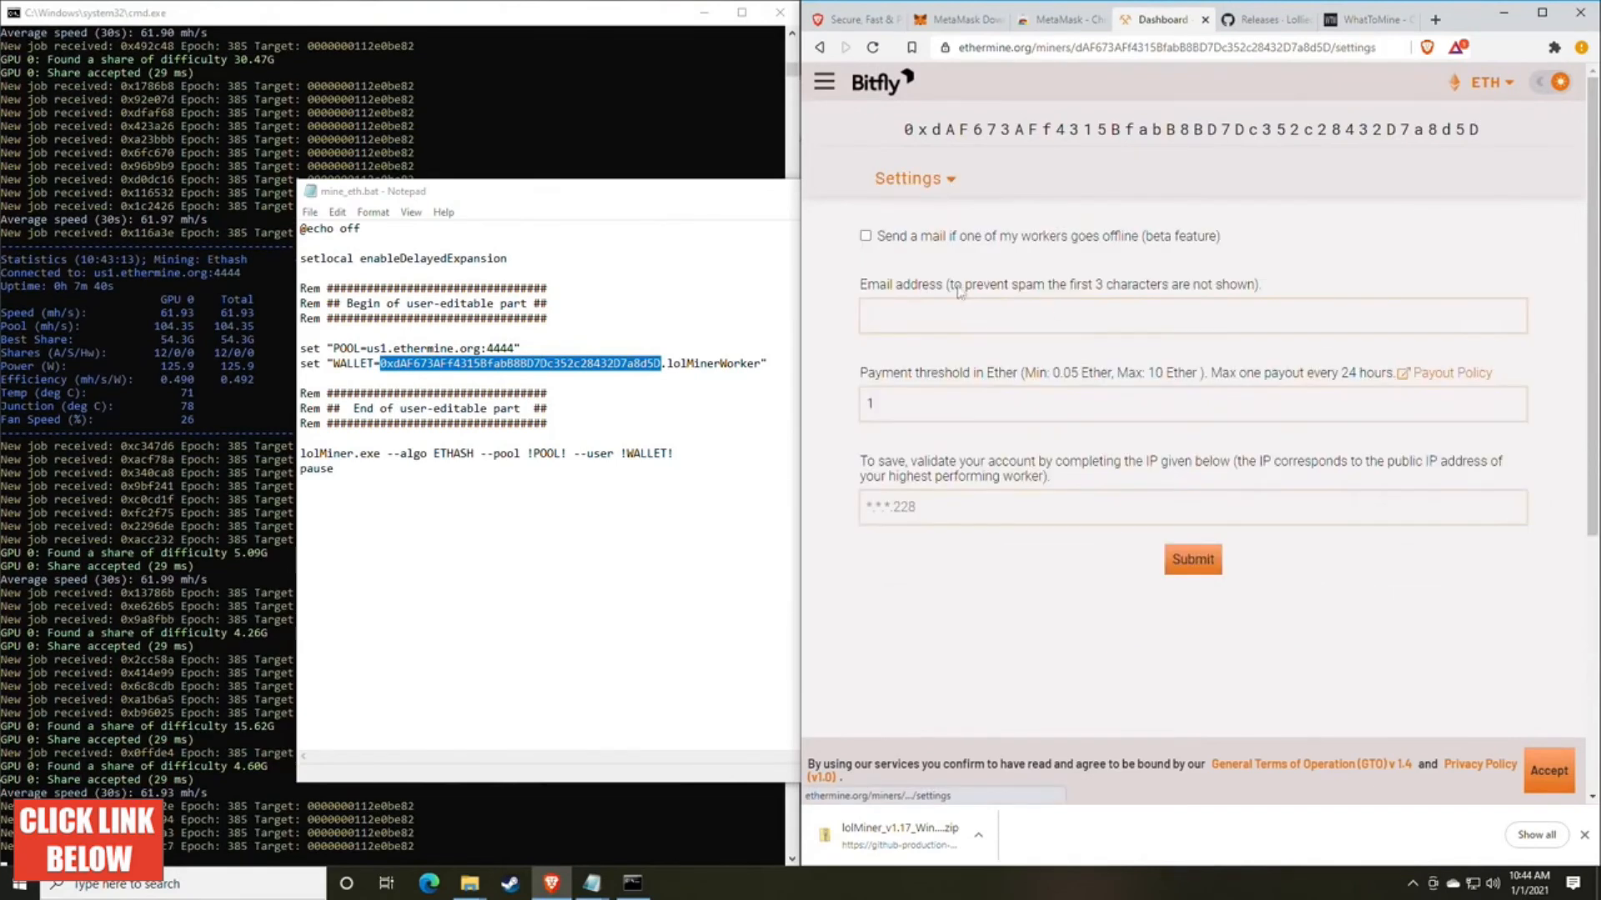
{"action": "left_click", "coordinate": [926, 315]}
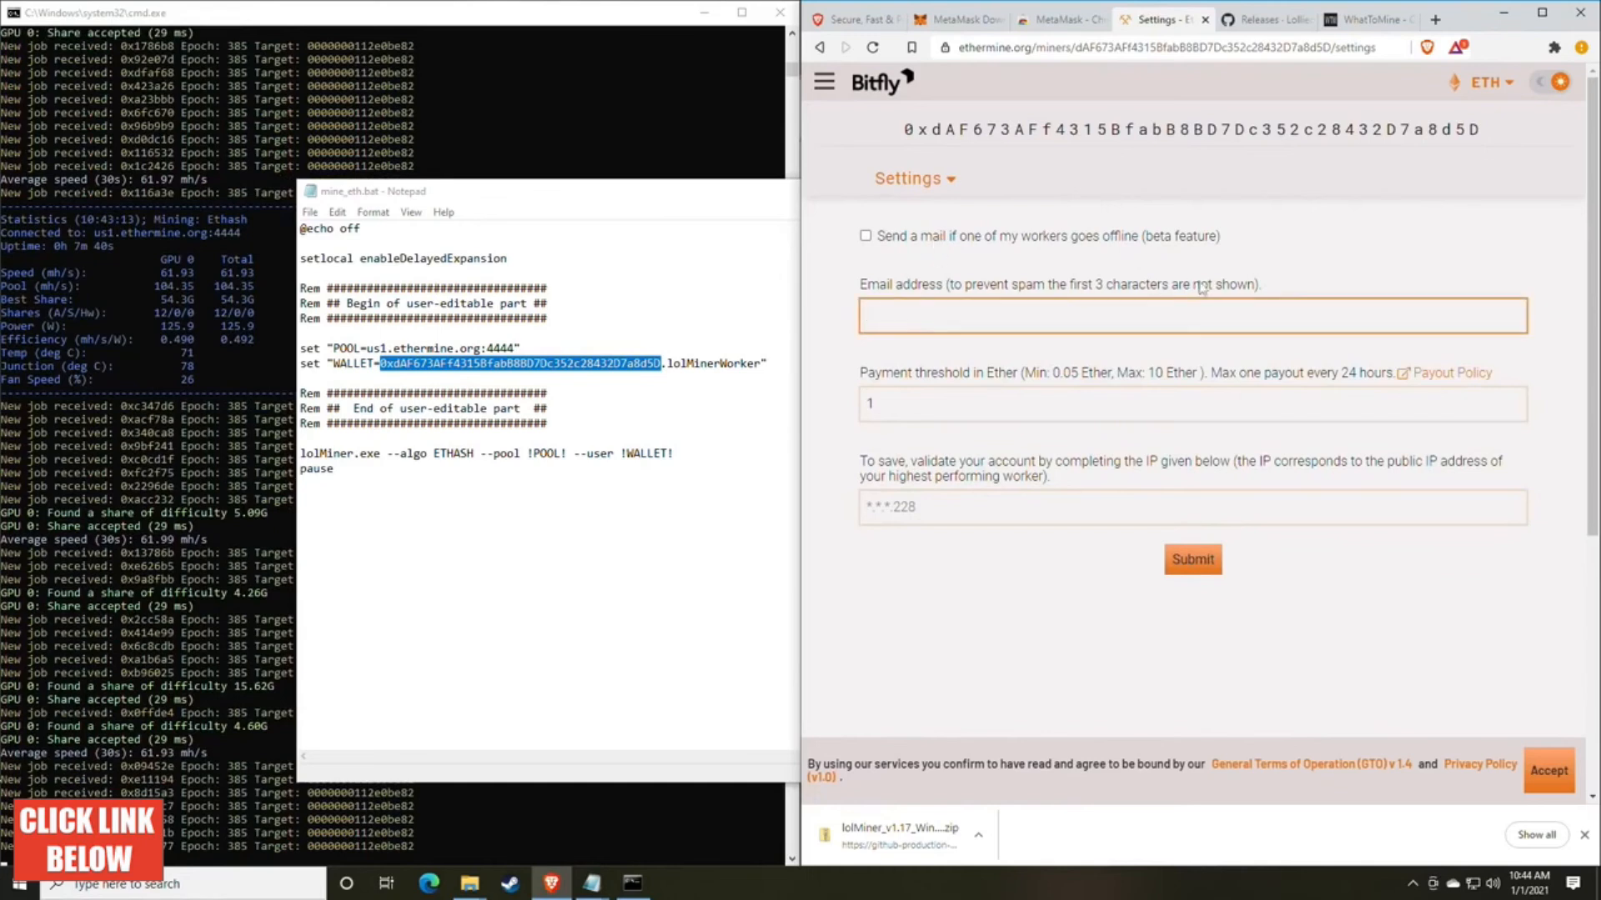
{"action": "left_click", "coordinate": [979, 375]}
{"action": "left_click_drag", "start_coordinate": [867, 373], "coordinate": [1003, 377]}
{"action": "left_click", "coordinate": [1003, 377]}
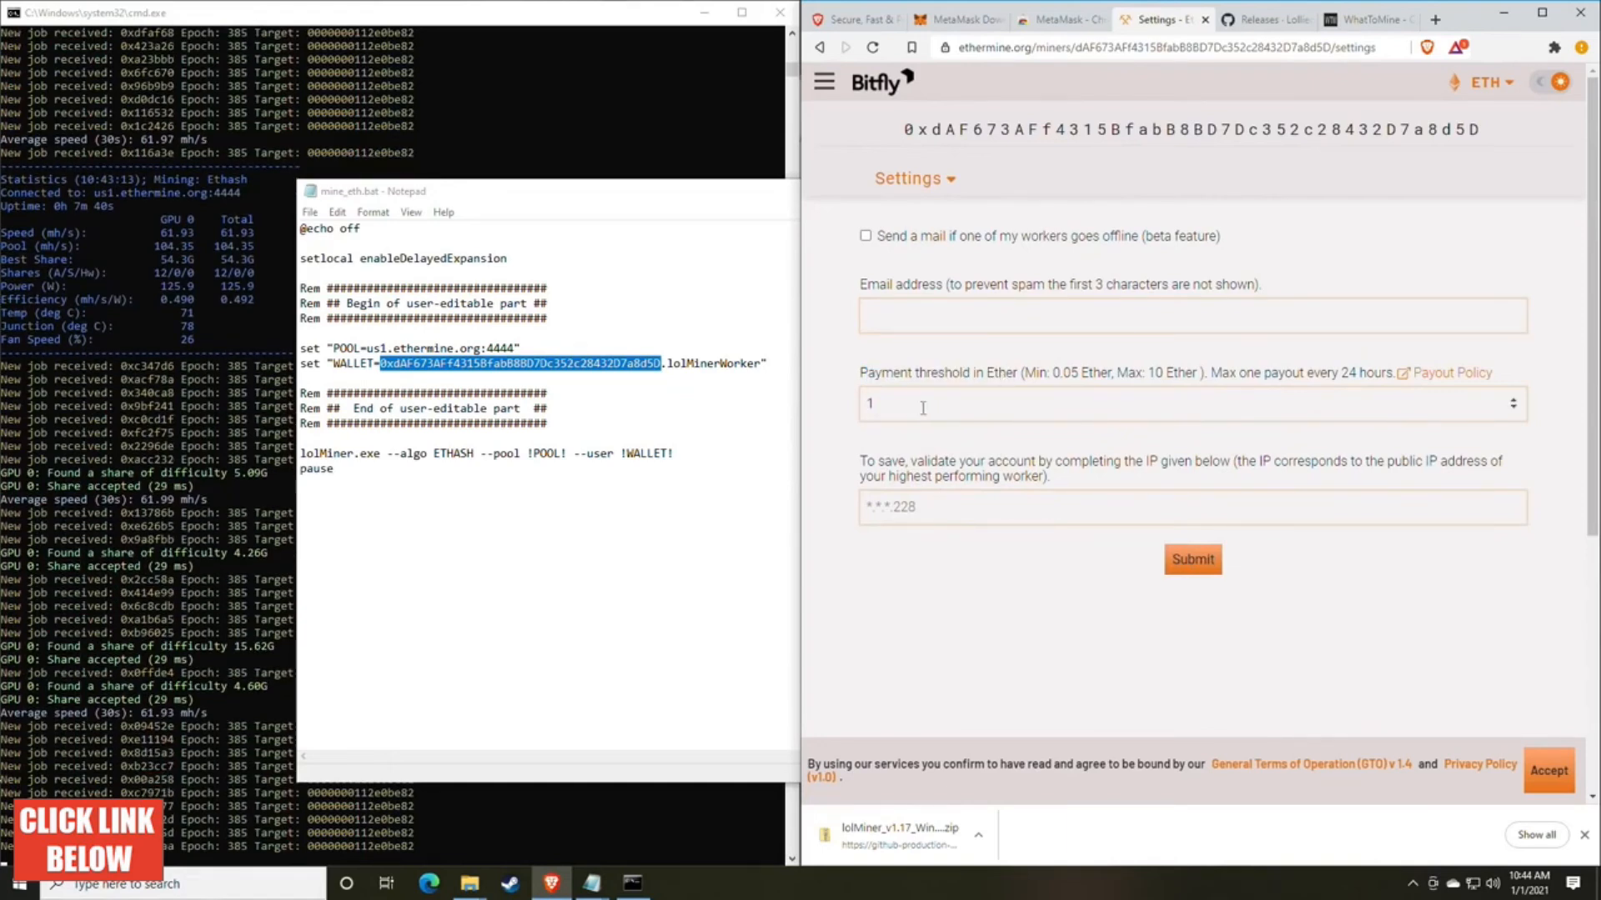
Step: Enter 0.05 Ether as the payment threshold, go to the IP validation field, and return to the dashboard without submitting
{"action": "left_click_drag", "start_coordinate": [923, 408], "coordinate": [842, 409]}
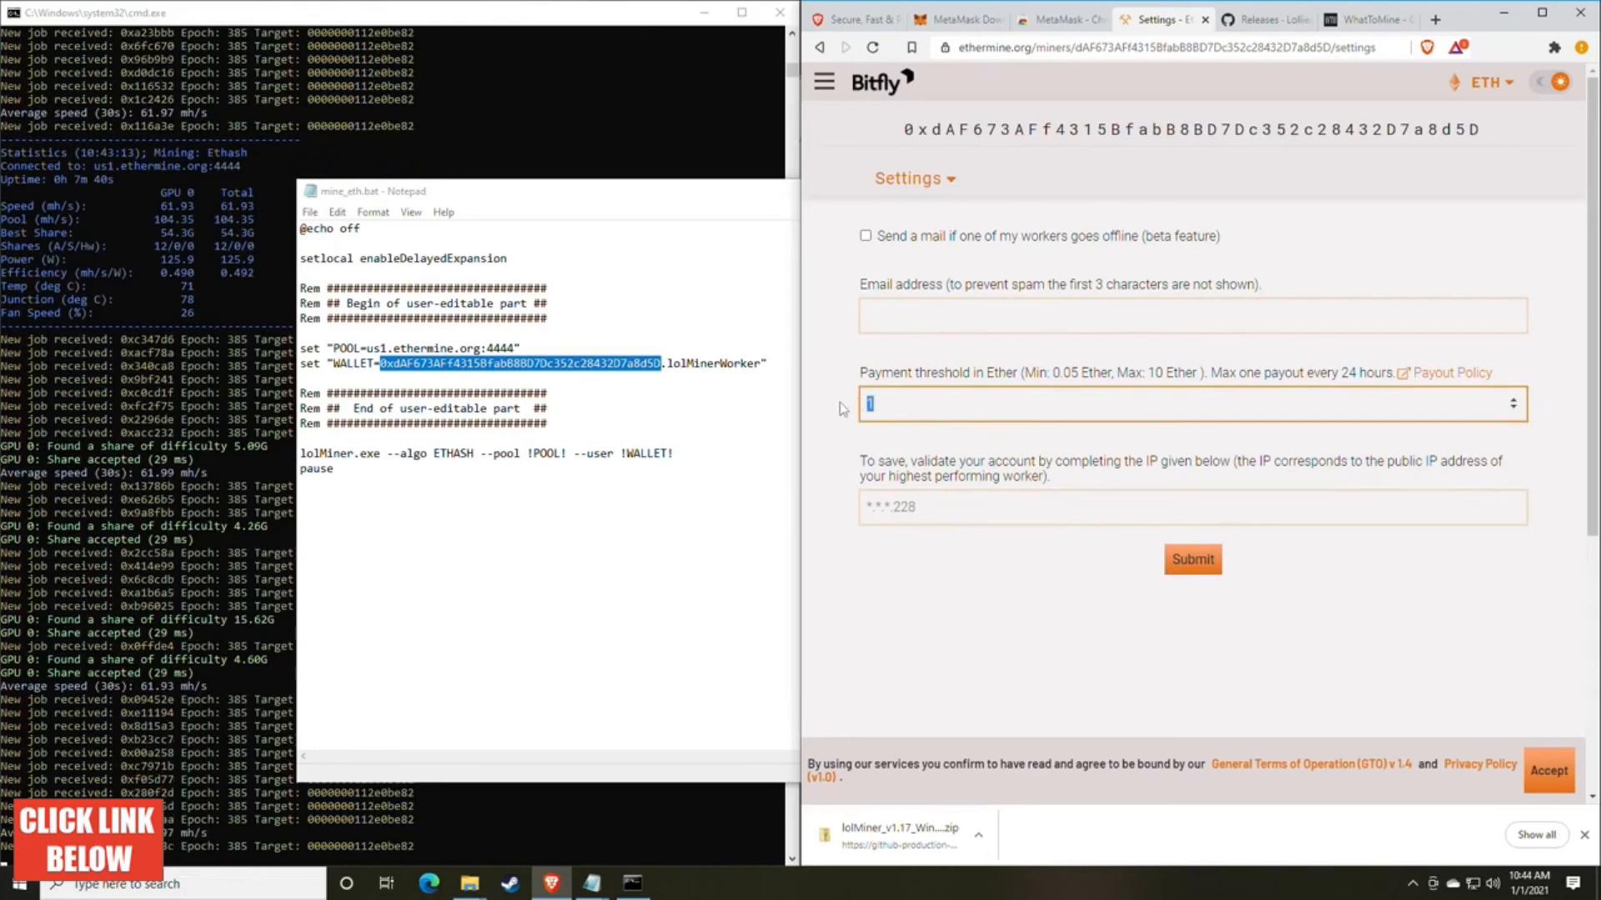
{"action": "type", "text": "0.05"}
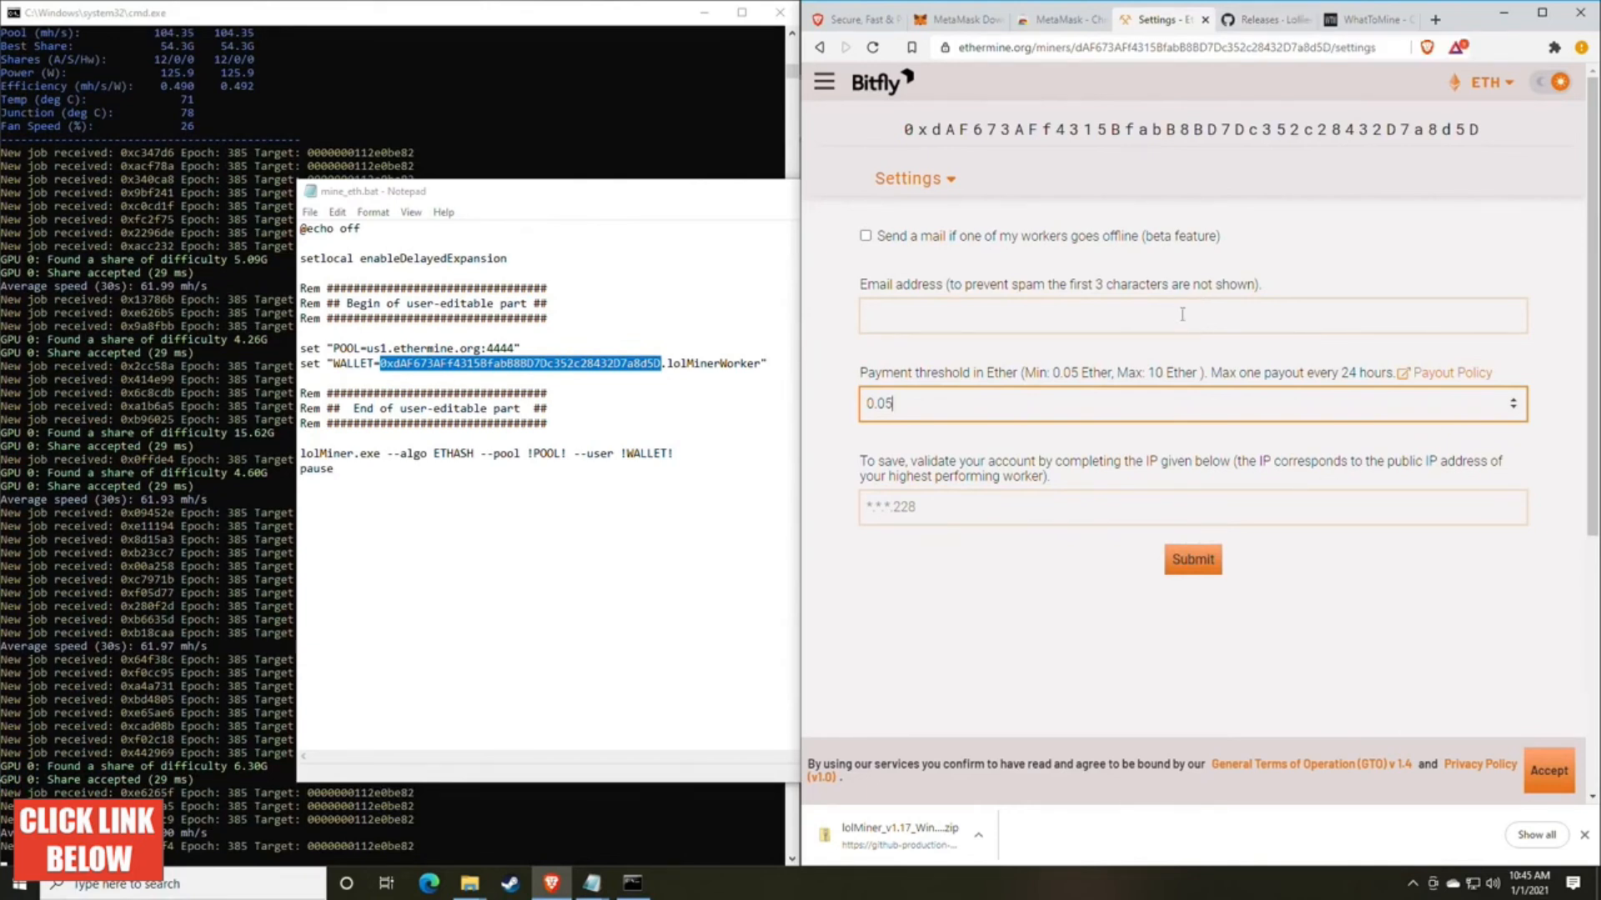
{"action": "left_click", "coordinate": [973, 514]}
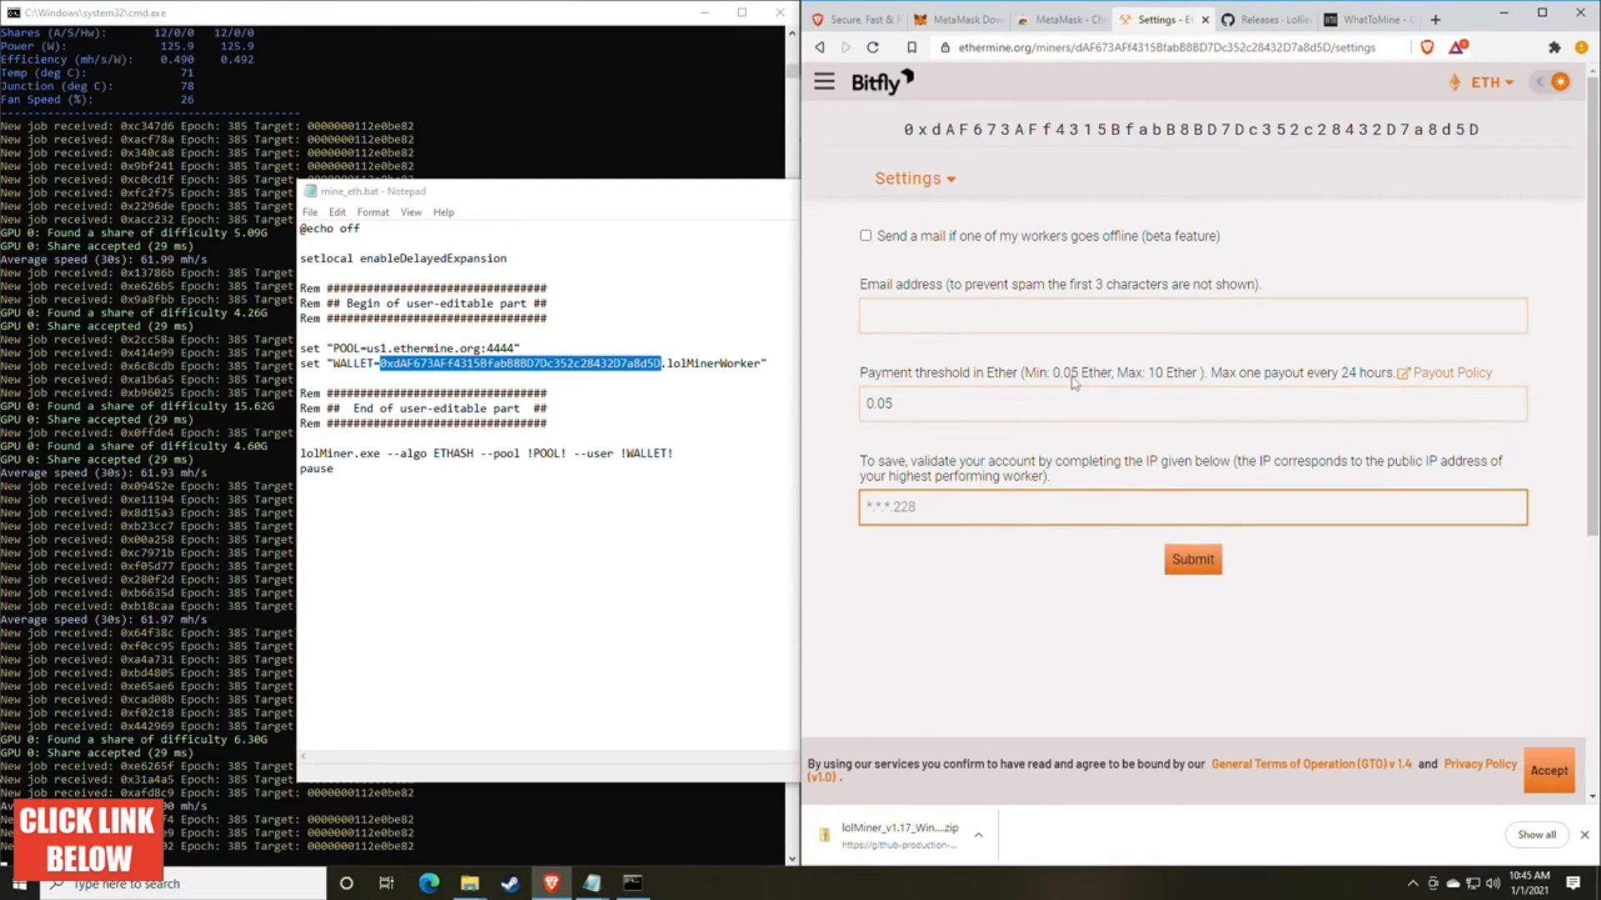
{"action": "left_click", "coordinate": [909, 179]}
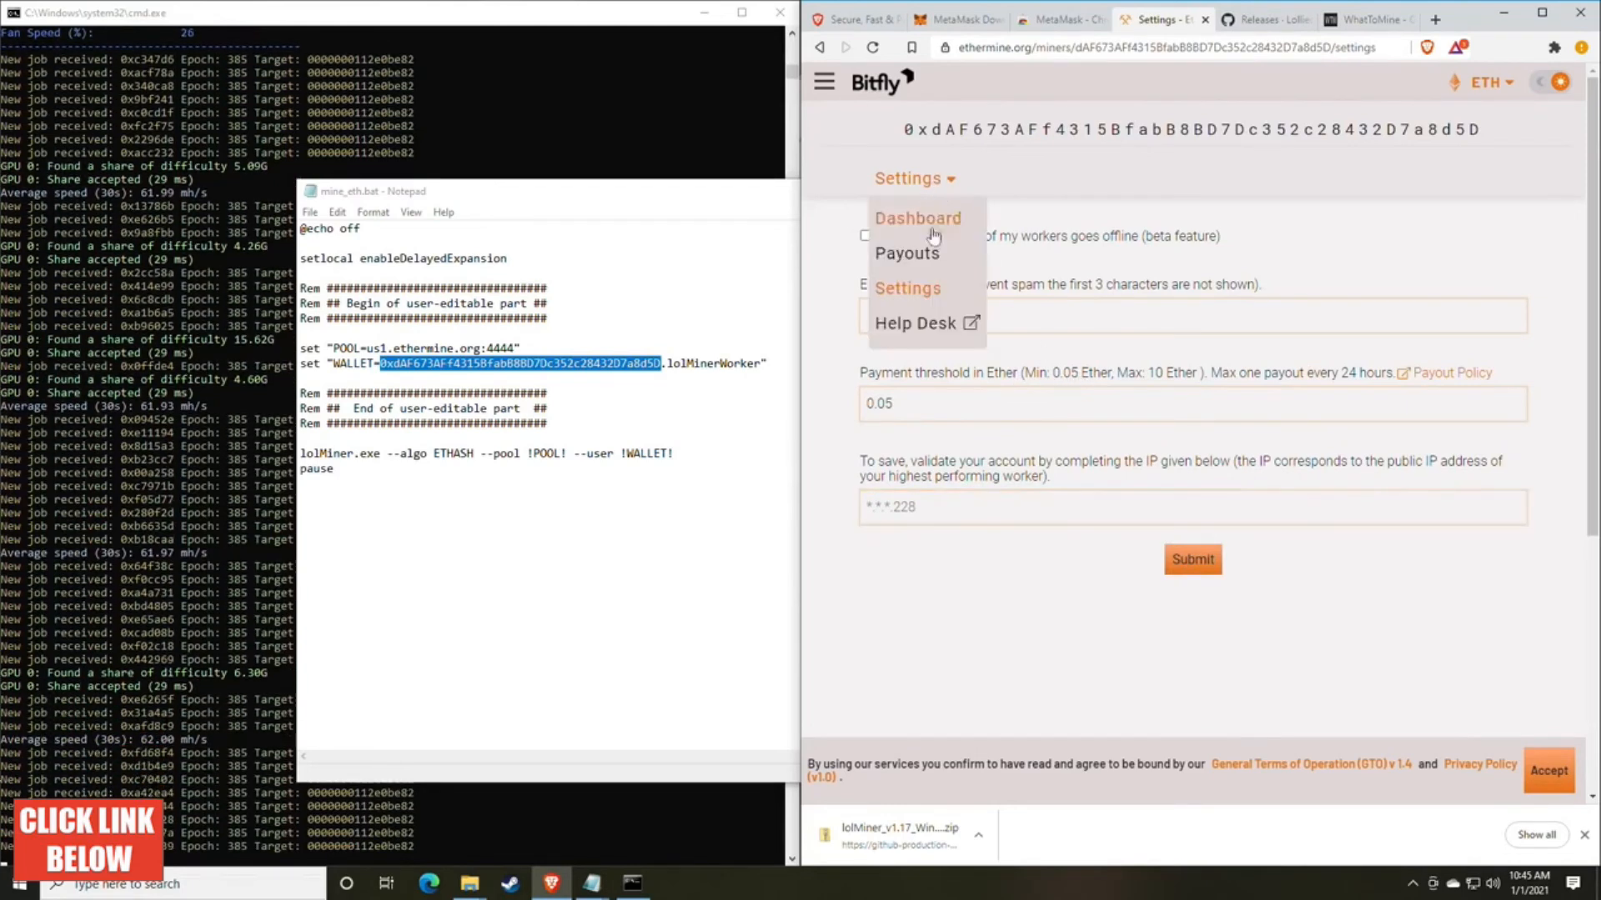
{"action": "left_click", "coordinate": [933, 236]}
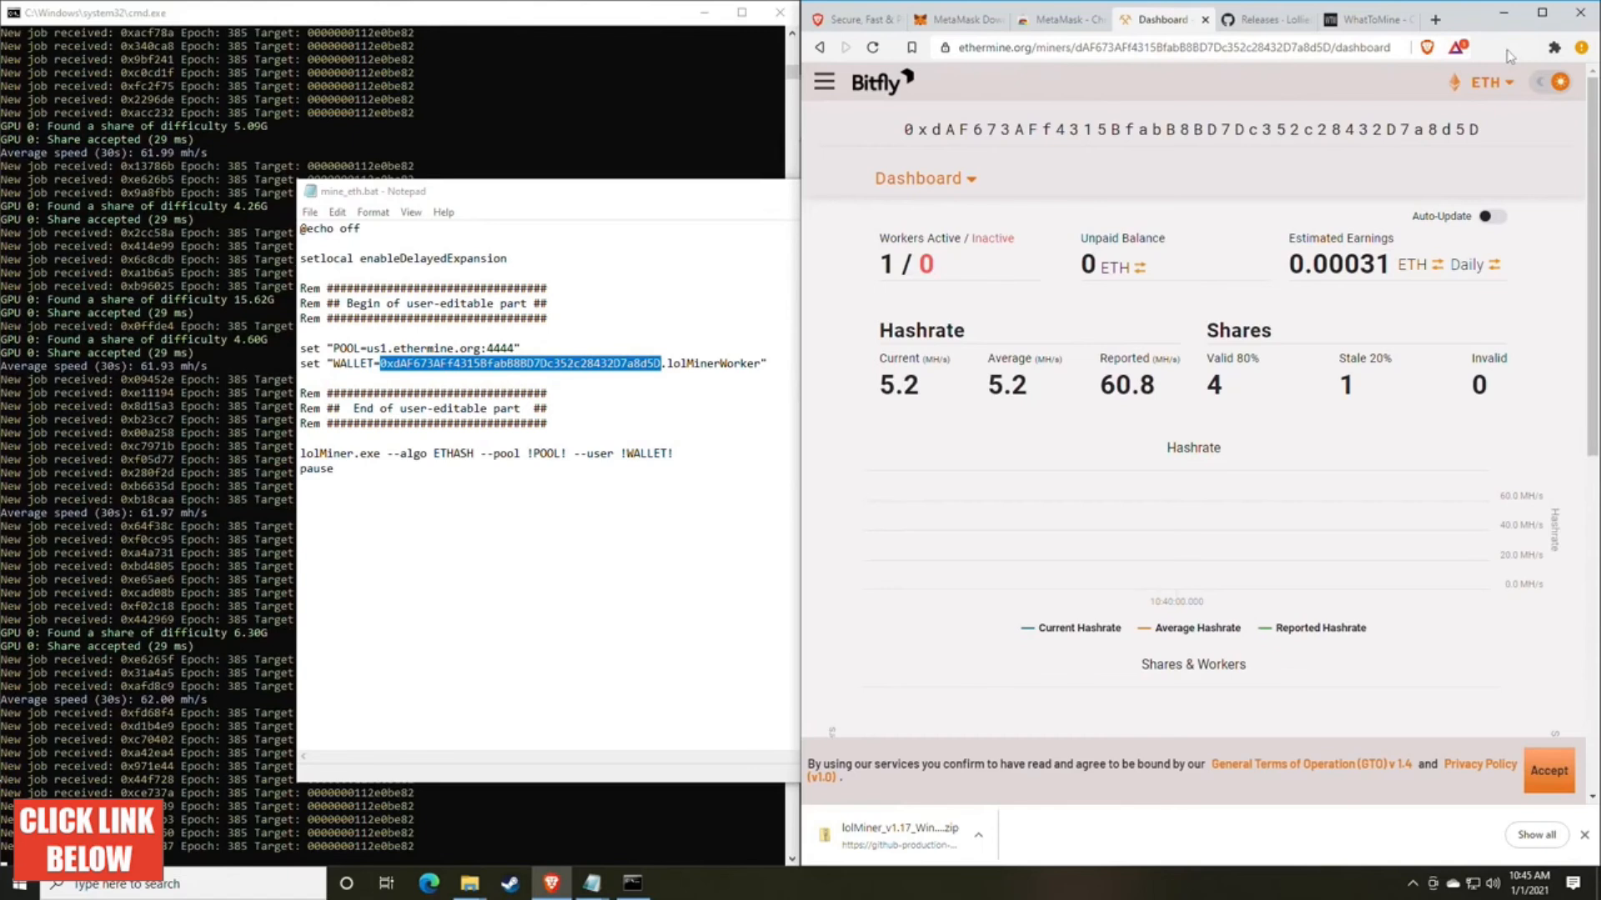
Step: Pin the MetaMask extension to the browser toolbar and close the extensions list
{"action": "left_click", "coordinate": [1554, 48]}
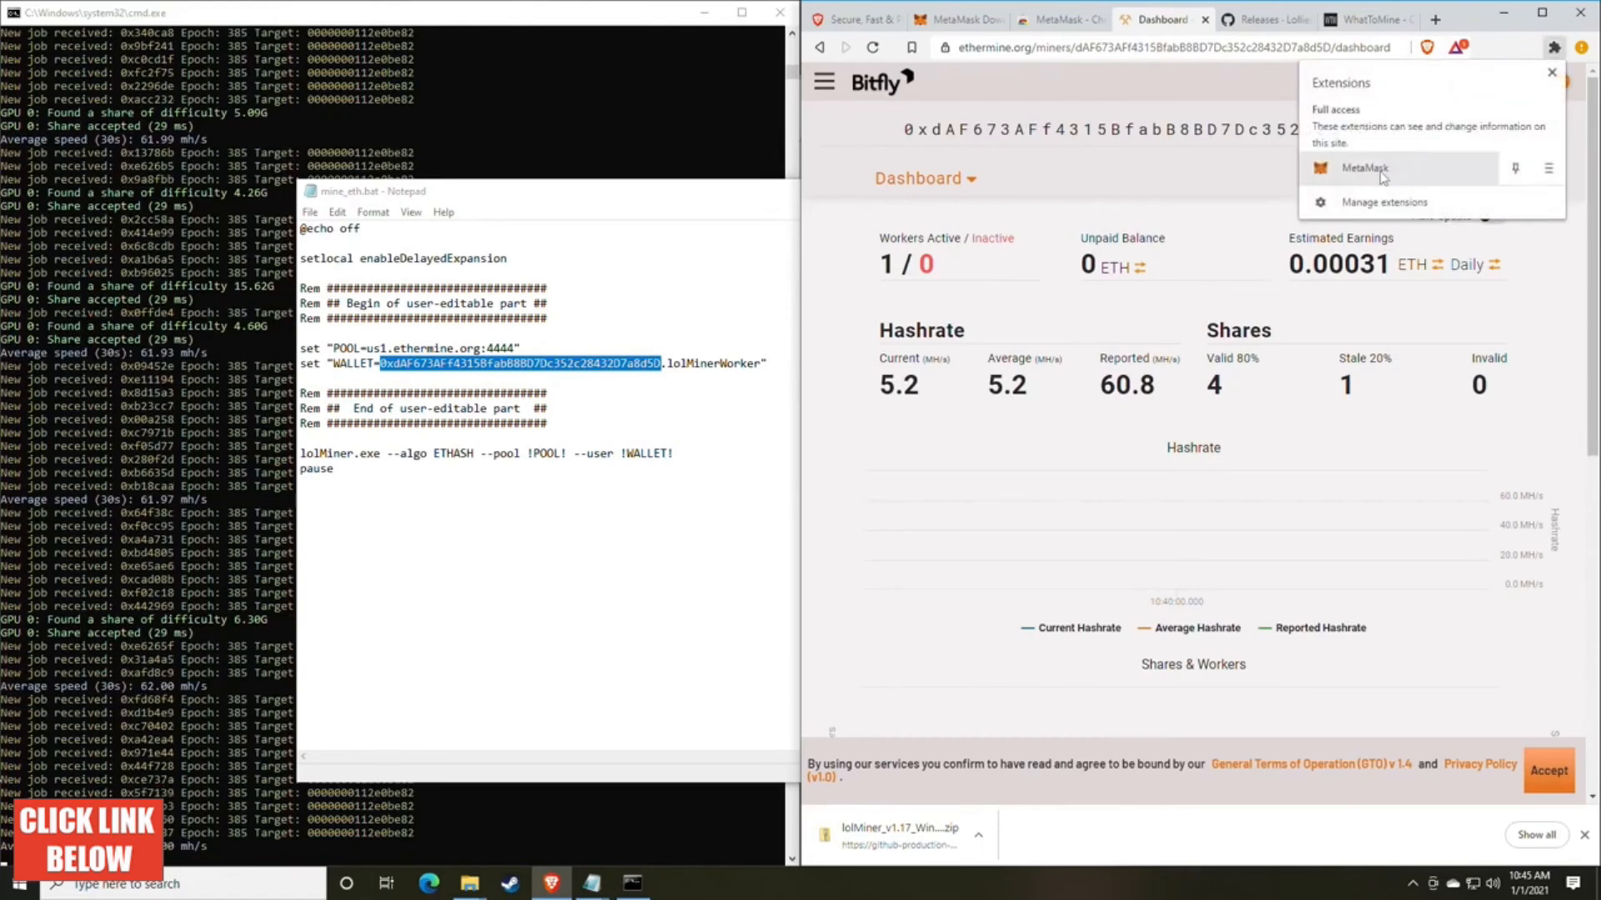
{"action": "left_click", "coordinate": [1514, 171]}
{"action": "left_click", "coordinate": [1496, 50]}
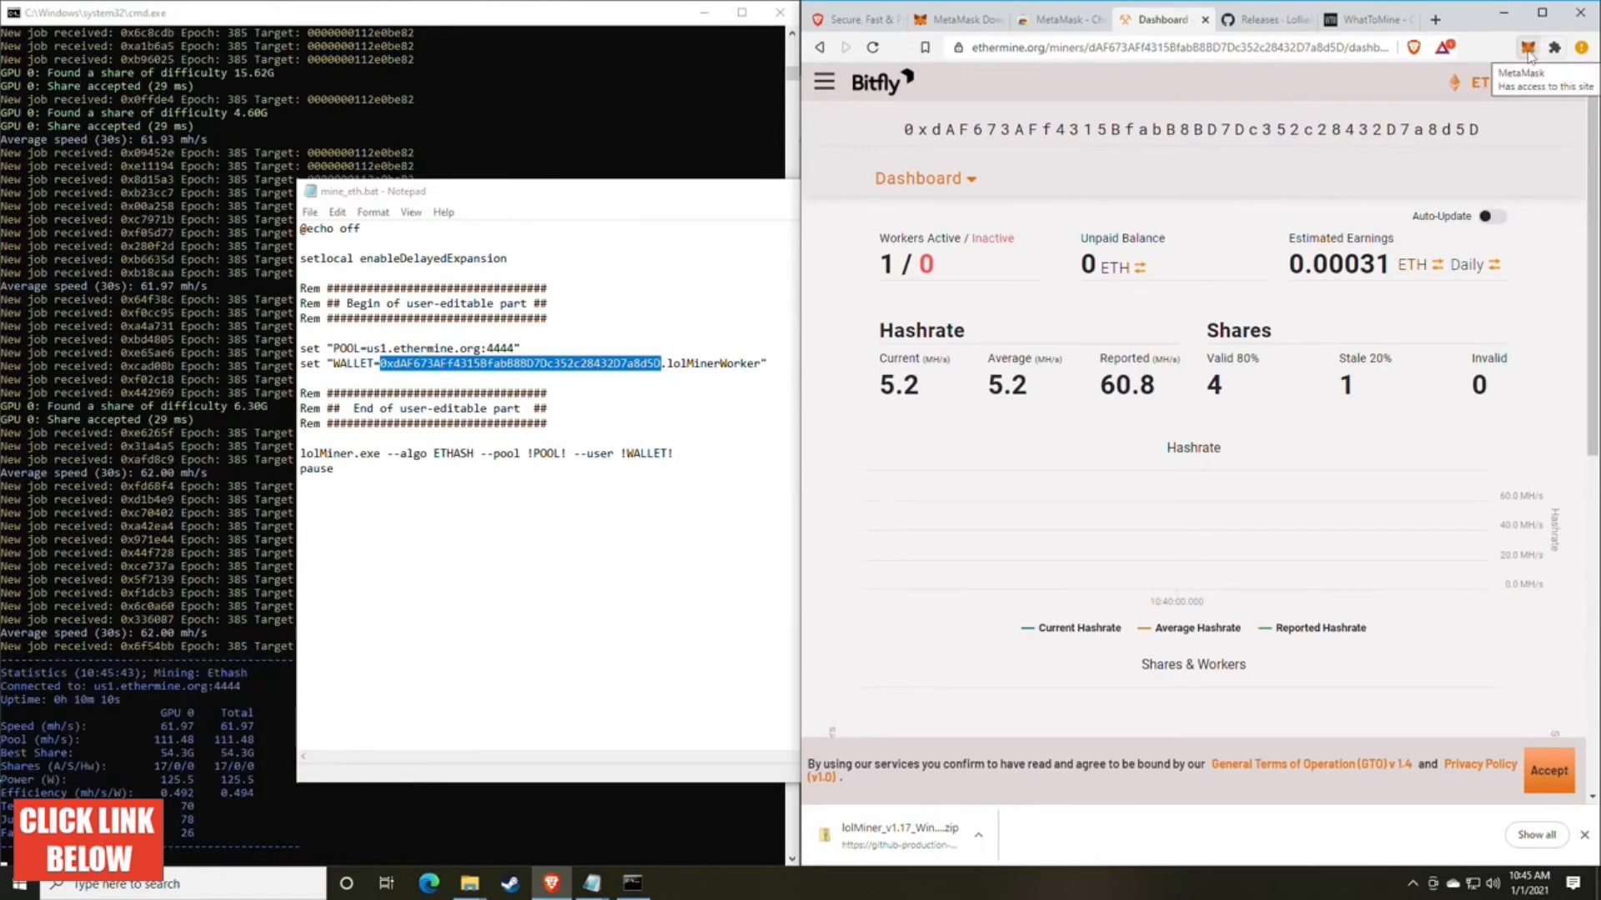
Step: Open the MetaMask wallet, look through the Swap form's source and target token choices, and close the wallet
{"action": "left_click", "coordinate": [1527, 50]}
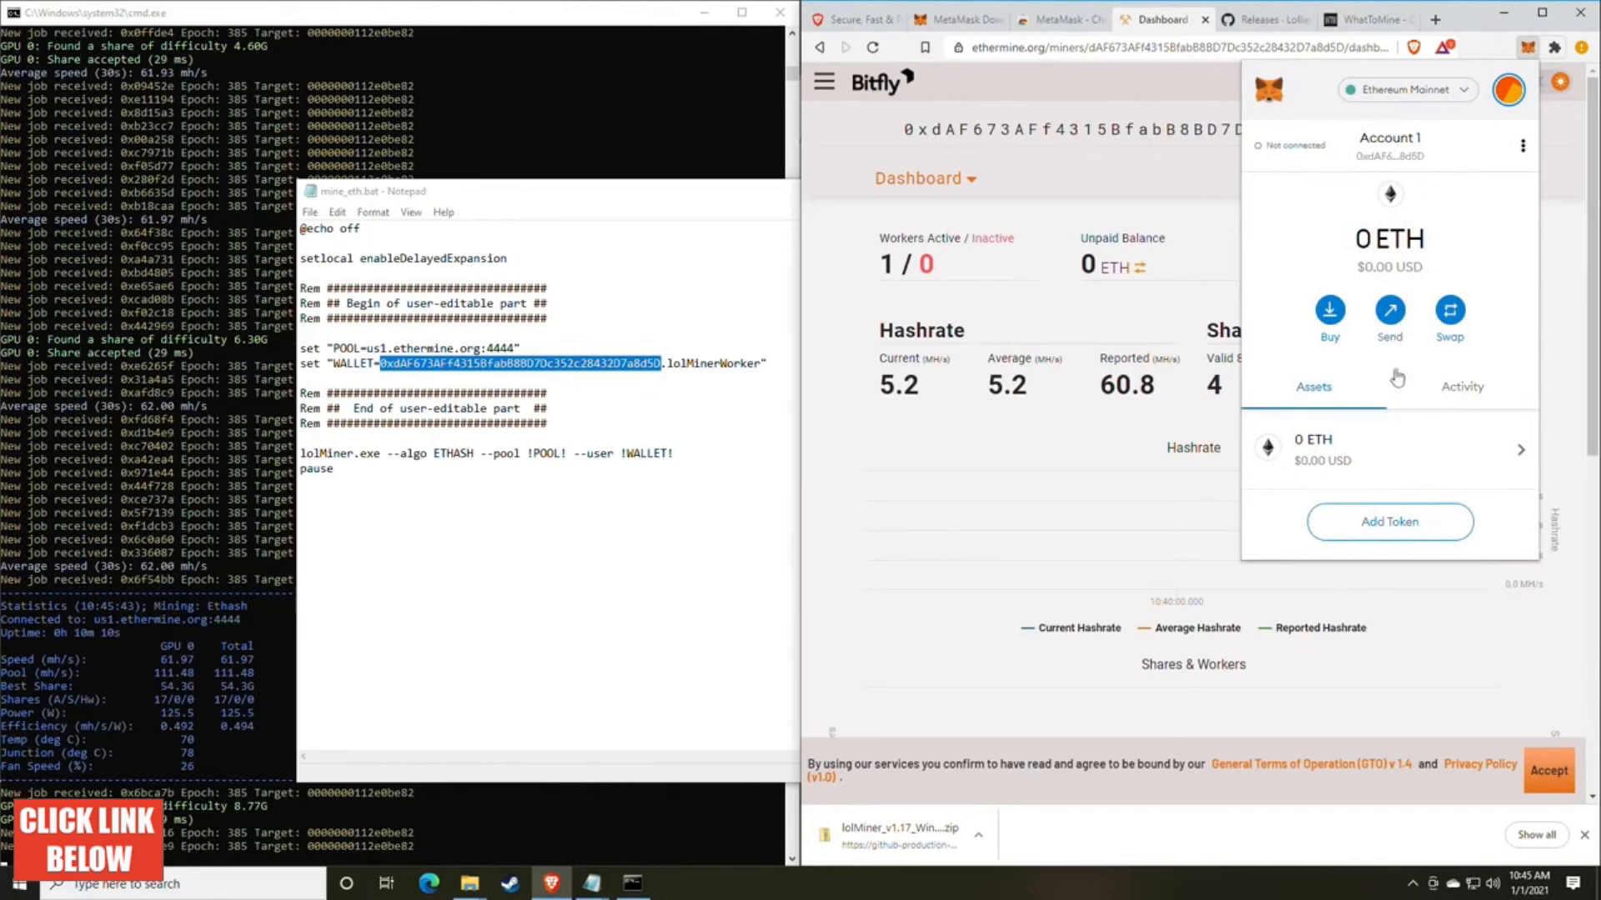
{"action": "left_click", "coordinate": [1449, 311]}
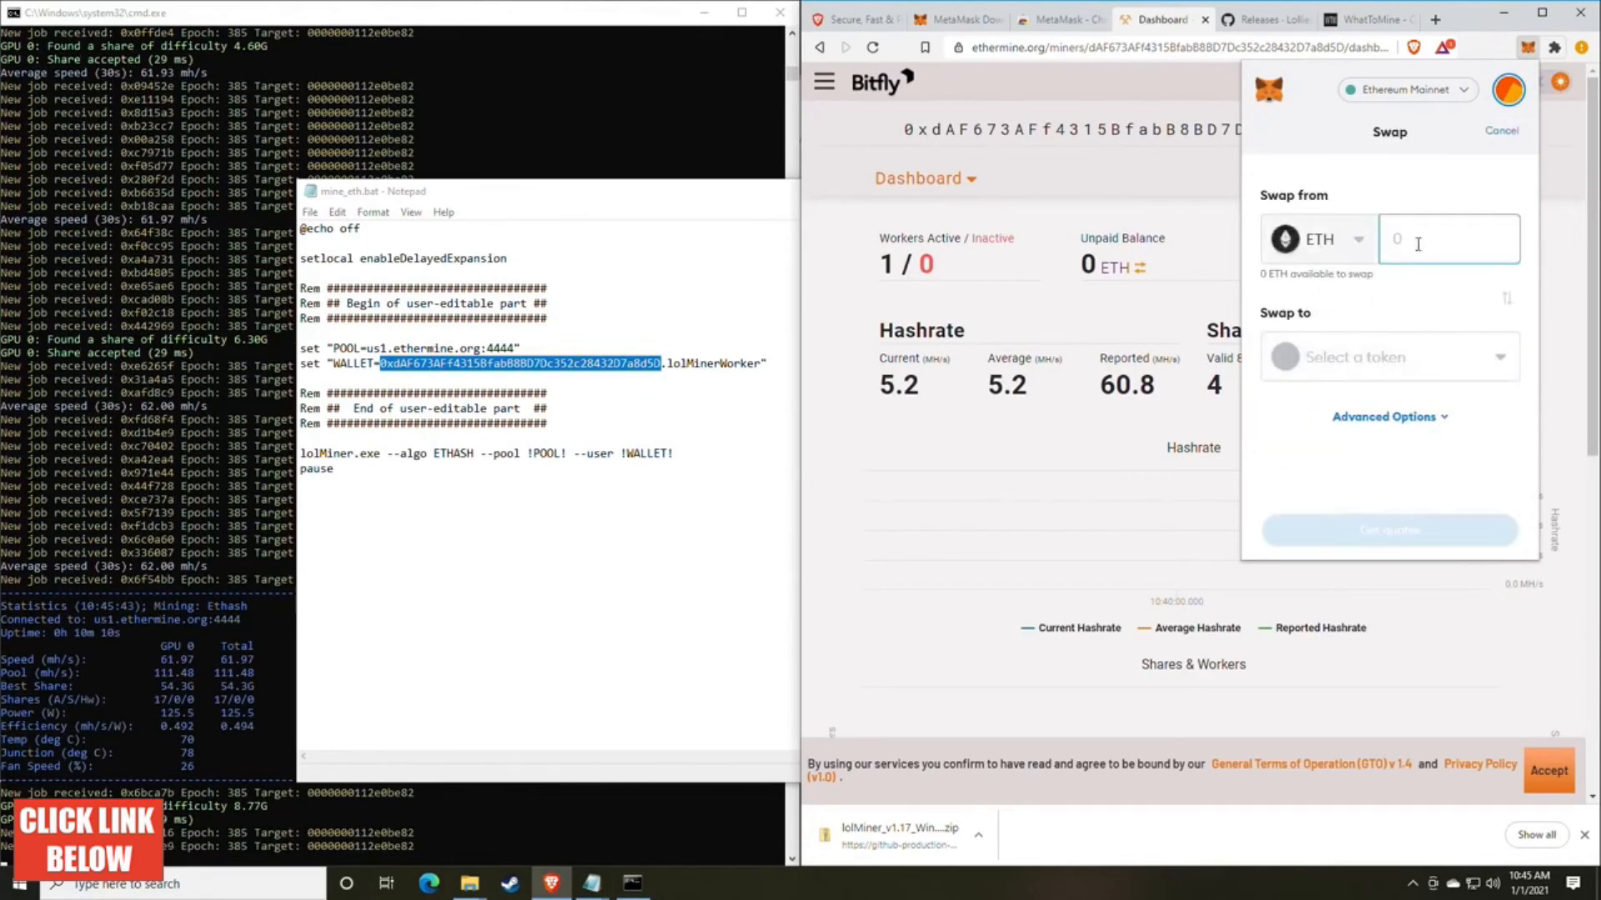
{"action": "left_click", "coordinate": [1350, 241]}
{"action": "left_click", "coordinate": [1386, 195]}
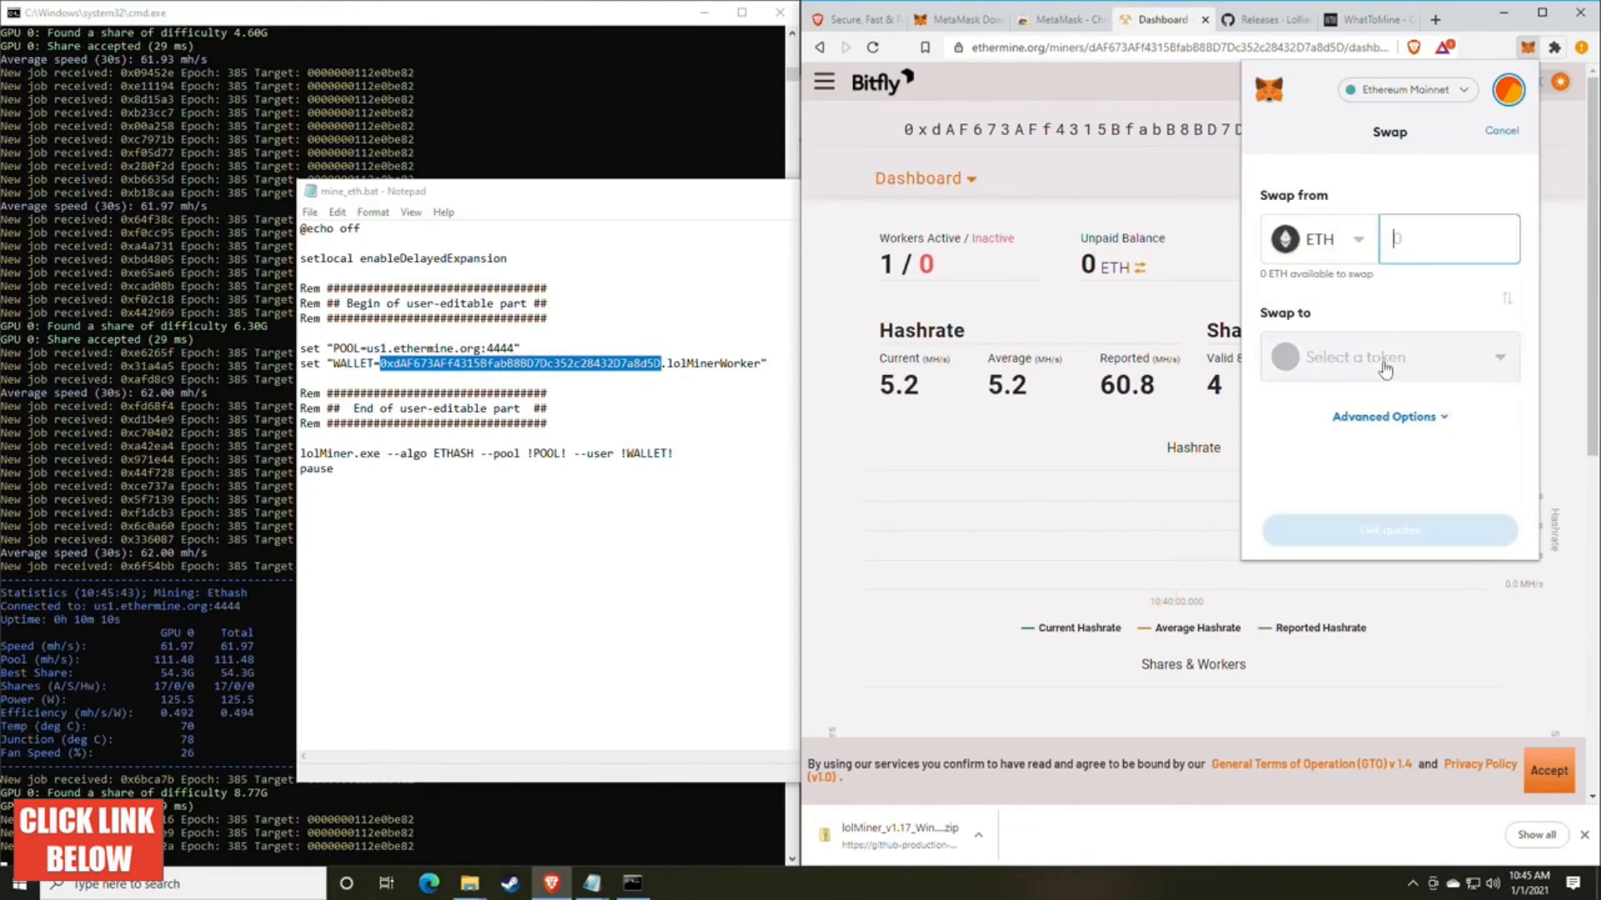
{"action": "left_click", "coordinate": [1387, 364]}
{"action": "left_click", "coordinate": [1398, 148]}
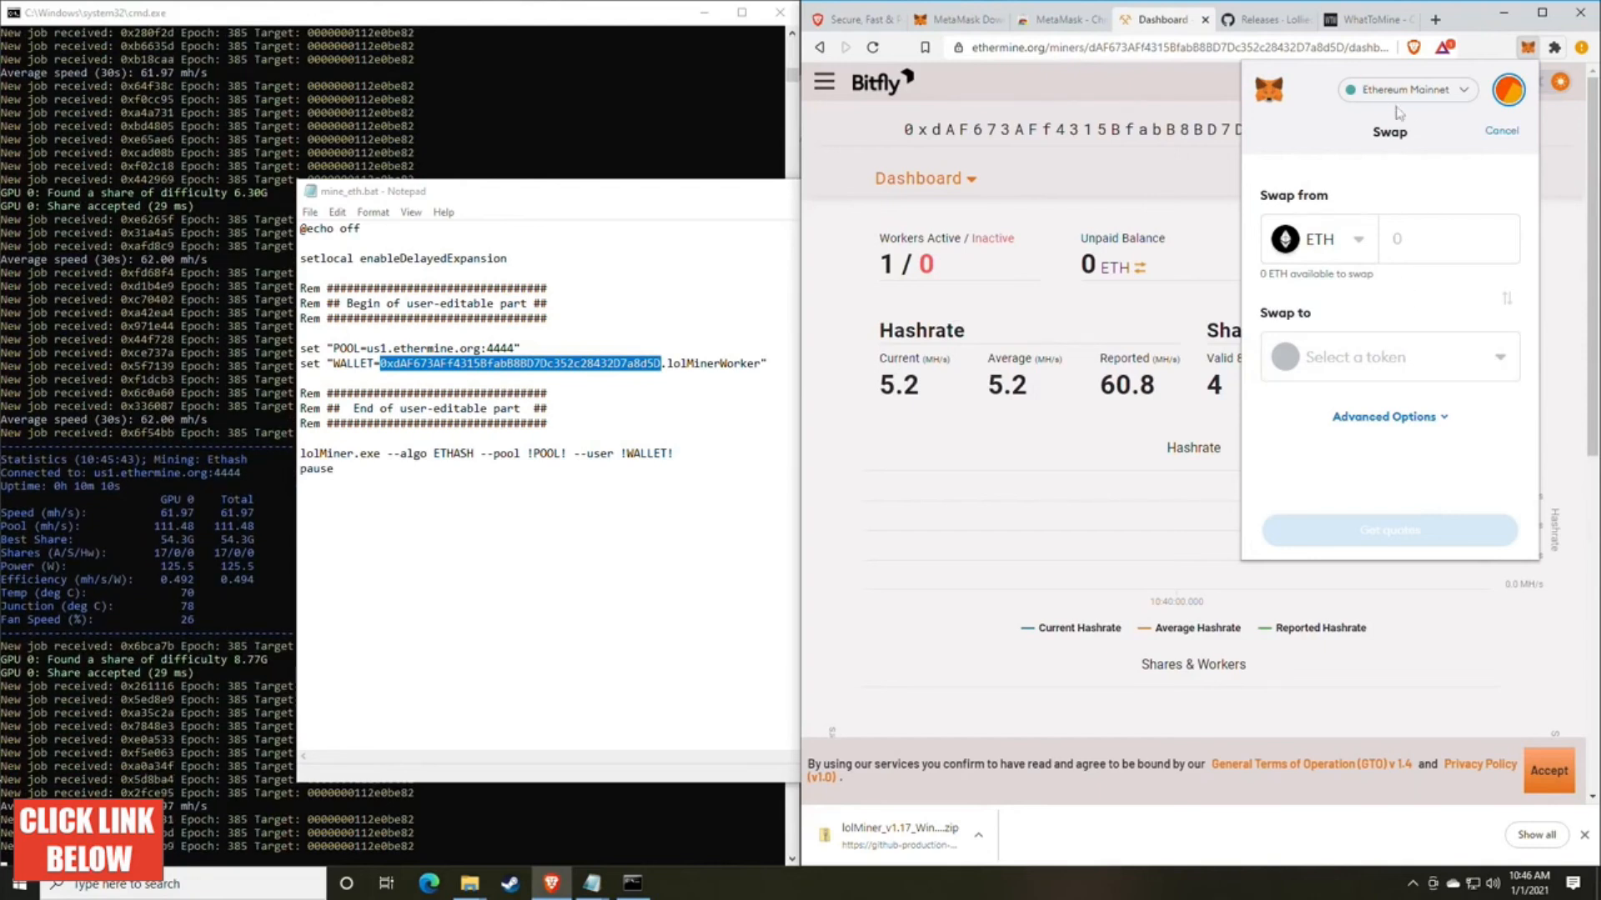
{"action": "left_click", "coordinate": [1526, 50]}
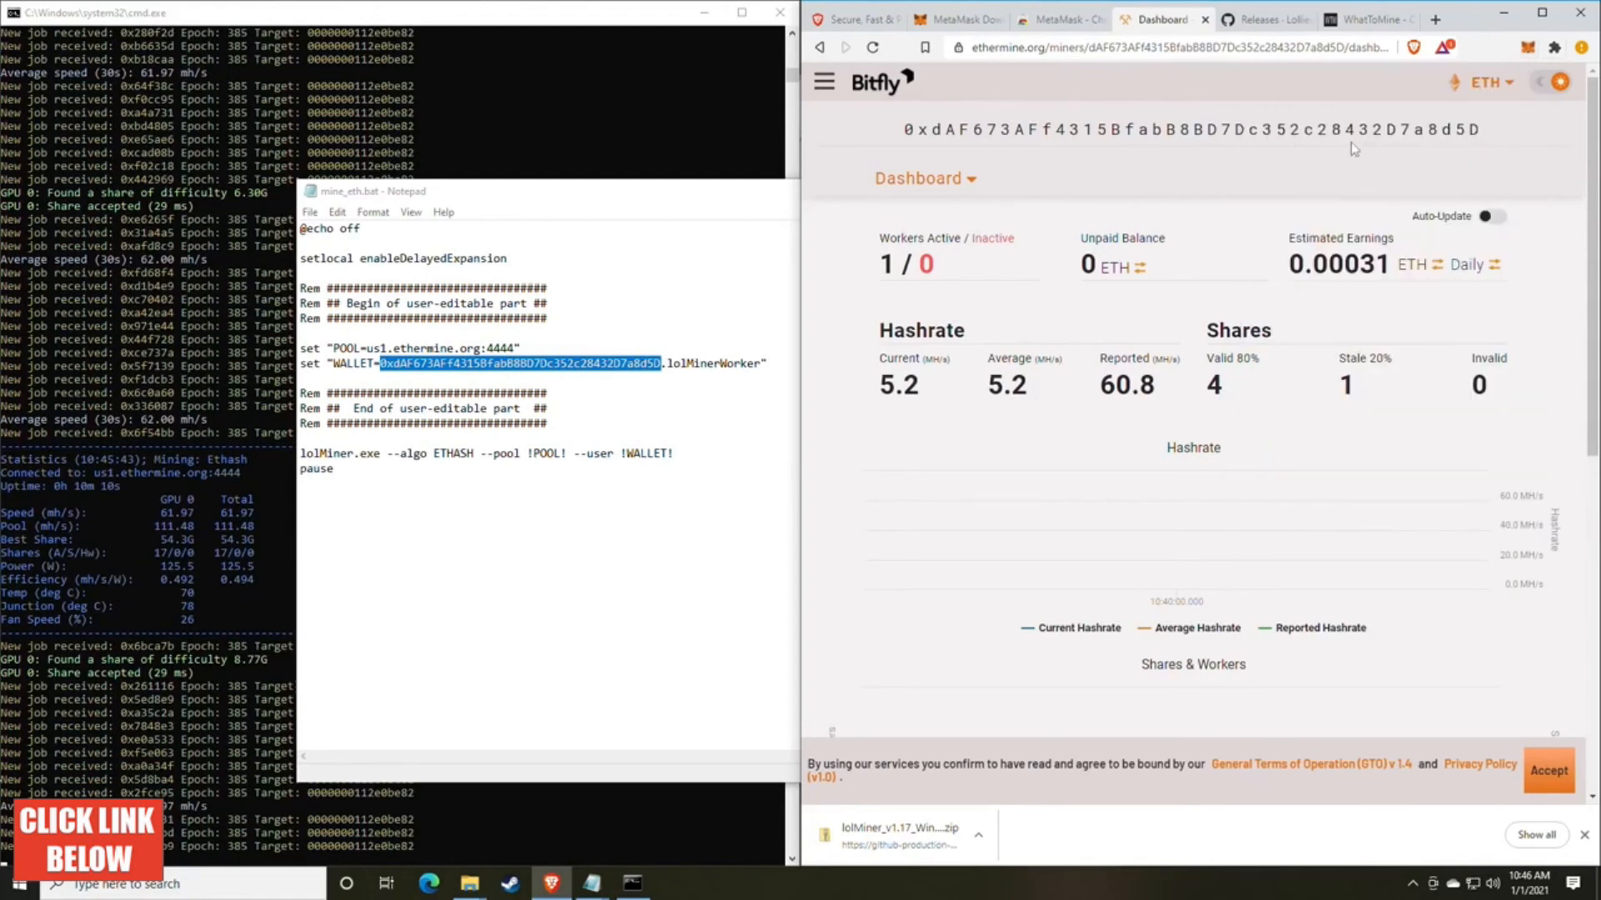